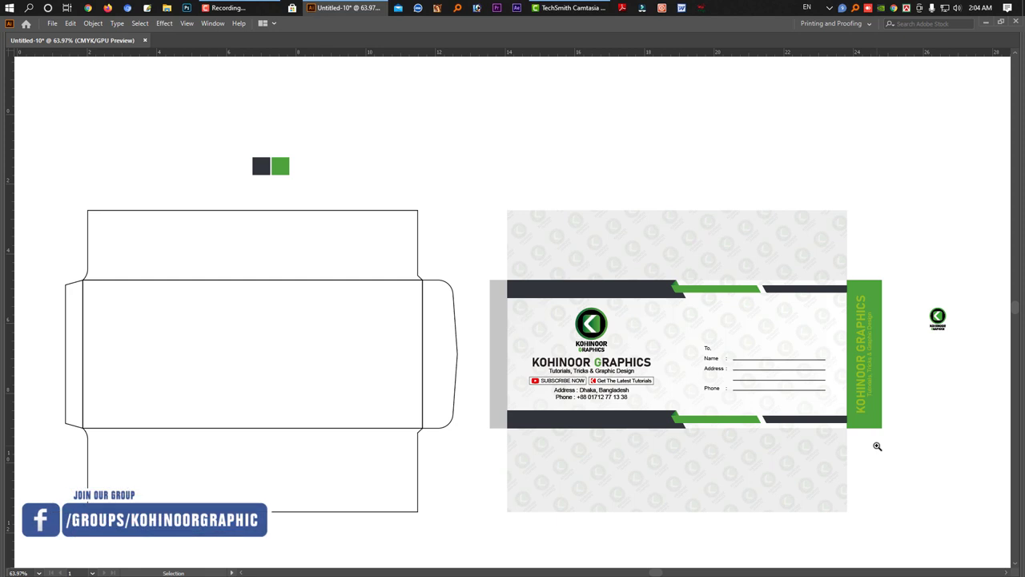
# Select and deselect the dieline outline, then zoom in on the logo text and back out
pyautogui.click(384, 405)
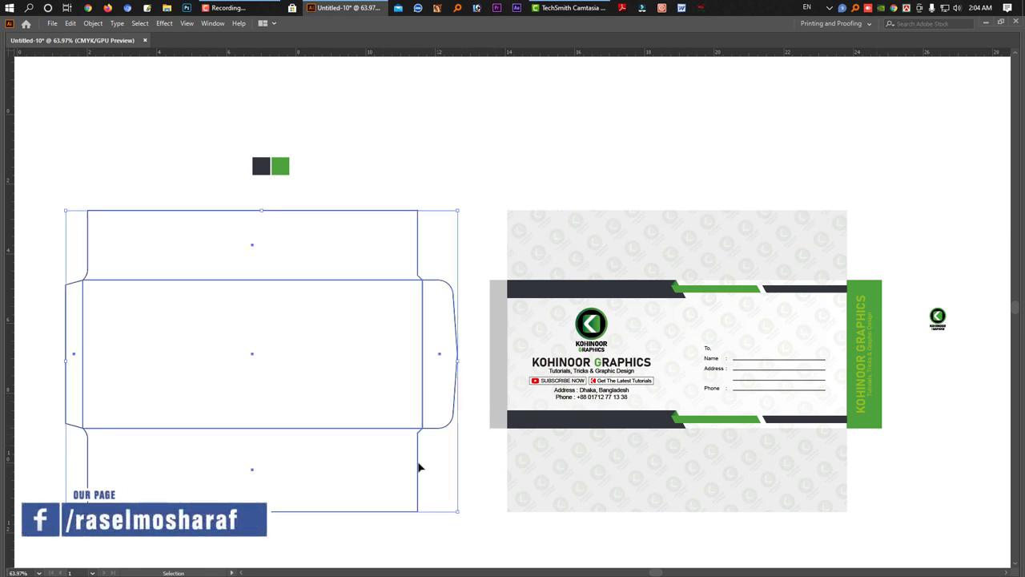
pyautogui.click(262, 379)
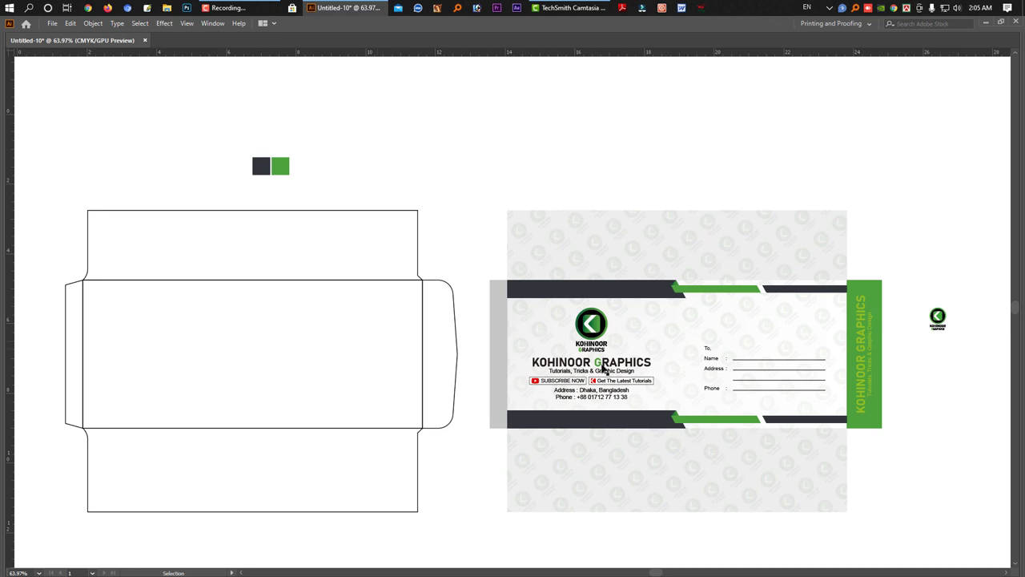
pyautogui.press('z')
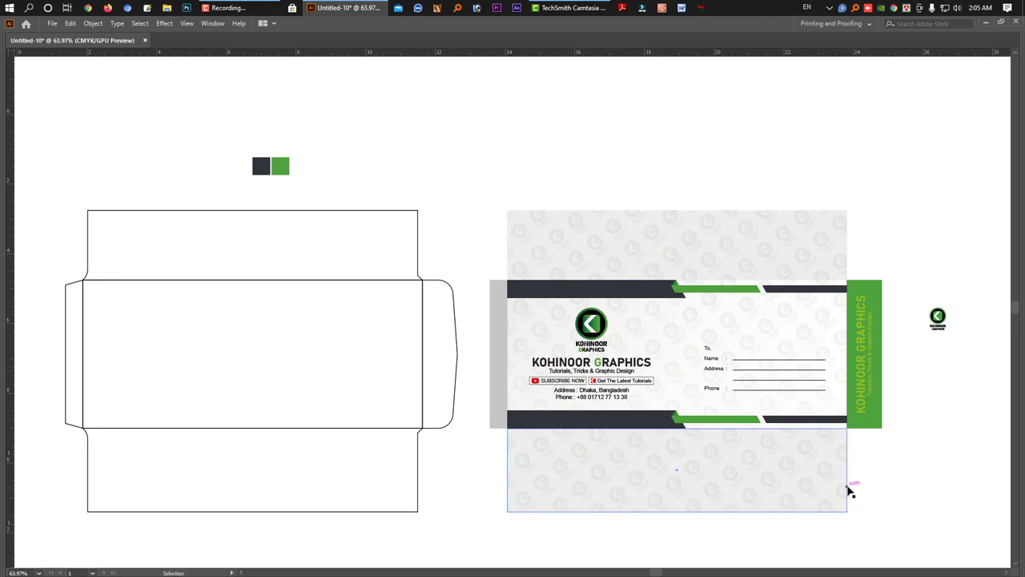
pyautogui.moveTo(657, 398); pyautogui.dragTo(844, 506)
pyautogui.keyDown('alt'); pyautogui.click(844, 505); pyautogui.keyUp('alt')
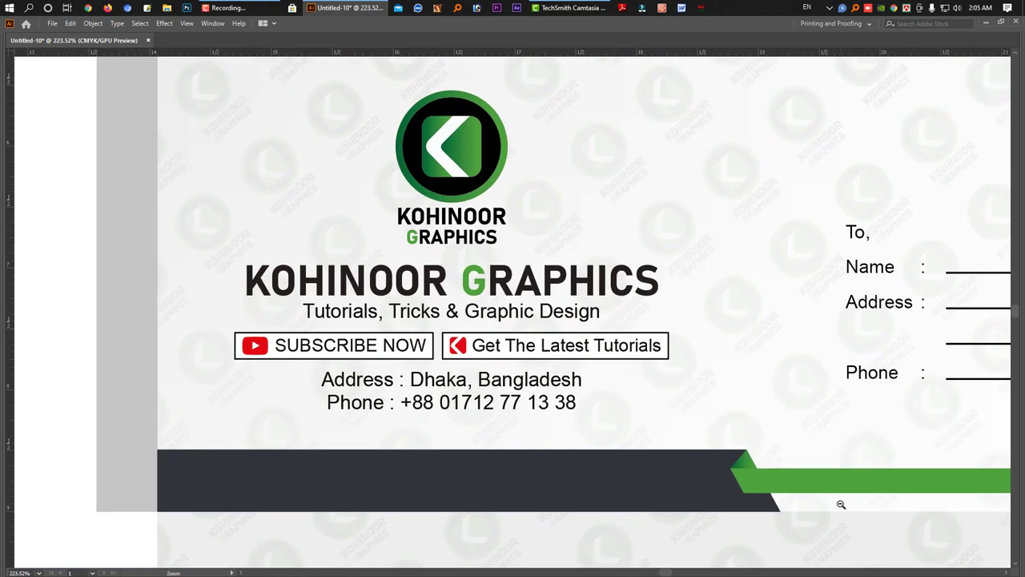
pyautogui.press('v')
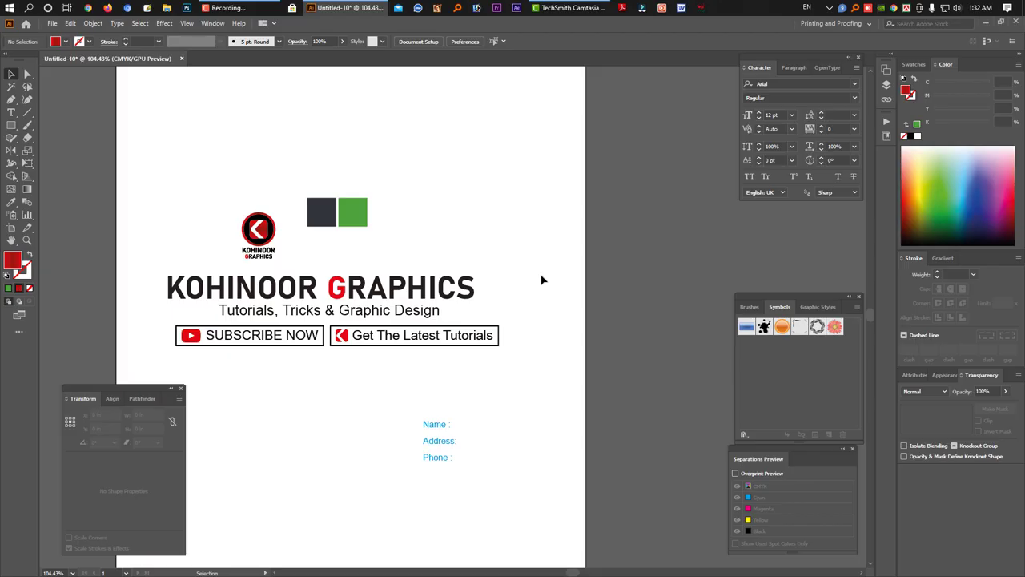
# Select the dark and green colour squares in turn to read their CMYK values
pyautogui.press('ctrl')
pyautogui.hscroll(1, 584, 294)
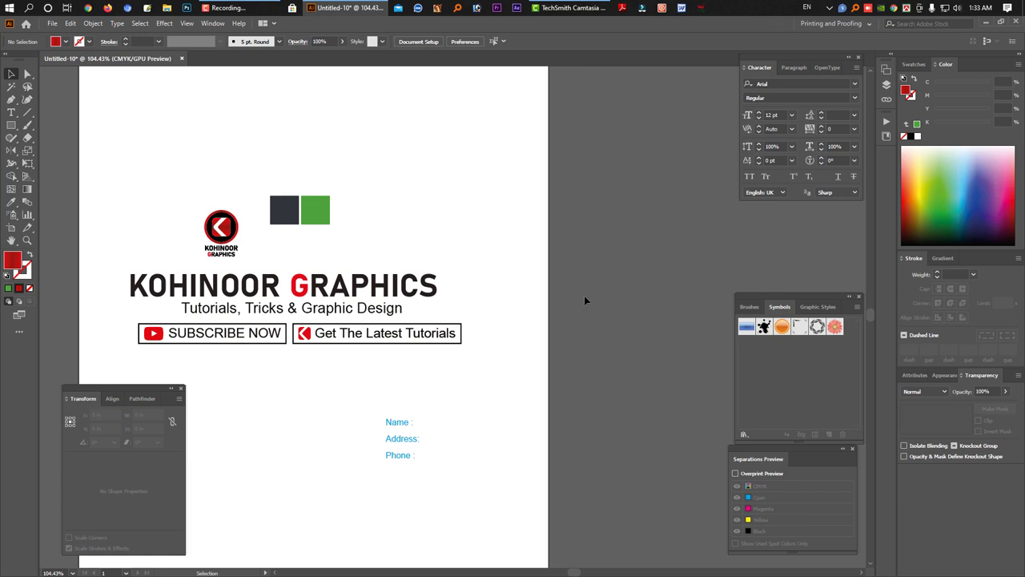
pyautogui.moveTo(237, 149); pyautogui.dragTo(355, 223)
pyautogui.click(357, 224)
pyautogui.click(279, 214)
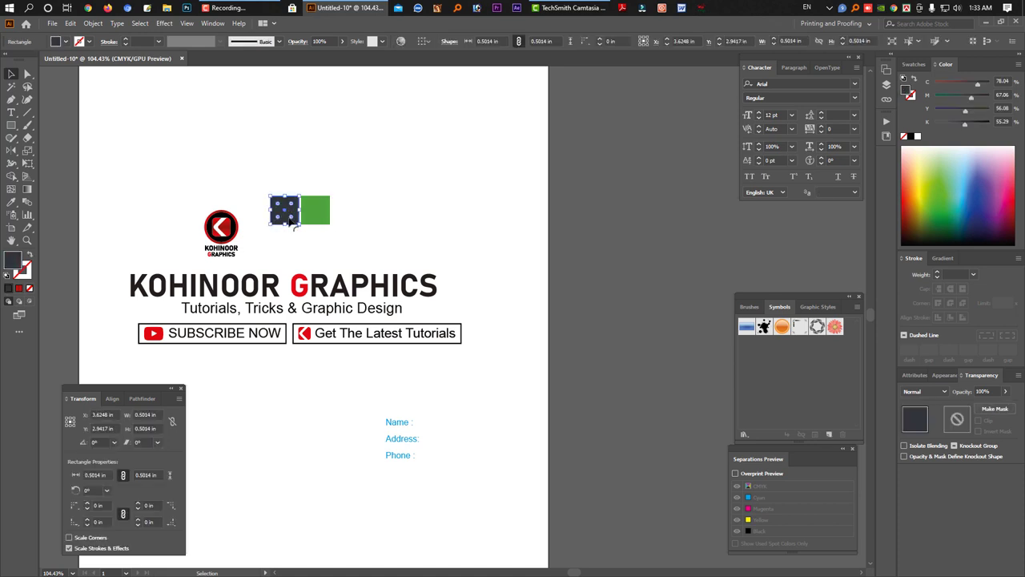
pyautogui.click(321, 212)
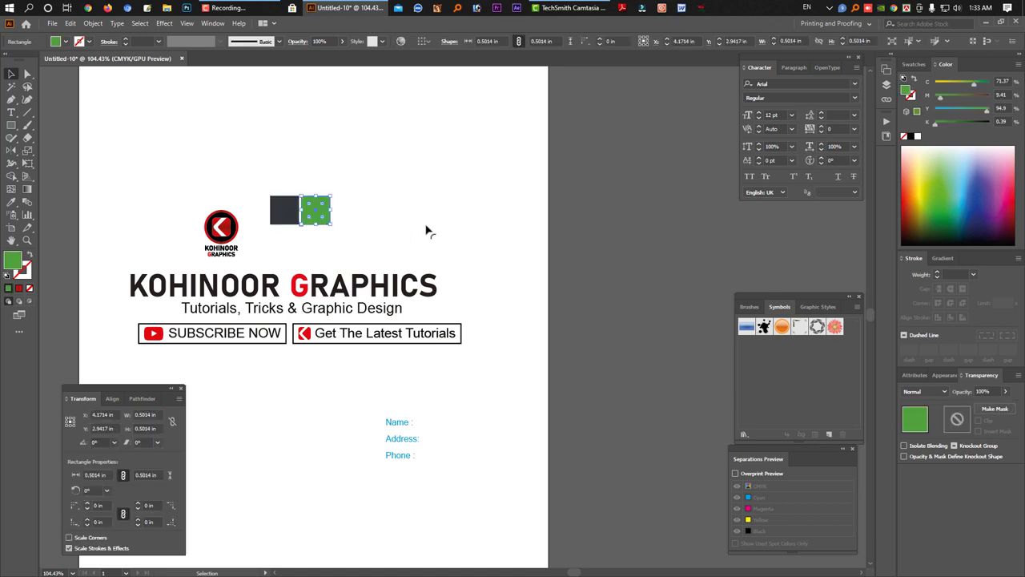
pyautogui.click(405, 235)
# Marquee-select the whole Kohinoor Graphics design, deselect it, and bring up the File menu
pyautogui.moveTo(428, 268); pyautogui.dragTo(417, 275)
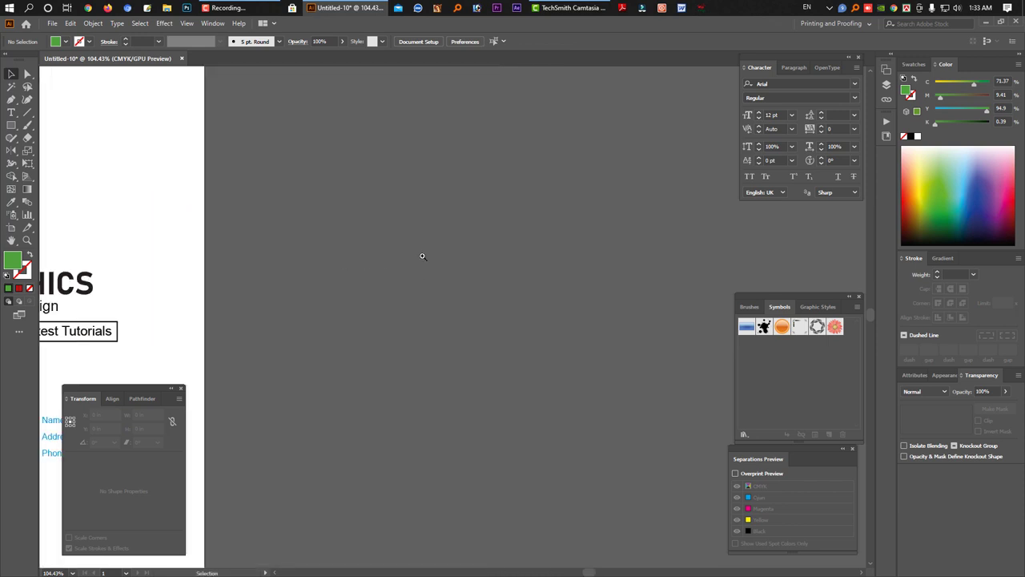
pyautogui.keyDown('alt'); pyautogui.scroll(-1, 396, 255); pyautogui.keyUp('alt')
pyautogui.keyDown('alt'); pyautogui.scroll(-2, 455, 289); pyautogui.keyUp('alt')
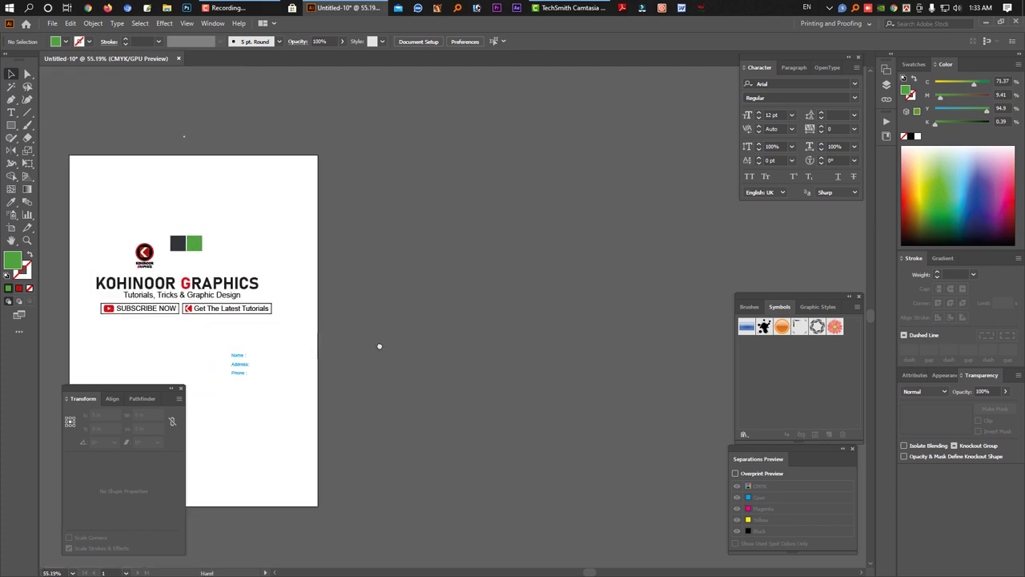
pyautogui.hscroll(-1, 378, 265)
pyautogui.moveTo(381, 400); pyautogui.dragTo(138, 222)
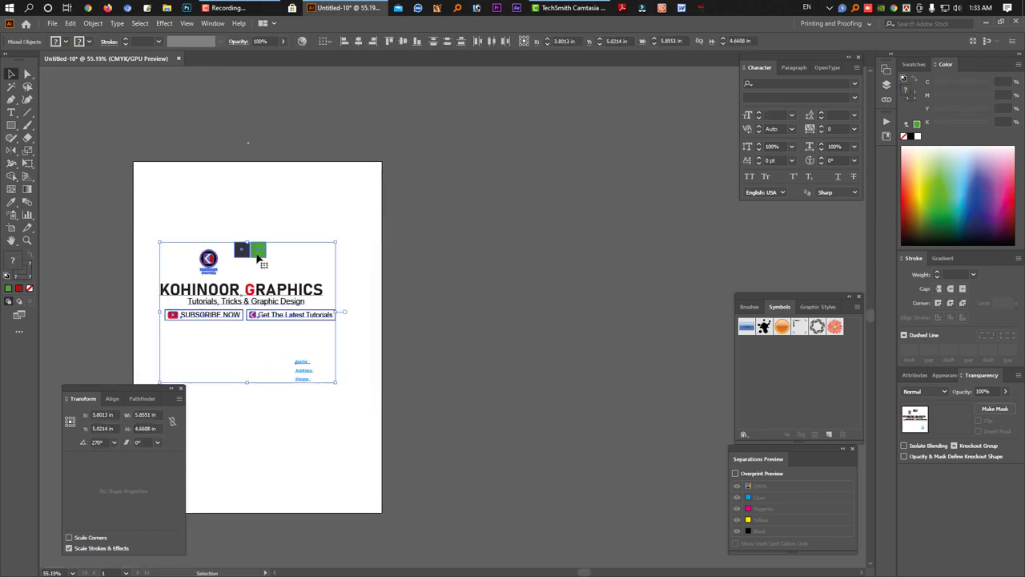
pyautogui.click(140, 223)
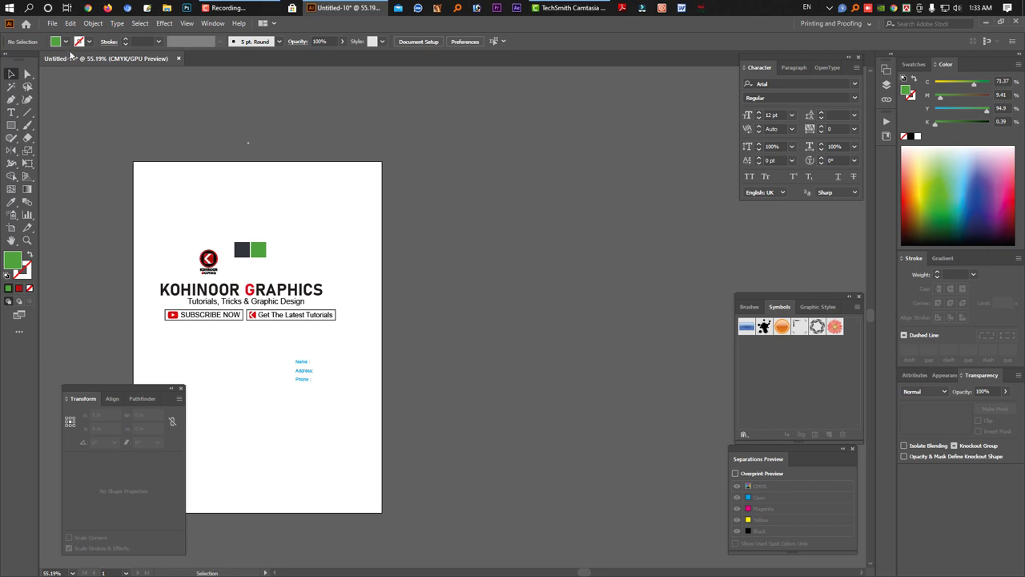
pyautogui.click(50, 24)
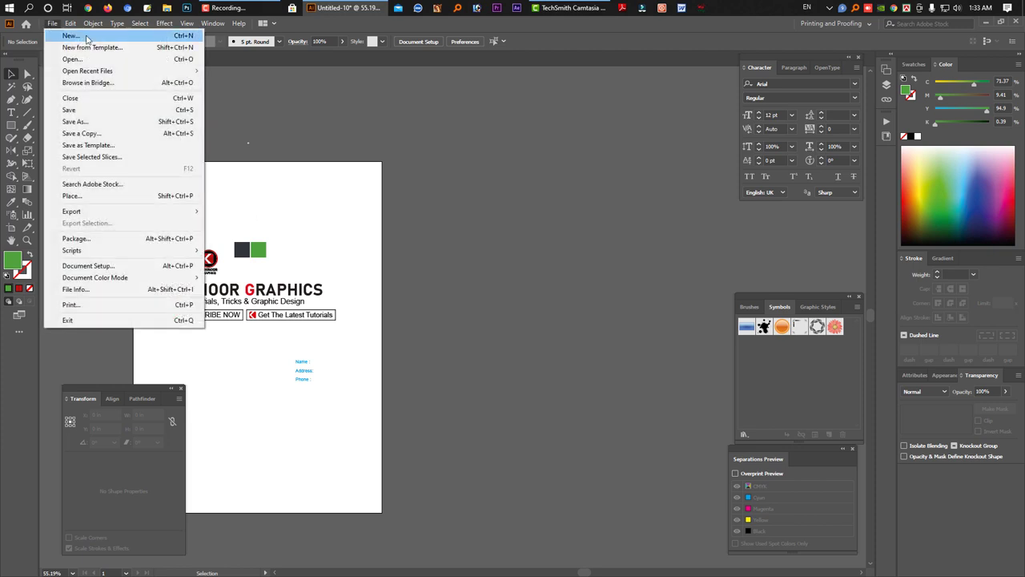
# Create a new blank document, then close it and return to the design
pyautogui.click(87, 39)
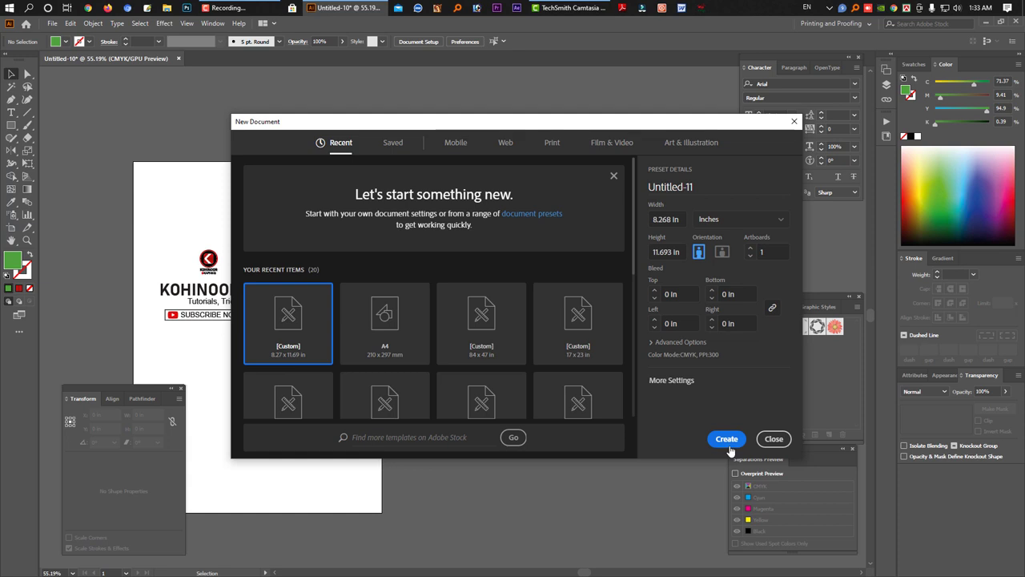
pyautogui.click(727, 440)
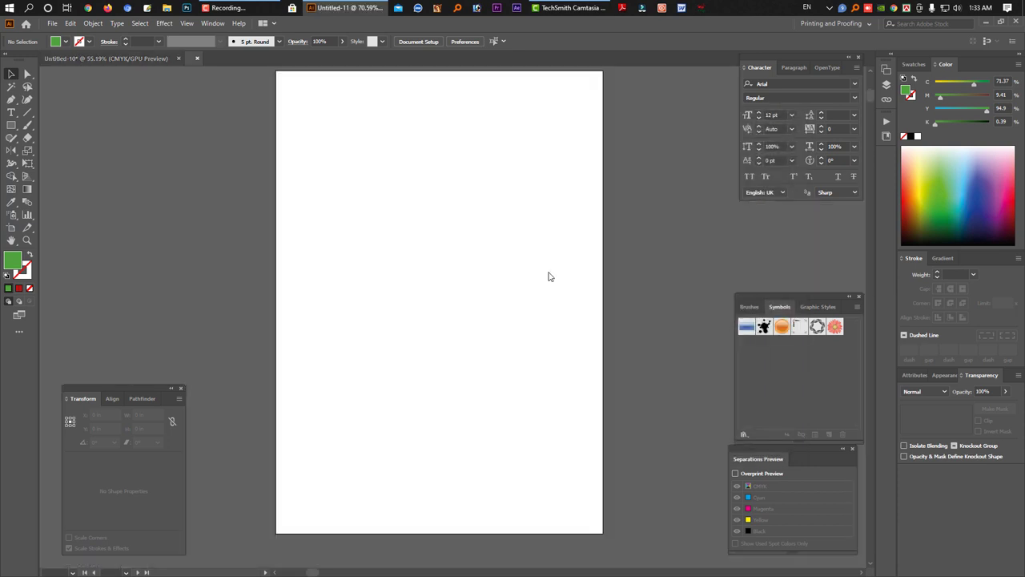
pyautogui.hotkey('ctrl', 'w')
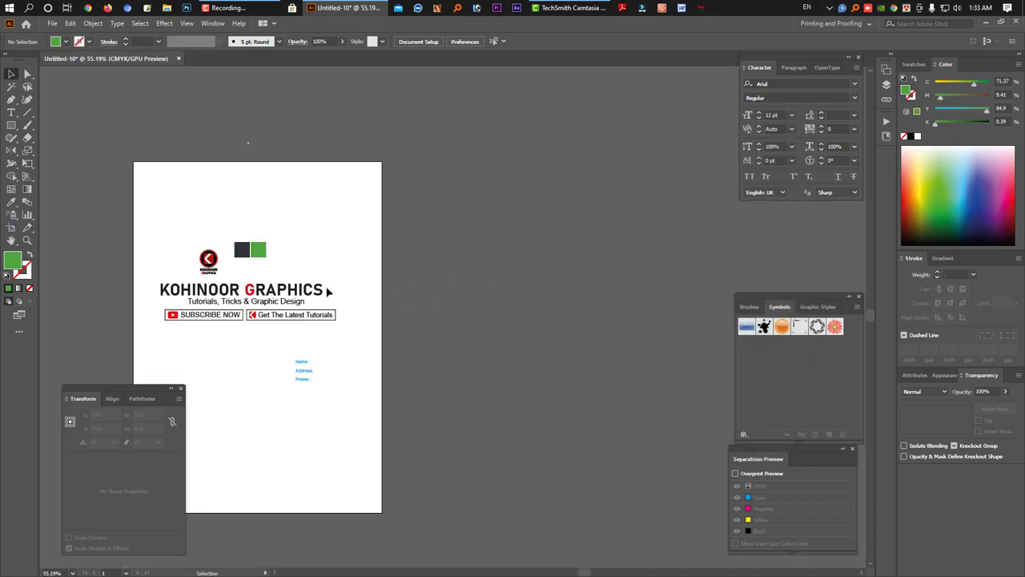
pyautogui.moveTo(544, 326); pyautogui.dragTo(495, 291)
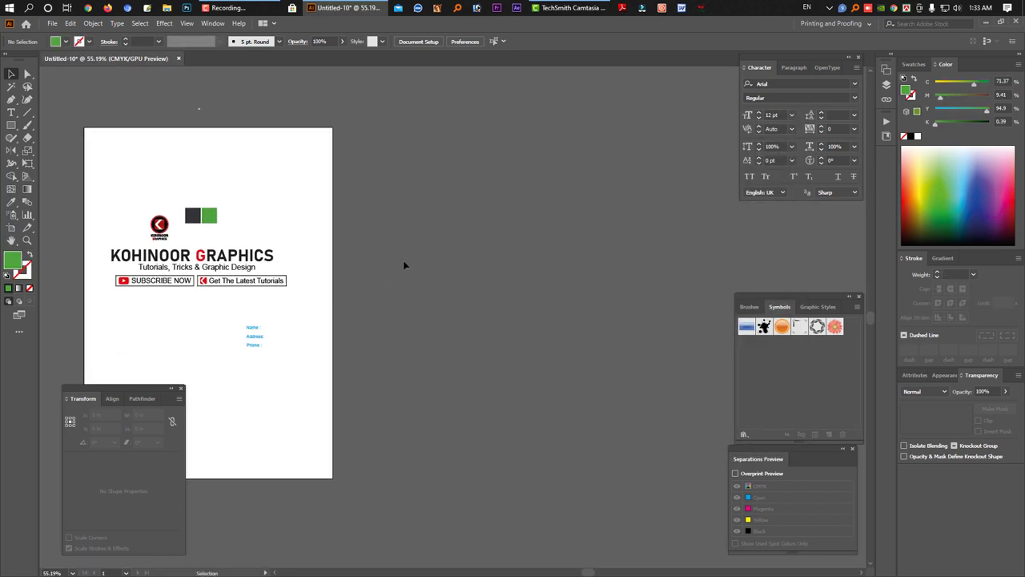
# Show the rulers in inches and pick the Rectangle Tool
pyautogui.press('a')
pyautogui.hotkey('ctrl', 'r')
pyautogui.rightClick(395, 71)
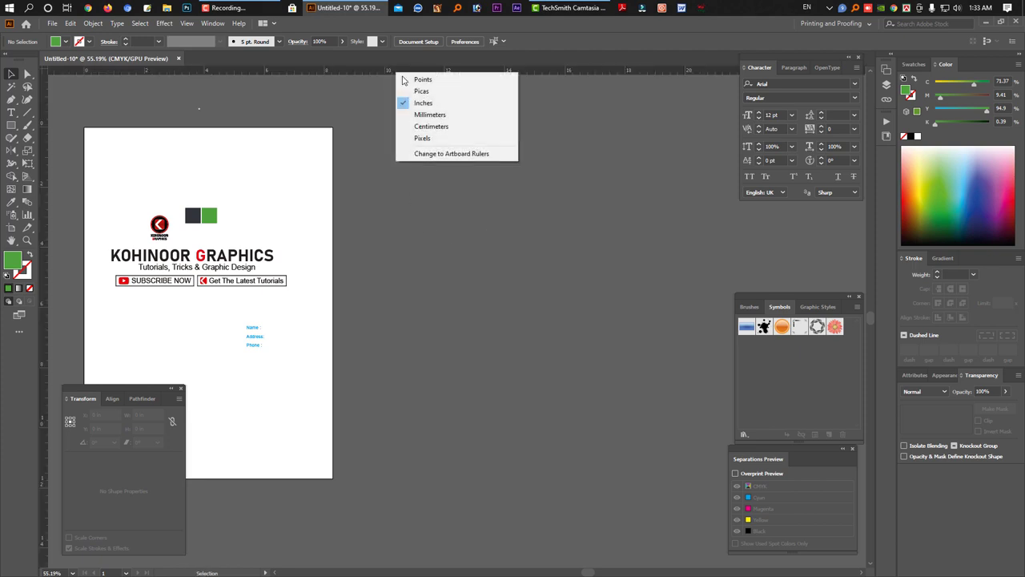
pyautogui.click(436, 103)
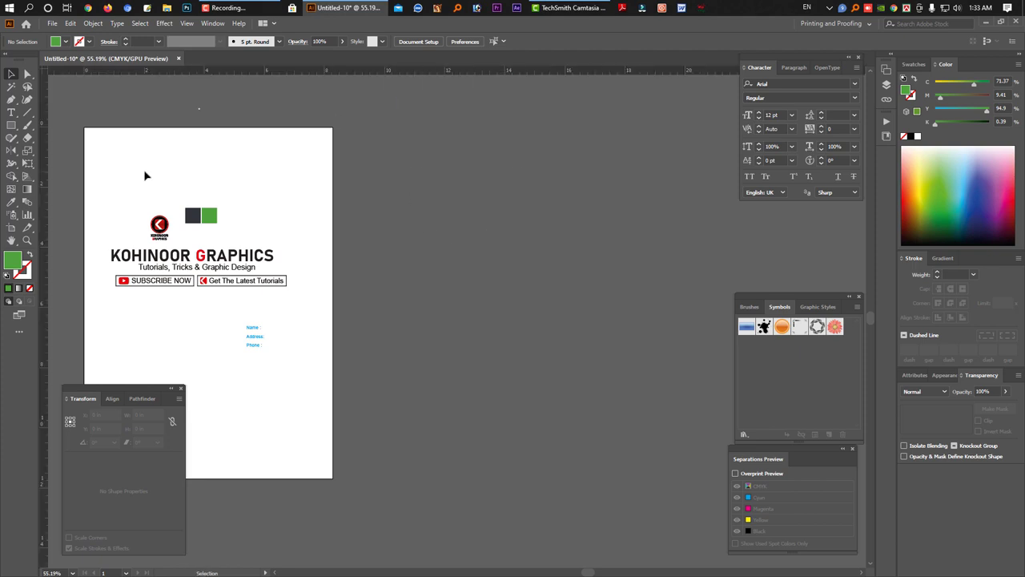
pyautogui.click(11, 125)
pyautogui.hscroll(3, 407, 306)
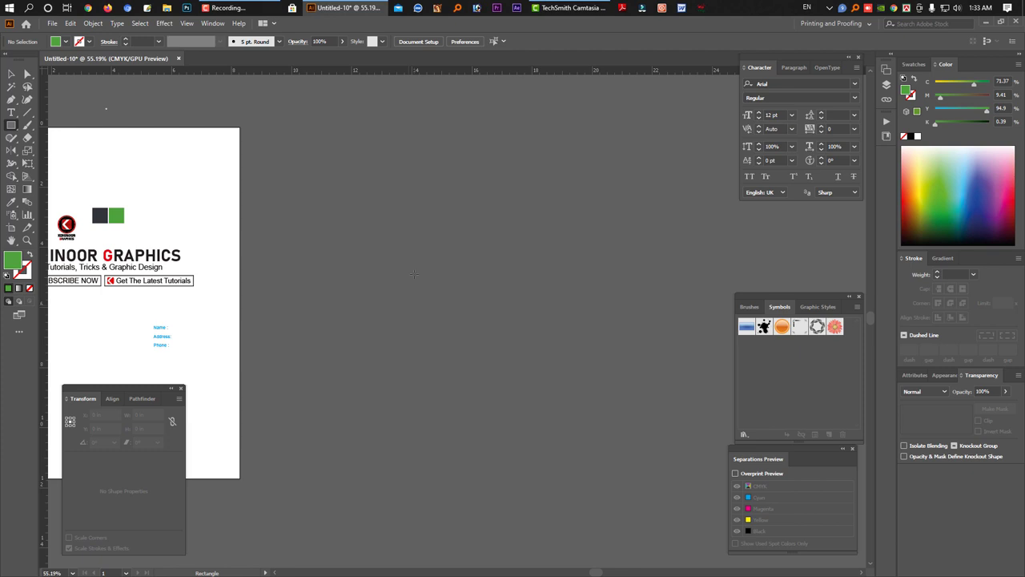
# Create a 9.75 × 4.25 in rectangle on the pasteboard right of the artboard
pyautogui.click(413, 269)
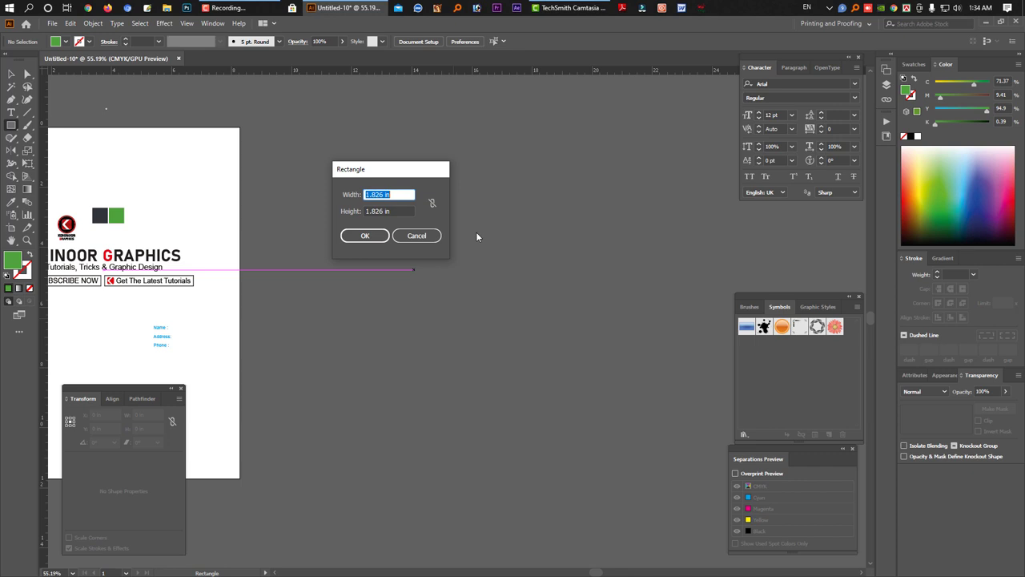
pyautogui.write('9.')
pyautogui.write('75')
pyautogui.press('Tab')
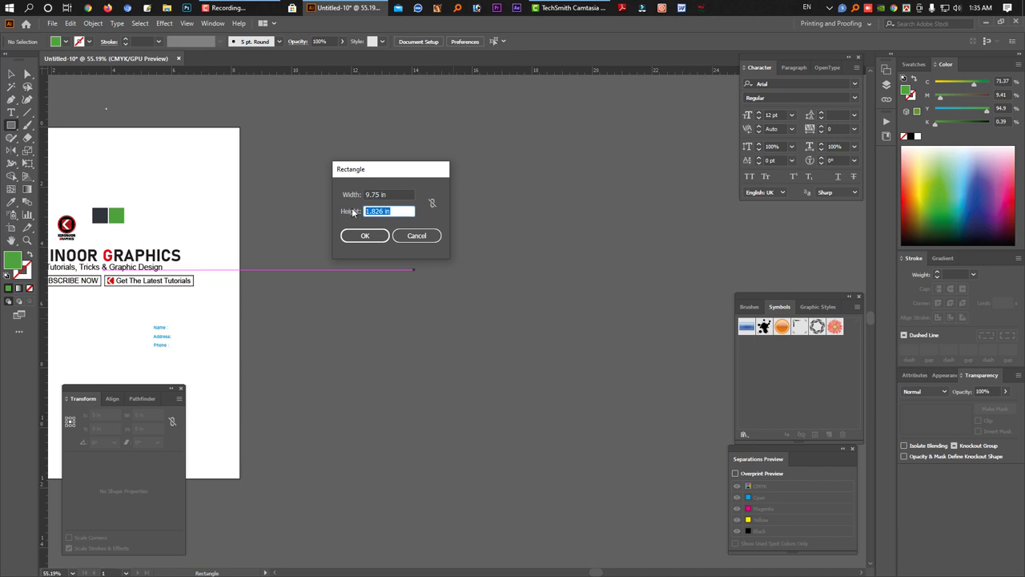
pyautogui.write('4.')
pyautogui.write('25')
pyautogui.click(364, 236)
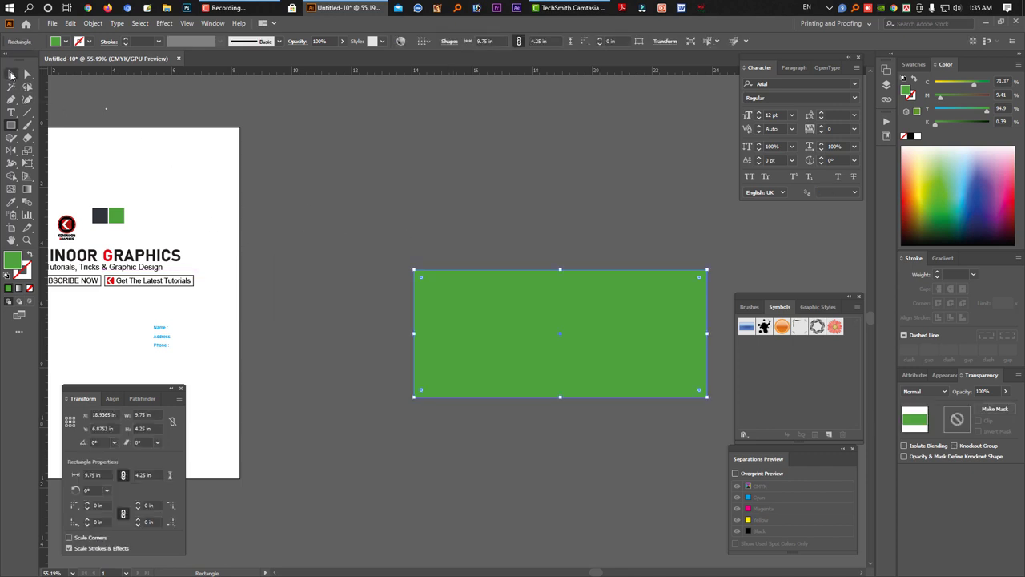
pyautogui.click(11, 74)
pyautogui.moveTo(571, 330); pyautogui.dragTo(533, 343)
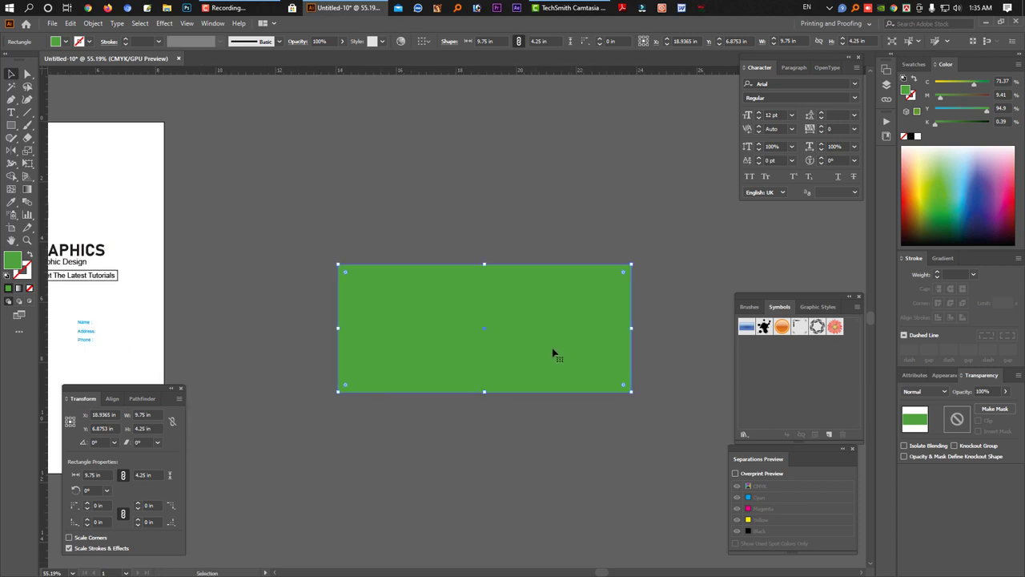
# Place a copy of the rectangle to its left, resized to a 0.5 in wide strip
pyautogui.click(563, 417)
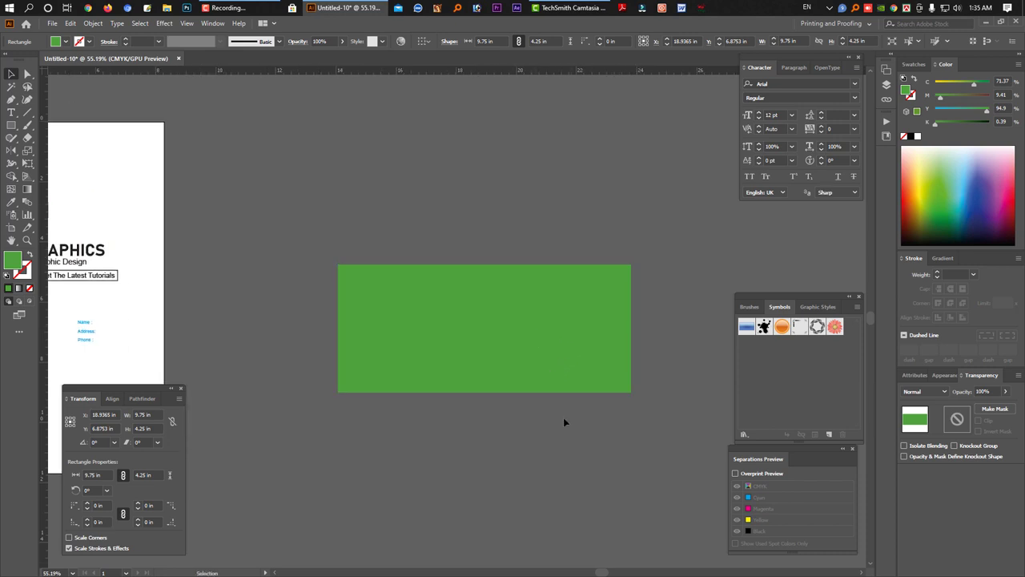
pyautogui.click(526, 372)
pyautogui.hscroll(-2, 385, 346)
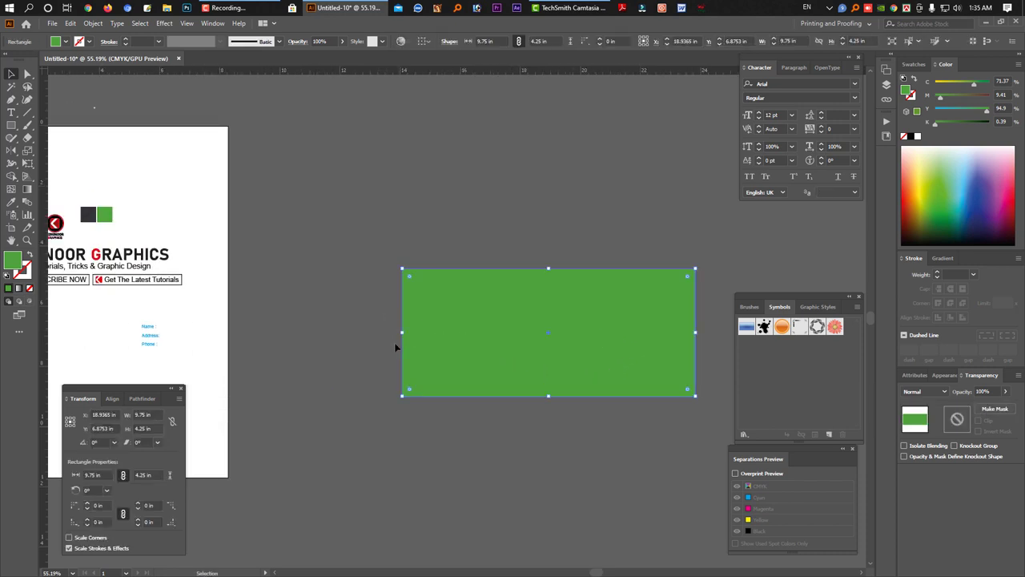
pyautogui.click(393, 344)
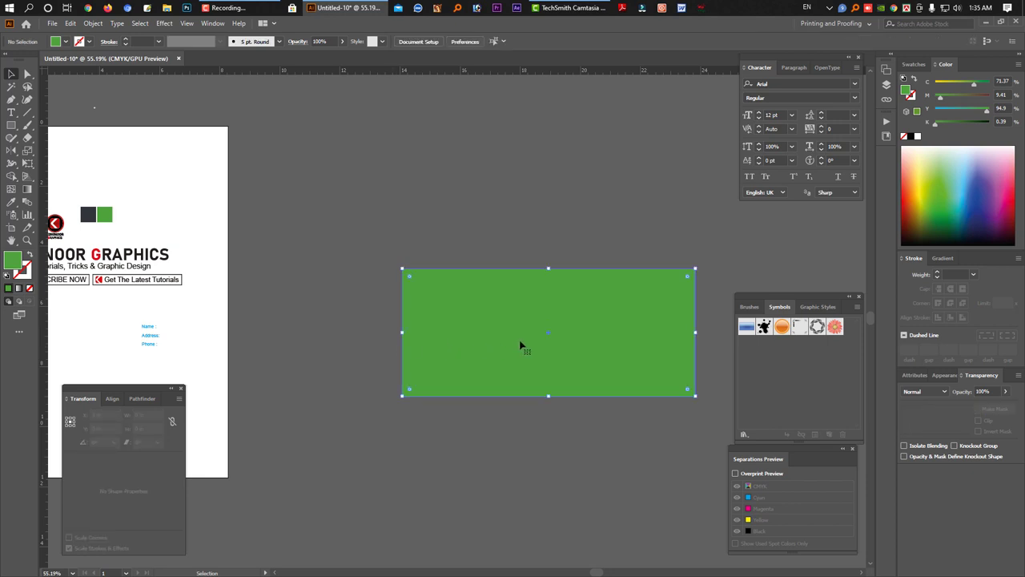
pyautogui.moveTo(625, 350); pyautogui.dragTo(332, 344)
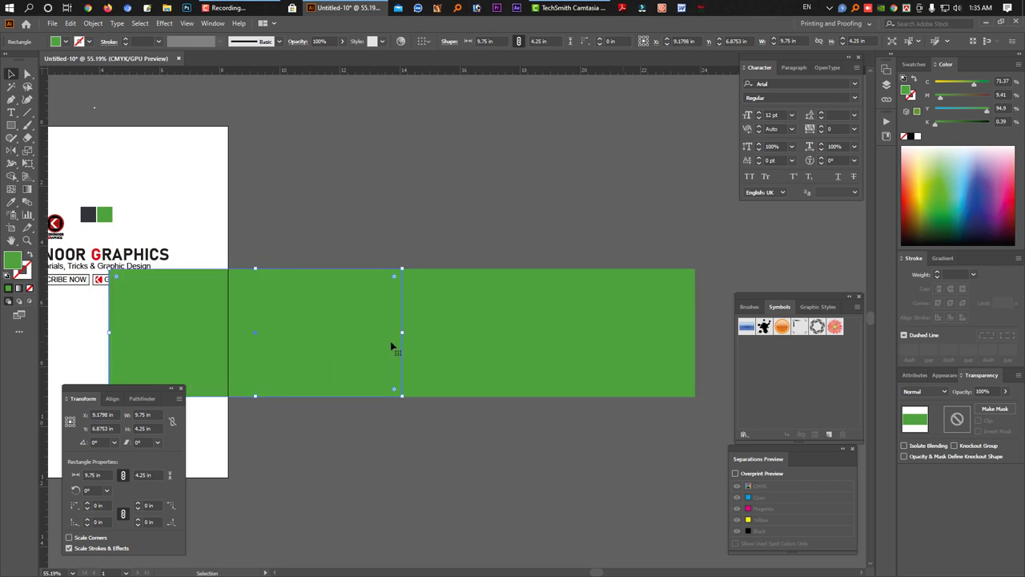
pyautogui.click(74, 421)
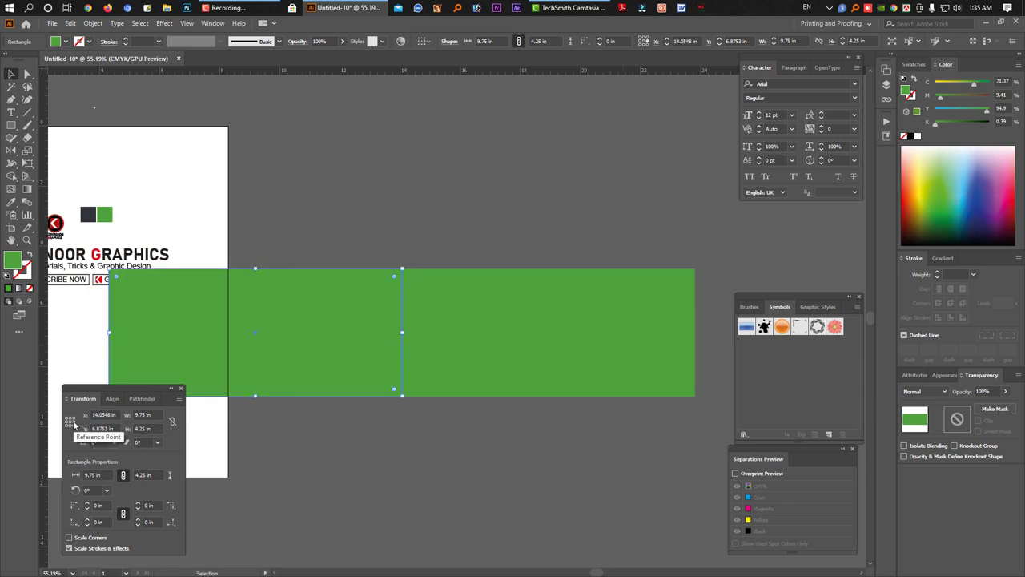
pyautogui.doubleClick(142, 415)
pyautogui.write('0')
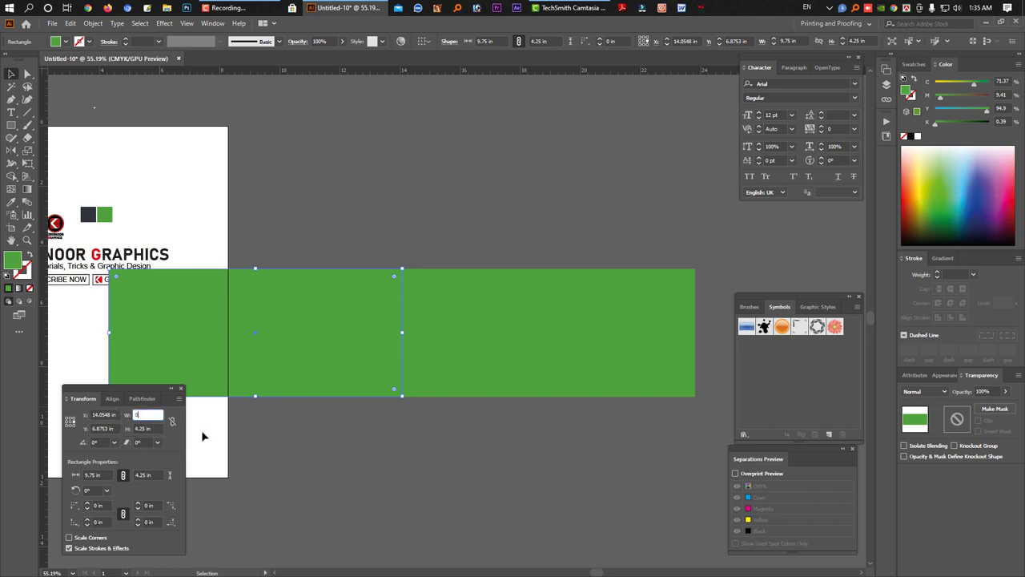
pyautogui.write('.5')
pyautogui.press('Return')
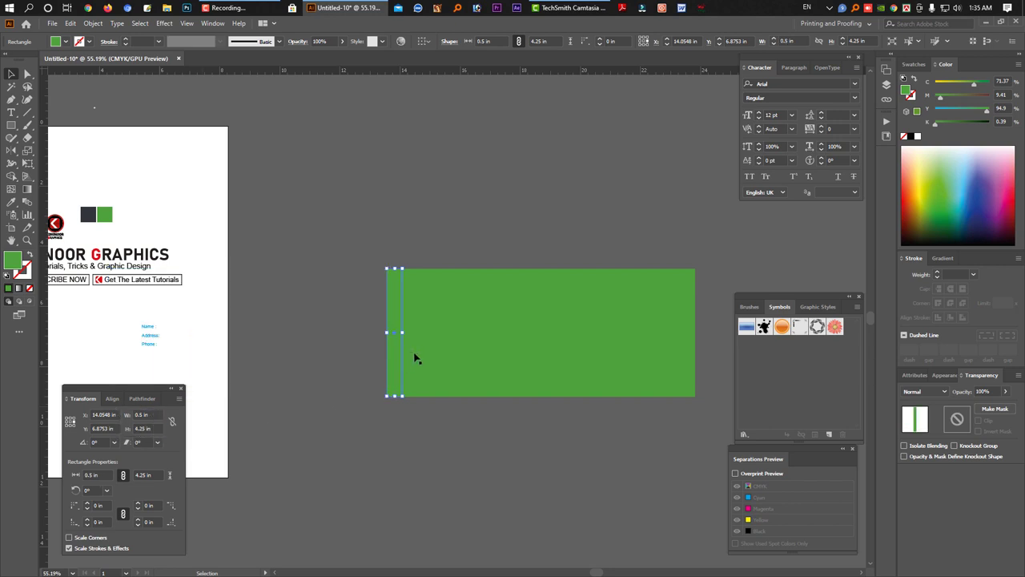
# Move a strip to the panel's right end at 1 in wide, then fill all pieces white
pyautogui.press('space')
pyautogui.moveTo(547, 347); pyautogui.dragTo(409, 347)
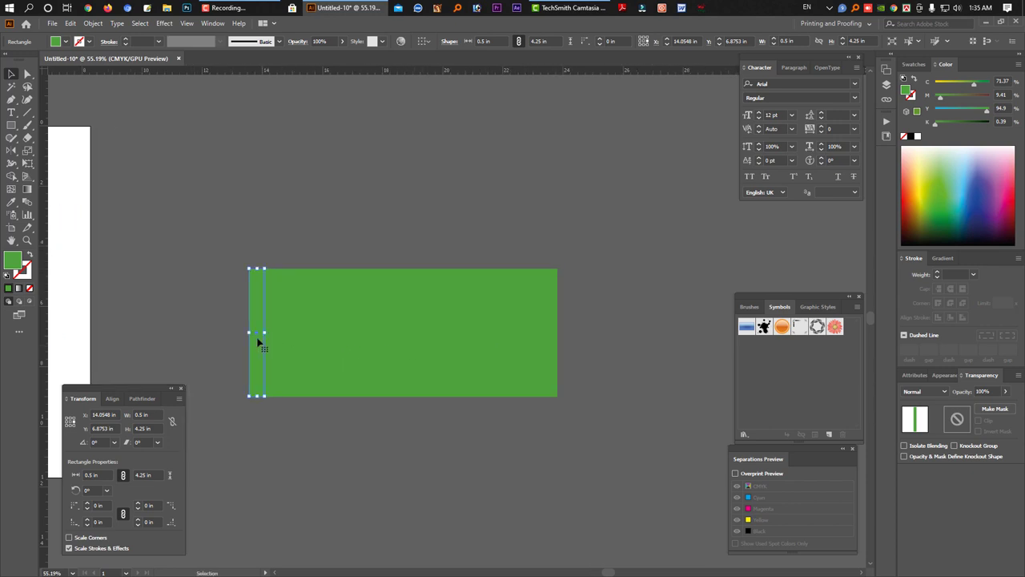
pyautogui.moveTo(259, 341)
pyautogui.mouseDown()
pyautogui.moveTo(575, 350)
pyautogui.moveTo(563, 345)
pyautogui.mouseUp()
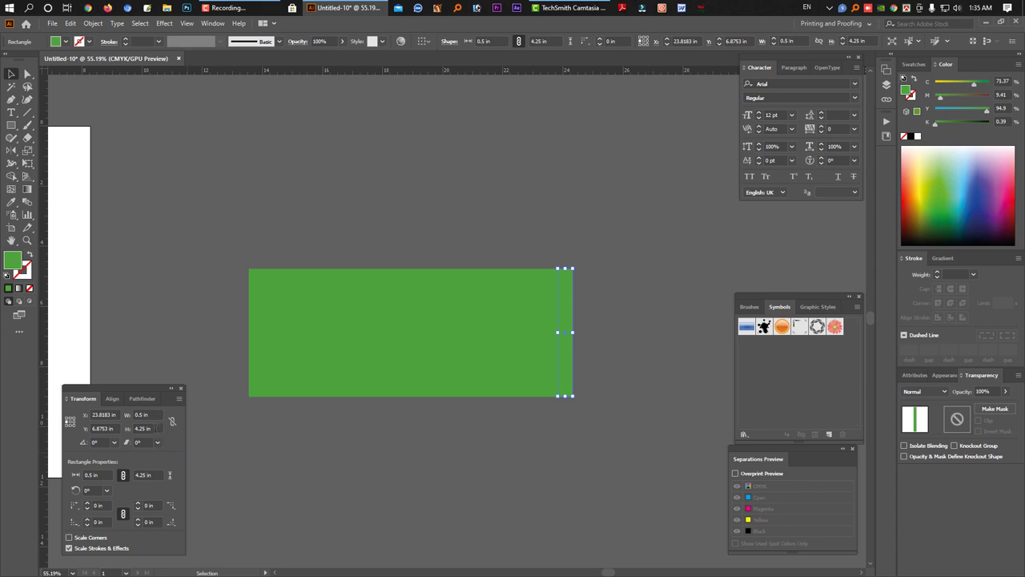
pyautogui.click(143, 414)
pyautogui.write('1')
pyautogui.press('Return')
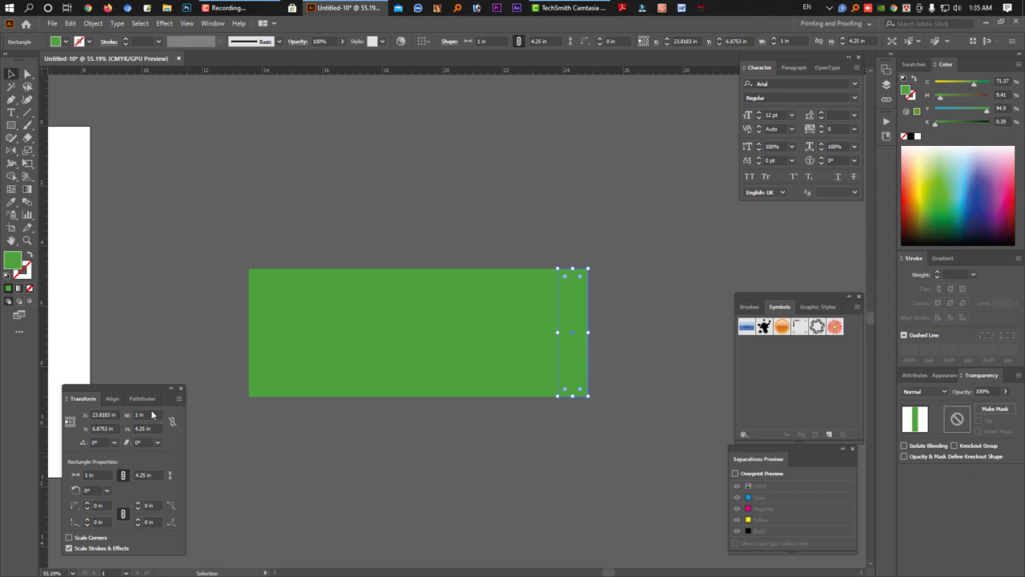
pyautogui.moveTo(244, 258); pyautogui.dragTo(646, 356)
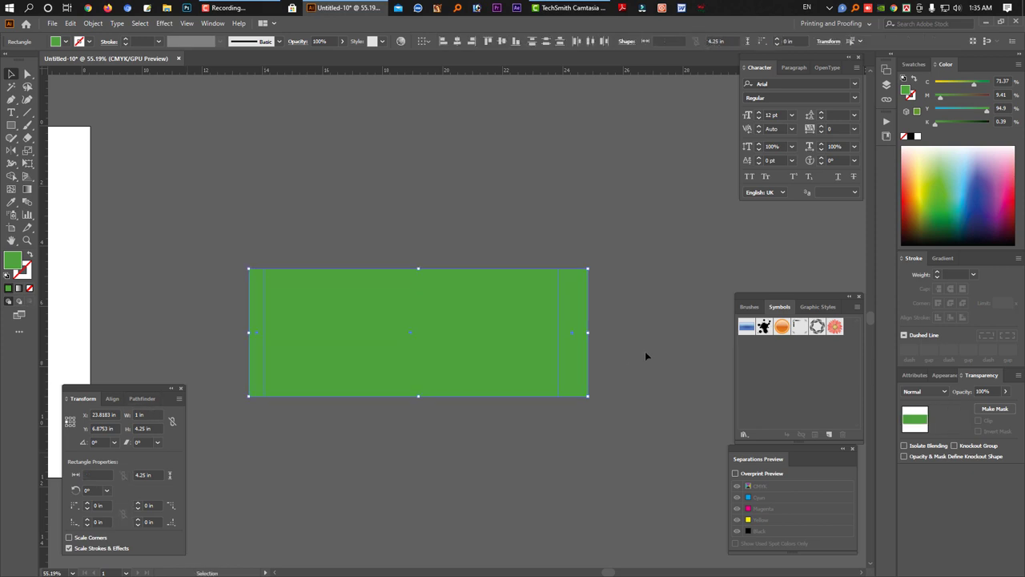
pyautogui.click(918, 136)
# Shade the side flap strips light grey (K 12)
pyautogui.click(469, 179)
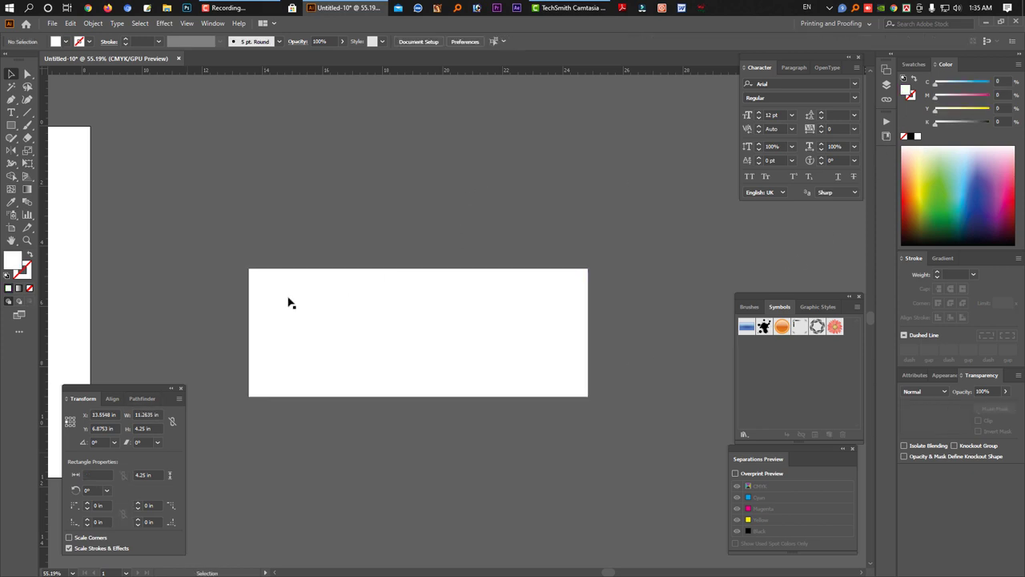
pyautogui.click(576, 323)
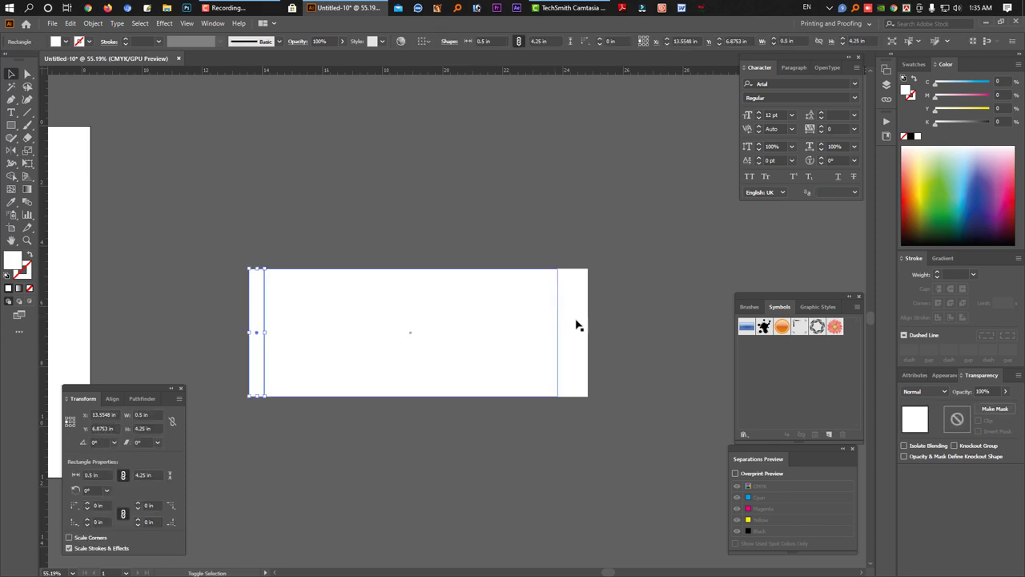
pyautogui.click(942, 123)
pyautogui.click(527, 219)
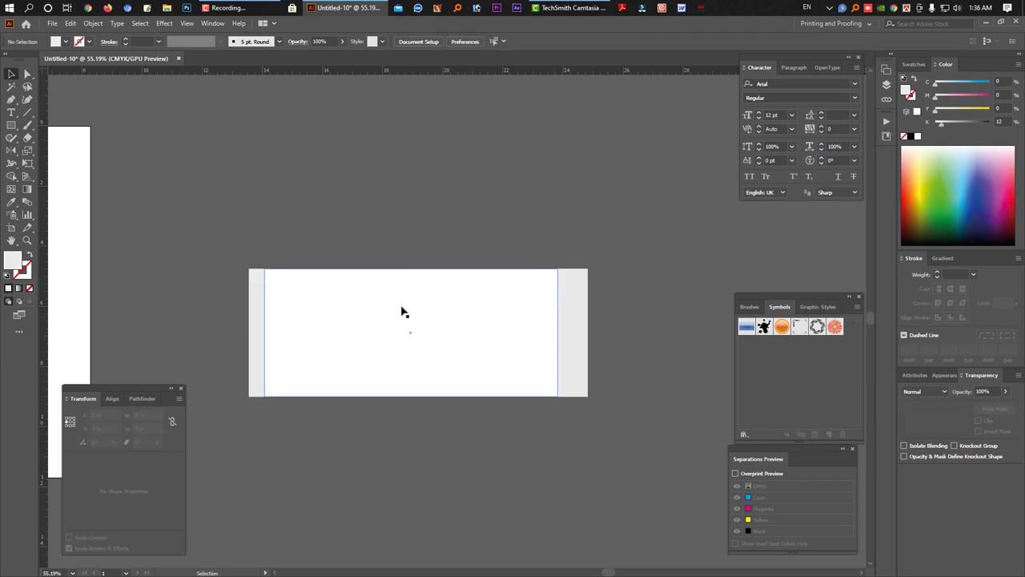
# Duplicate the white 9.75 × 4.25 in panel directly below the main panel
pyautogui.scroll(-2, 398, 341)
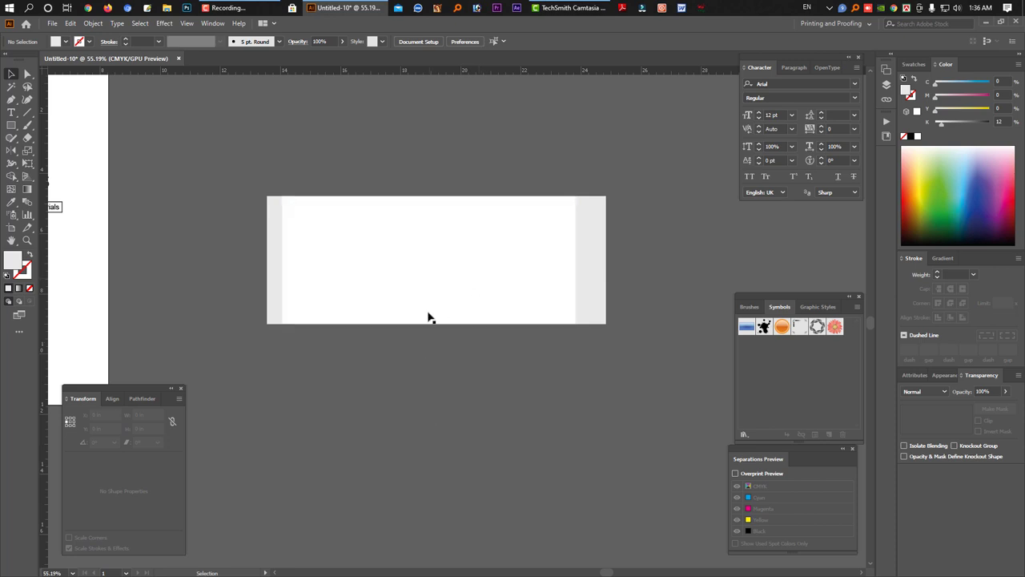
pyautogui.scroll(2, 432, 373)
pyautogui.moveTo(458, 338)
pyautogui.mouseDown()
pyautogui.moveTo(459, 468)
pyautogui.moveTo(449, 433)
pyautogui.mouseUp()
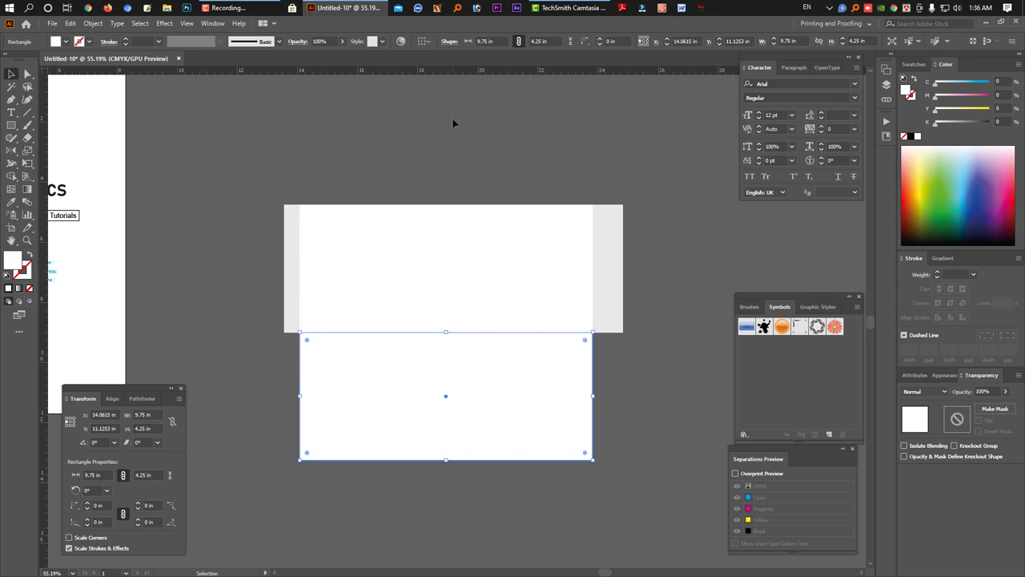
# Shorten the bottom flap to 2.4 in tall, anchored at its top edge
pyautogui.click(71, 422)
pyautogui.click(149, 427)
pyautogui.write('3')
pyautogui.write('.4')
pyautogui.press('Return')
# Add a 2 in tall copy above the main panel as the top flap, then select all pieces
pyautogui.moveTo(446, 367); pyautogui.dragTo(448, 181)
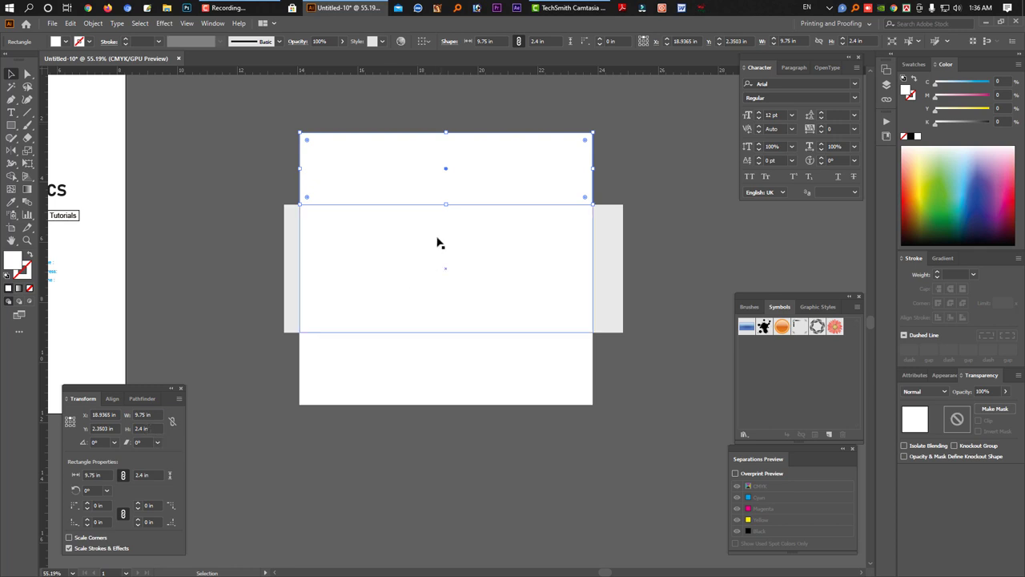
pyautogui.click(144, 429)
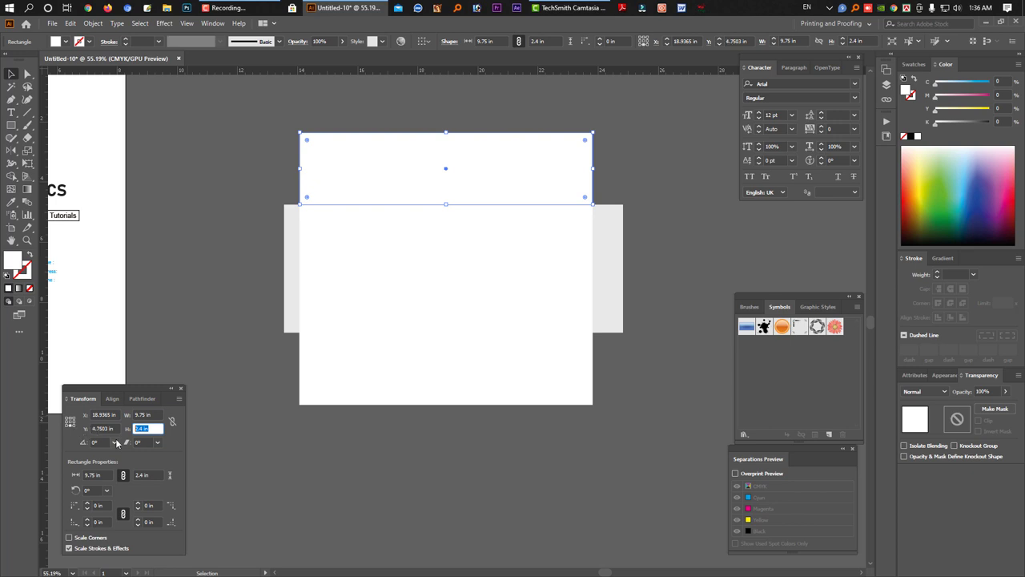
pyautogui.write('2')
pyautogui.press('Return')
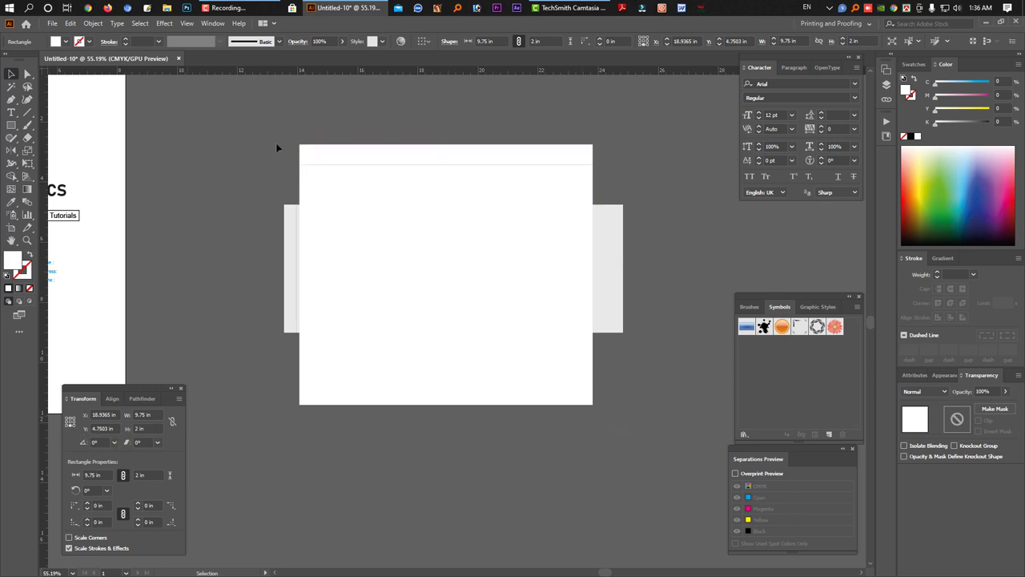
pyautogui.moveTo(277, 145); pyautogui.dragTo(366, 183)
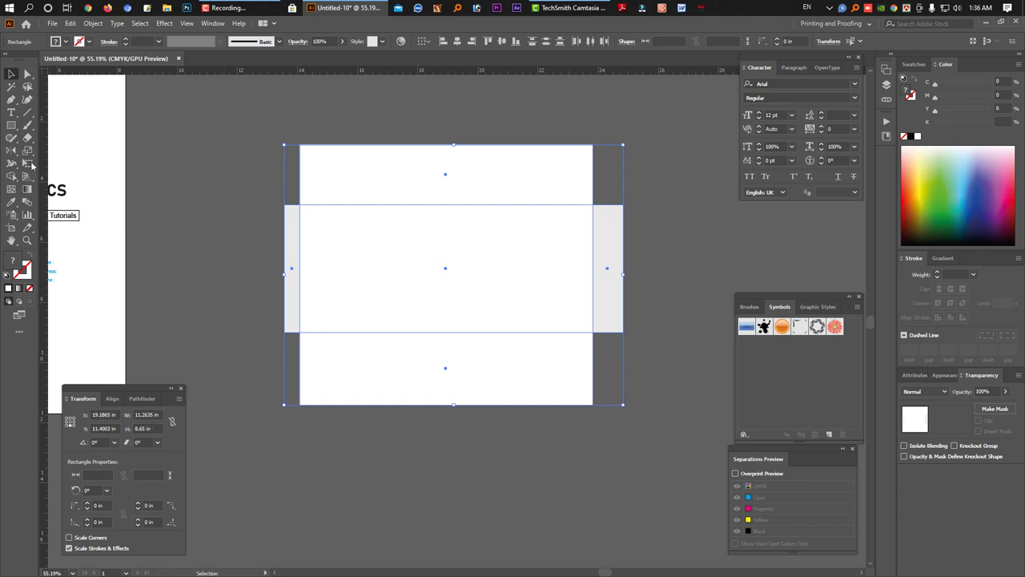
pyautogui.click(12, 126)
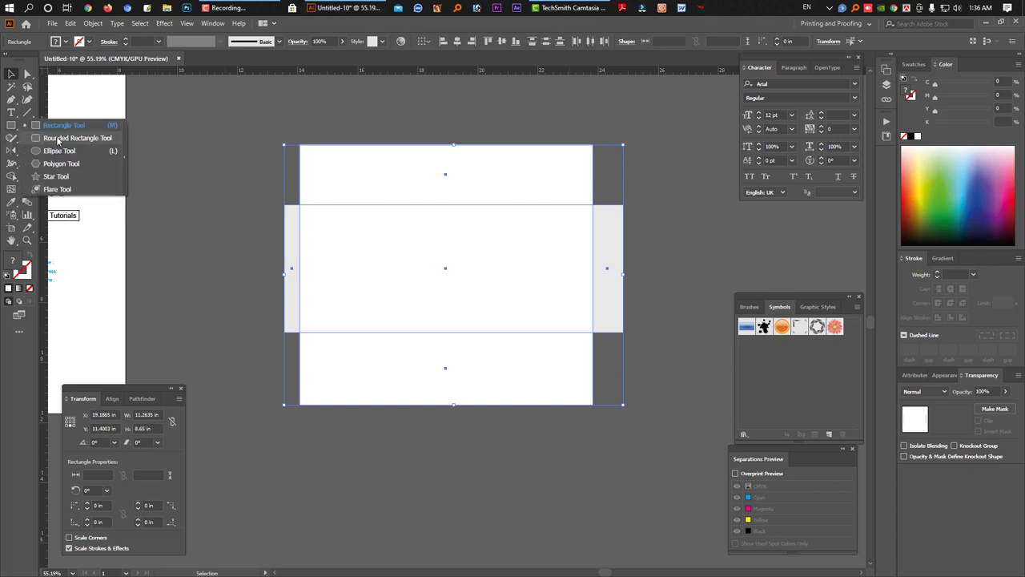
pyautogui.click(12, 126)
# Create an 11 × 9 in rectangle by entering its exact size
pyautogui.moveTo(218, 234); pyautogui.dragTo(222, 238)
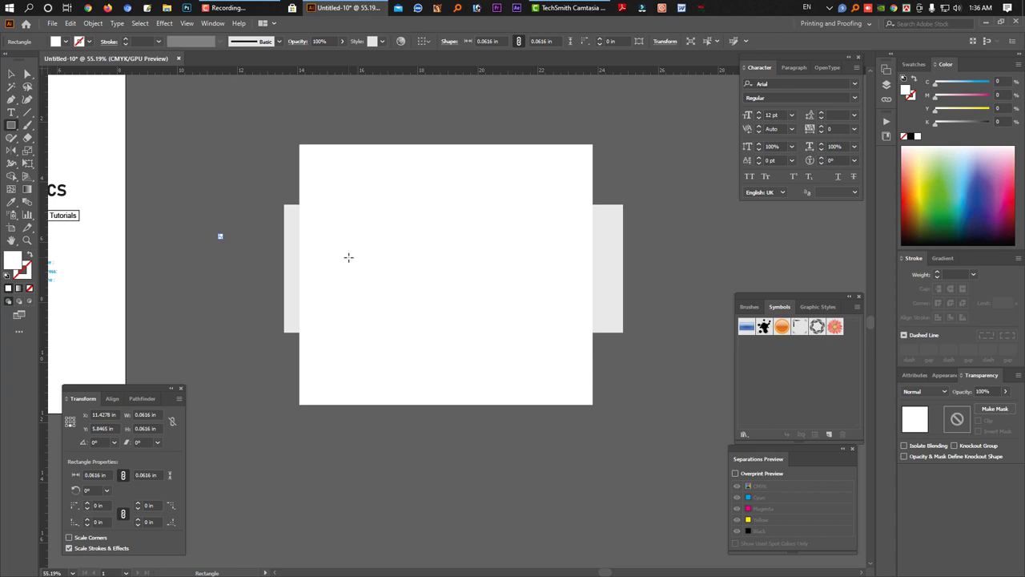
pyautogui.click(349, 257)
pyautogui.write('11')
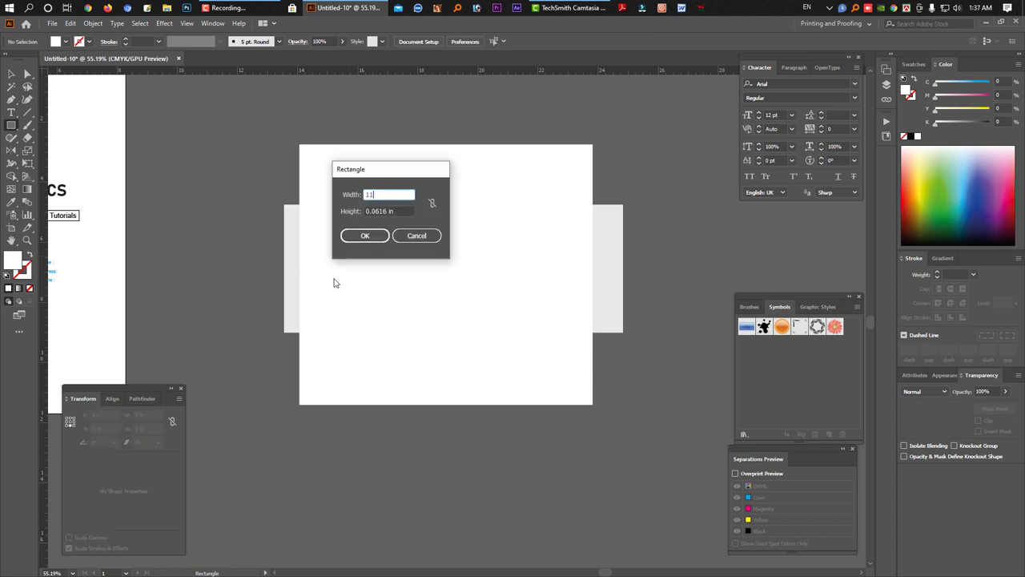
pyautogui.press('Tab')
pyautogui.write('9')
pyautogui.press('Return')
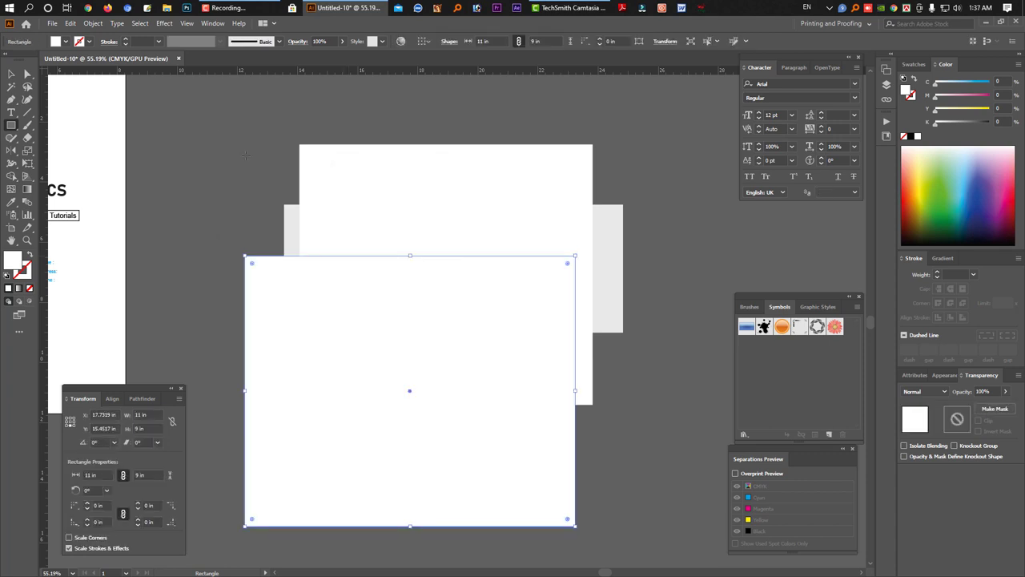
# Position the rectangle over the dieline as an unfilled outline frame
pyautogui.click(11, 74)
pyautogui.click(30, 255)
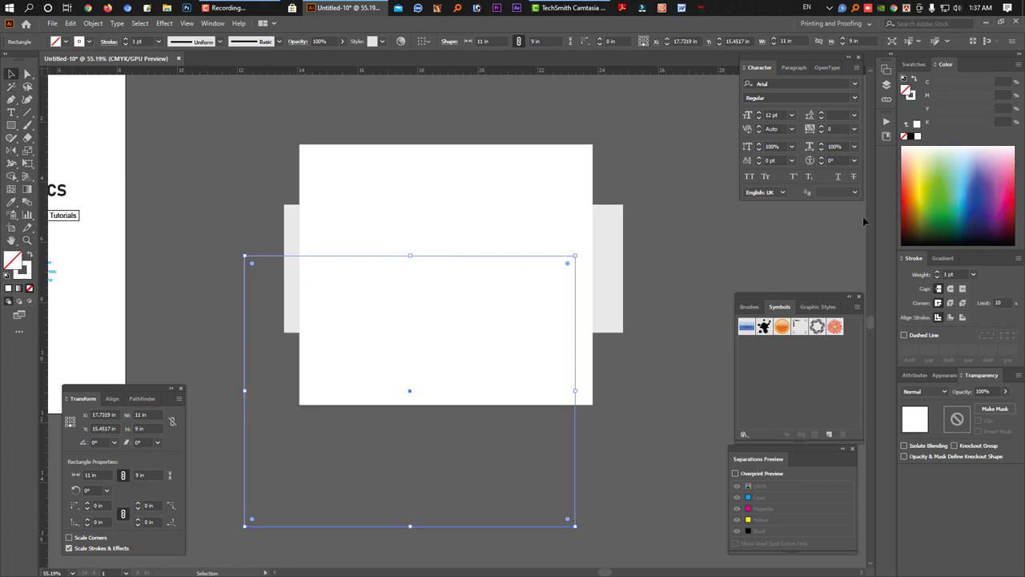
pyautogui.click(969, 179)
pyautogui.moveTo(439, 396); pyautogui.dragTo(499, 282)
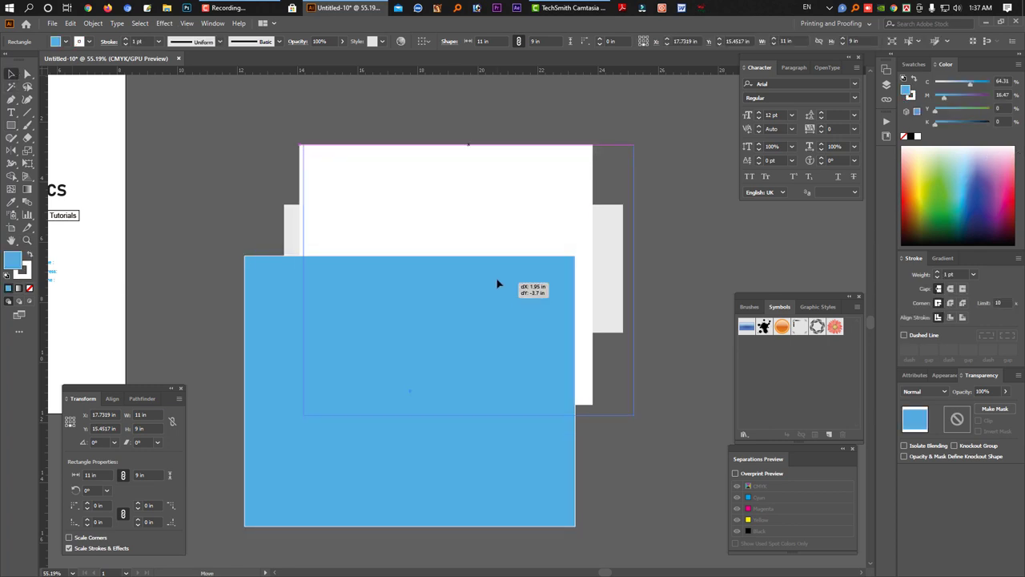
pyautogui.click(30, 255)
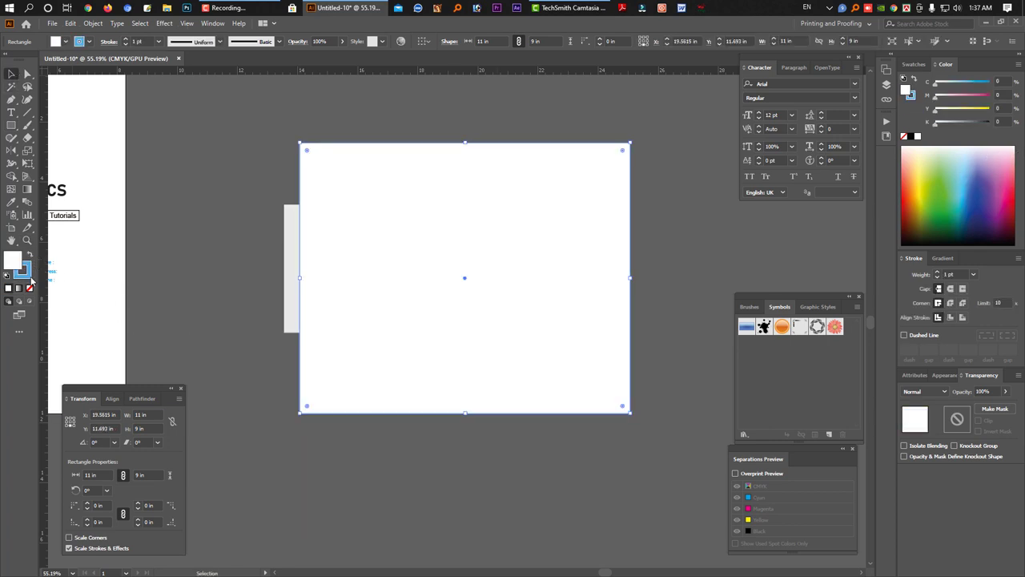
pyautogui.click(30, 290)
pyautogui.press('Tab')
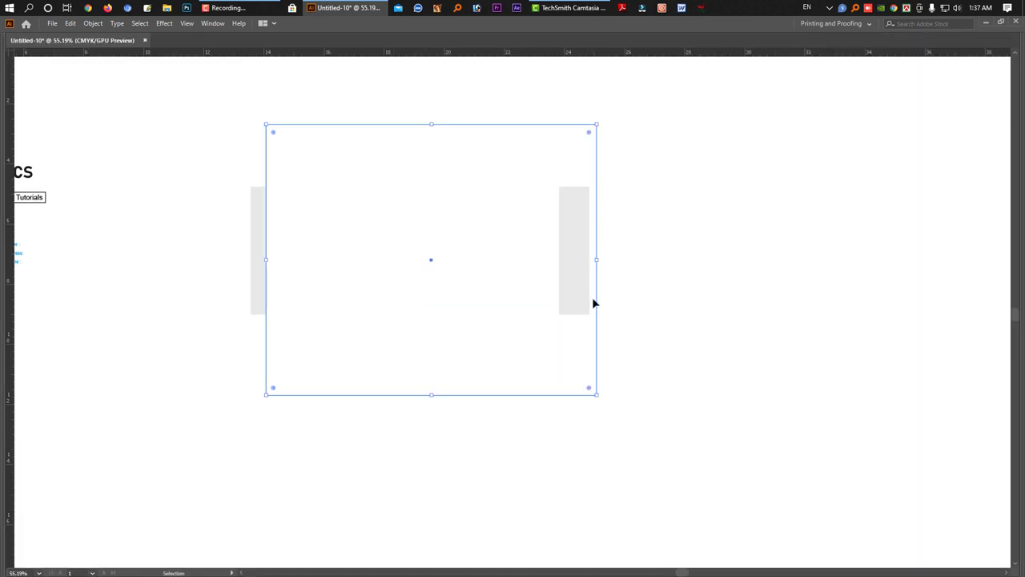
pyautogui.moveTo(598, 307); pyautogui.dragTo(591, 307)
pyautogui.press('Tab')
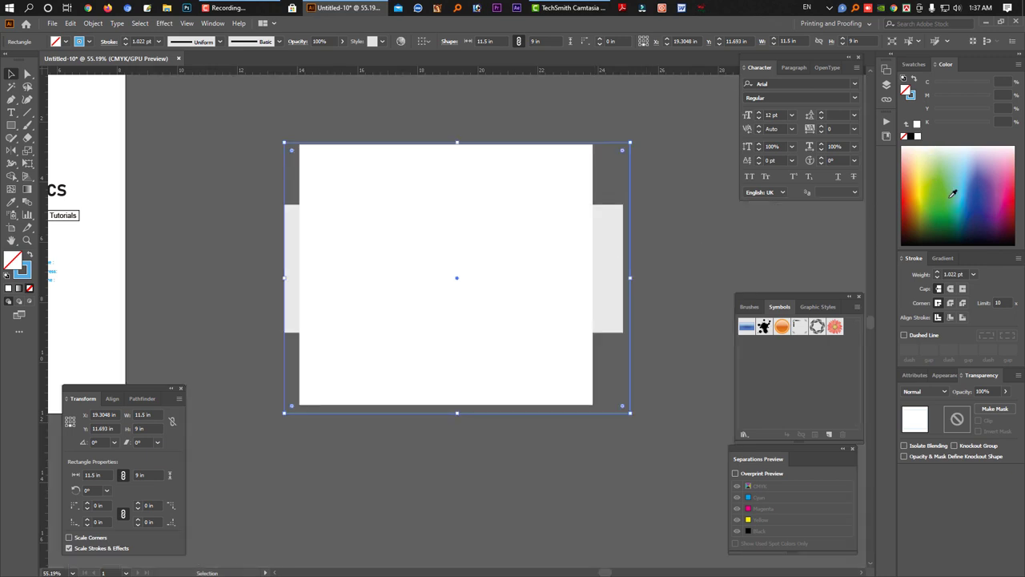
# Fill the frame blue, send it behind the envelope pieces, and zoom into the upper-left corner
pyautogui.click(966, 197)
pyautogui.hotkey('ctrl', 'shift', '[')
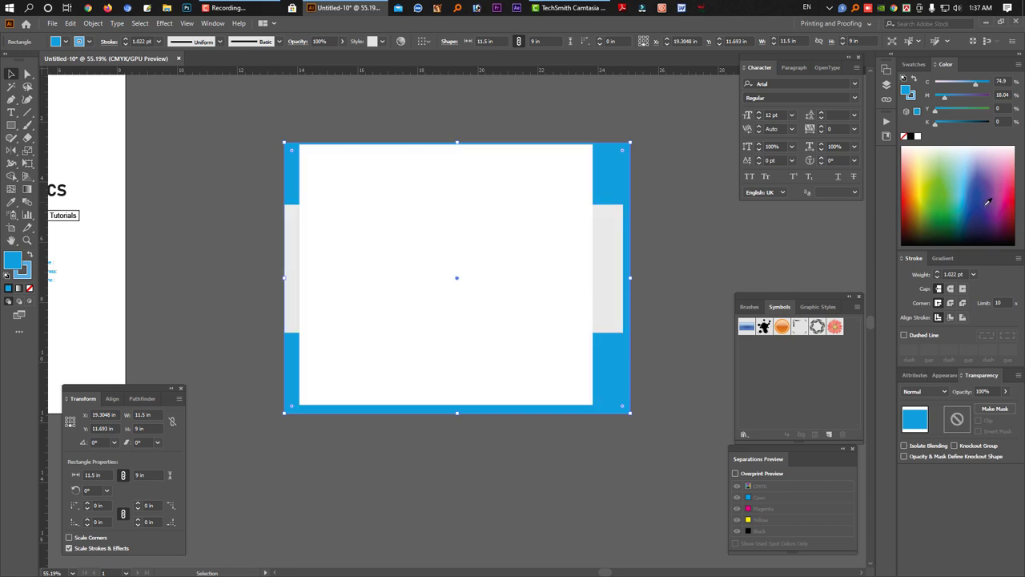
pyautogui.press('Tab')
pyautogui.scroll(2, 664, 286)
pyautogui.scroll(1, 588, 313)
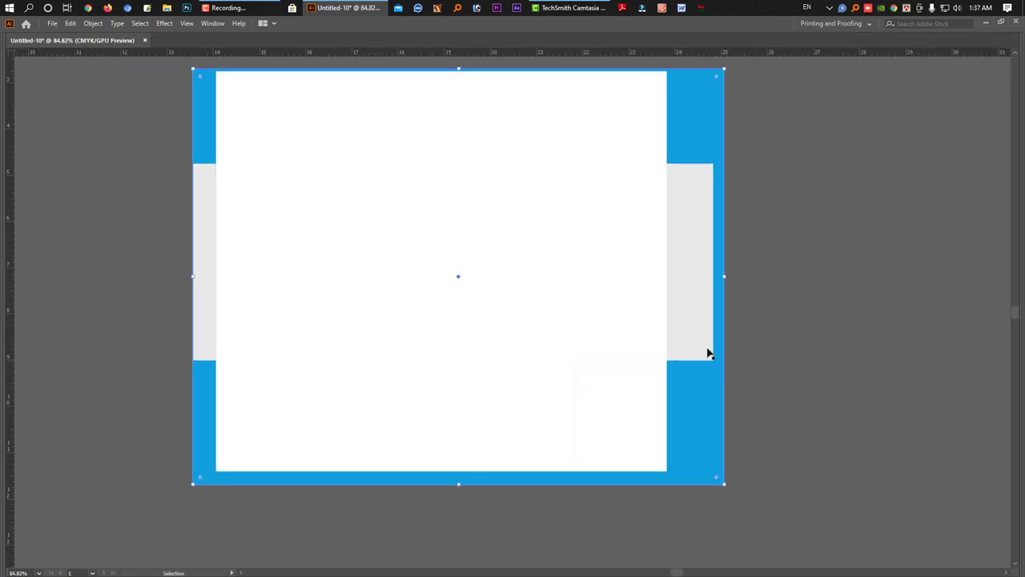
pyautogui.click(711, 354)
pyautogui.press('z')
pyautogui.moveTo(204, 153); pyautogui.dragTo(470, 293)
pyautogui.press('v')
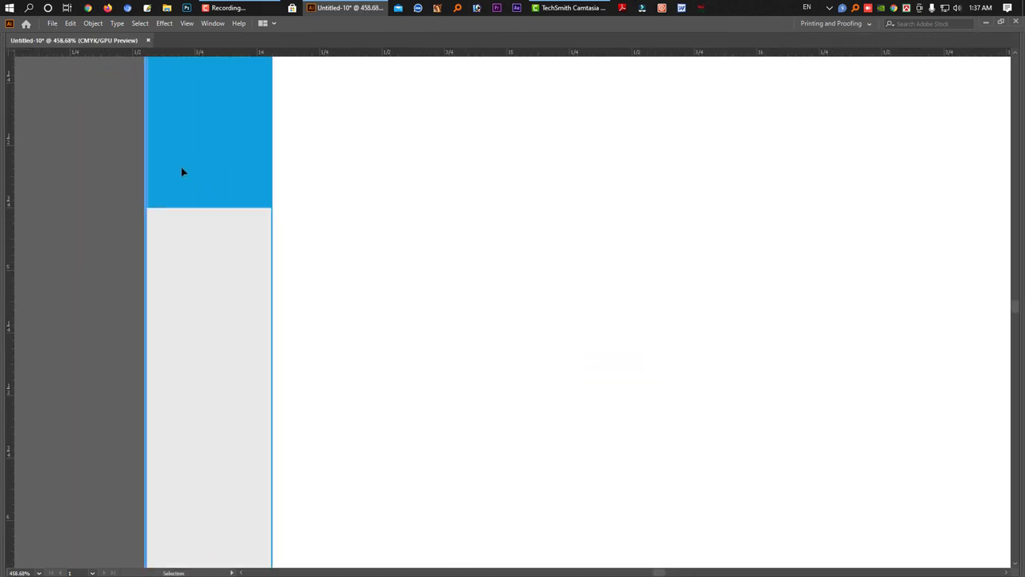
# Zoom closer on the left flap corner and drag the grey side flap toward the blue edge
pyautogui.press('Tab')
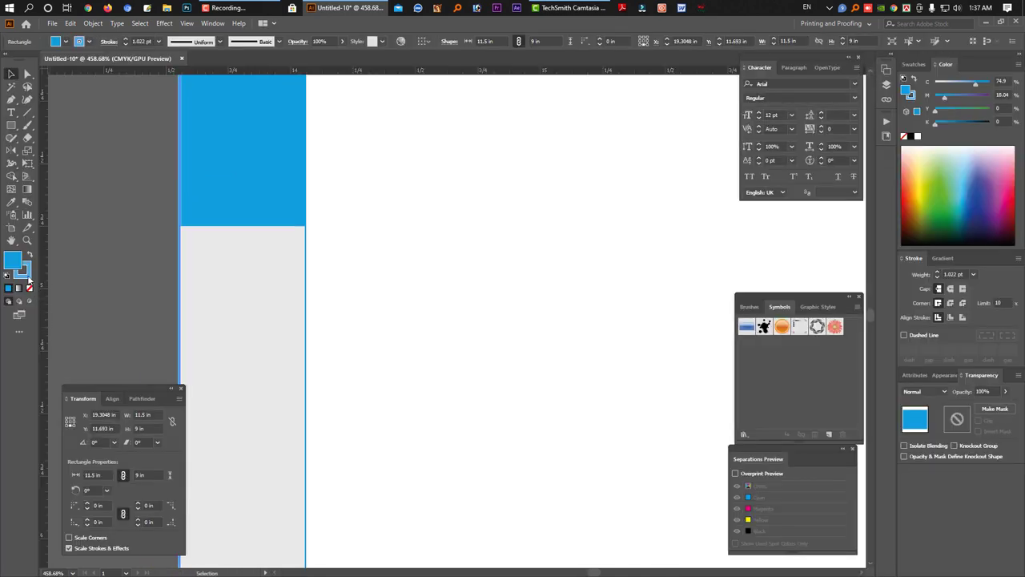
pyautogui.click(30, 287)
pyautogui.press('Tab')
pyautogui.press('z')
pyautogui.keyDown('alt'); pyautogui.click(373, 263); pyautogui.keyUp('alt')
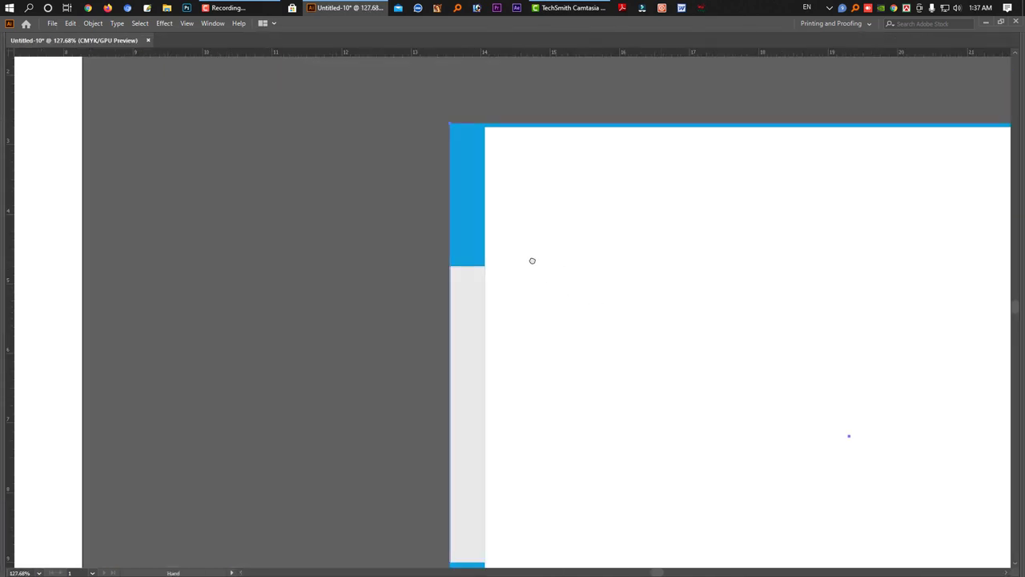
pyautogui.press('v')
pyautogui.keyDown('alt'); pyautogui.scroll(5, 590, 371); pyautogui.keyUp('alt')
pyautogui.click(583, 303)
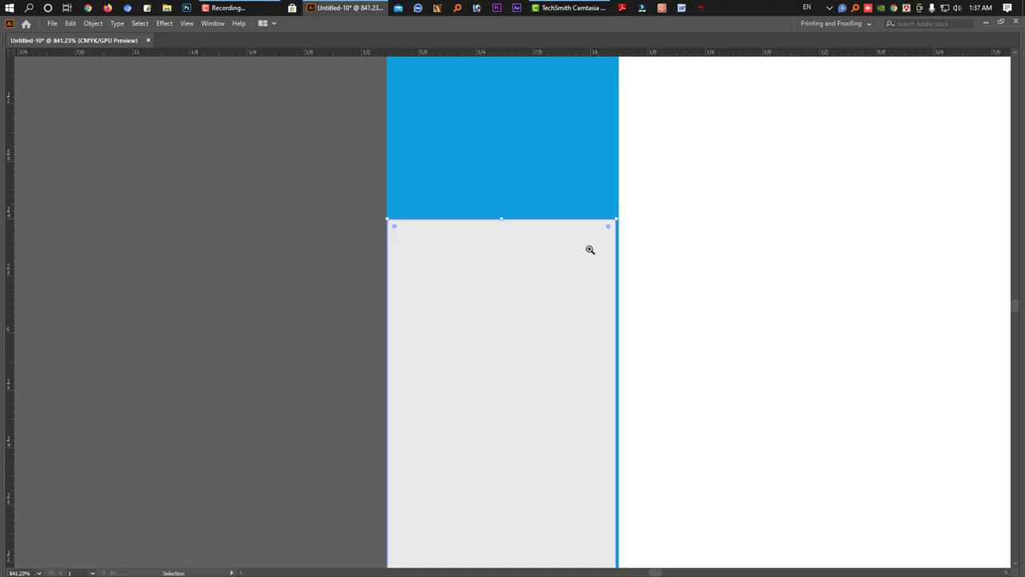
pyautogui.keyDown('alt'); pyautogui.scroll(3, 609, 312); pyautogui.keyUp('alt')
pyautogui.moveTo(627, 327); pyautogui.dragTo(634, 320)
pyautogui.press('z')
# Nudge the grey flap exactly flush with the blue edge, then scroll back out
pyautogui.keyDown('alt'); pyautogui.scroll(-3, 895, 331); pyautogui.keyUp('alt')
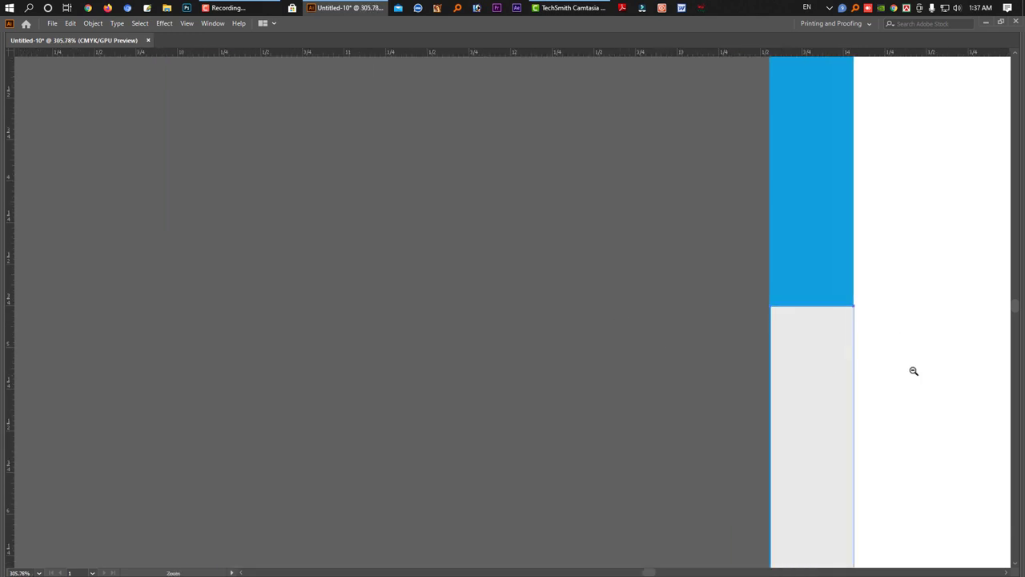
pyautogui.keyDown('alt'); pyautogui.scroll(-3, 913, 371); pyautogui.keyUp('alt')
pyautogui.keyDown('alt'); pyautogui.scroll(-5, 849, 396); pyautogui.keyUp('alt')
pyautogui.keyDown('alt'); pyautogui.scroll(2, 785, 394); pyautogui.keyUp('alt')
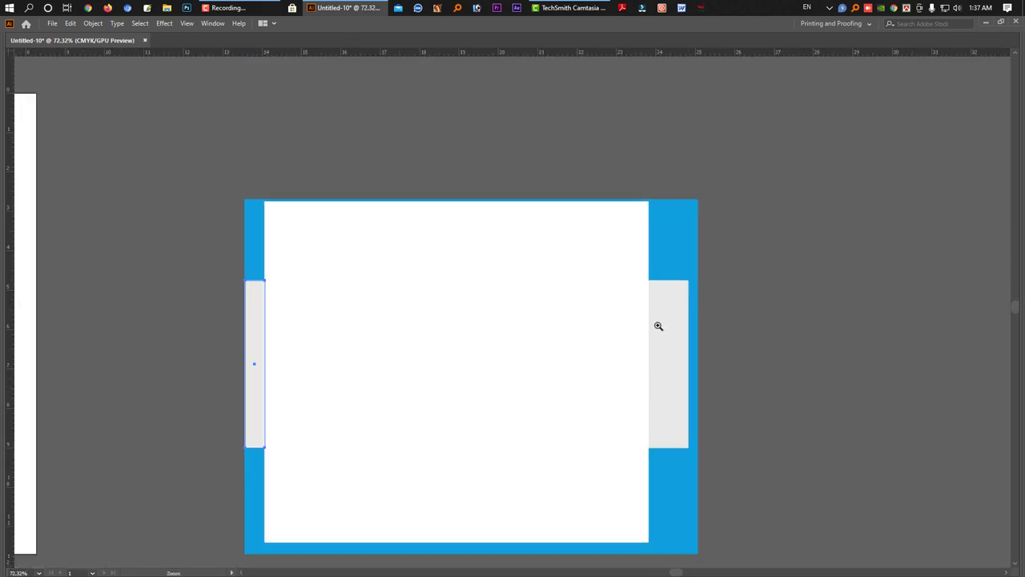
pyautogui.keyDown('alt'); pyautogui.scroll(5, 657, 325); pyautogui.keyUp('alt')
pyautogui.keyDown('alt'); pyautogui.scroll(10, 833, 361); pyautogui.keyUp('alt')
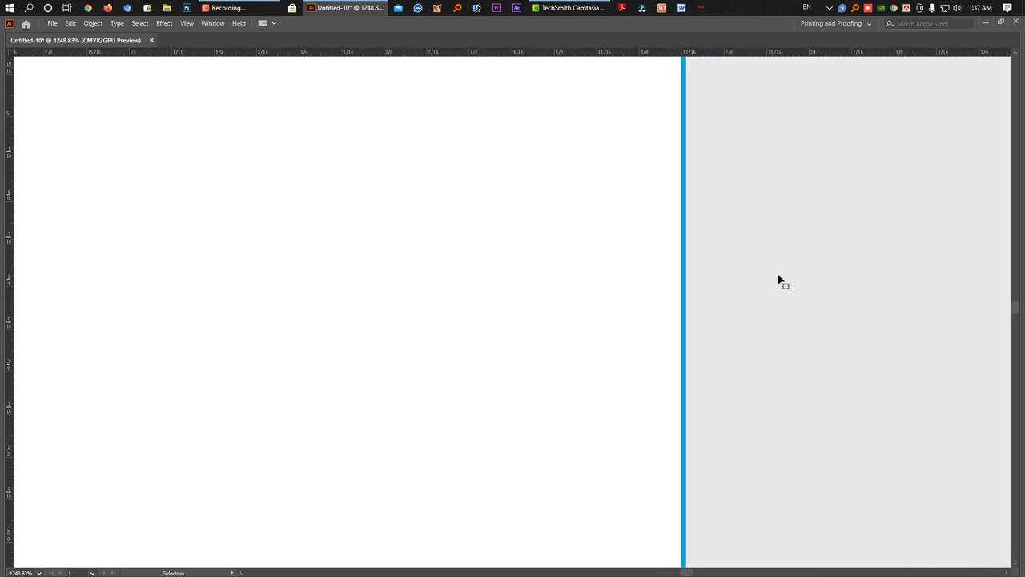
pyautogui.moveTo(778, 280); pyautogui.dragTo(774, 279)
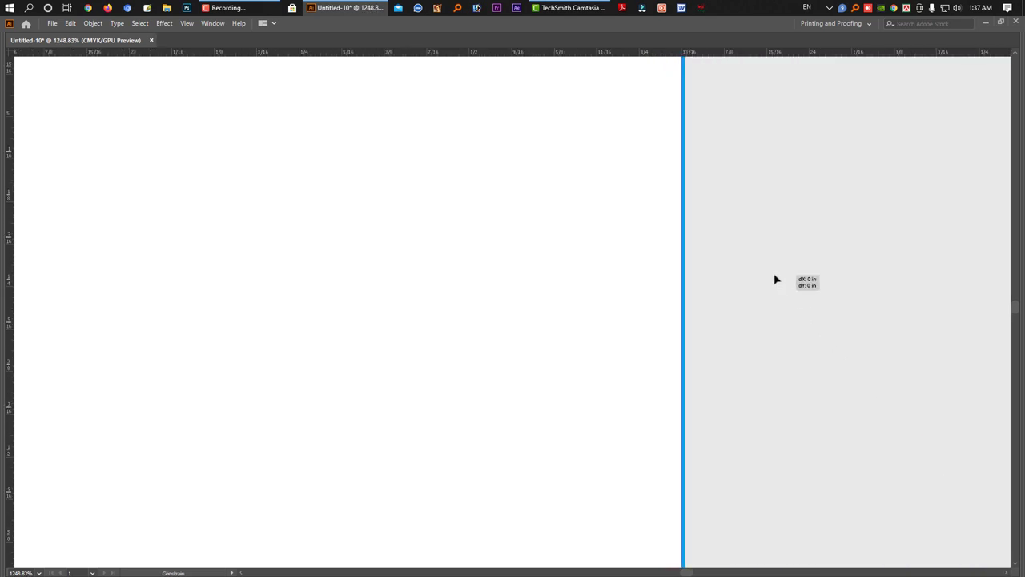
pyautogui.keyDown('alt'); pyautogui.scroll(10, 659, 240); pyautogui.keyUp('alt')
pyautogui.moveTo(975, 395)
pyautogui.mouseDown()
pyautogui.moveTo(909, 346)
pyautogui.moveTo(533, 281)
pyautogui.mouseUp()
pyautogui.scroll(3, 716, 482)
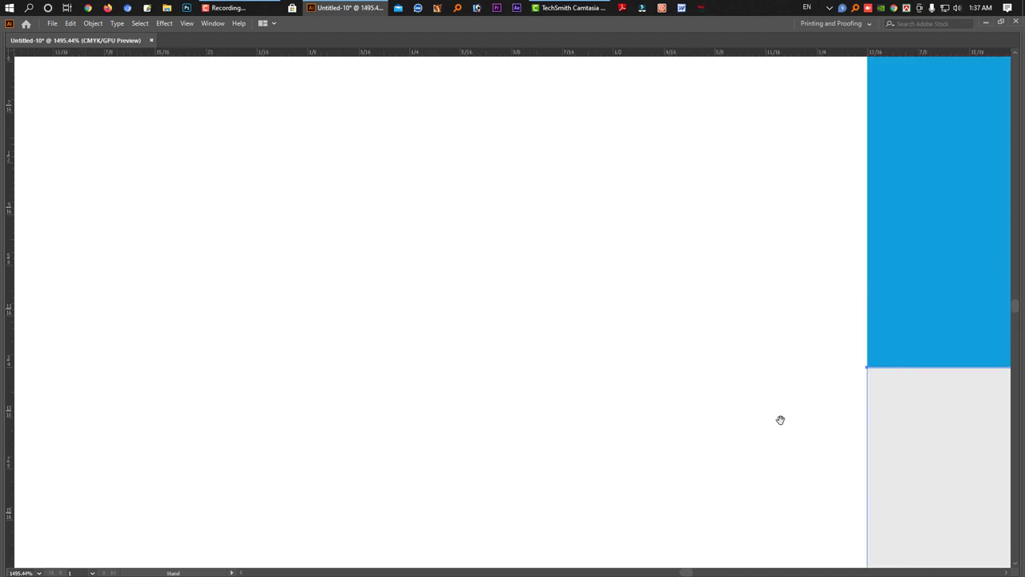
pyautogui.hscroll(2, 780, 419)
pyautogui.scroll(-1, 724, 185)
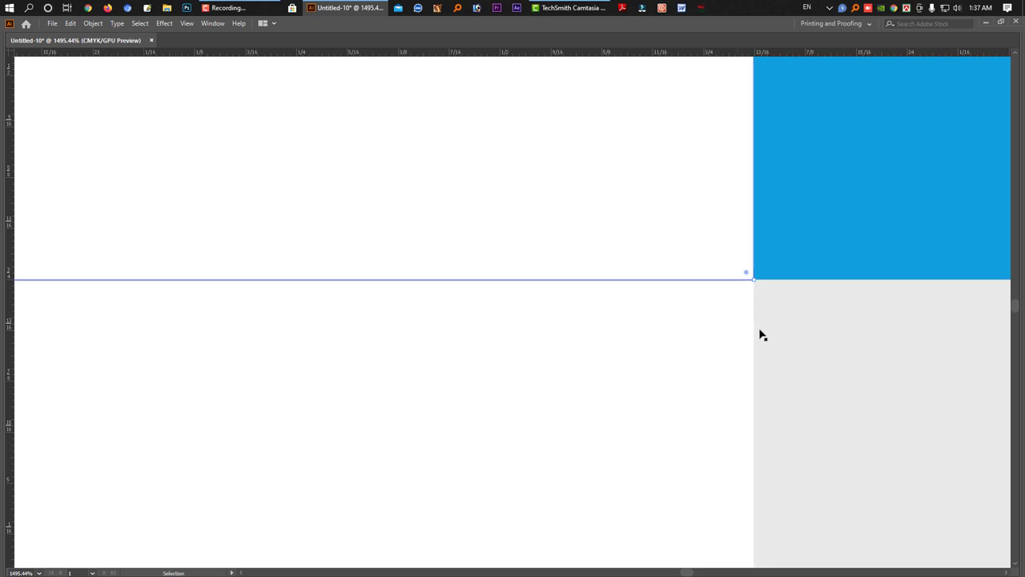
pyautogui.scroll(-2, 760, 334)
pyautogui.scroll(-4, 564, 359)
pyautogui.scroll(-2, 729, 456)
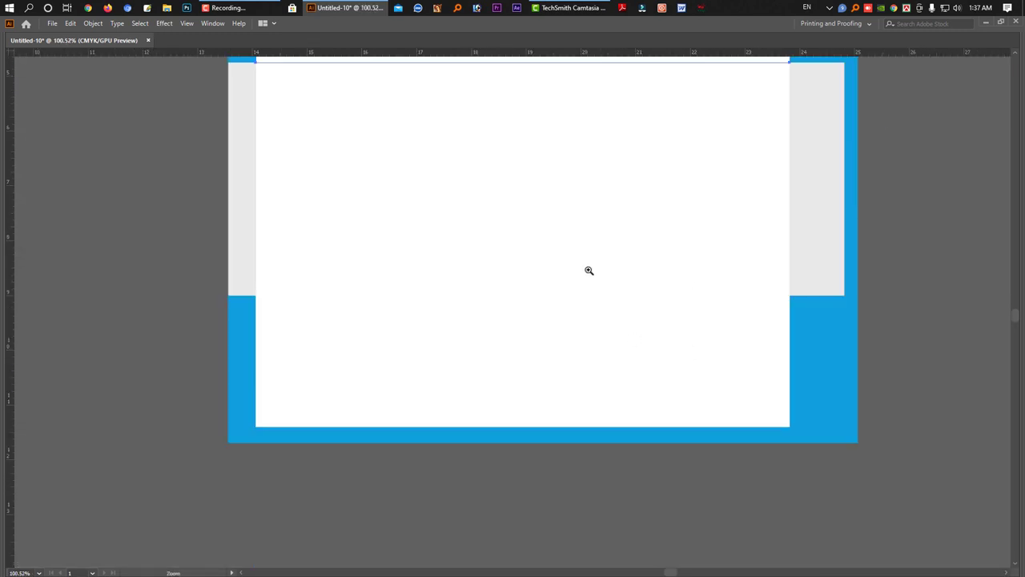
pyautogui.scroll(-1, 588, 270)
pyautogui.scroll(-1, 648, 287)
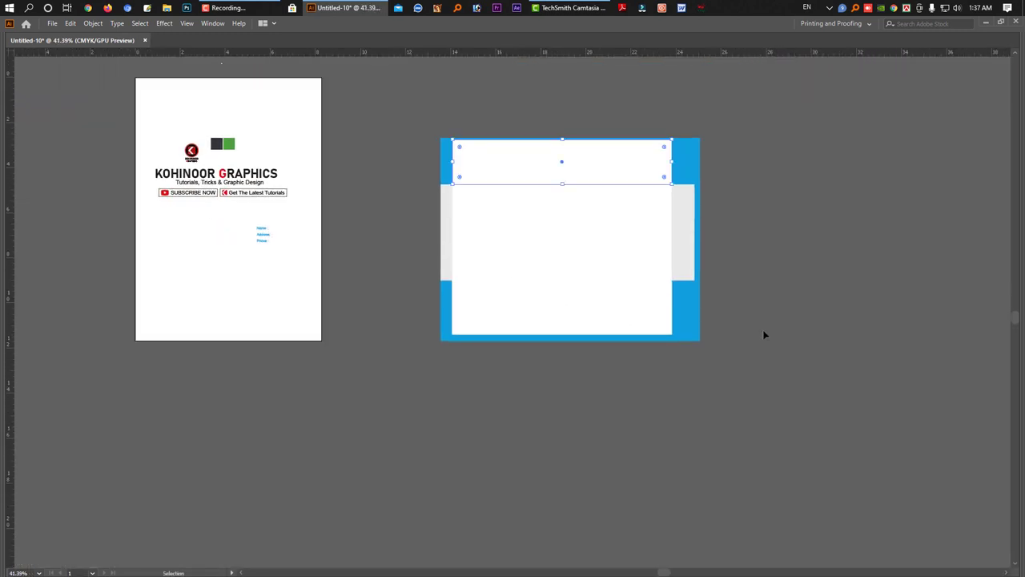
# Select the whole envelope layout and place a copy to its right
pyautogui.moveTo(358, 110); pyautogui.dragTo(702, 275)
pyautogui.hscroll(3, 355, 263)
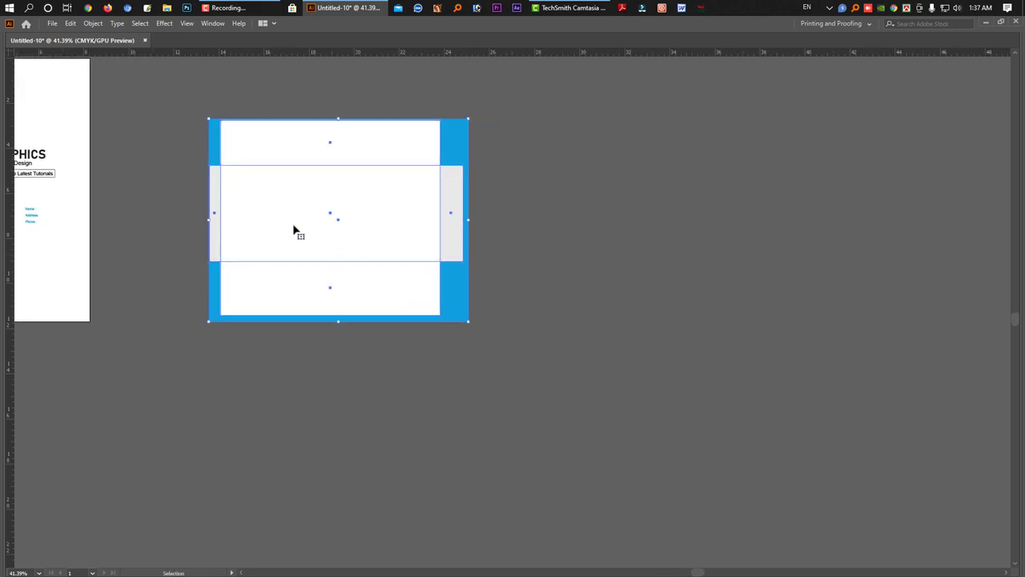
pyautogui.scroll(-1, 495, 245)
pyautogui.hscroll(2, 350, 256)
pyautogui.press('Tab')
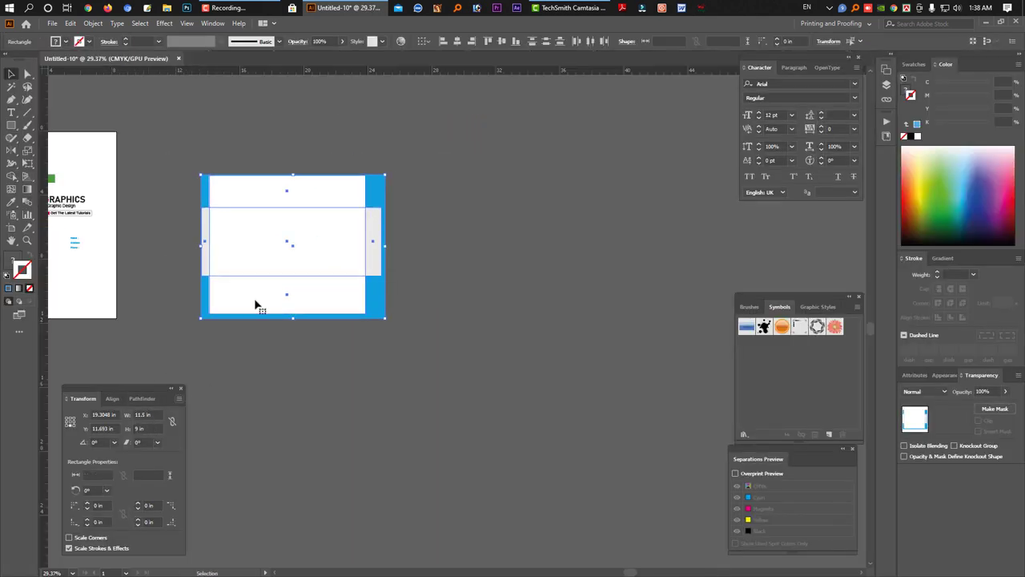
pyautogui.moveTo(272, 258); pyautogui.dragTo(459, 257)
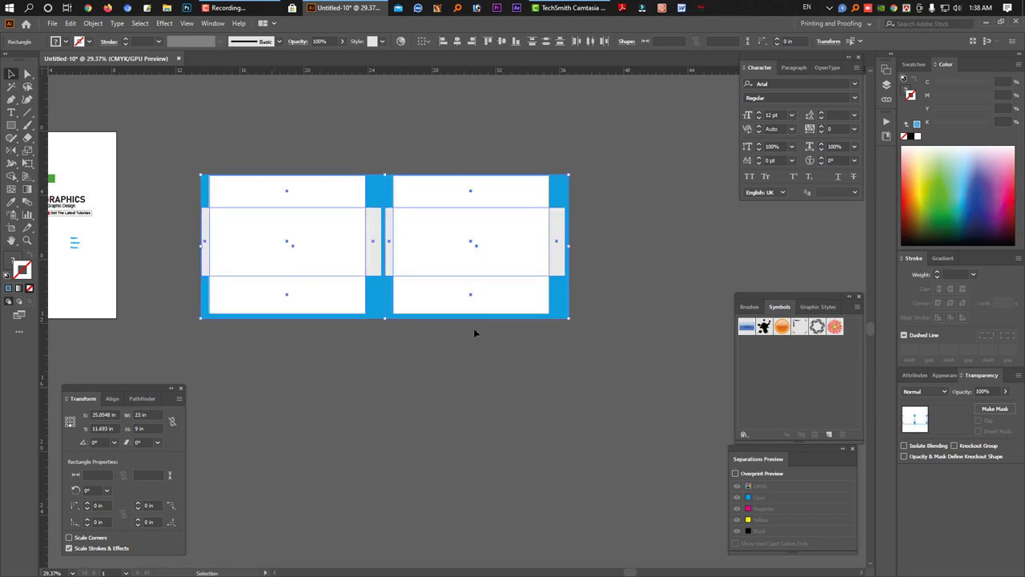
# Copy both layouts straight down to form a 2×2 grid, then inspect the gap
pyautogui.moveTo(499, 245); pyautogui.dragTo(505, 388)
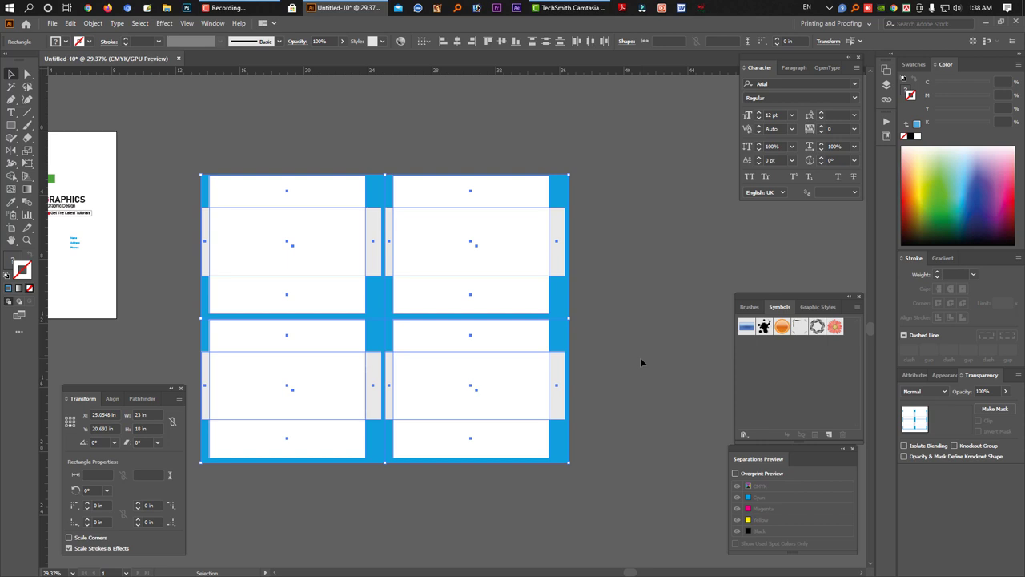
pyautogui.moveTo(350, 302); pyautogui.dragTo(489, 366)
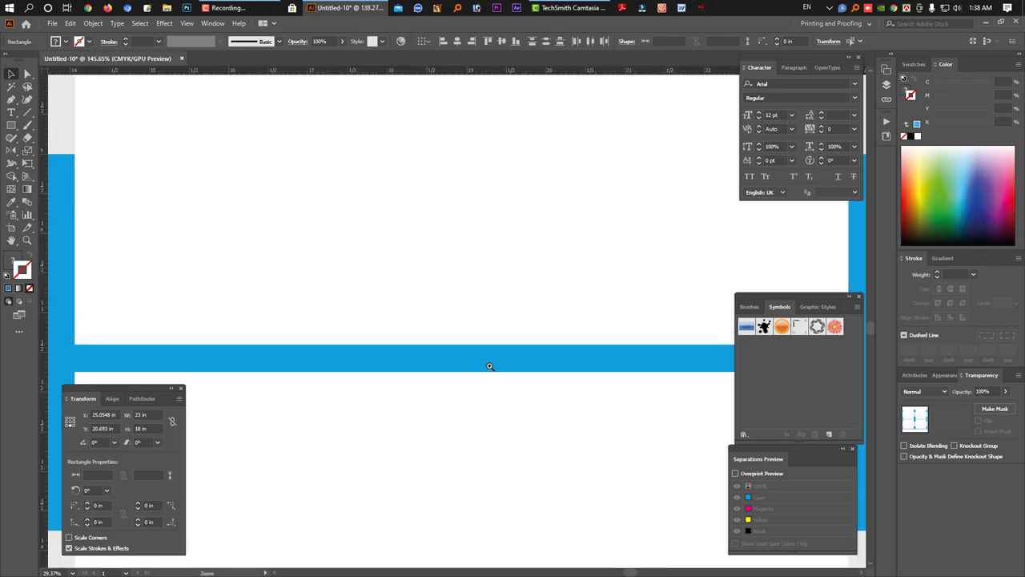
pyautogui.press('Tab')
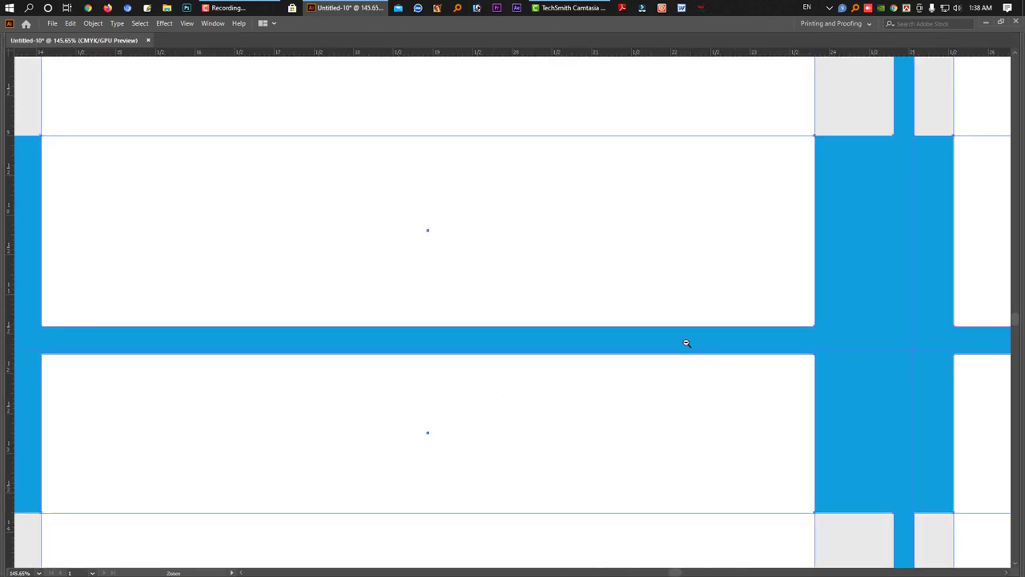
pyautogui.keyDown('alt'); pyautogui.click(692, 349); pyautogui.keyUp('alt')
# Delete the bottom row of copies, the top-right copy and the stray grey flap
pyautogui.hotkey('ctrl', '0')
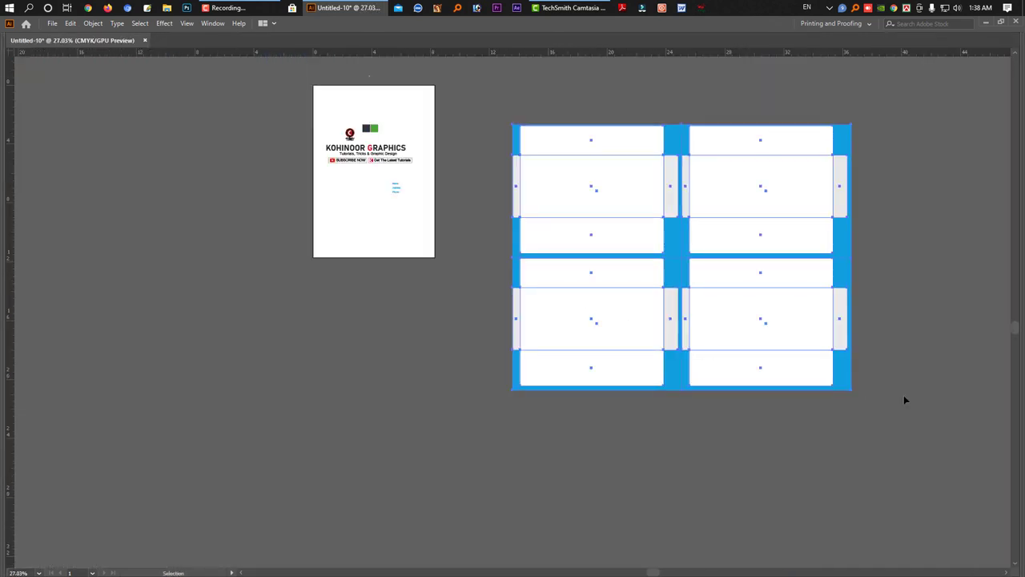
pyautogui.click(556, 270)
pyautogui.press('Delete')
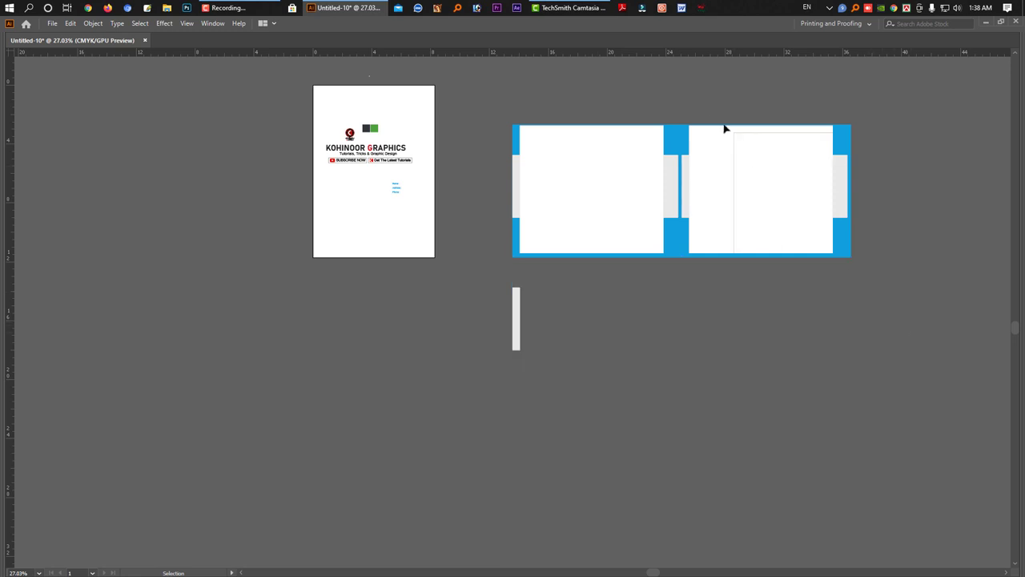
pyautogui.click(724, 128)
pyautogui.press('Delete')
pyautogui.click(686, 185)
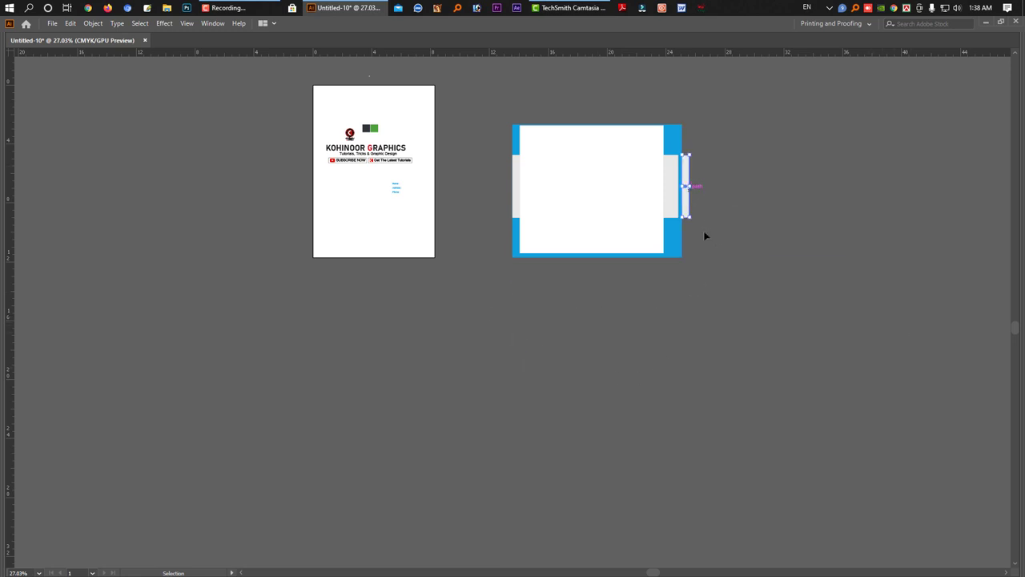
pyautogui.press('Delete')
# Zoom and pan the view back to centre the remaining envelope layout
pyautogui.press('z')
pyautogui.moveTo(583, 247); pyautogui.dragTo(686, 293)
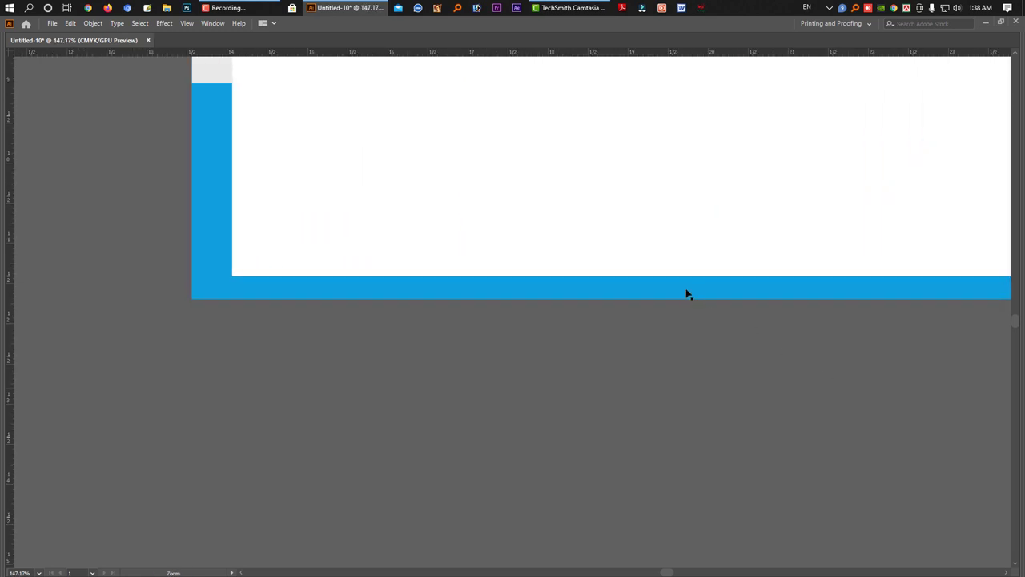
pyautogui.keyDown('alt'); pyautogui.click(695, 287); pyautogui.keyUp('alt')
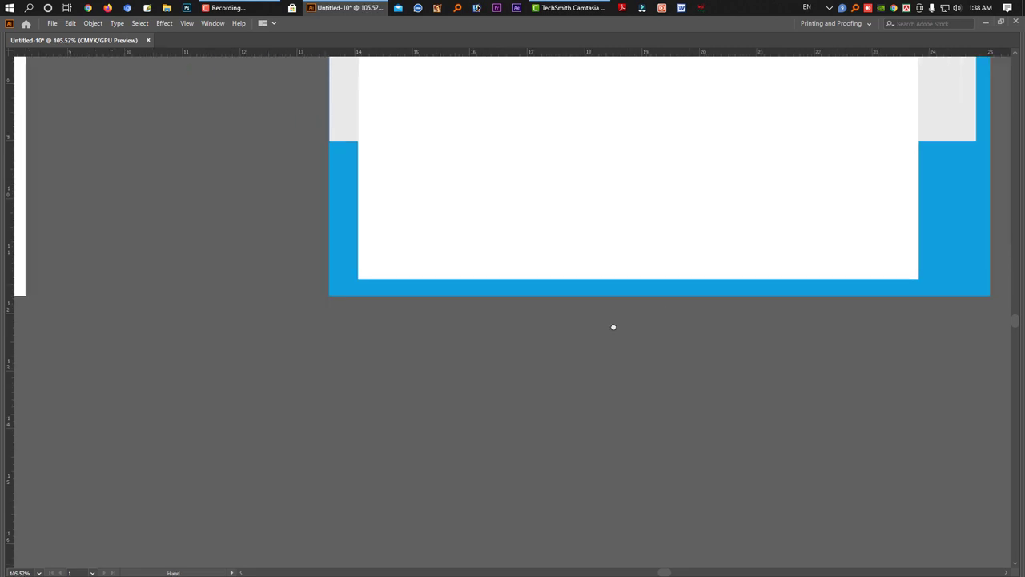
pyautogui.keyDown('alt'); pyautogui.click(654, 320); pyautogui.keyUp('alt')
pyautogui.moveTo(617, 328)
pyautogui.mouseDown()
pyautogui.moveTo(519, 331)
pyautogui.moveTo(476, 376)
pyautogui.moveTo(449, 387)
pyautogui.mouseUp()
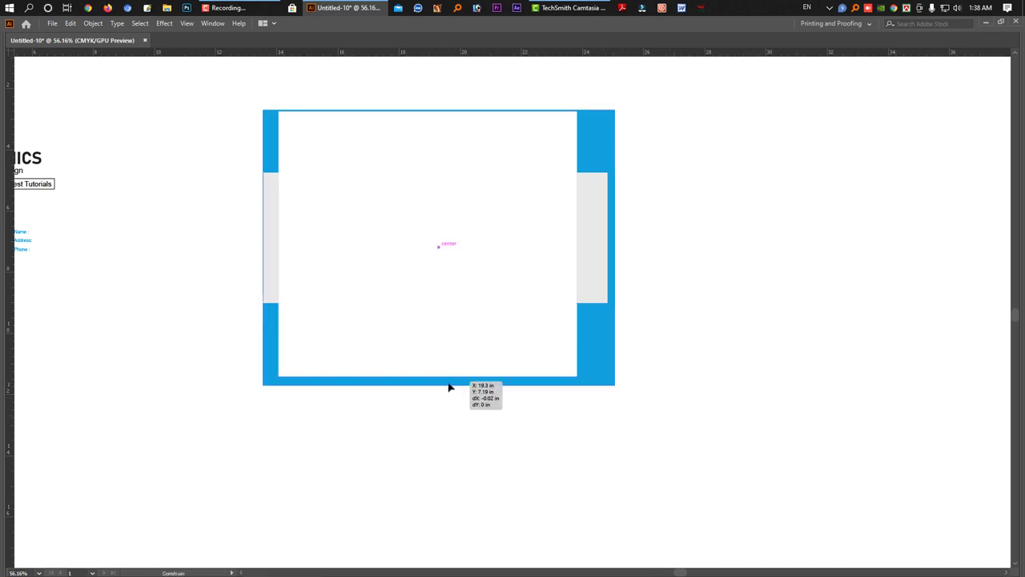
pyautogui.moveTo(449, 387); pyautogui.dragTo(450, 387)
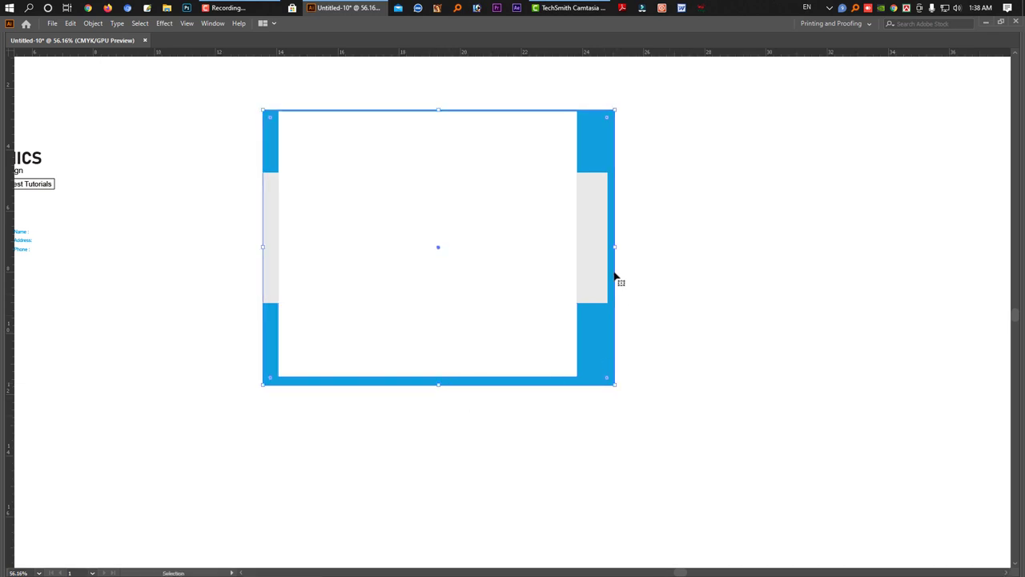
pyautogui.moveTo(662, 415); pyautogui.dragTo(260, 92)
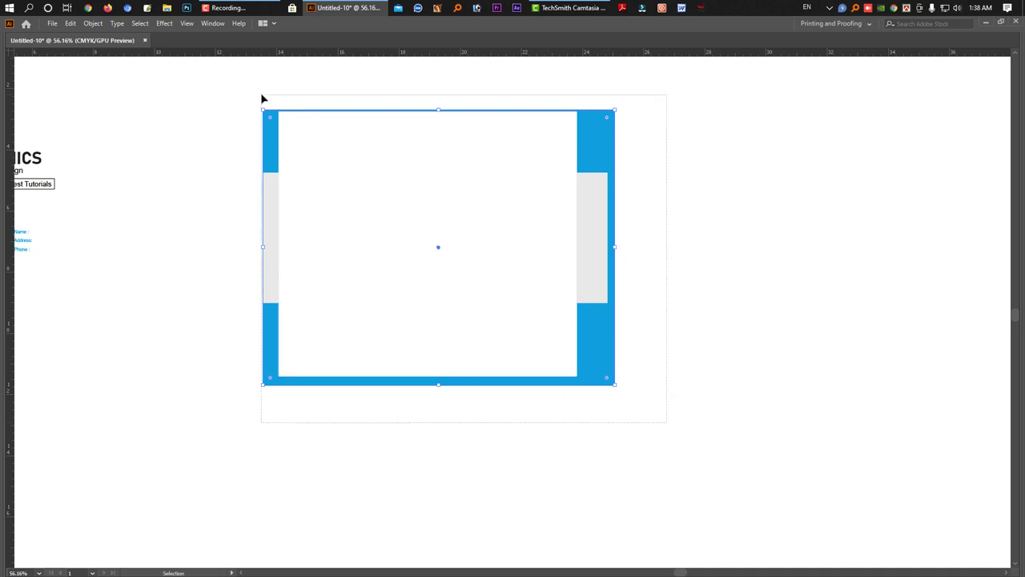
pyautogui.moveTo(327, 224)
pyautogui.mouseDown()
pyautogui.moveTo(695, 231)
pyautogui.moveTo(665, 222)
pyautogui.mouseUp()
pyautogui.moveTo(898, 442); pyautogui.dragTo(814, 442)
pyautogui.moveTo(932, 441); pyautogui.dragTo(177, 96)
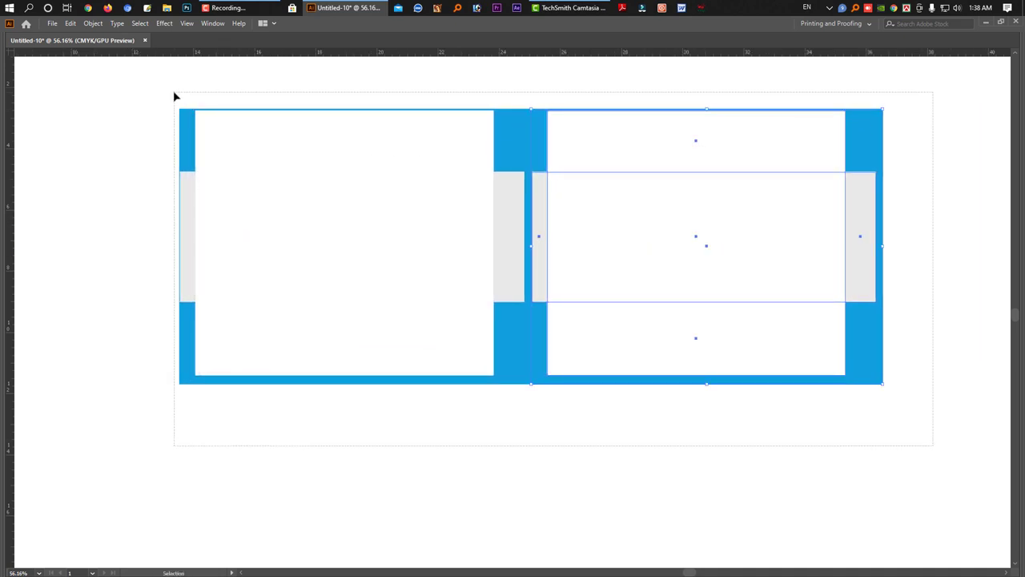
pyautogui.press('Tab')
pyautogui.press('Tab')
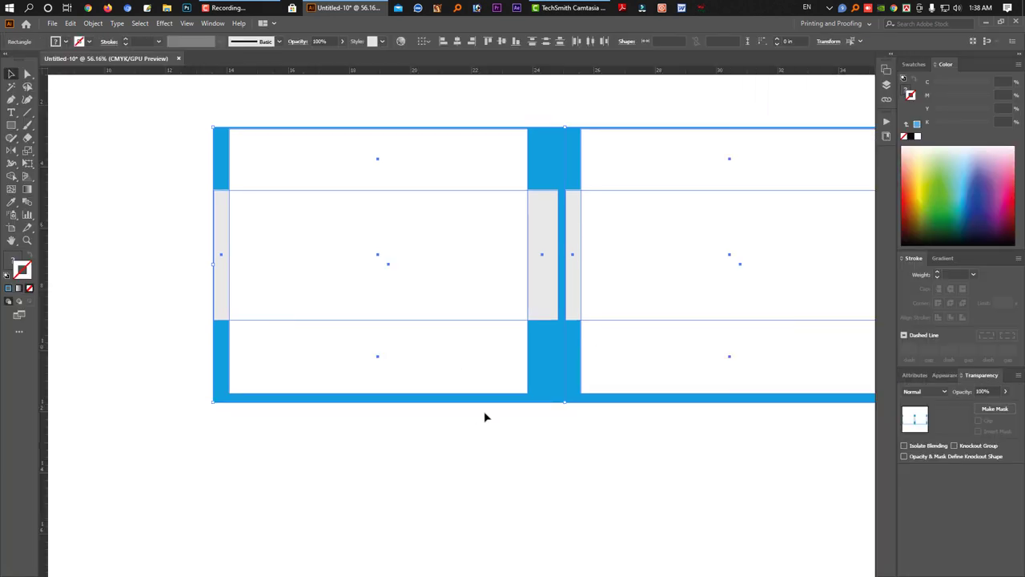
pyautogui.click(563, 420)
pyautogui.moveTo(506, 389); pyautogui.dragTo(512, 380)
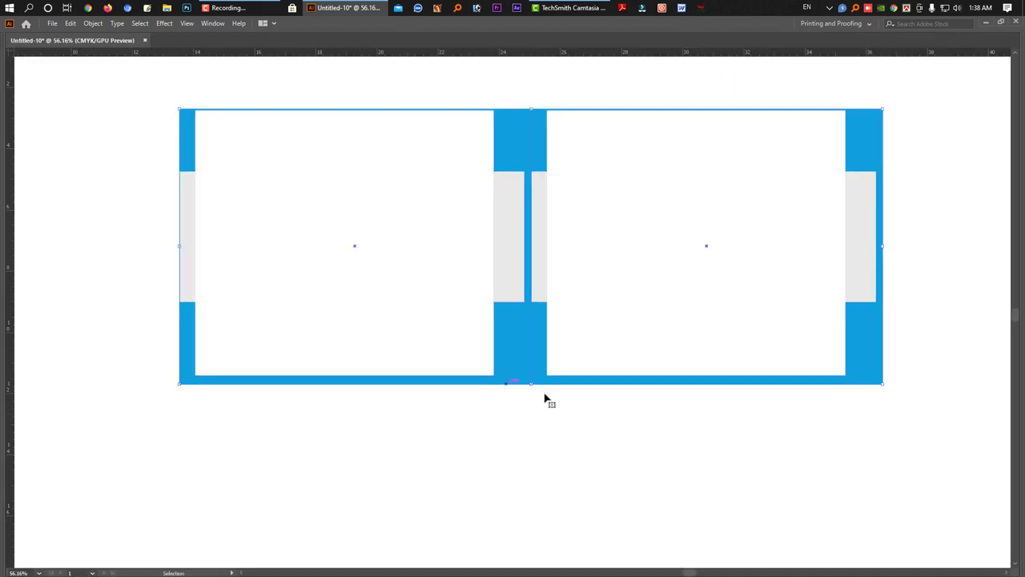
pyautogui.press('Delete')
pyautogui.moveTo(925, 422); pyautogui.dragTo(145, 78)
pyautogui.press('Tab')
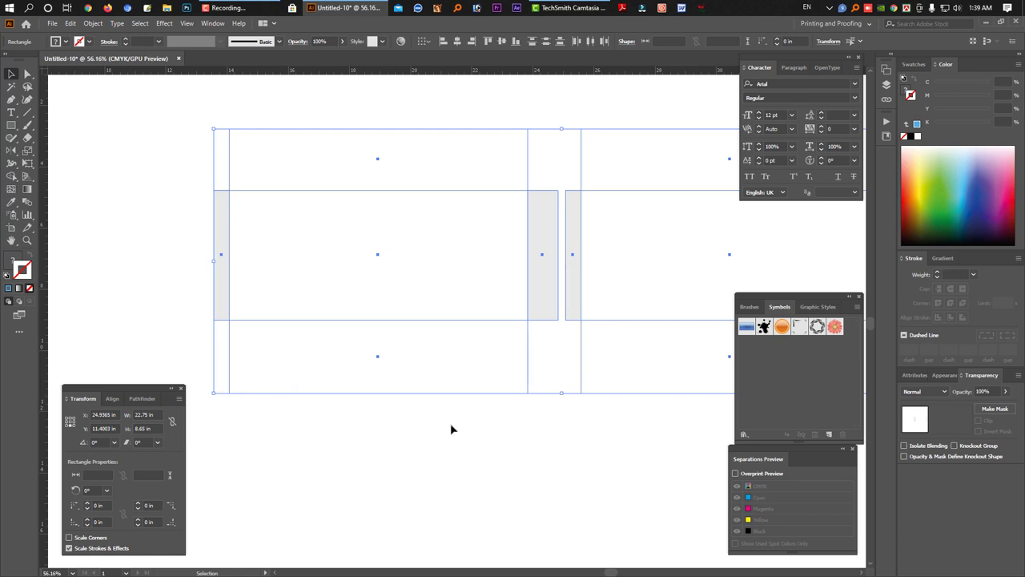
pyautogui.press('a')
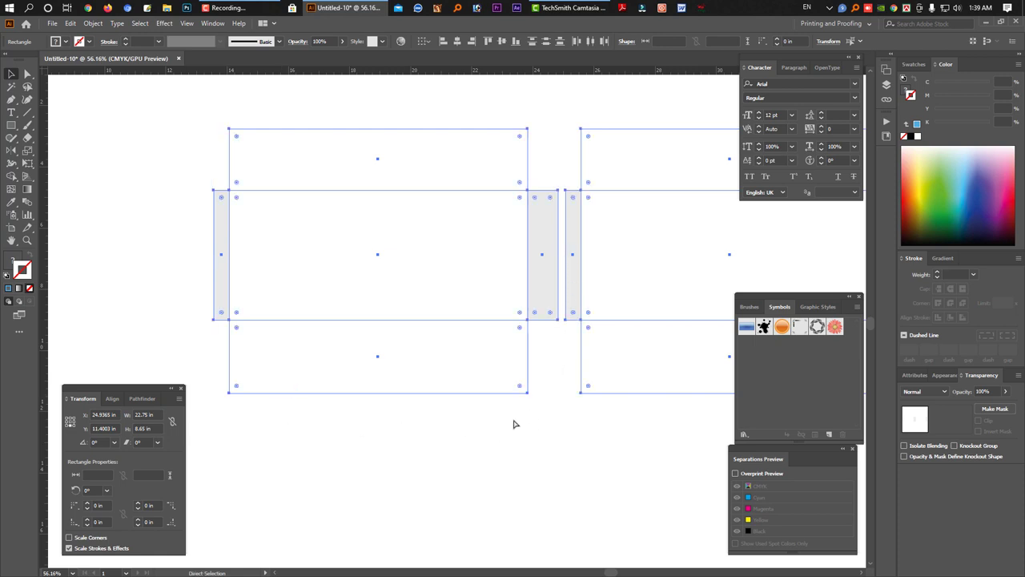
pyautogui.press('v')
pyautogui.hotkey('ctrl', 'alt', '3')
pyautogui.press('Tab')
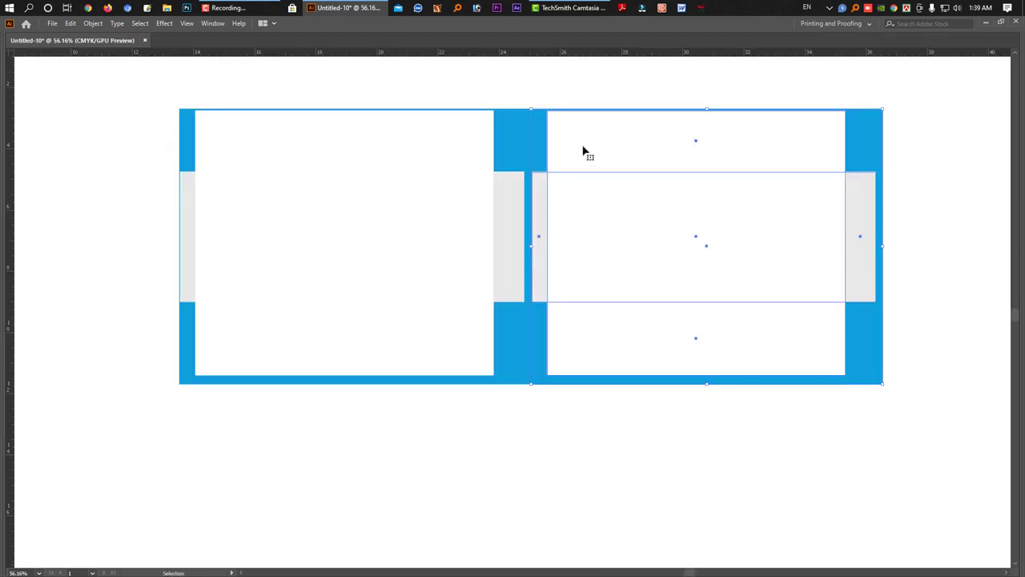
pyautogui.hotkey('ctrl', 'z')
# Delete the blue backing fills and set the remaining rectangles to no fill
pyautogui.click(516, 330)
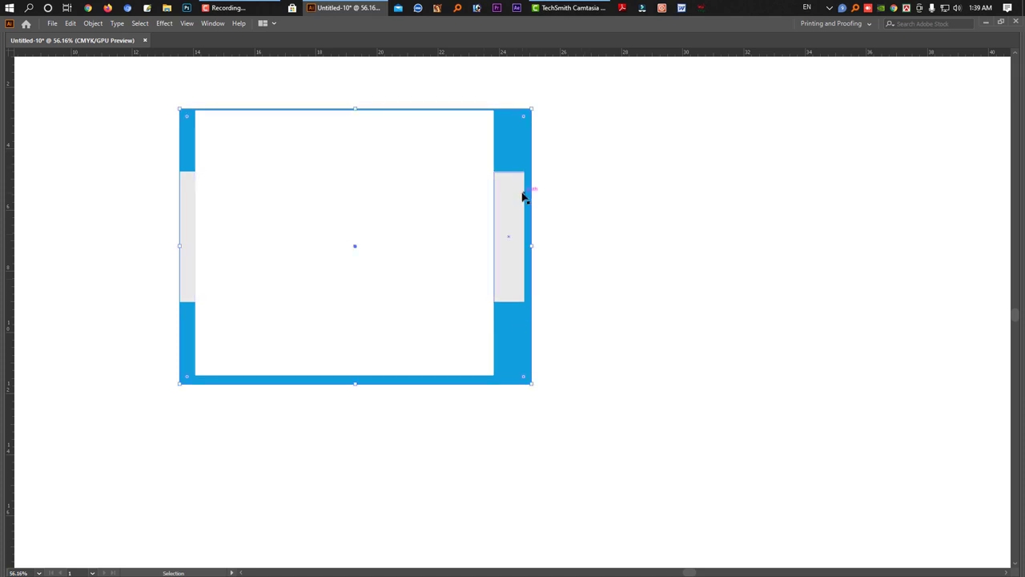
pyautogui.press('Delete')
pyautogui.moveTo(572, 424); pyautogui.dragTo(149, 119)
pyautogui.press('Tab')
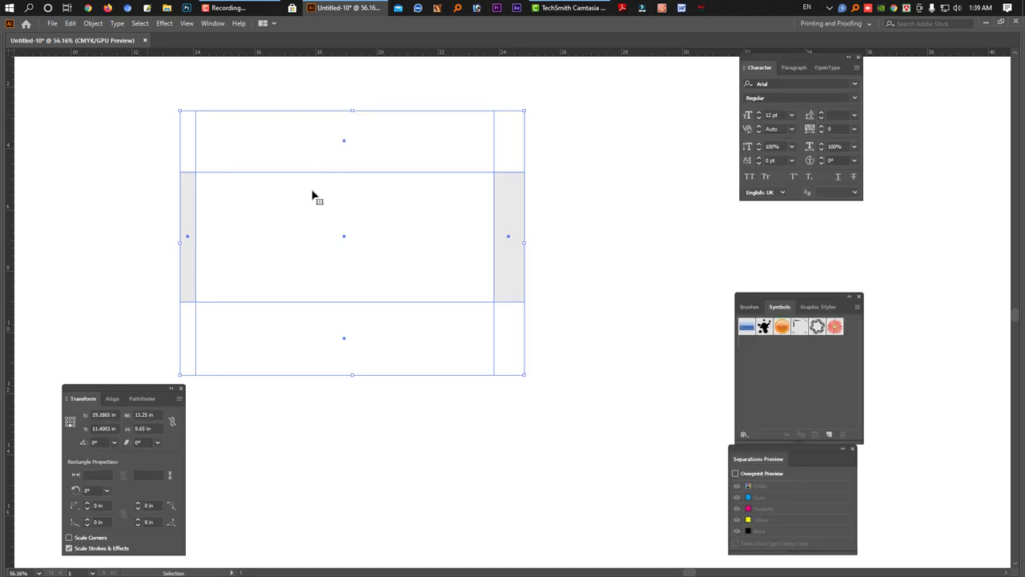
pyautogui.click(12, 265)
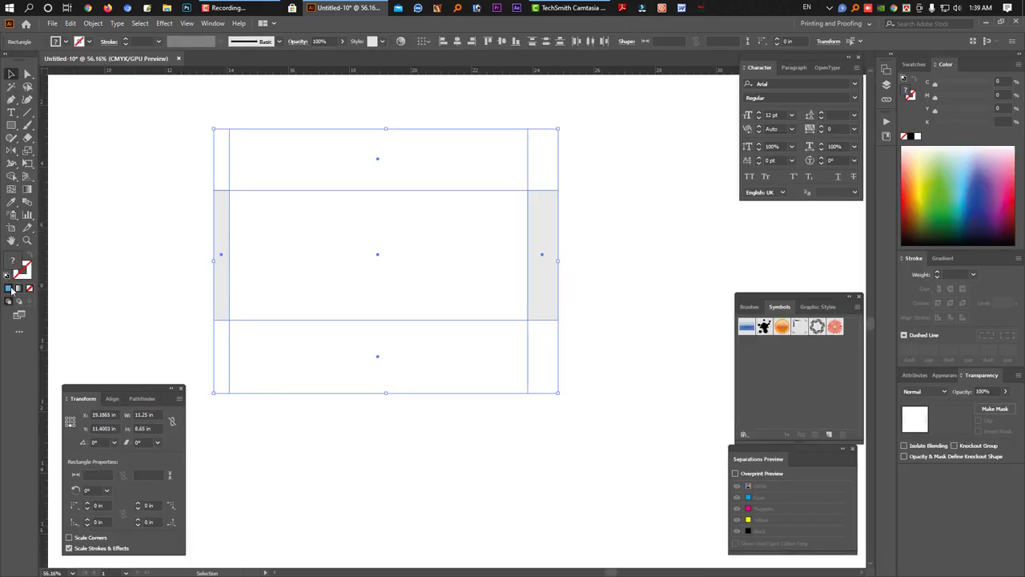
pyautogui.click(17, 288)
pyautogui.press('Tab')
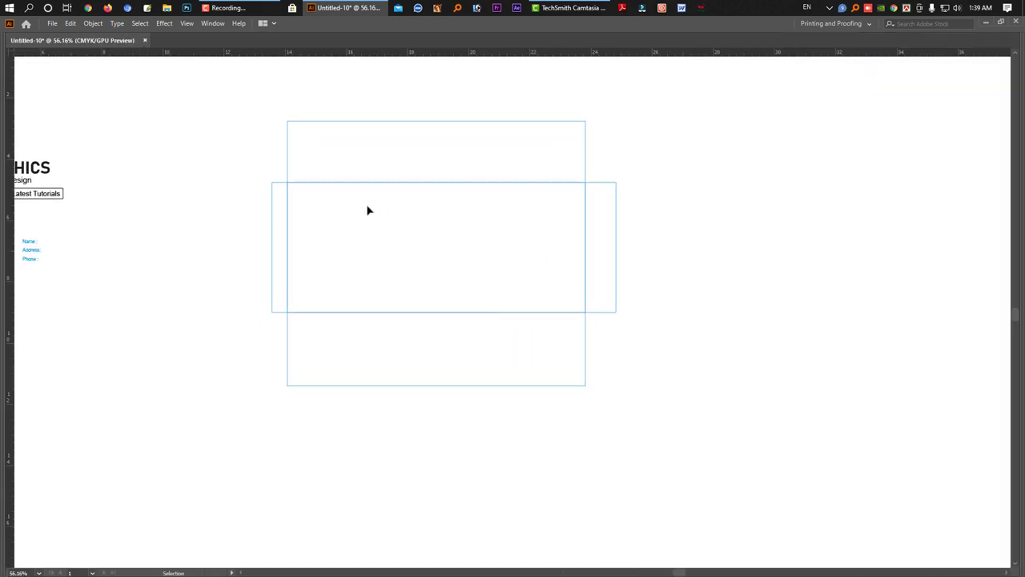
# Select all the outline rectangles and group them together
pyautogui.moveTo(730, 381); pyautogui.dragTo(261, 173)
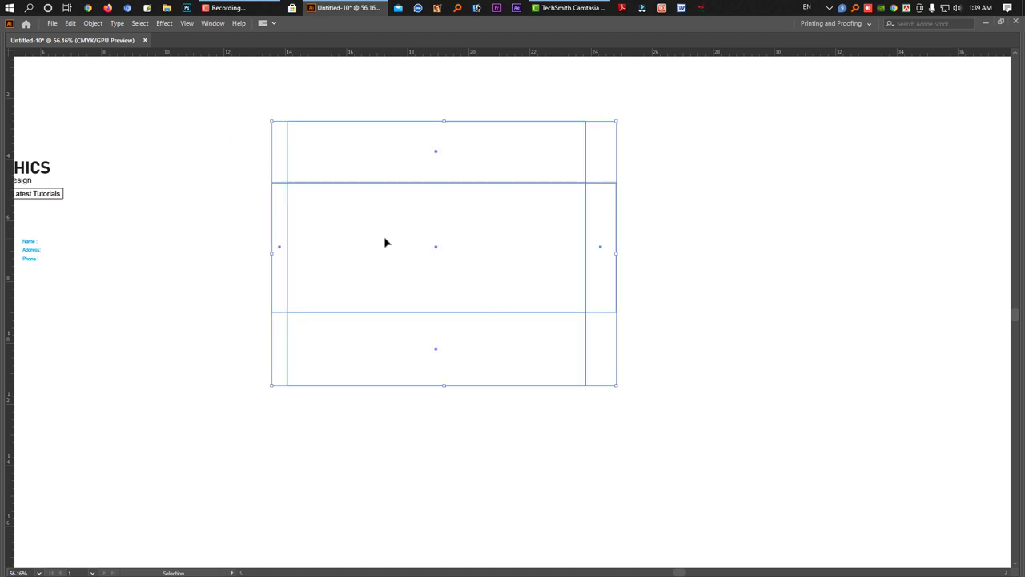
pyautogui.press('Tab')
pyautogui.press('a')
pyautogui.press('v')
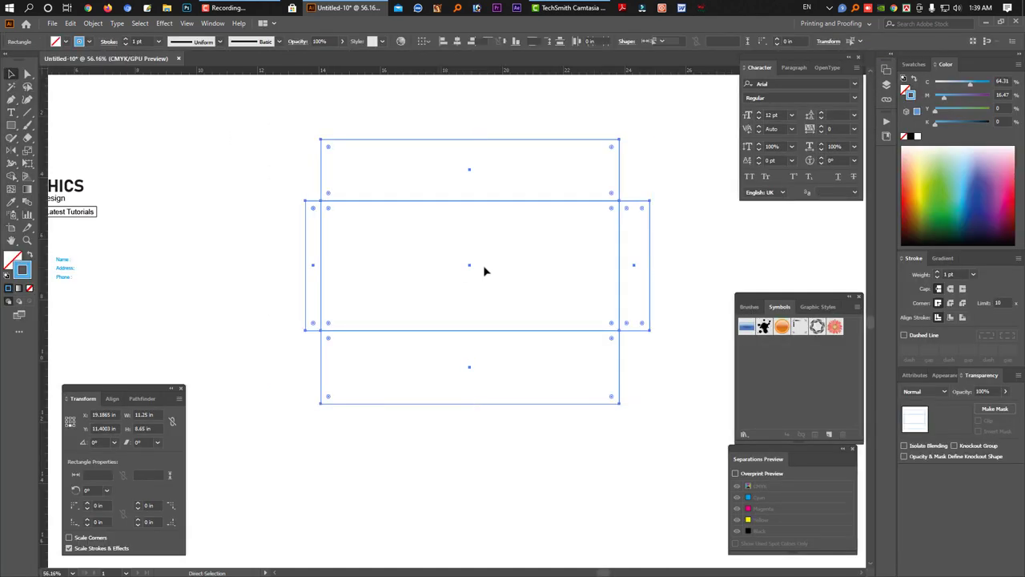
pyautogui.hotkey('ctrl', 'g')
pyautogui.click(656, 270)
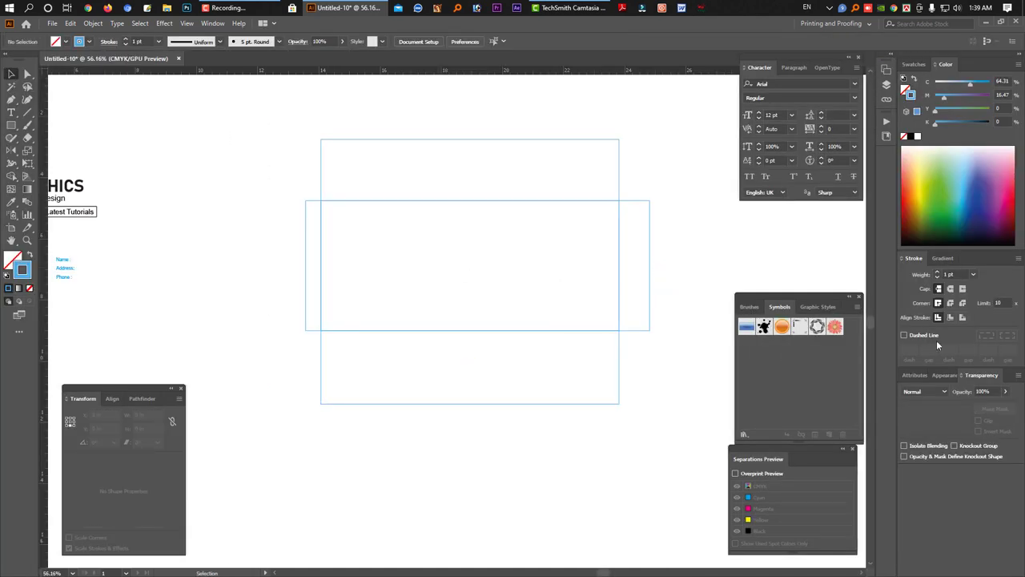
# Open the Layers panel and inspect the rectangle group's selection and anchor points
pyautogui.click(887, 85)
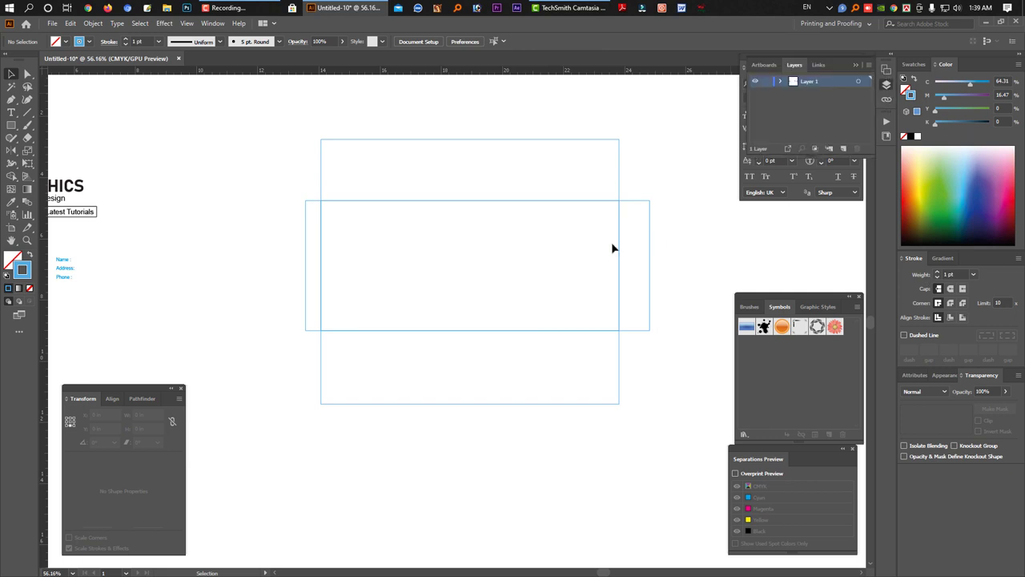
pyautogui.click(609, 245)
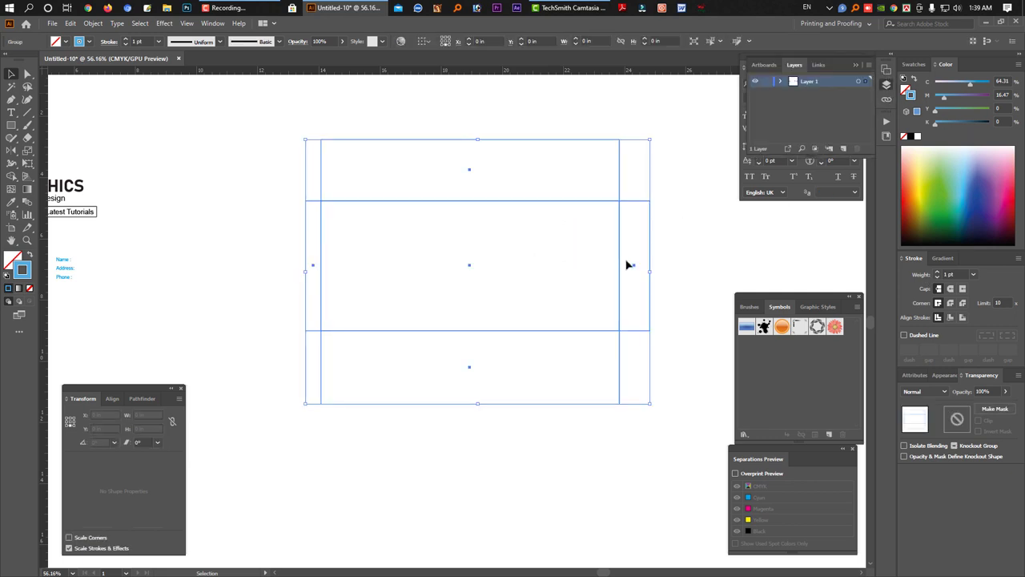
pyautogui.moveTo(627, 264); pyautogui.dragTo(563, 250)
pyautogui.press('a')
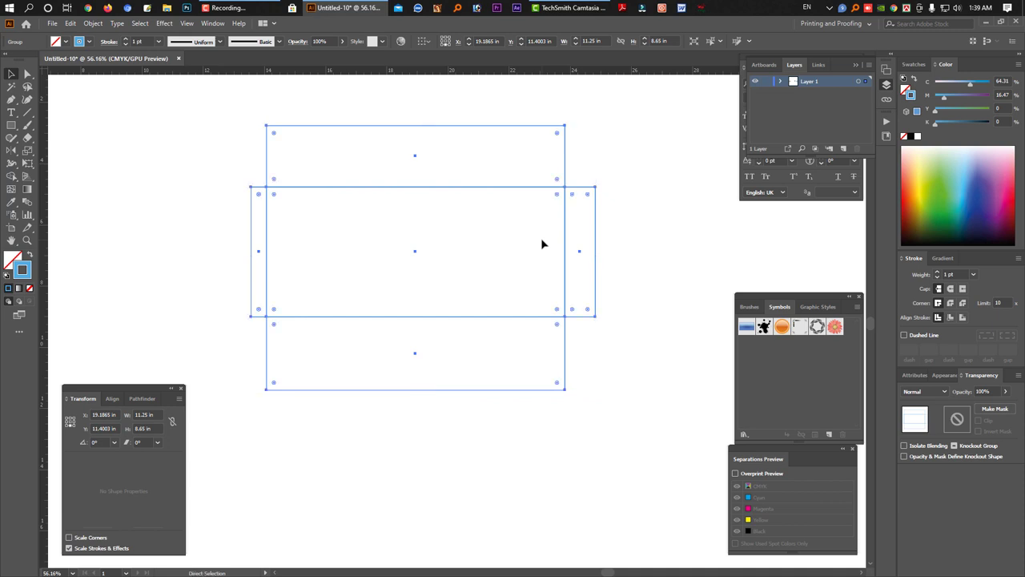
pyautogui.press('v')
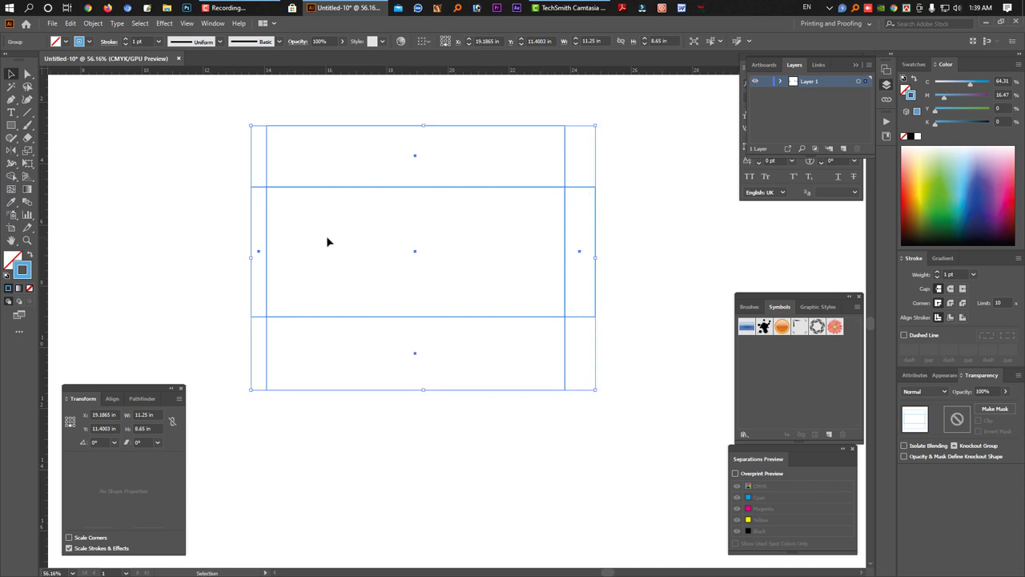
pyautogui.click(287, 224)
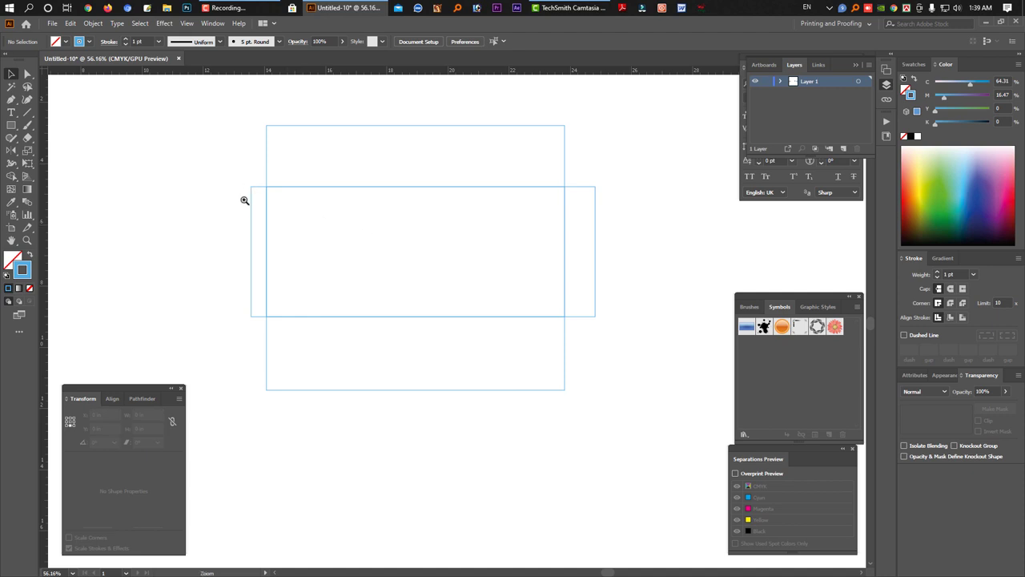
pyautogui.moveTo(249, 167); pyautogui.dragTo(448, 357)
pyautogui.click(208, 296)
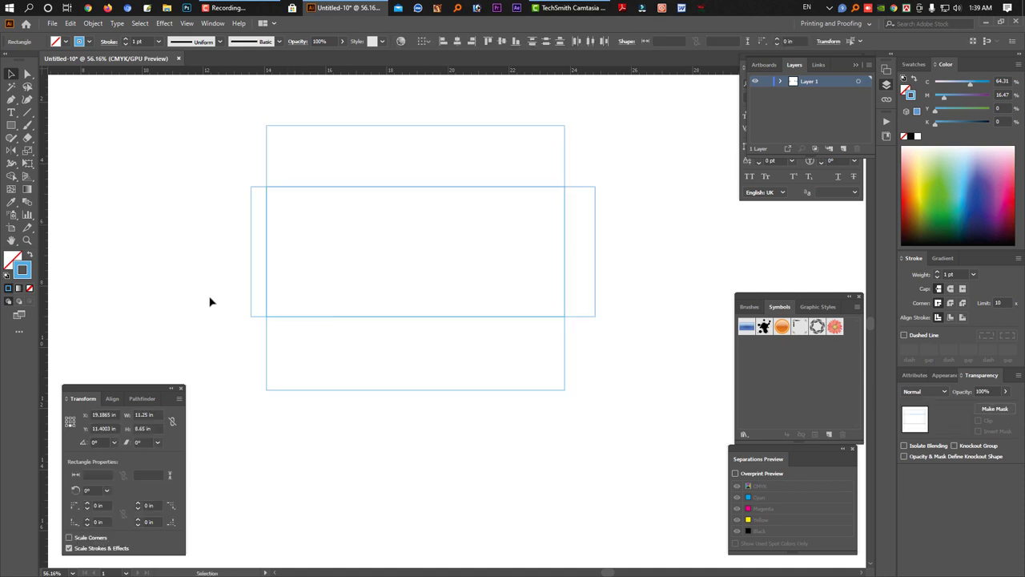
pyautogui.click(27, 73)
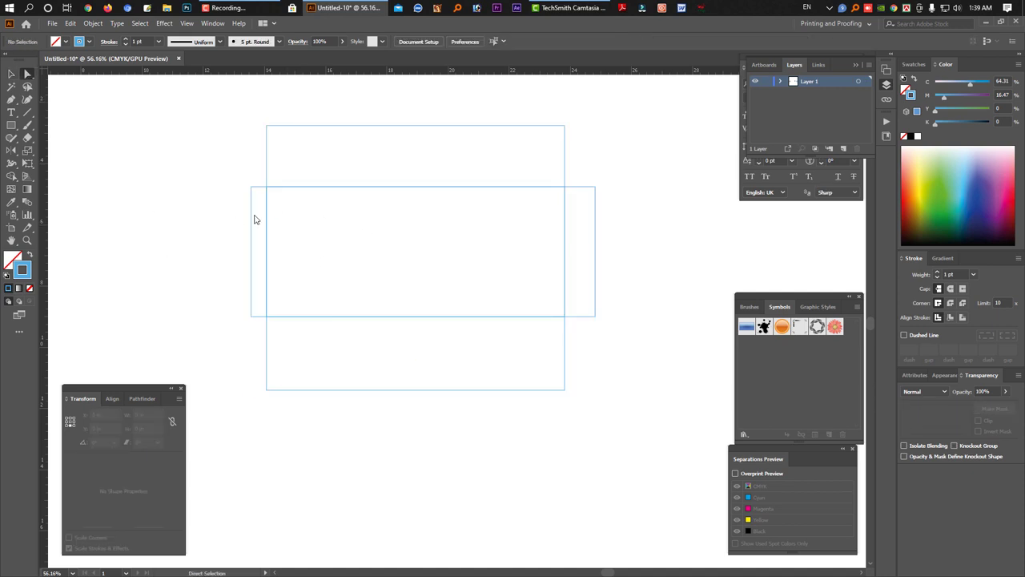
# Nudge the left side flap's bottom outer corner upward to taper it
pyautogui.click(250, 204)
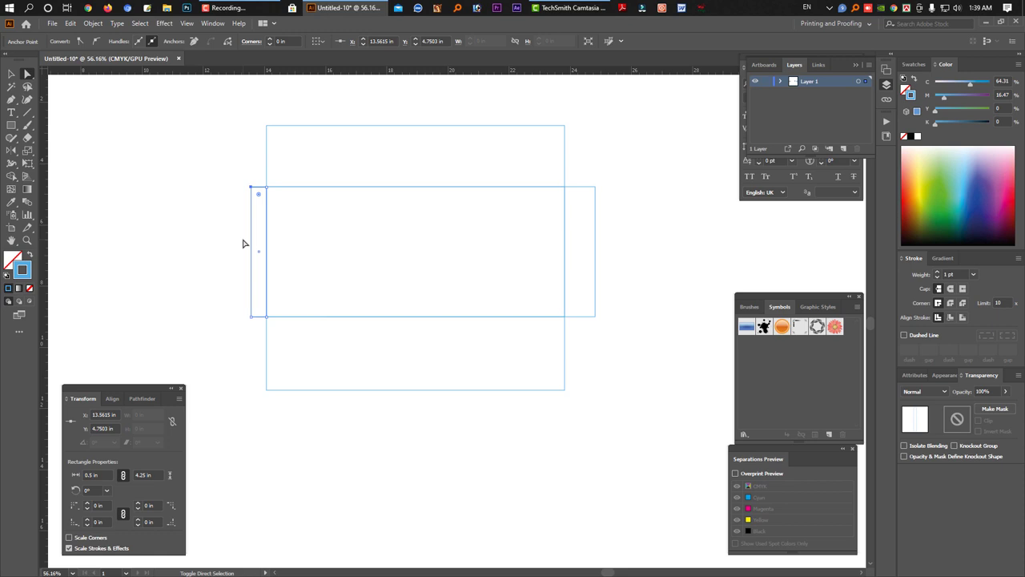
pyautogui.click(244, 243)
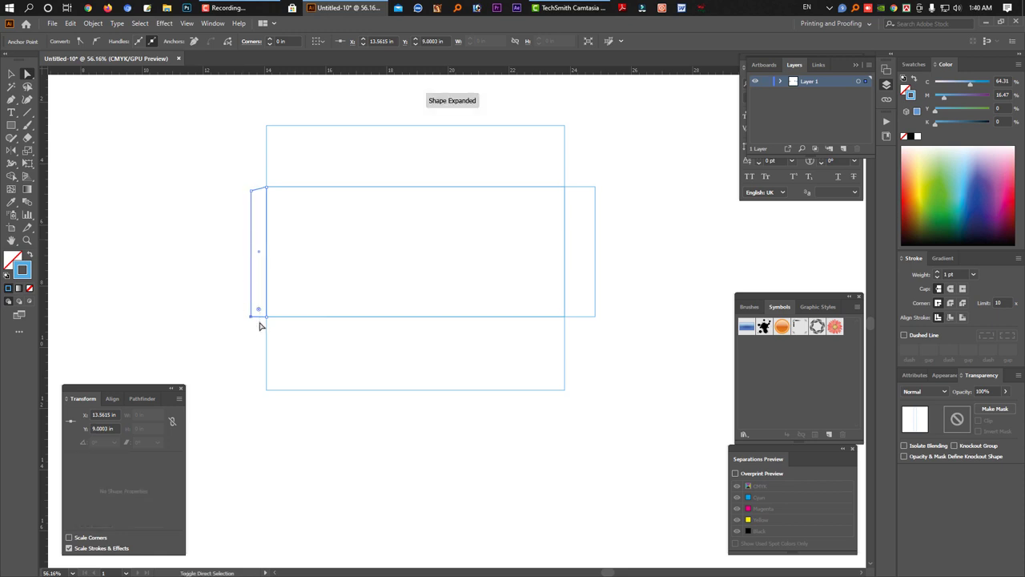
pyautogui.hotkey('shift', 'Up')
pyautogui.click(266, 165)
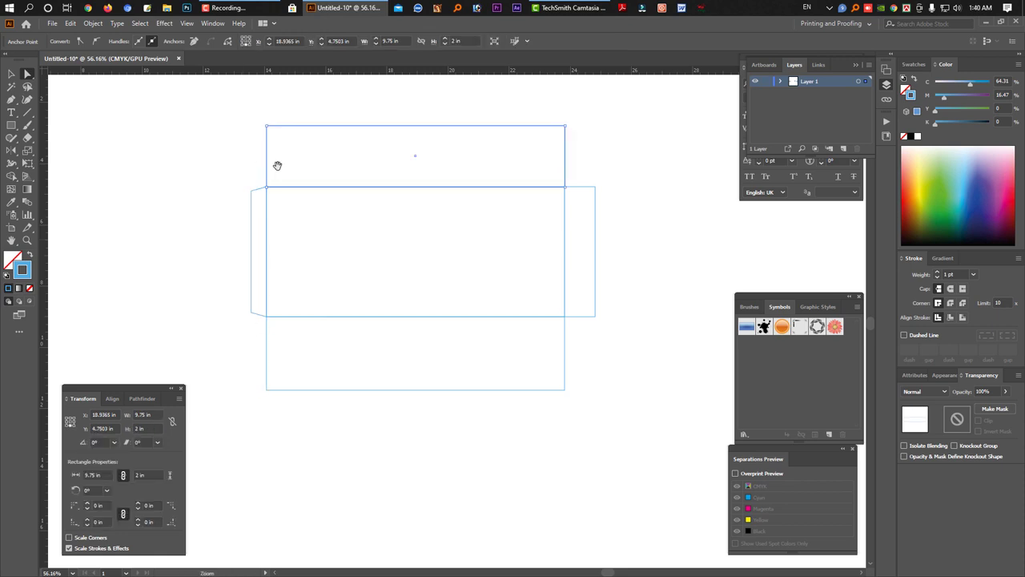
# Draw a small 0.39 × 0.13 in rectangle at the top flap's lower-left corner
pyautogui.scroll(1, 261, 159)
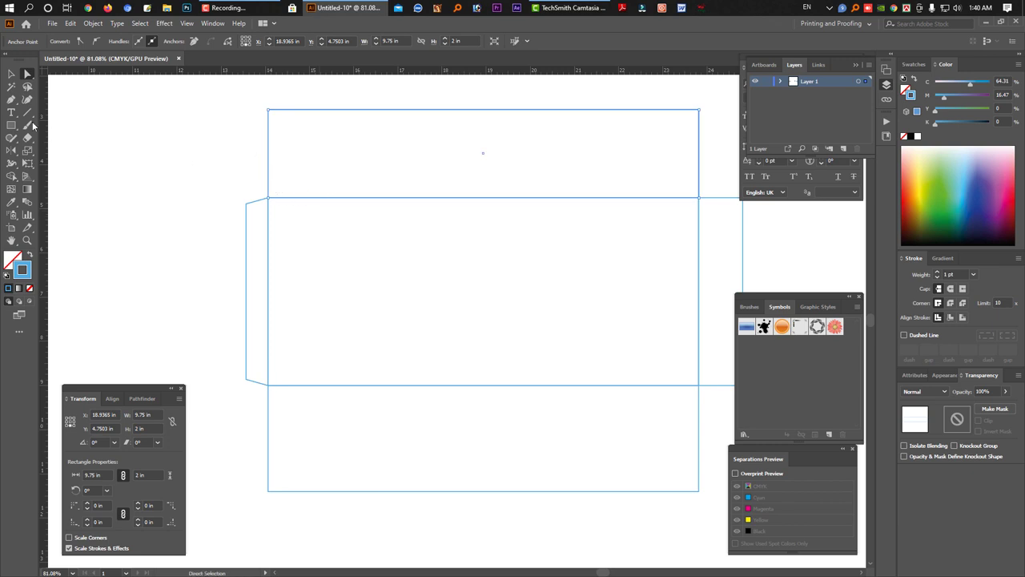
pyautogui.click(11, 125)
pyautogui.scroll(4, 245, 167)
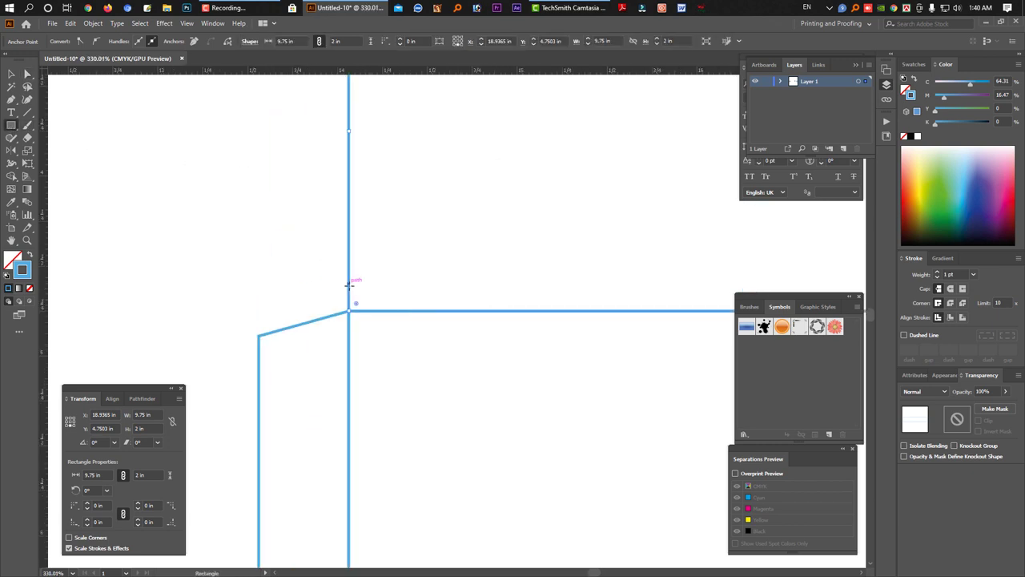
pyautogui.moveTo(349, 287)
pyautogui.mouseDown()
pyautogui.moveTo(419, 310)
pyautogui.moveTo(403, 290)
pyautogui.mouseUp()
# Add an anchor at the top flap's lower-left corner and nudge that corner inward
pyautogui.click(11, 73)
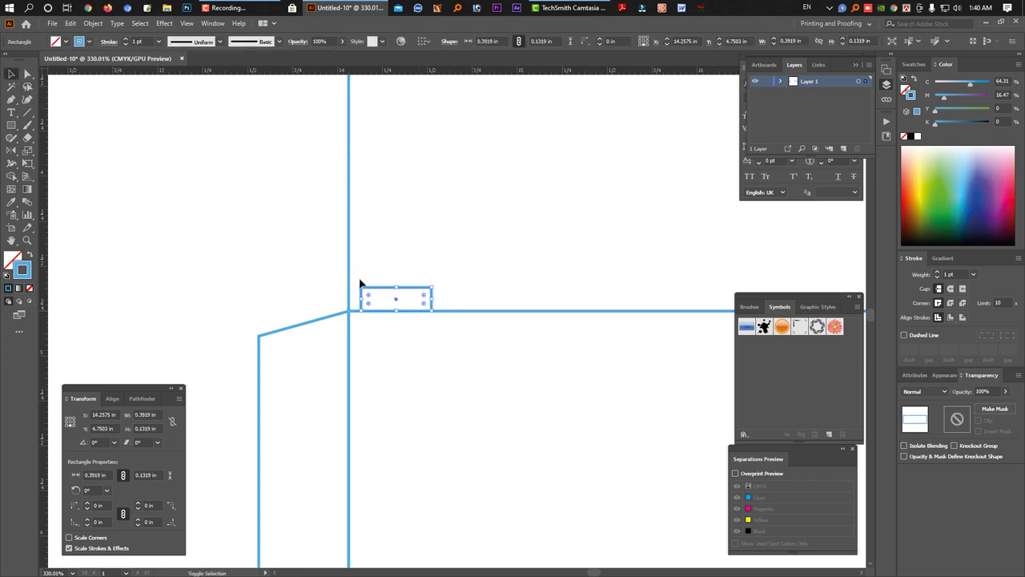
pyautogui.click(13, 100)
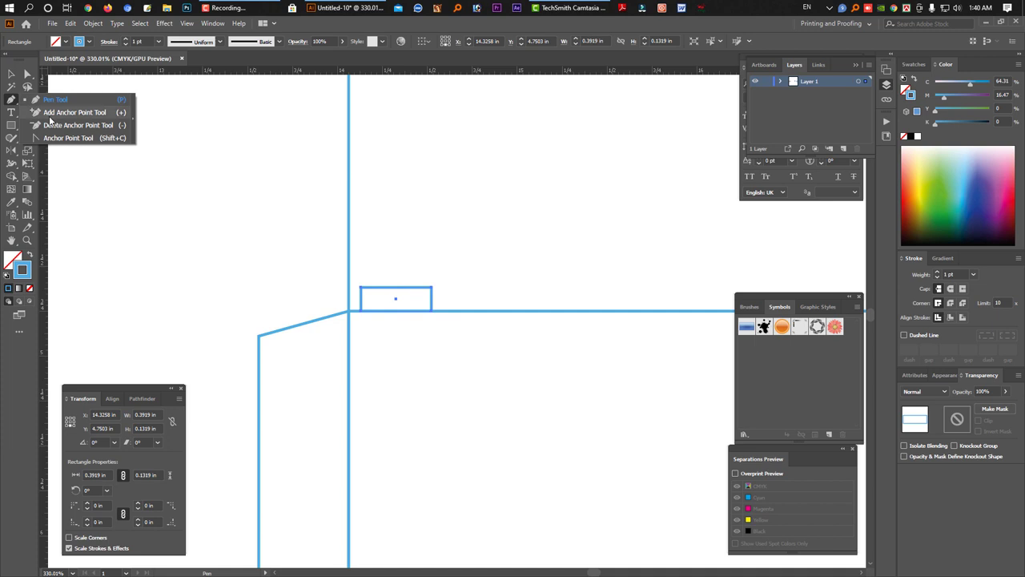
pyautogui.click(50, 114)
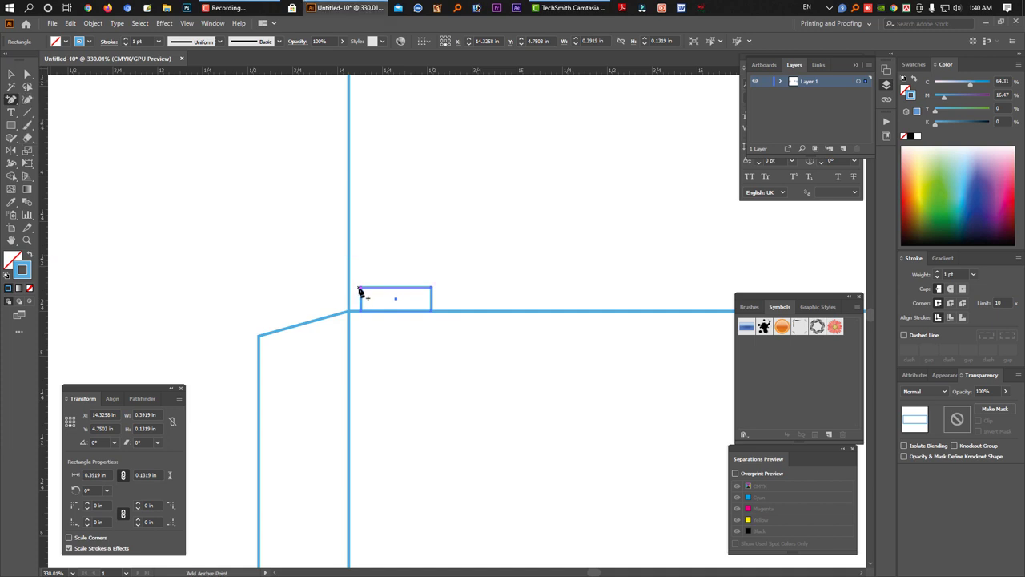
pyautogui.click(352, 291)
pyautogui.scroll(-2, 412, 288)
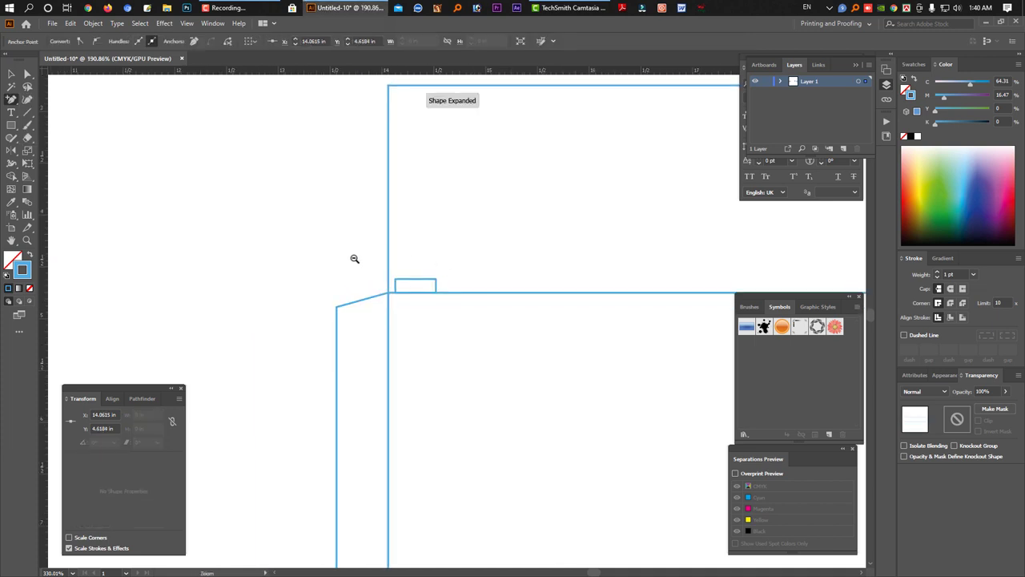
pyautogui.scroll(-2, 429, 261)
pyautogui.scroll(-1, 428, 261)
pyautogui.click(26, 74)
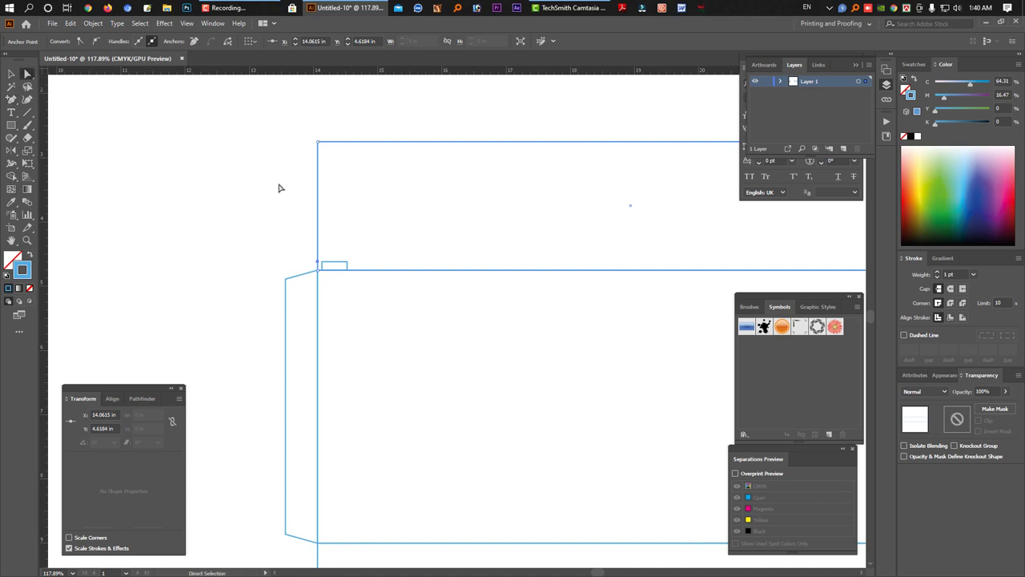
pyautogui.click(349, 203)
pyautogui.hotkey('shift', 'Right')
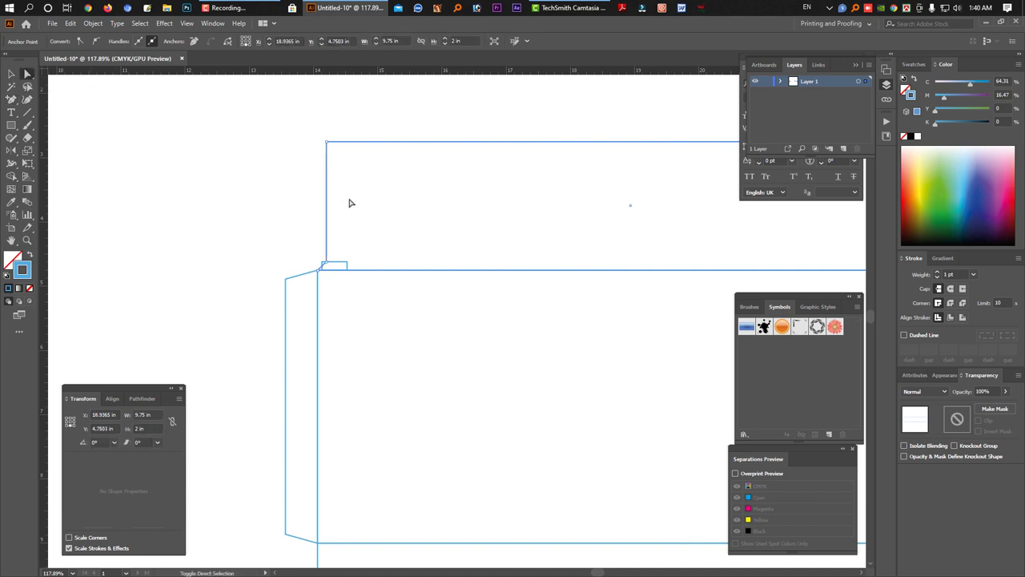
pyautogui.click(338, 275)
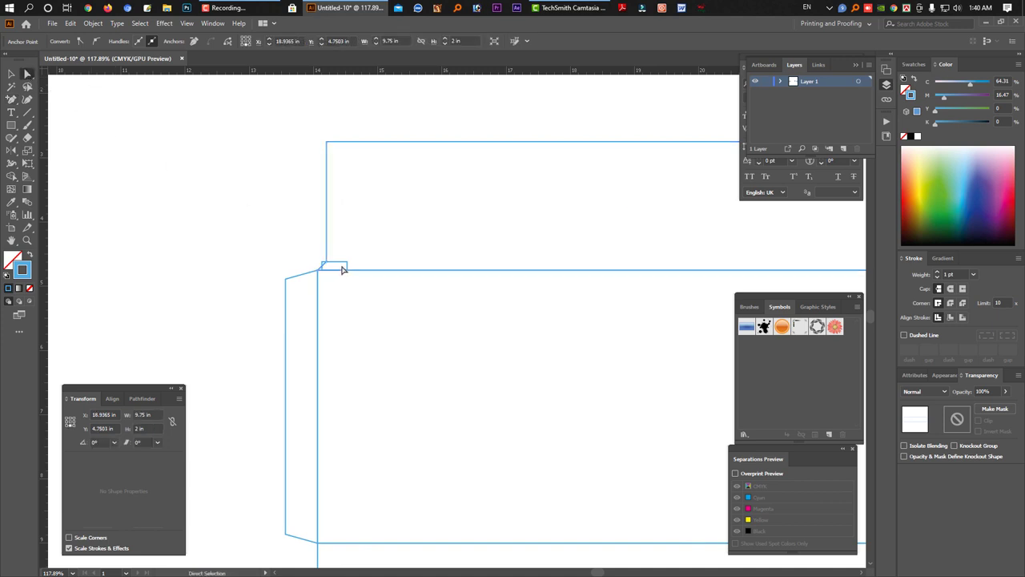
# Move the small tab rectangle to the top flap's right corner and bevel that corner
pyautogui.click(15, 85)
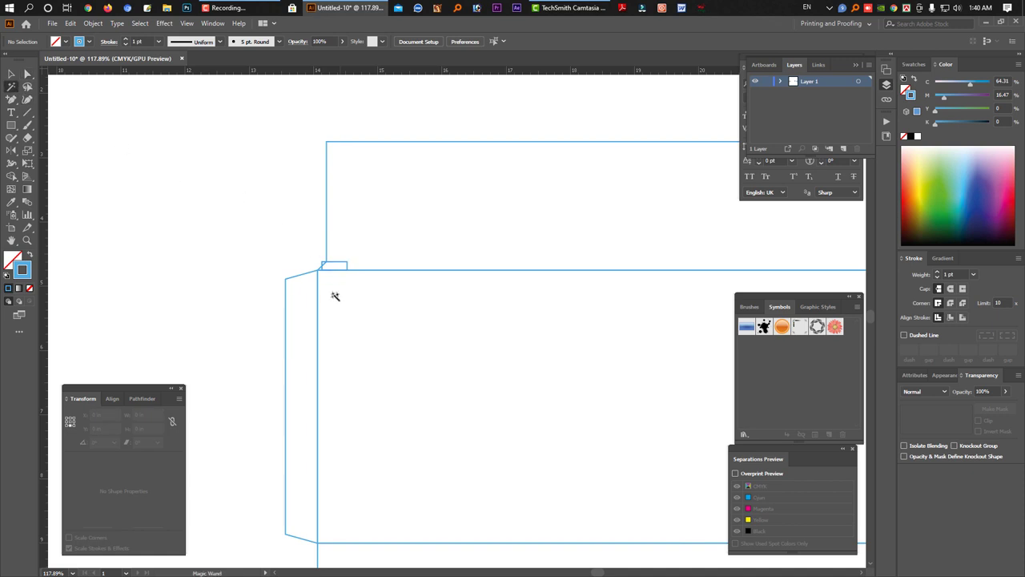
pyautogui.click(11, 73)
pyautogui.press('Tab')
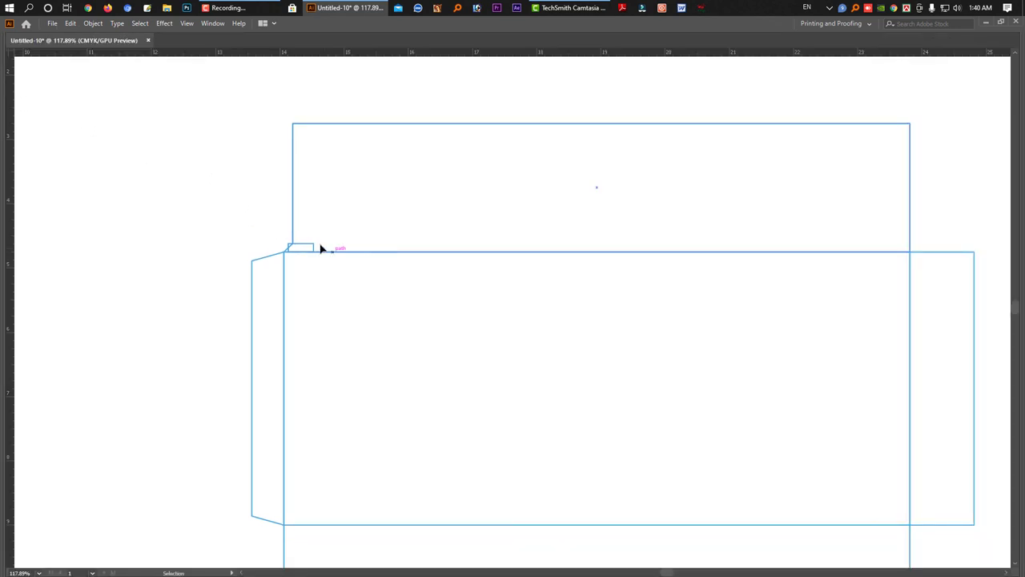
pyautogui.moveTo(320, 245); pyautogui.dragTo(909, 248)
pyautogui.click(910, 242)
pyautogui.press('Tab')
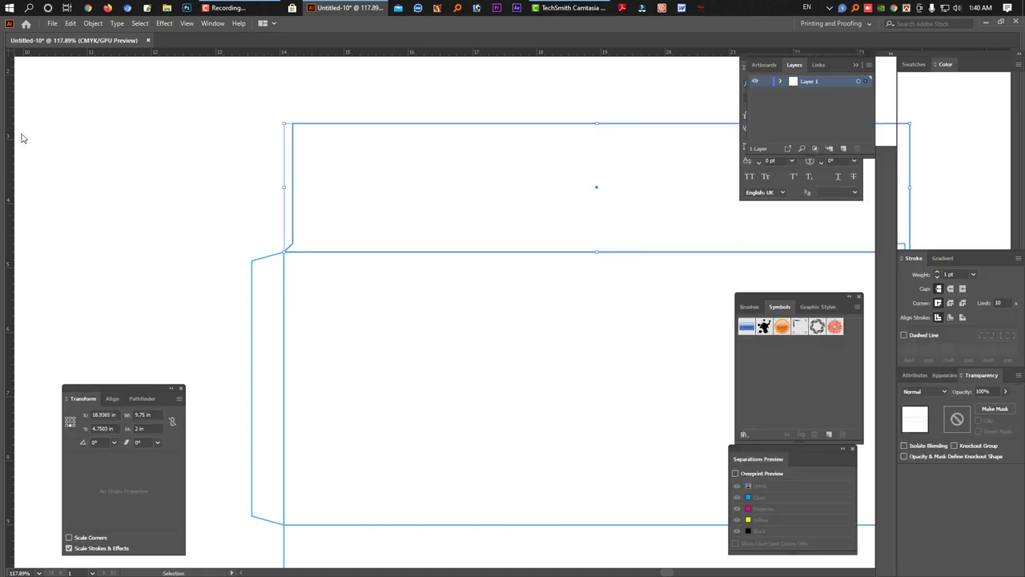
pyautogui.moveTo(524, 243); pyautogui.dragTo(208, 243)
pyautogui.scroll(2, 561, 269)
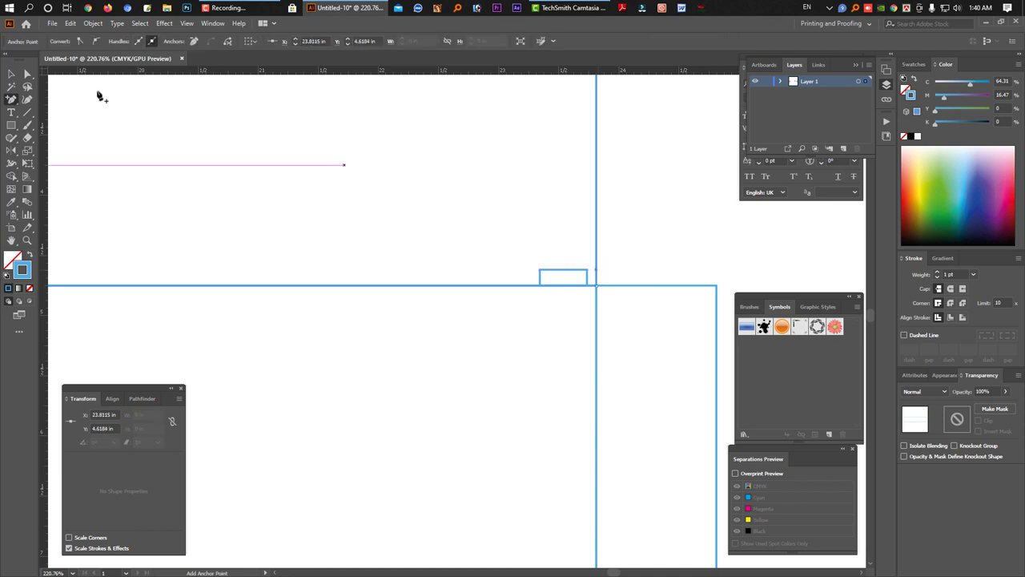
pyautogui.click(28, 74)
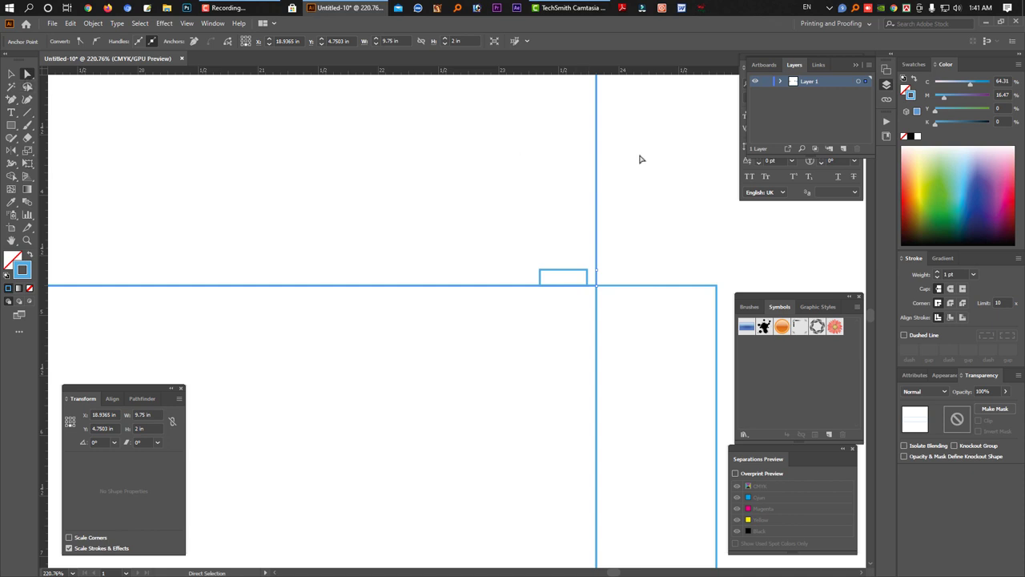
pyautogui.press('ctrl')
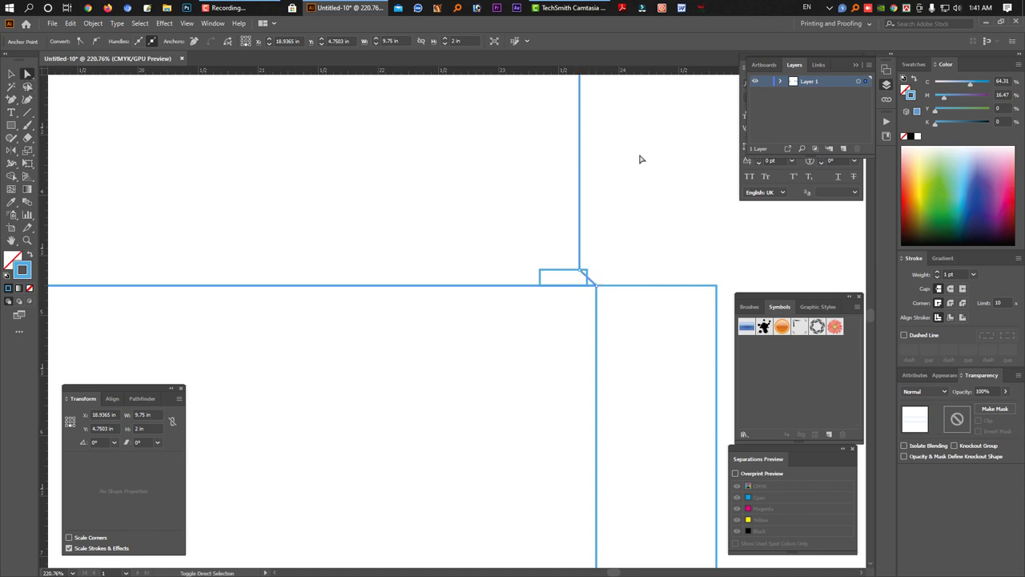
pyautogui.hotkey('ctrl', '0')
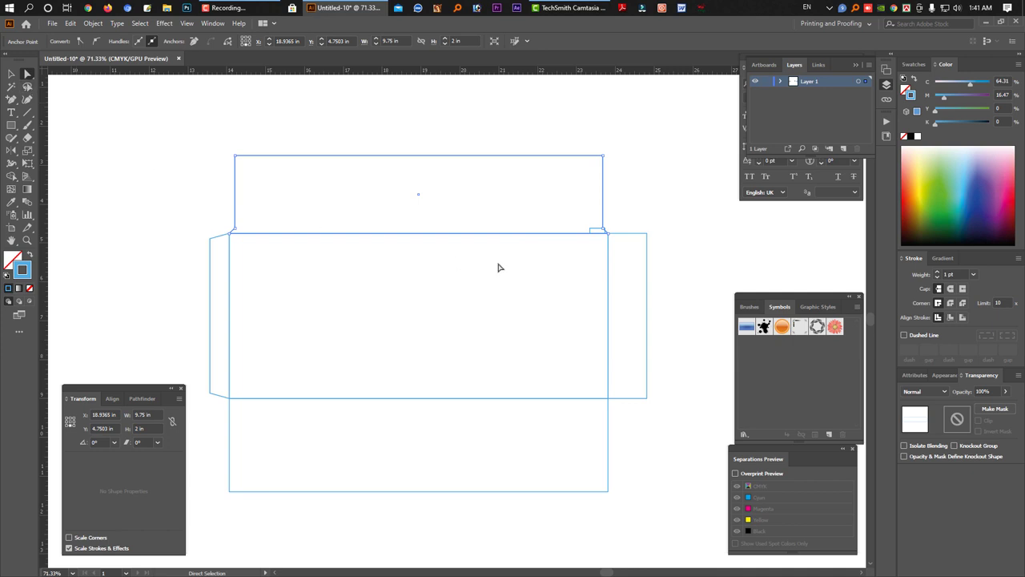
# Move the small notch rectangle down 4.38 in and add an anchor on the bottom flap
pyautogui.click(679, 240)
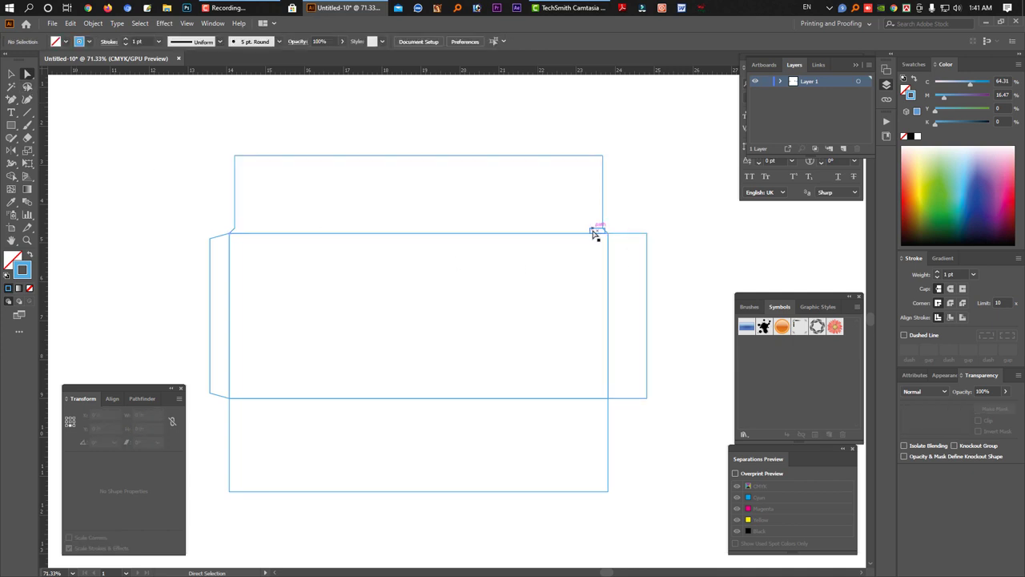
pyautogui.click(596, 230)
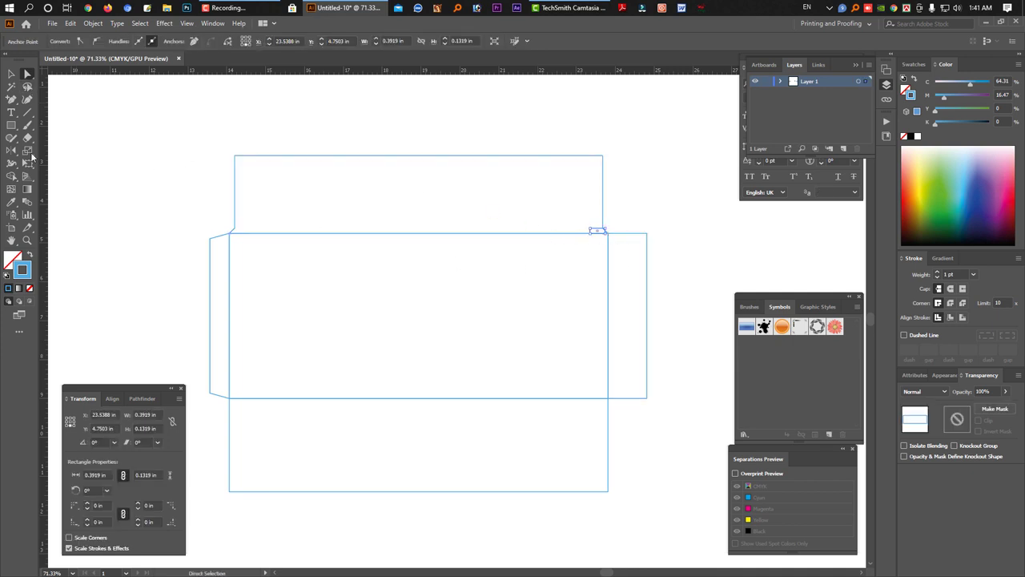
pyautogui.click(12, 73)
pyautogui.click(469, 117)
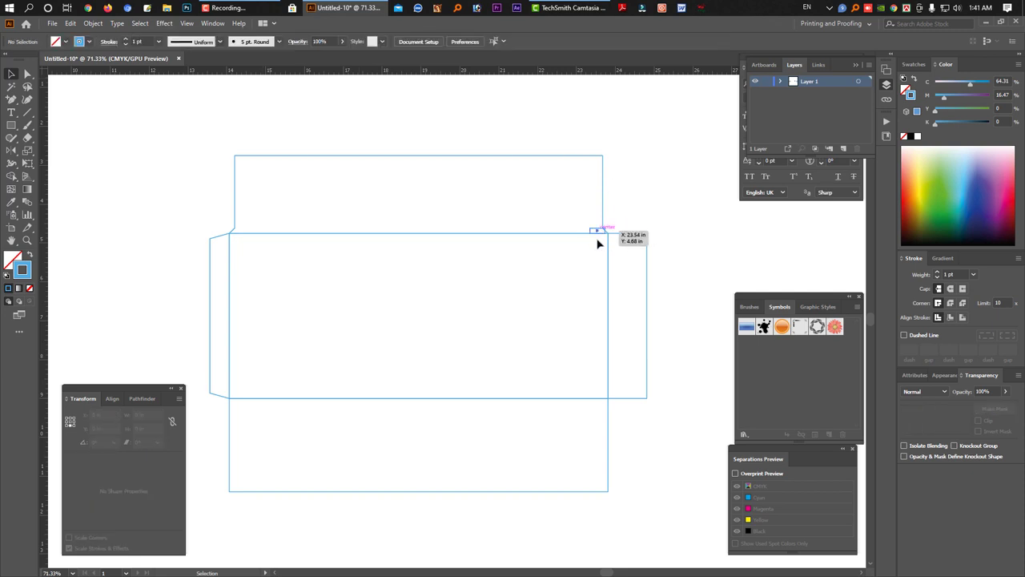
pyautogui.moveTo(596, 243); pyautogui.dragTo(602, 405)
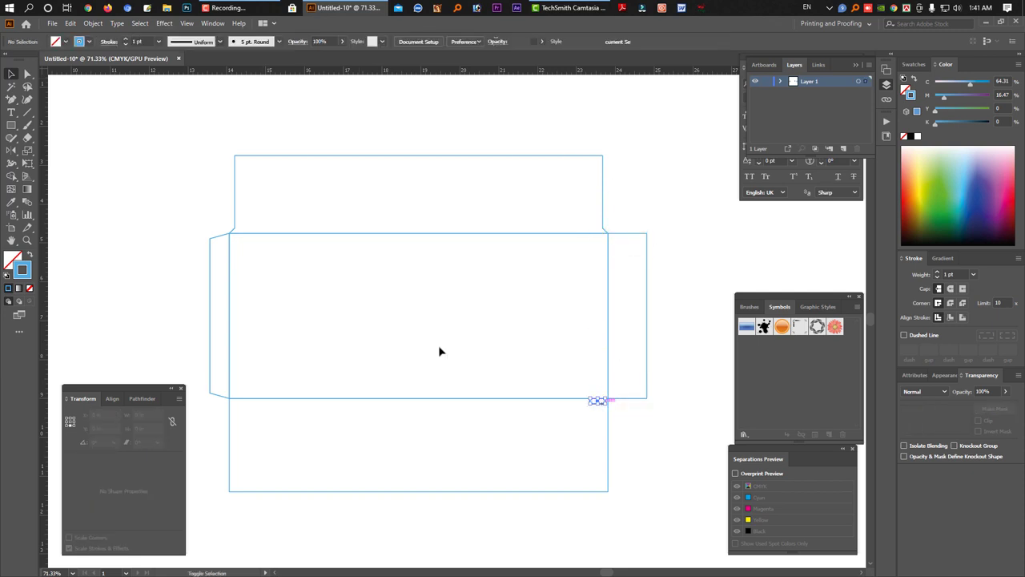
pyautogui.click(11, 98)
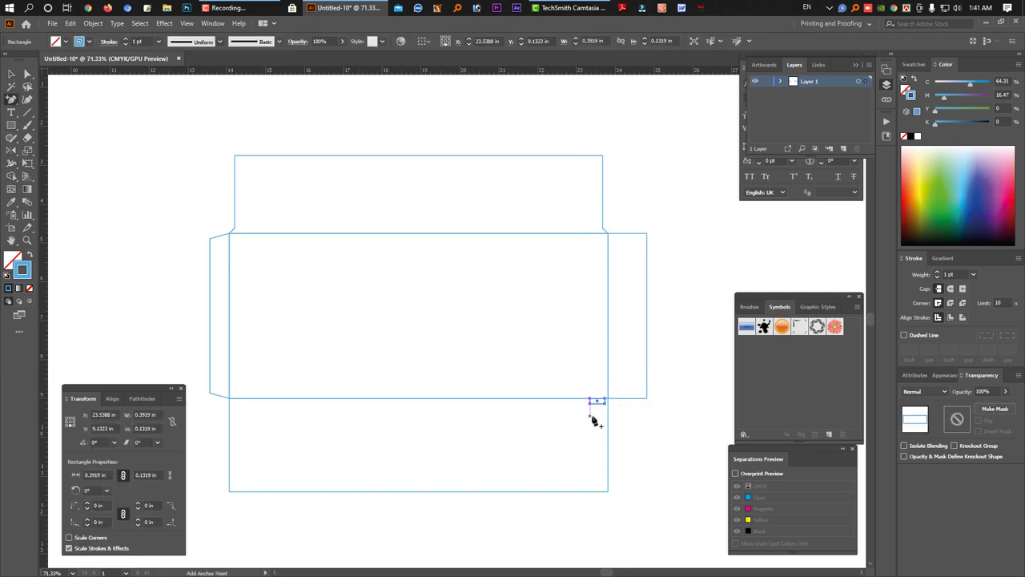
pyautogui.click(608, 405)
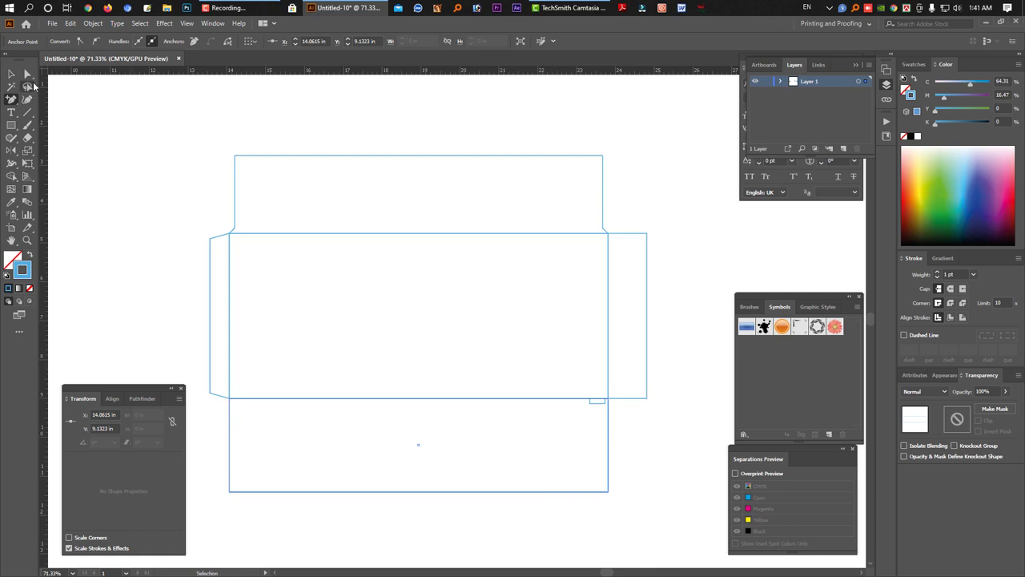
# Nudge the bottom flap's left and right edges inward to taper it
pyautogui.click(27, 73)
pyautogui.keyDown('ctrl'); pyautogui.click(281, 455); pyautogui.keyUp('ctrl')
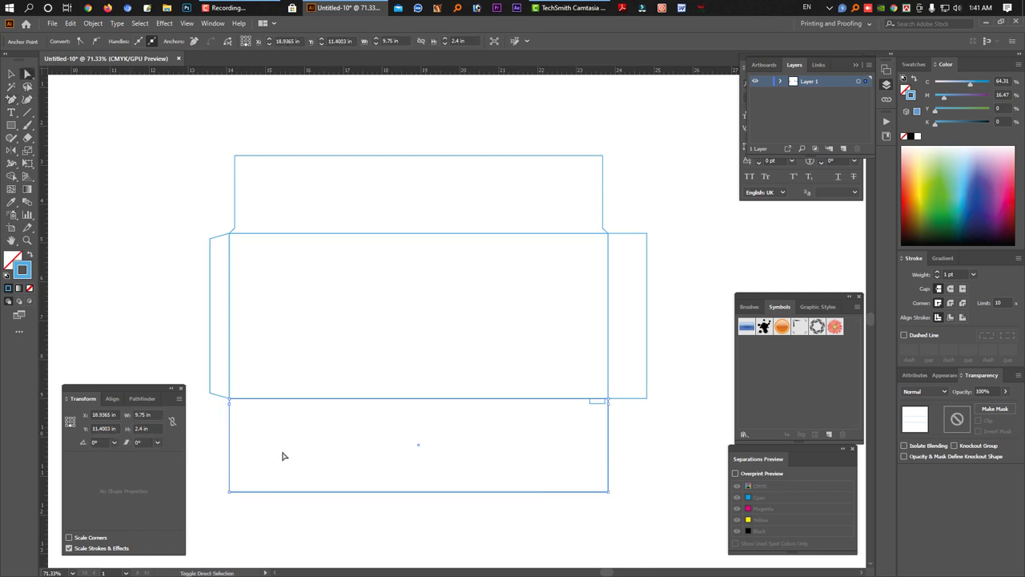
pyautogui.hotkey('shift', 'Right')
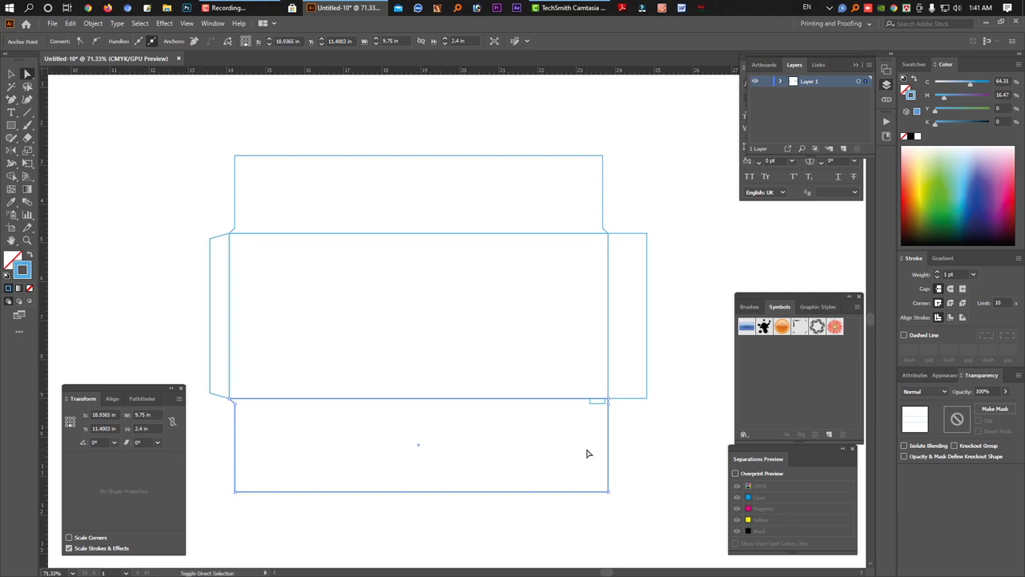
pyautogui.hotkey('shift', 'Left')
pyautogui.click(656, 476)
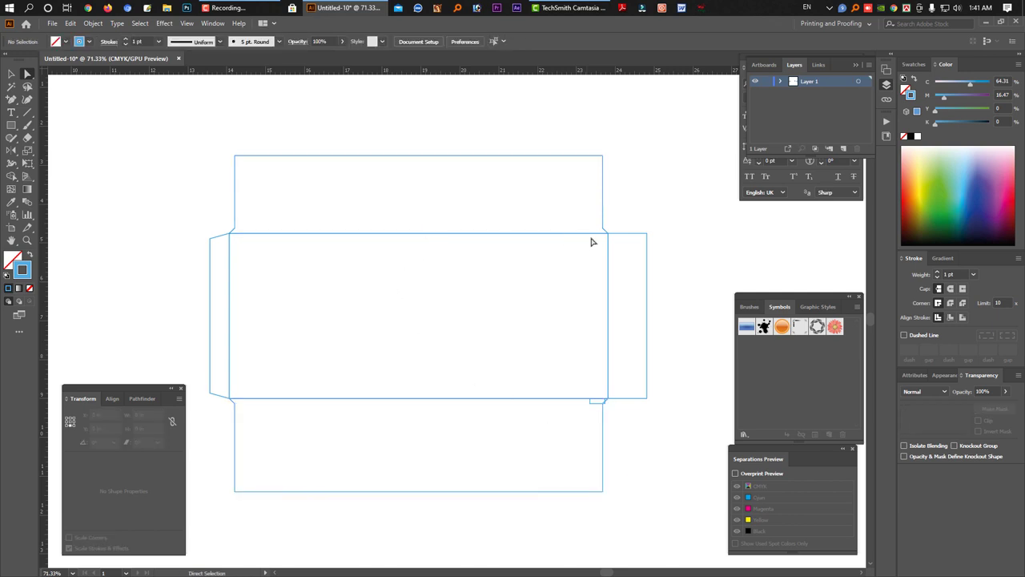
# Add an anchor point midway along the right side flap's outer edge
pyautogui.moveTo(643, 229); pyautogui.dragTo(679, 430)
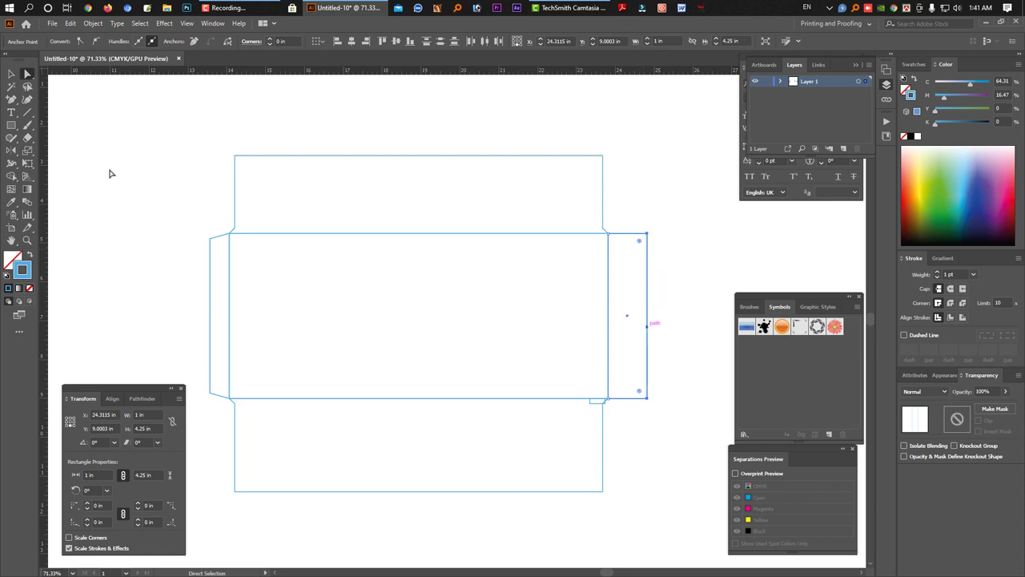
pyautogui.click(11, 99)
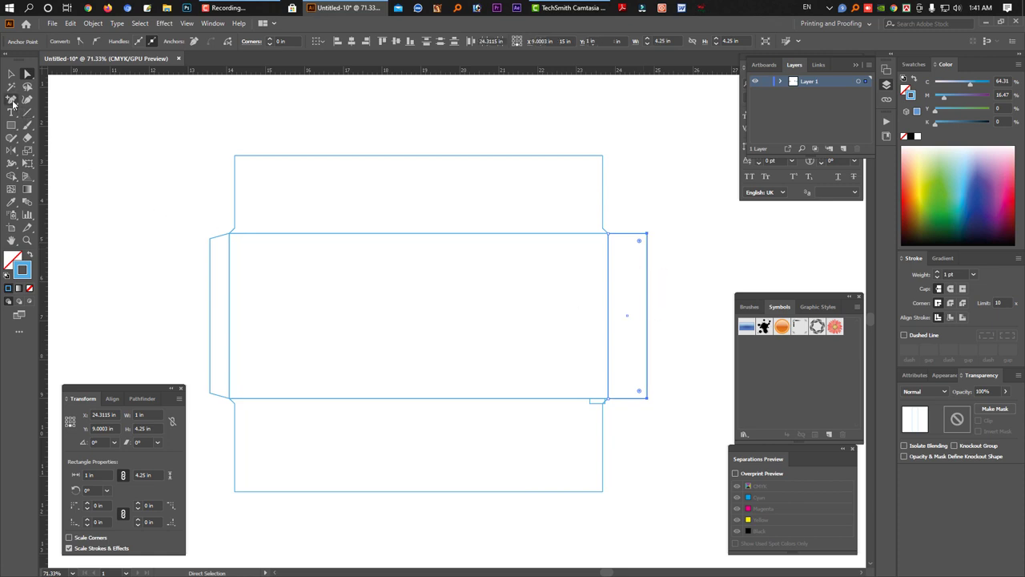
pyautogui.click(647, 315)
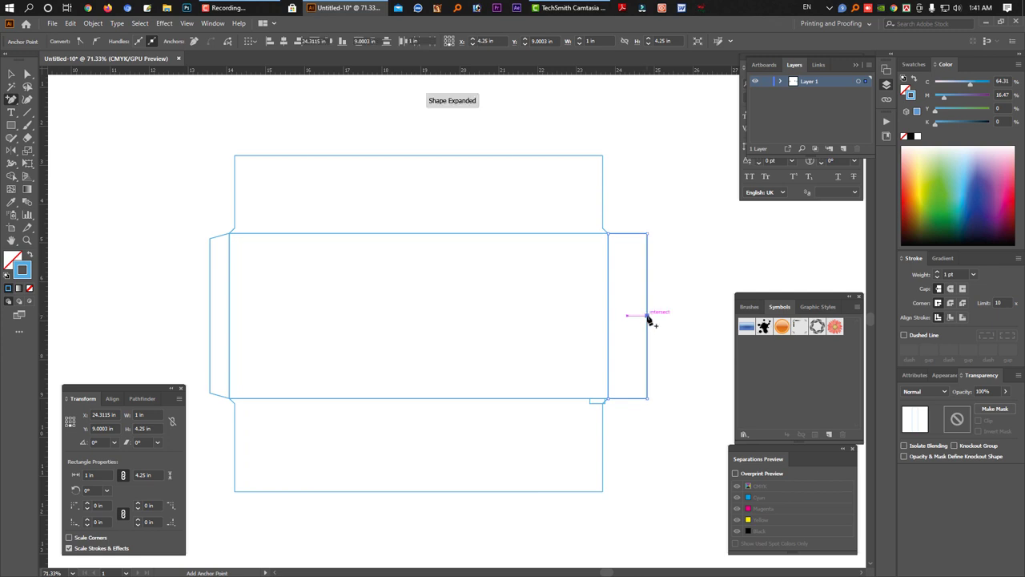
pyautogui.click(27, 74)
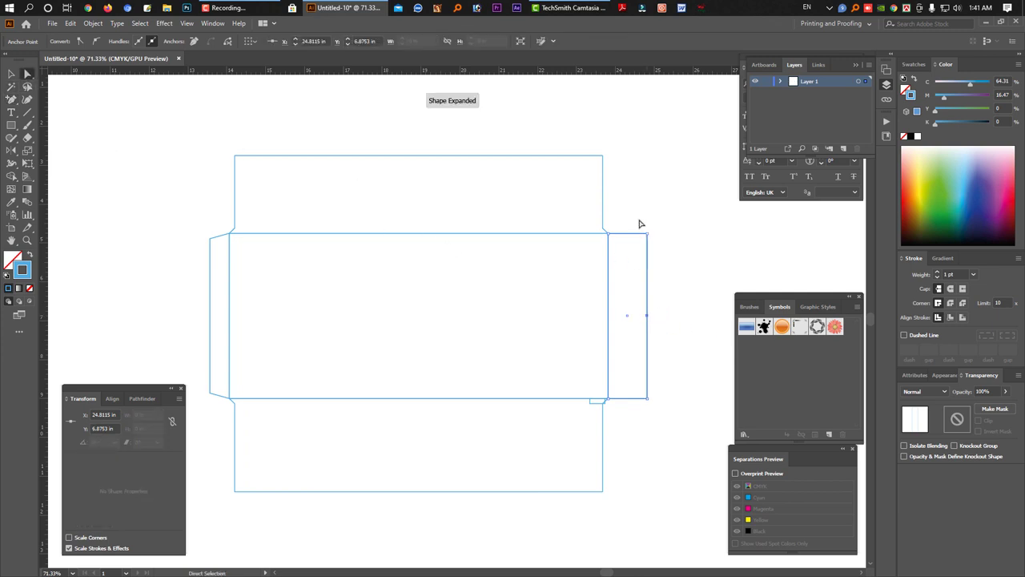
pyautogui.moveTo(641, 224); pyautogui.dragTo(665, 250)
pyautogui.moveTo(668, 426); pyautogui.dragTo(635, 389)
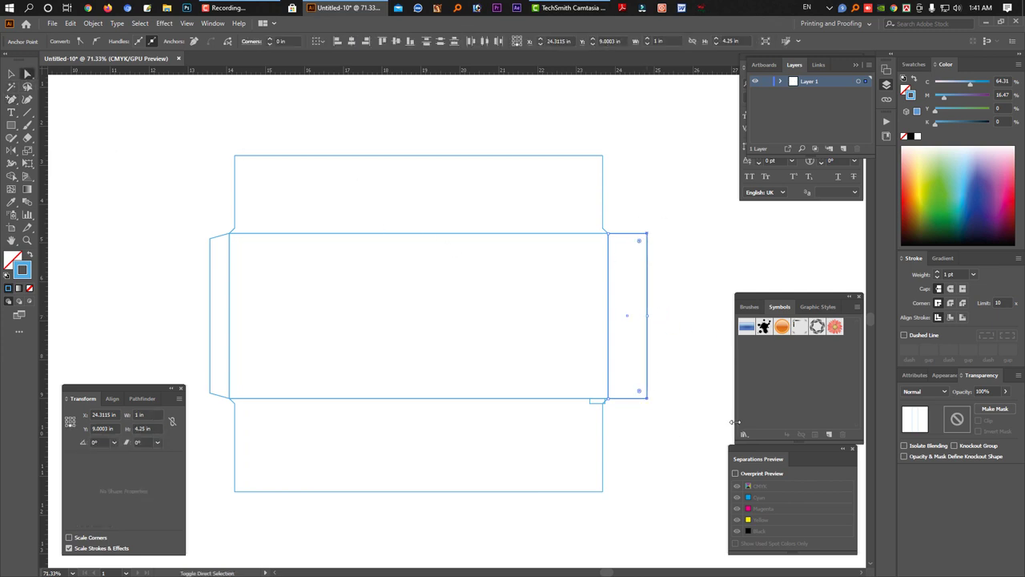
pyautogui.click(638, 384)
pyautogui.click(647, 315)
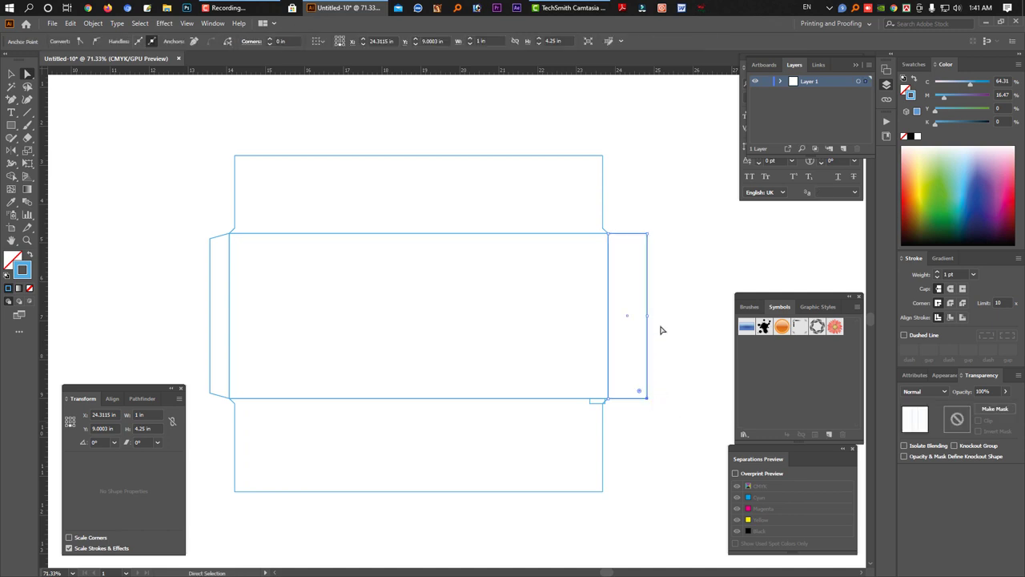
# Nudge the right flap's top and bottom outer corners left to form a point
pyautogui.moveTo(641, 219); pyautogui.dragTo(661, 248)
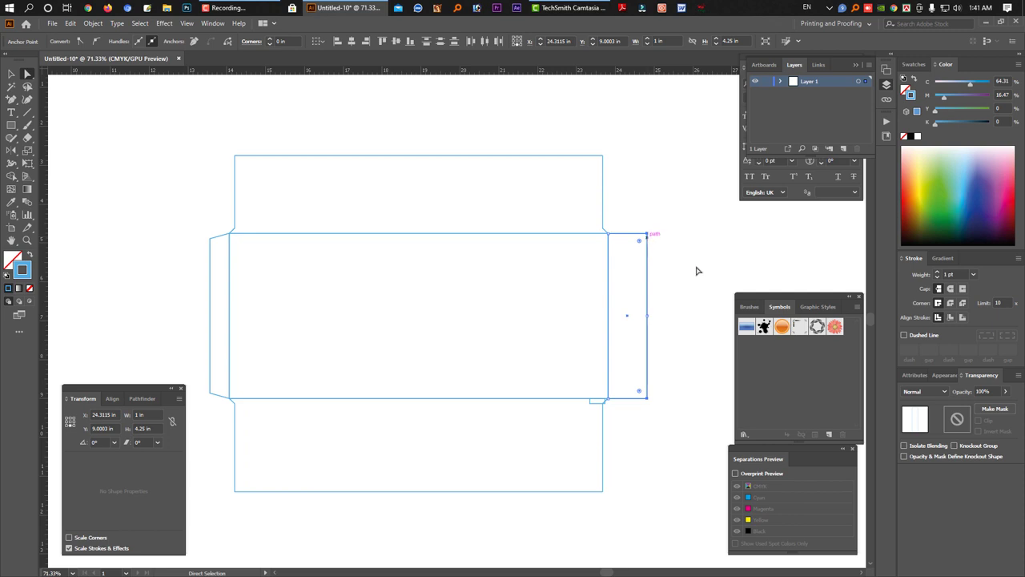
pyautogui.press('Left')
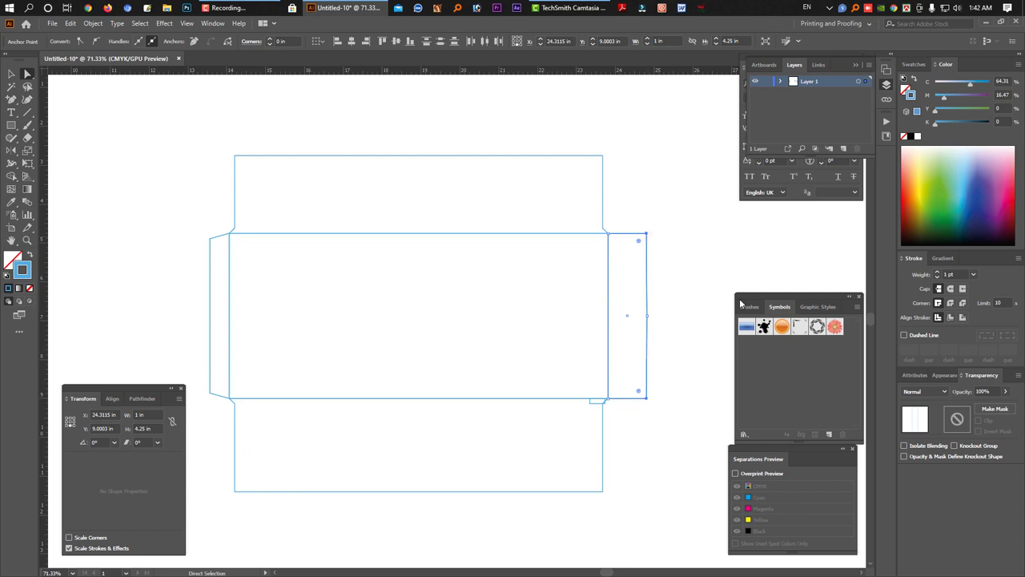
pyautogui.press('Left')
pyautogui.press('Right')
pyautogui.press('Left')
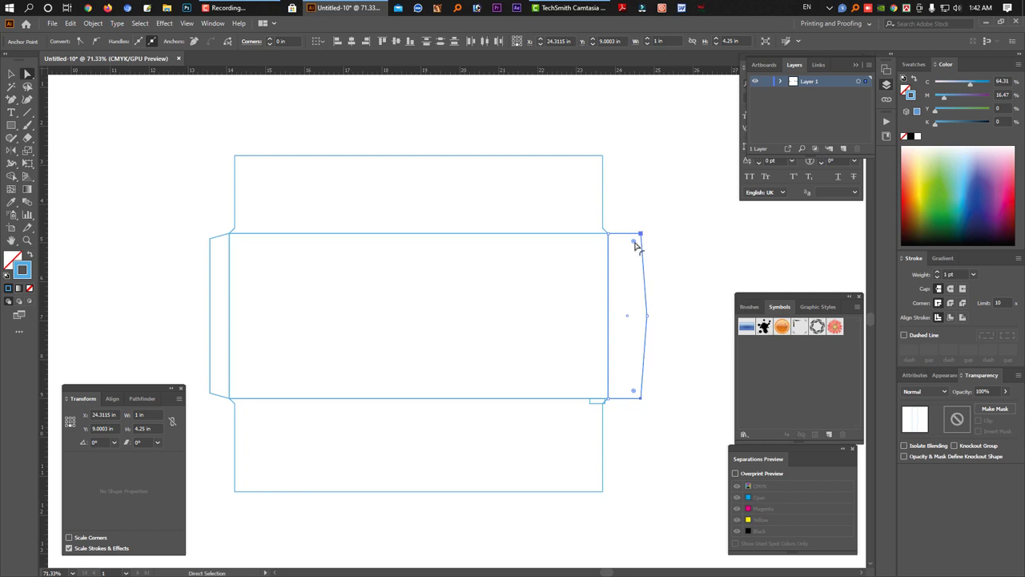
# Round the right flap's corners to 0.42 in and delete the leftover notch rectangle
pyautogui.moveTo(633, 243); pyautogui.dragTo(609, 247)
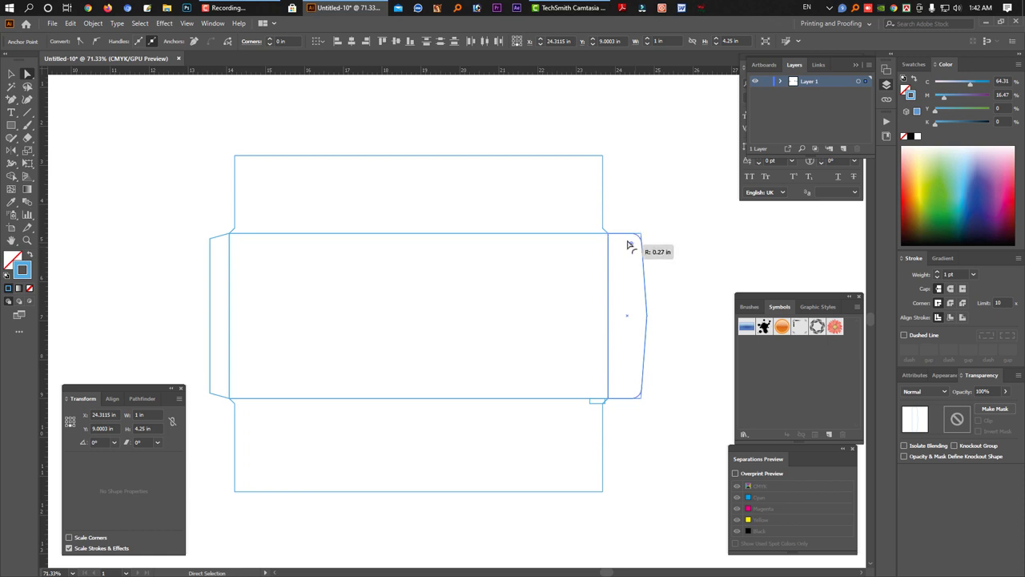
pyautogui.click(692, 372)
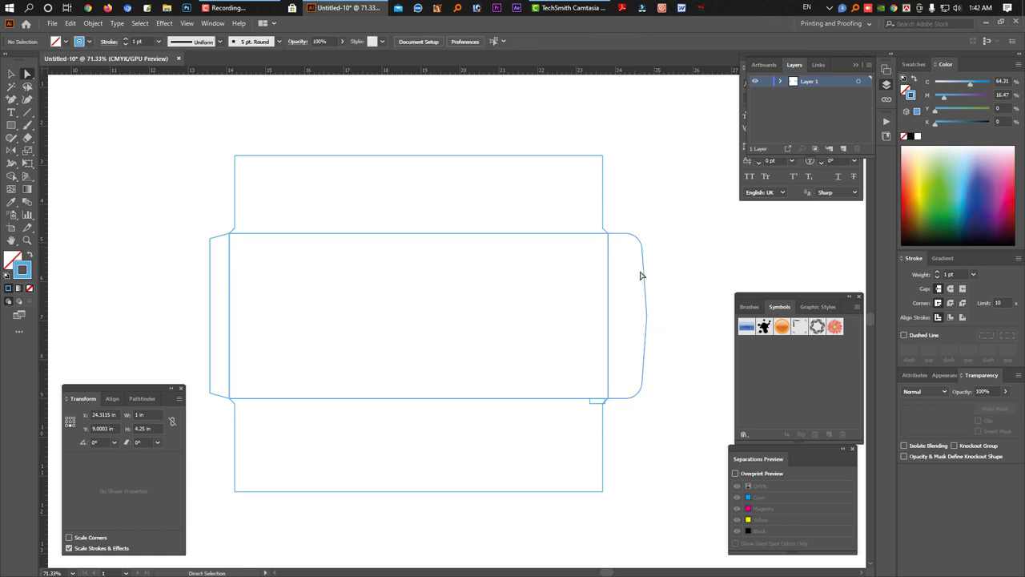
pyautogui.click(596, 406)
pyautogui.press('Delete')
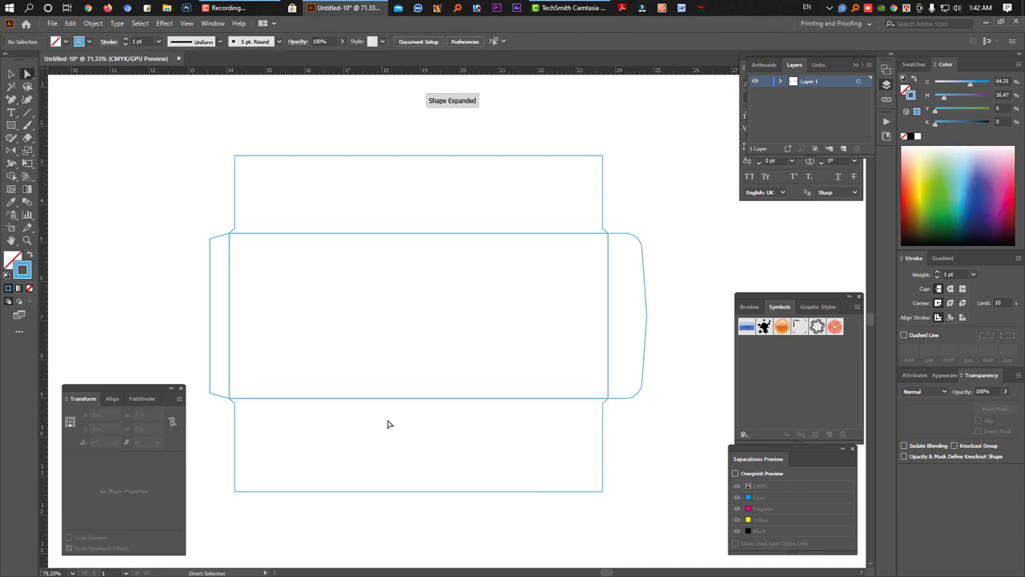
# Round the top and bottom flap notch corners to a 0.45 in radius
pyautogui.click(238, 228)
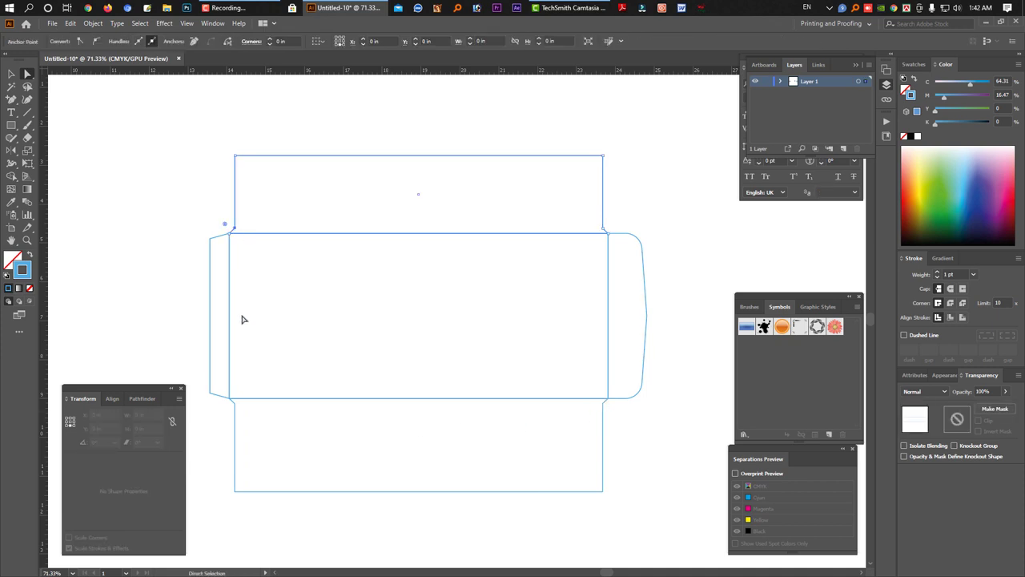
pyautogui.click(236, 406)
pyautogui.scroll(-1, 321, 369)
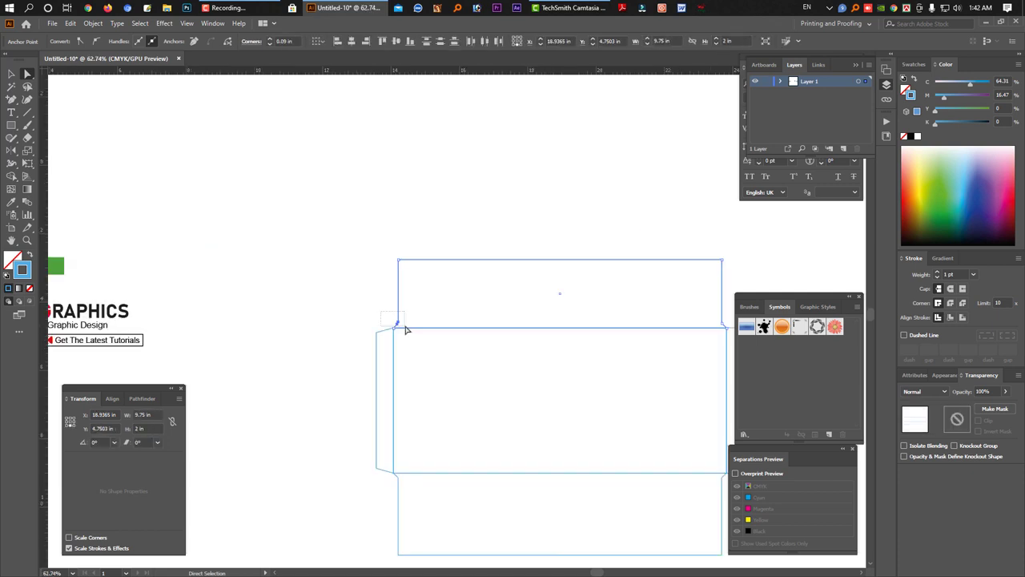
pyautogui.scroll(-2, 393, 400)
pyautogui.keyDown('shift'); pyautogui.click(399, 408); pyautogui.keyUp('shift')
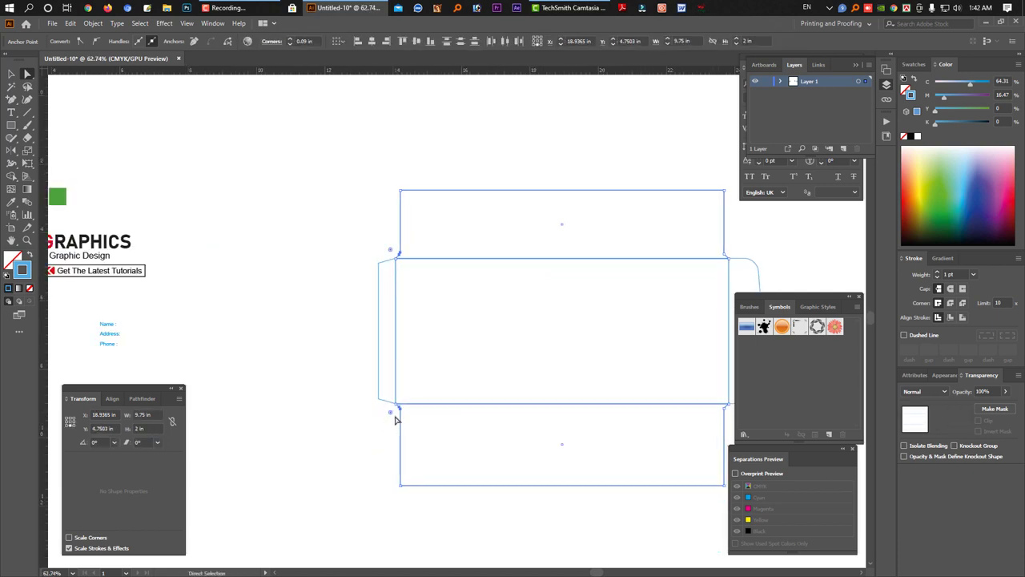
pyautogui.moveTo(390, 414); pyautogui.dragTo(377, 416)
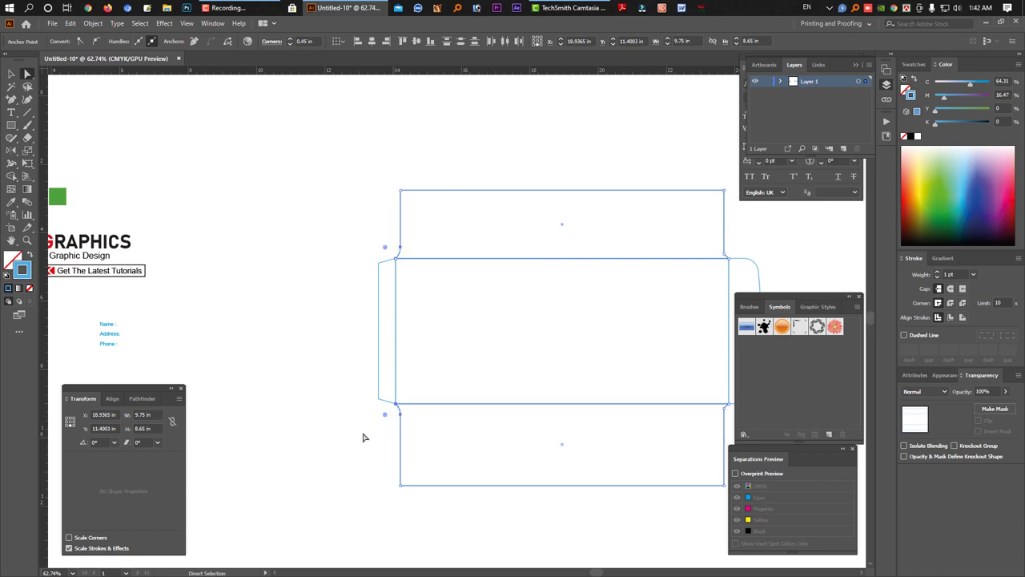
# Marquee-select the entire envelope dieline with the Selection tool
pyautogui.click(358, 452)
pyautogui.hscroll(1, 392, 441)
pyautogui.hscroll(3, 481, 361)
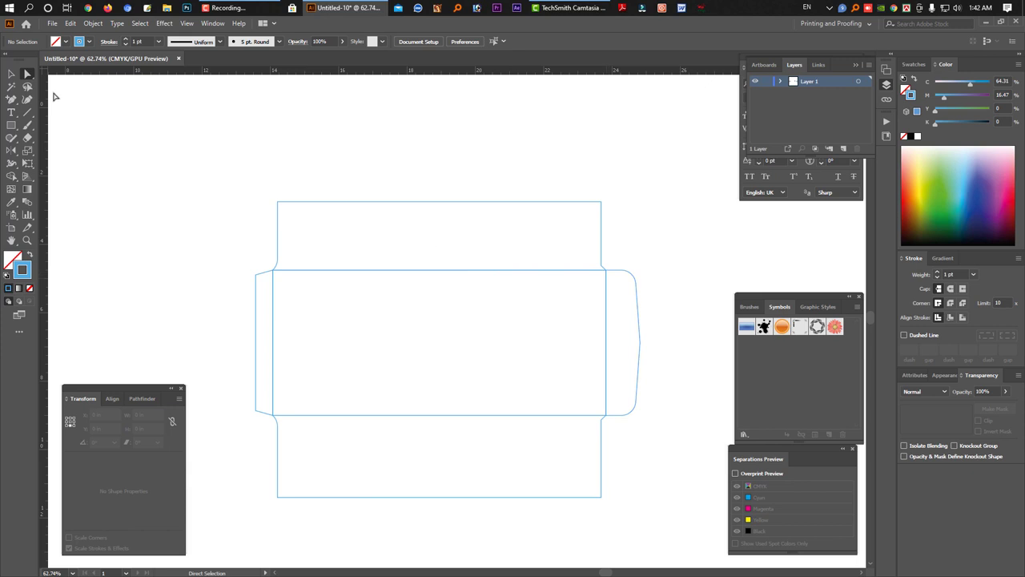
pyautogui.click(11, 74)
pyautogui.moveTo(668, 514); pyautogui.dragTo(213, 130)
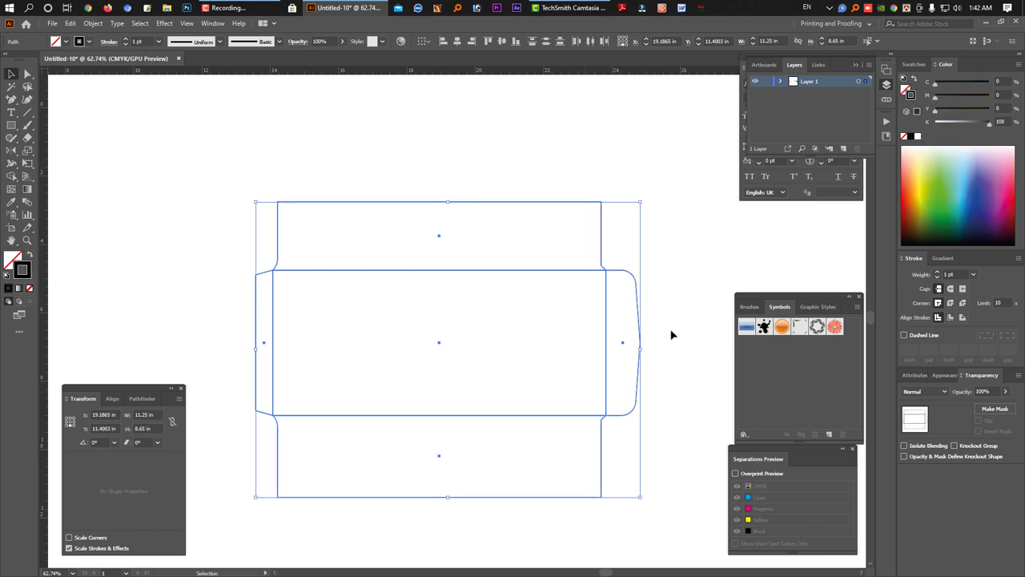
# Select all the artwork, swap fill and stroke, and give the dieline a blue fill
pyautogui.click(677, 376)
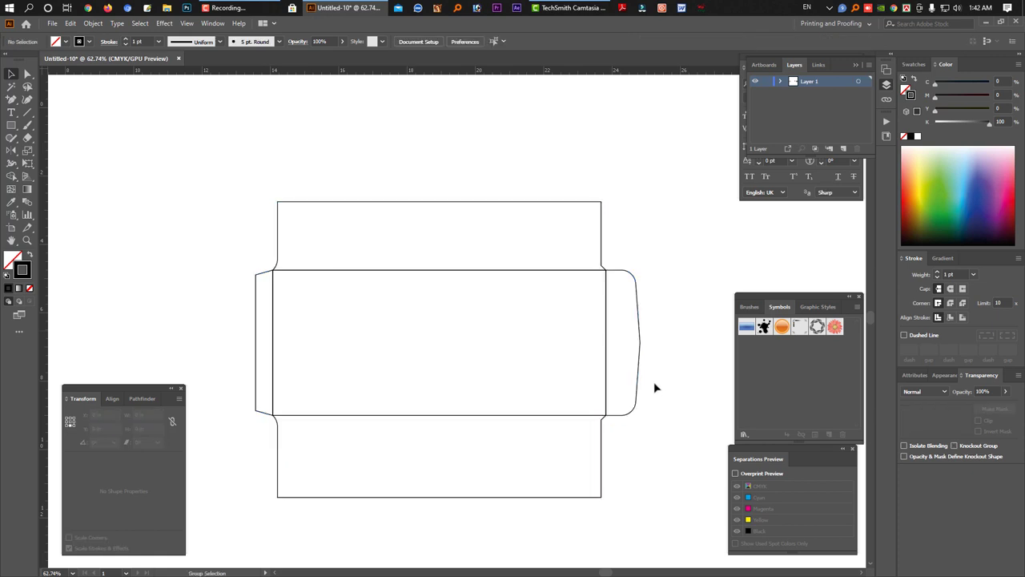
pyautogui.hotkey('ctrl', 'a')
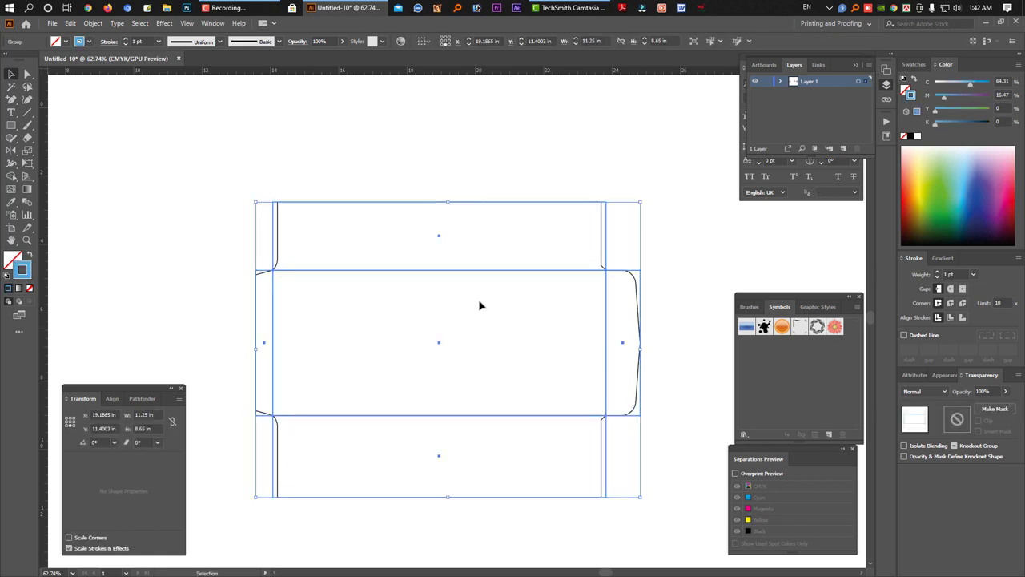
pyautogui.click(28, 257)
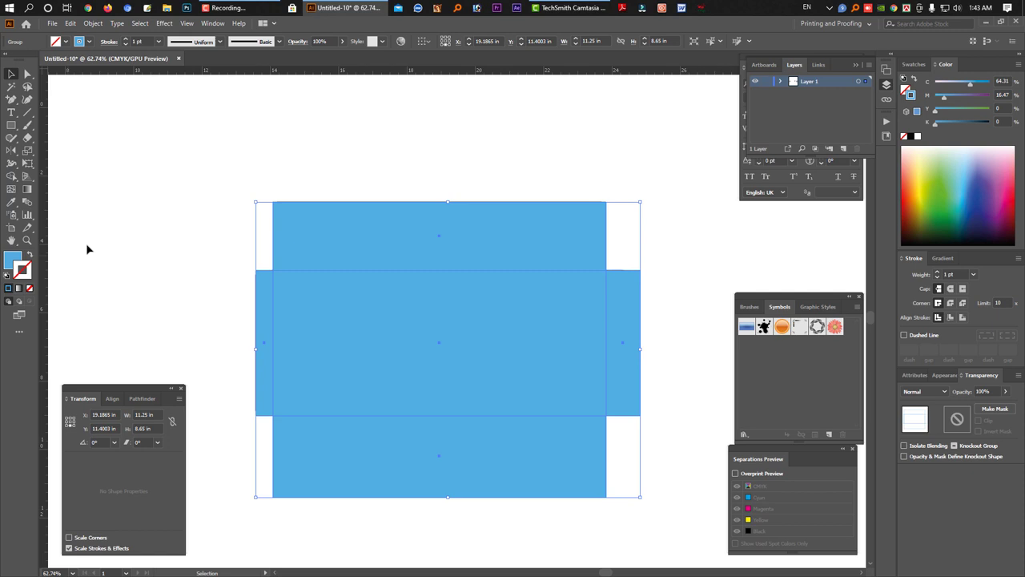
pyautogui.click(257, 179)
# Hide the panels, zoom in on the dieline, and select the logo group
pyautogui.press('Tab')
pyautogui.hotkey('ctrl', '0')
pyautogui.moveTo(742, 181)
pyautogui.mouseDown()
pyautogui.moveTo(761, 200)
pyautogui.moveTo(732, 184)
pyautogui.mouseUp()
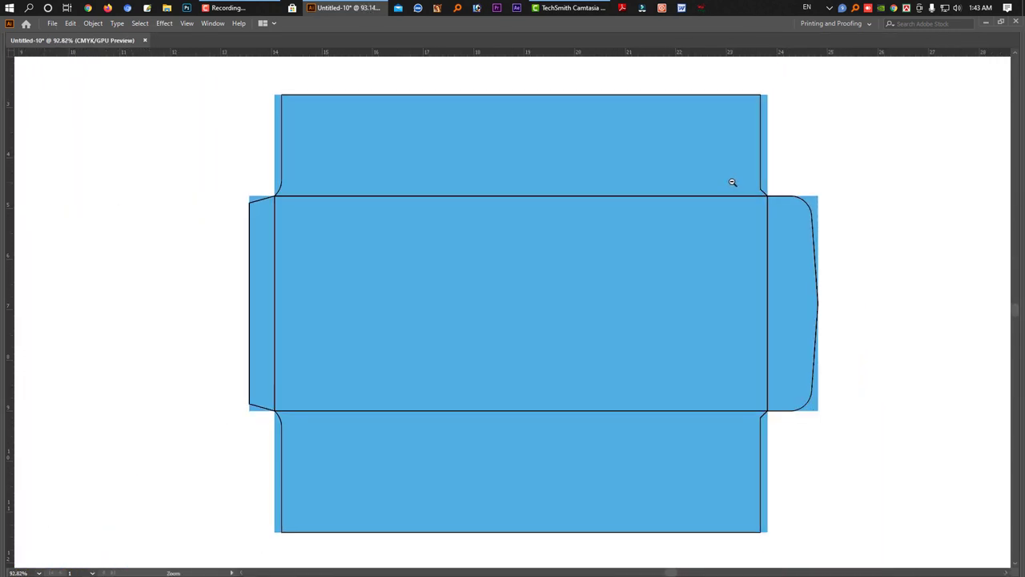
pyautogui.click(766, 228)
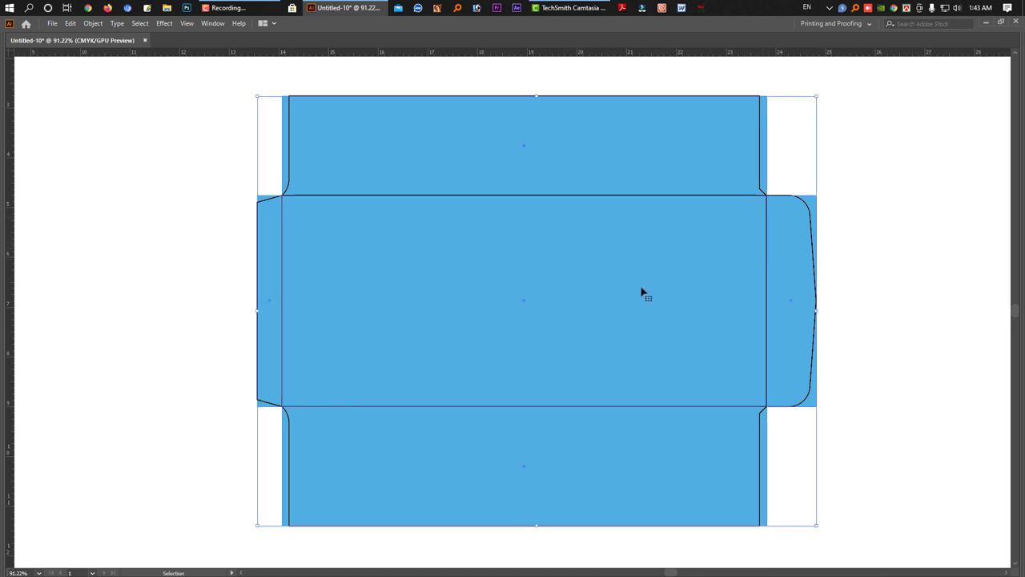
pyautogui.press('a')
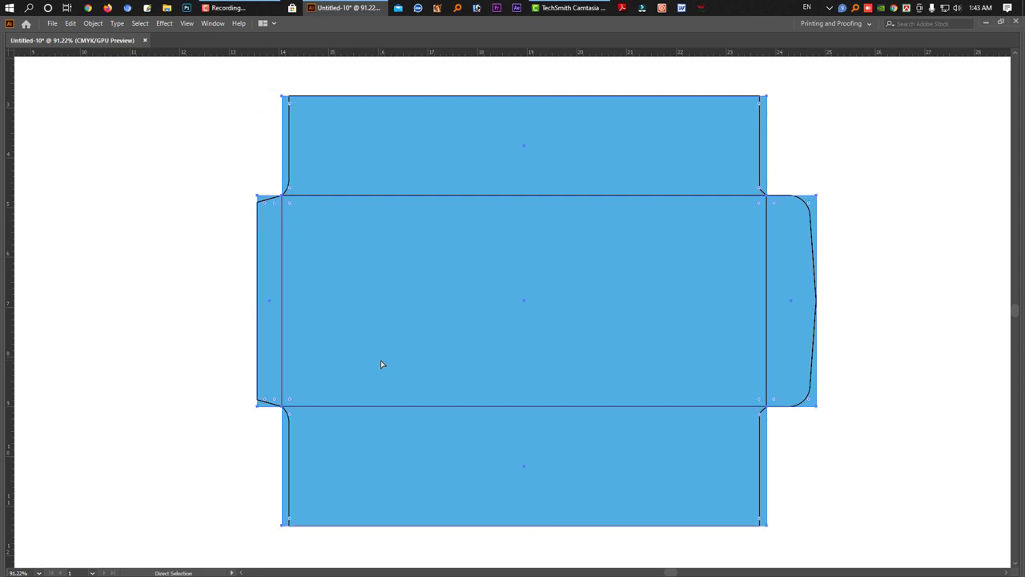
pyautogui.click(385, 360)
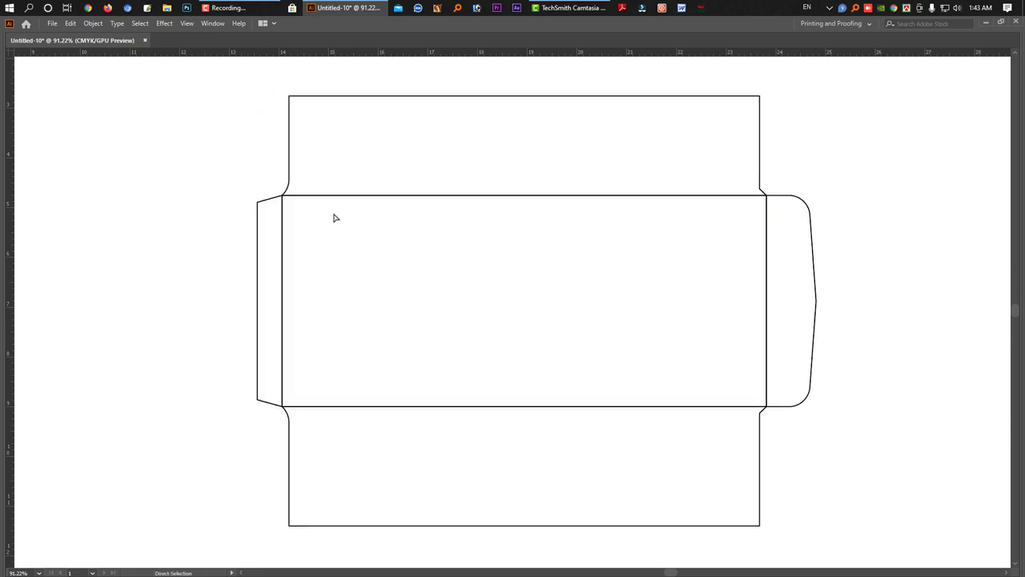
pyautogui.keyDown('alt'); pyautogui.click(338, 226); pyautogui.keyUp('alt')
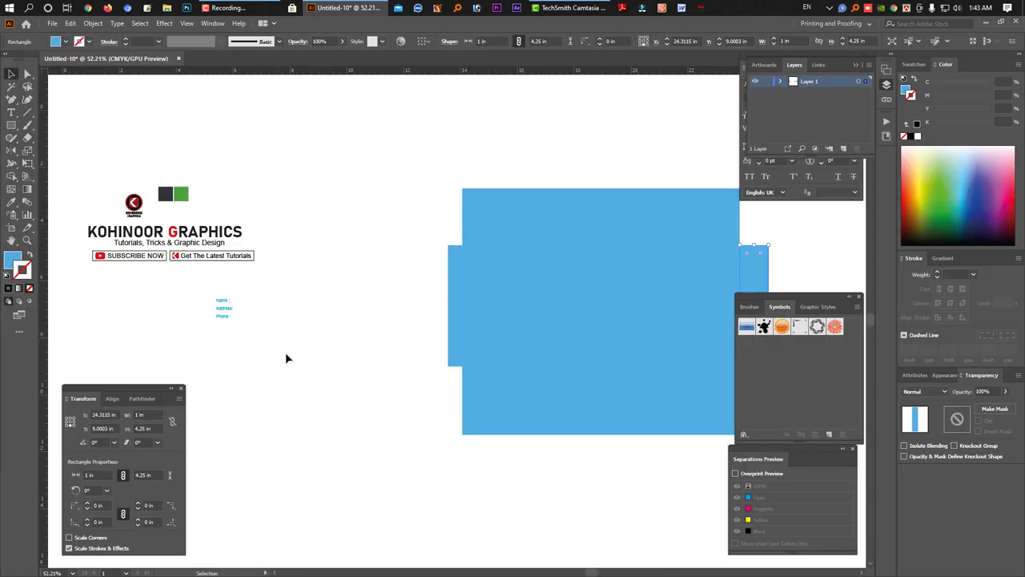
pyautogui.moveTo(285, 357); pyautogui.dragTo(69, 165)
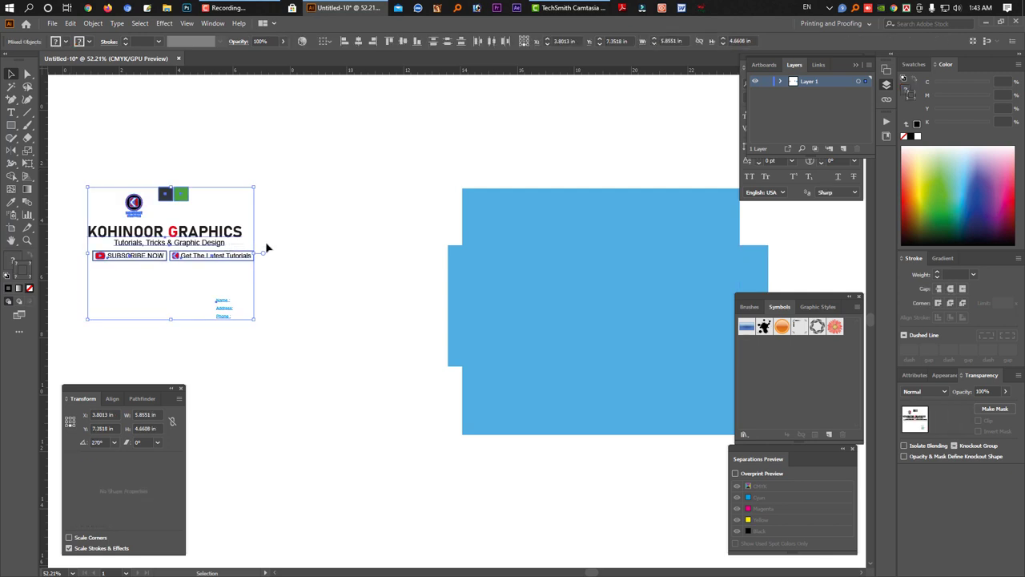
# Move the logo group aside and fill the envelope body rectangles with white
pyautogui.moveTo(282, 343); pyautogui.dragTo(75, 165)
pyautogui.moveTo(238, 238)
pyautogui.mouseDown()
pyautogui.moveTo(371, 175)
pyautogui.moveTo(742, 437)
pyautogui.mouseUp()
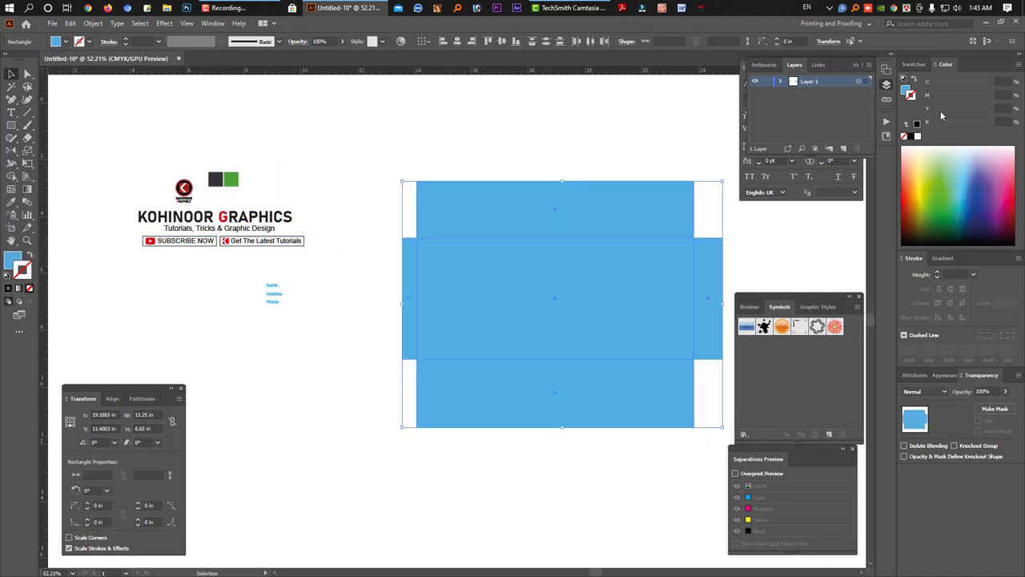
pyautogui.click(907, 90)
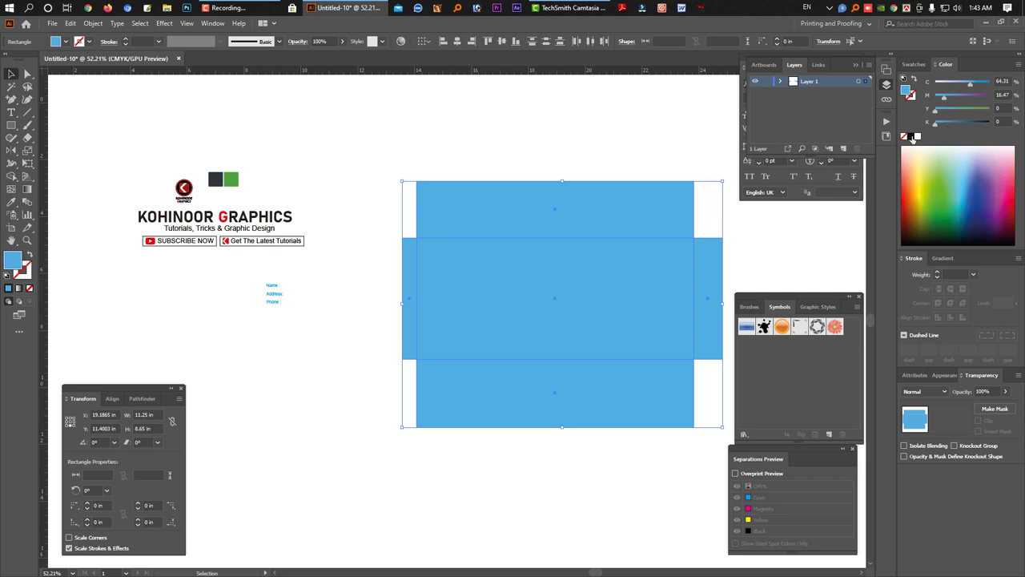
pyautogui.click(918, 136)
pyautogui.click(912, 136)
pyautogui.click(563, 146)
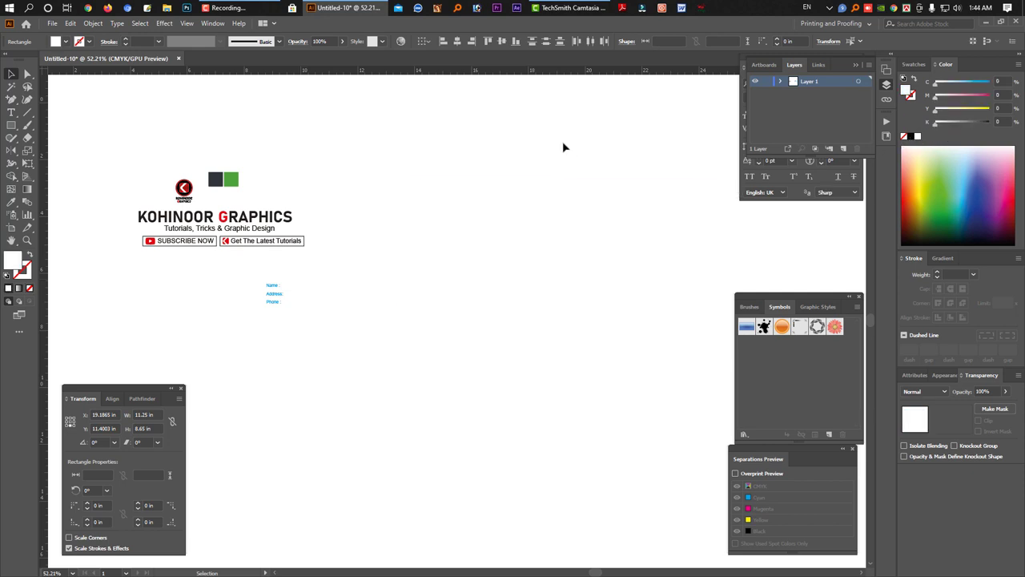
# Eyedropper the green square's colour onto the tall right side flap
pyautogui.click(700, 289)
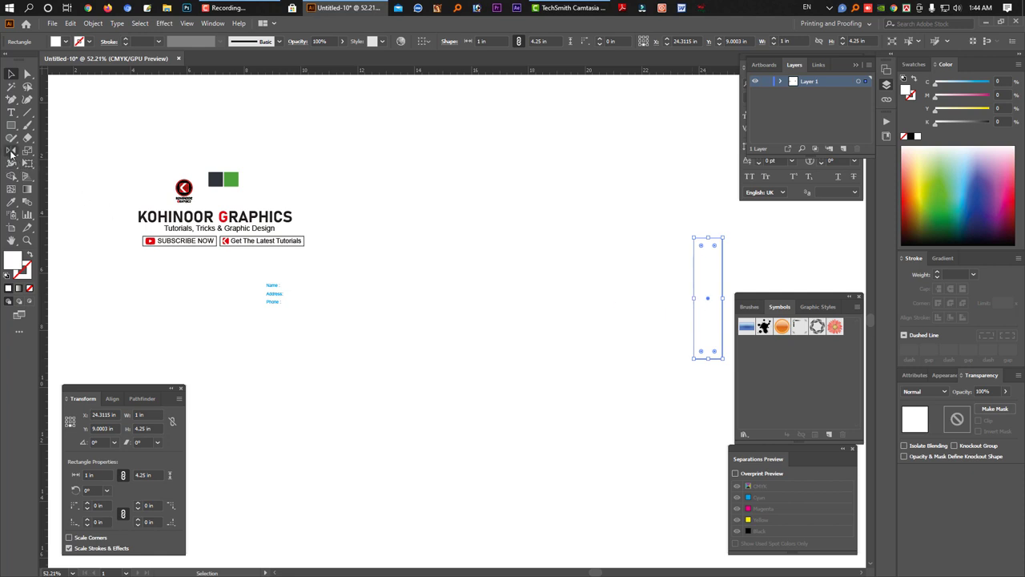
pyautogui.click(11, 201)
pyautogui.click(231, 183)
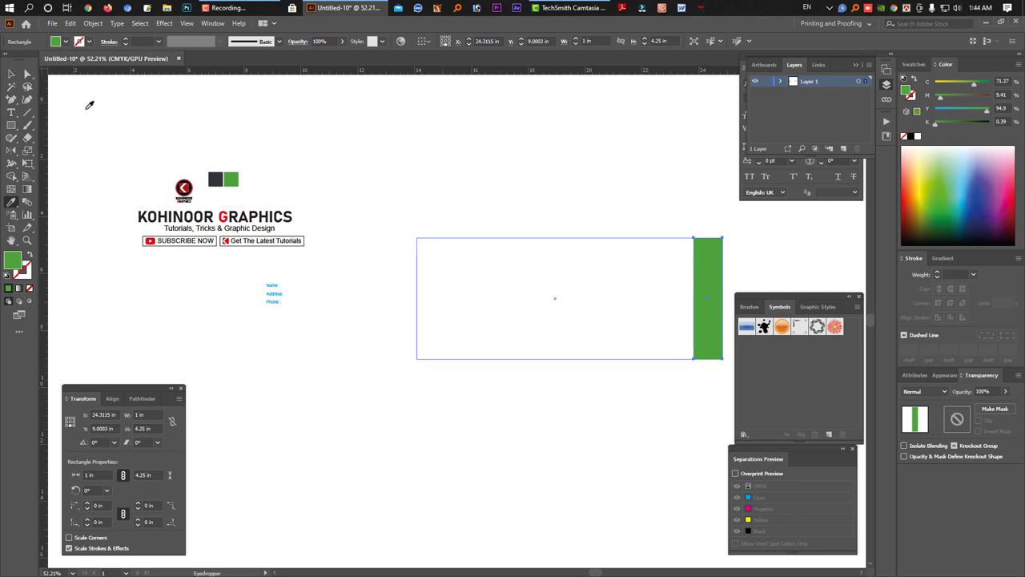
pyautogui.click(11, 73)
# Give the left, top and bottom flaps a light gray fill using the K slider
pyautogui.moveTo(363, 274)
pyautogui.mouseDown()
pyautogui.moveTo(421, 294)
pyautogui.moveTo(379, 302)
pyautogui.mouseUp()
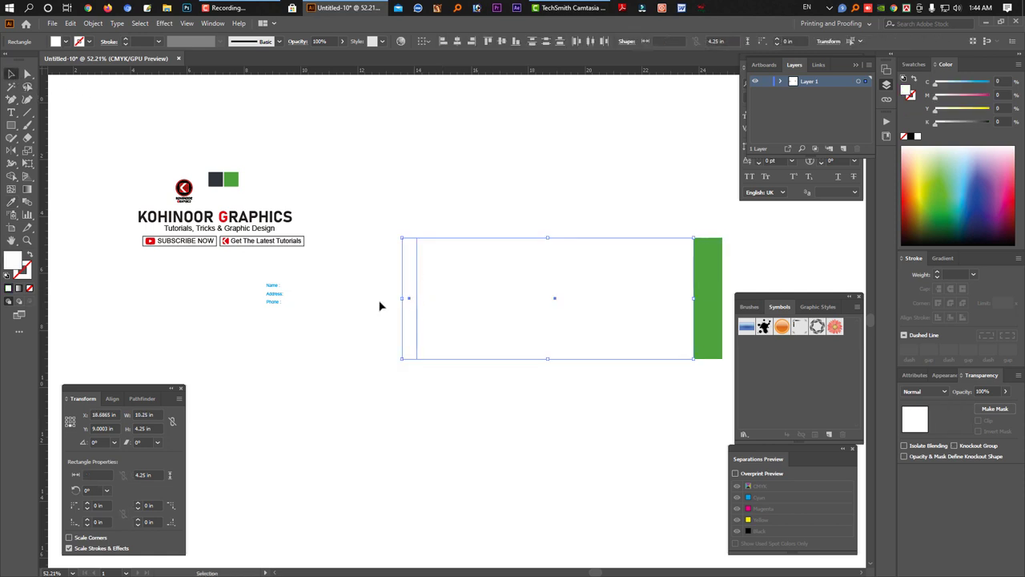
pyautogui.click(412, 307)
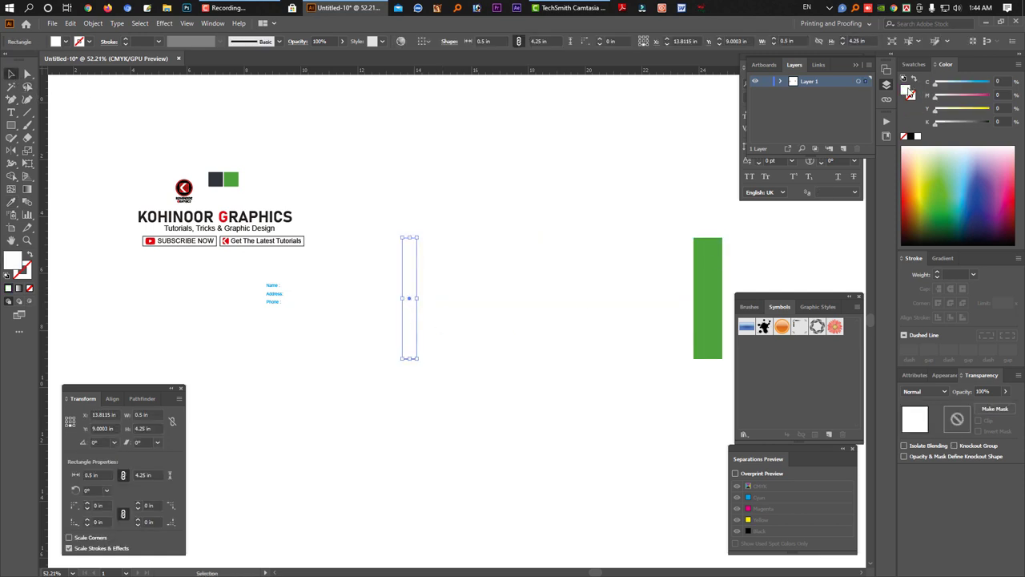
pyautogui.click(953, 88)
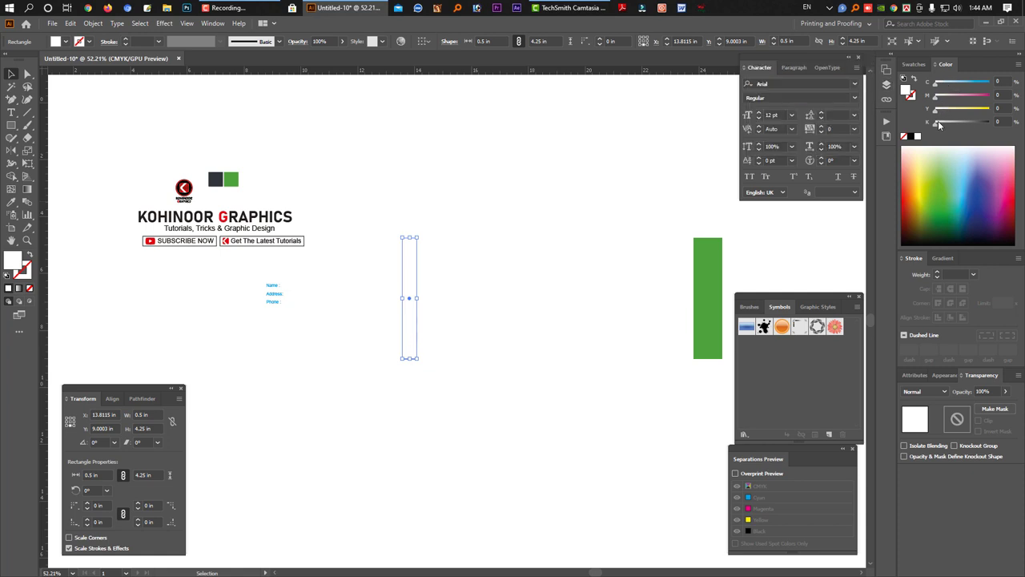
pyautogui.moveTo(939, 125); pyautogui.dragTo(941, 126)
pyautogui.click(532, 219)
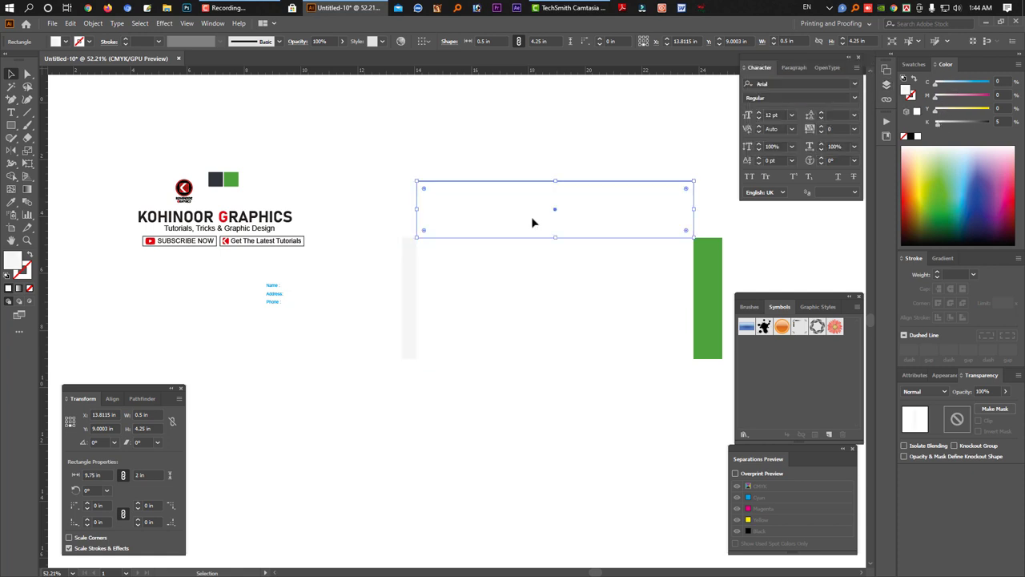
pyautogui.keyDown('shift'); pyautogui.click(514, 402); pyautogui.keyUp('shift')
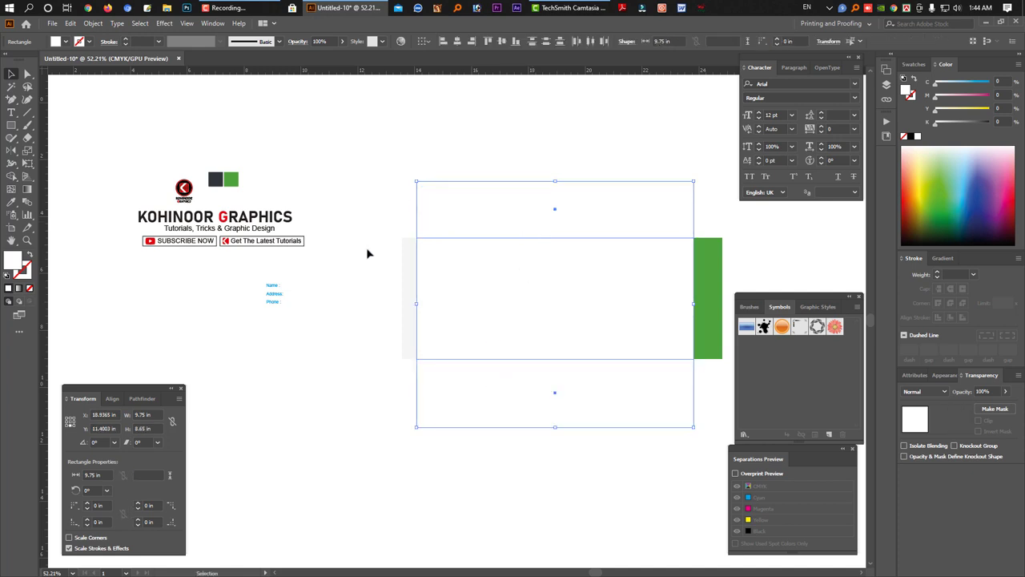
pyautogui.click(942, 83)
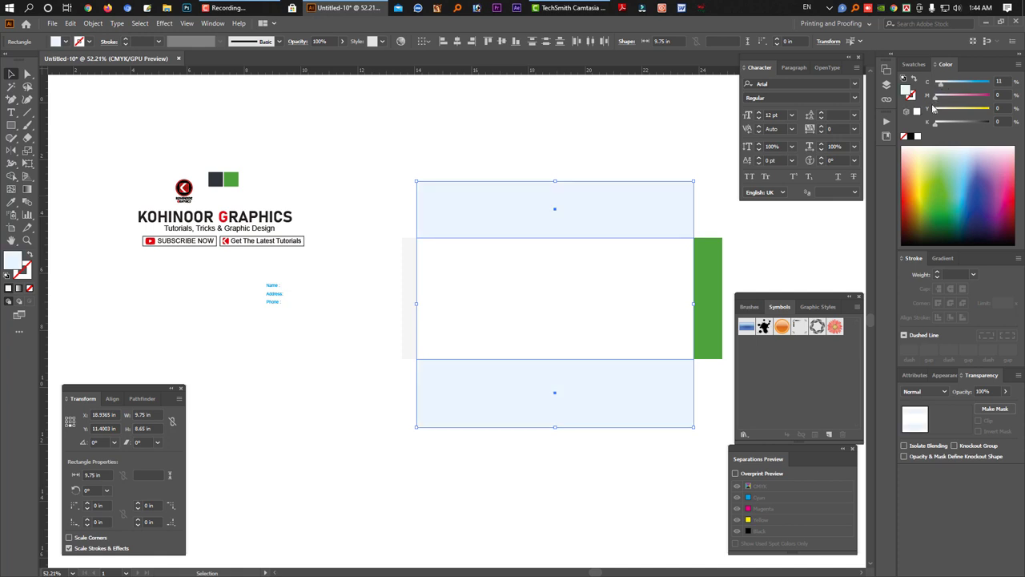
pyautogui.moveTo(943, 83); pyautogui.dragTo(939, 123)
pyautogui.click(815, 247)
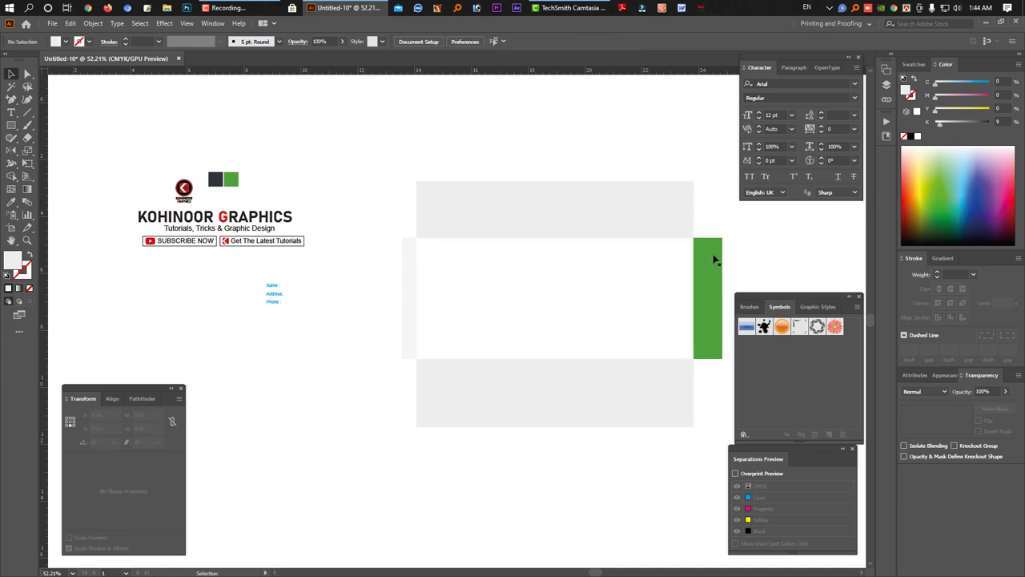
# Paste a copy of the white body in front and squash it into a thin strip along the top edge
pyautogui.moveTo(598, 307); pyautogui.dragTo(615, 320)
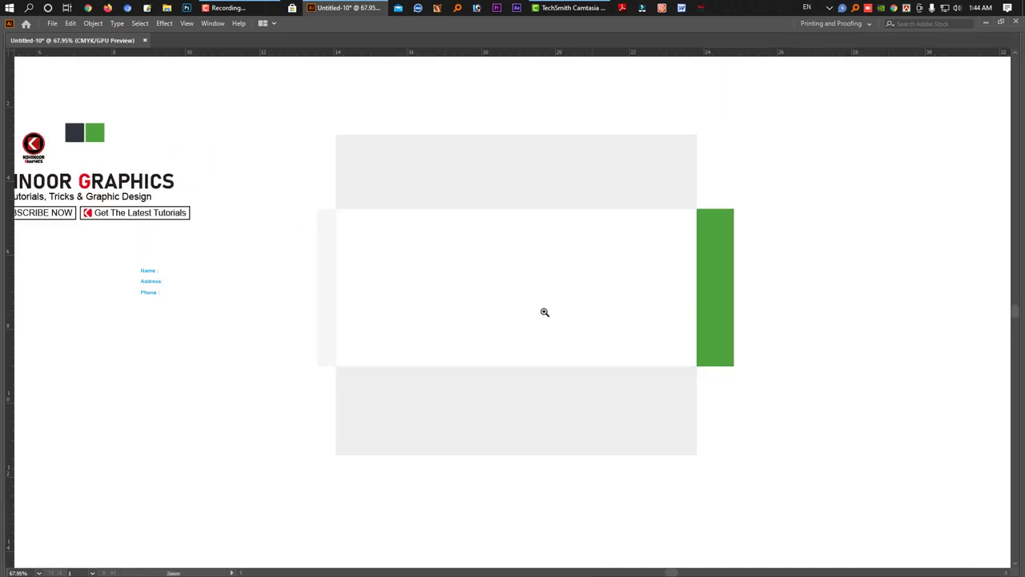
pyautogui.hscroll(-2, 481, 322)
pyautogui.click(493, 297)
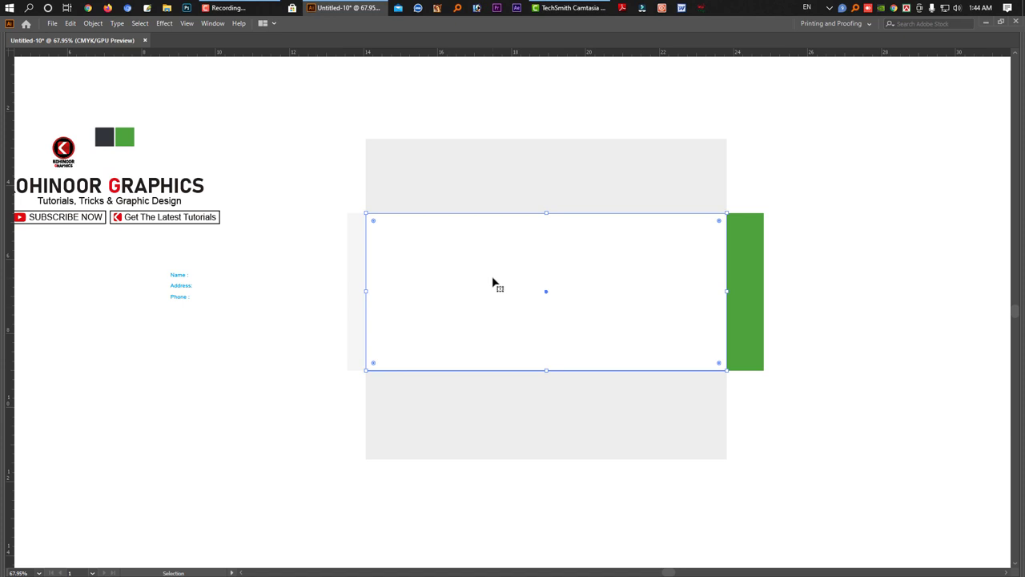
pyautogui.press('Tab')
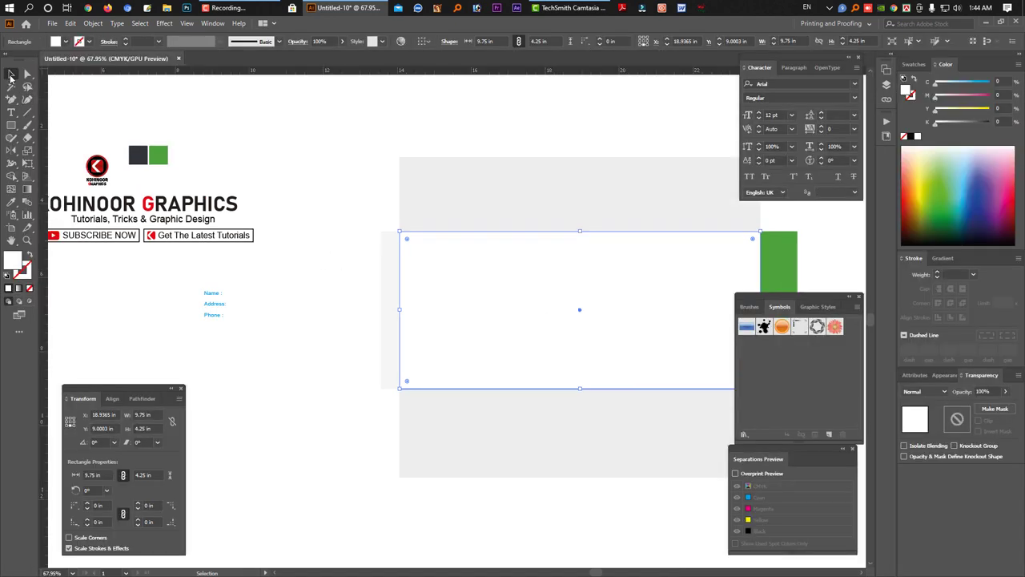
pyautogui.press('Tab')
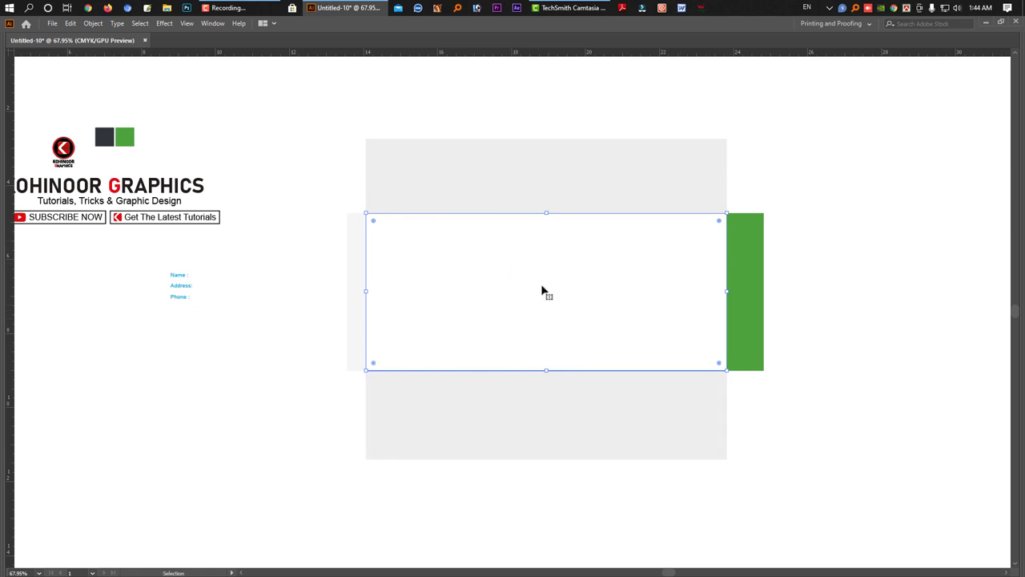
pyautogui.press('a')
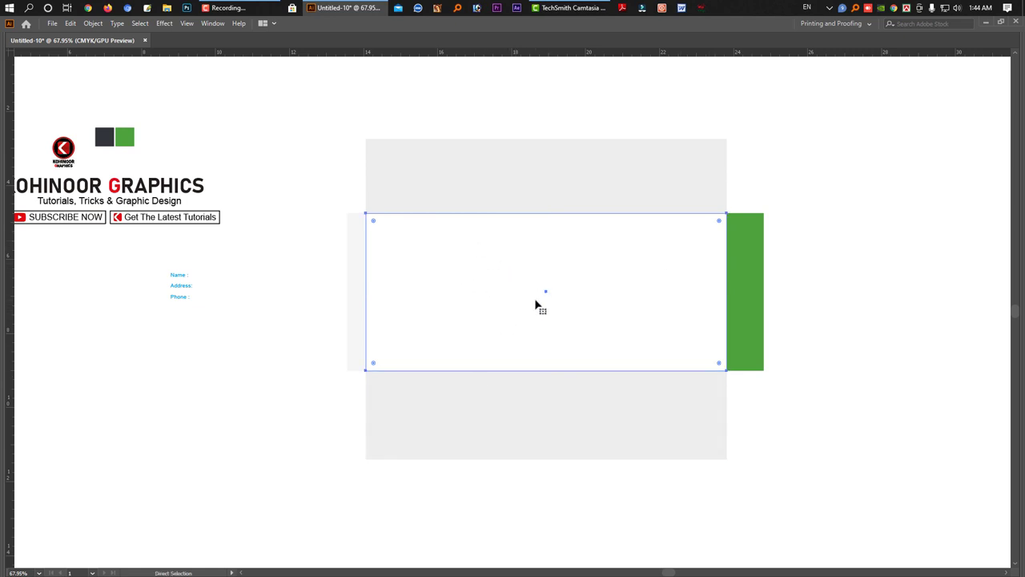
pyautogui.press('v')
pyautogui.moveTo(548, 370); pyautogui.dragTo(550, 234)
# Fill the strip with the dark navy colour and shorten it to about half the body's width
pyautogui.press('Tab')
pyautogui.press('i')
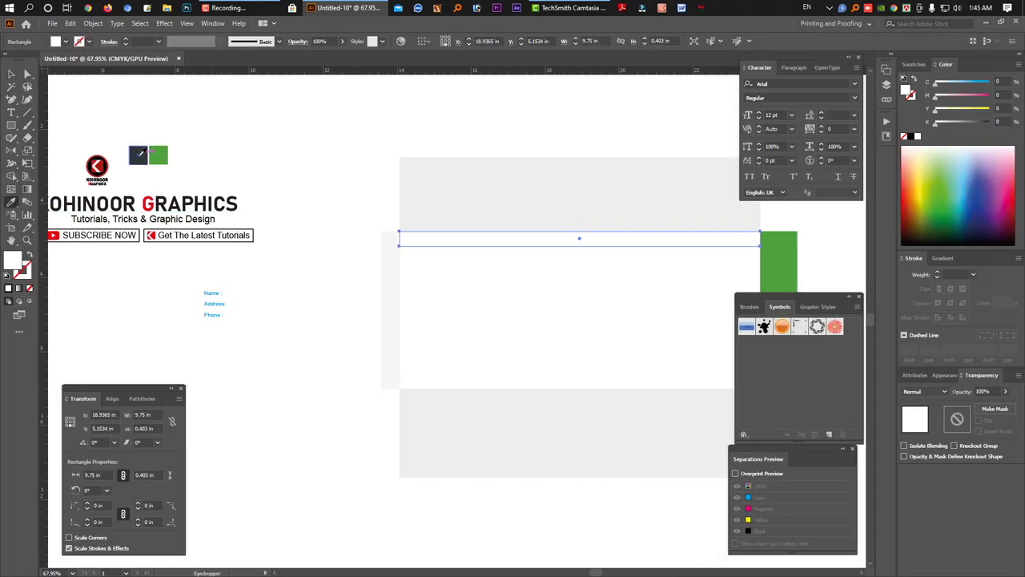
pyautogui.click(140, 154)
pyautogui.click(11, 75)
pyautogui.press('Tab')
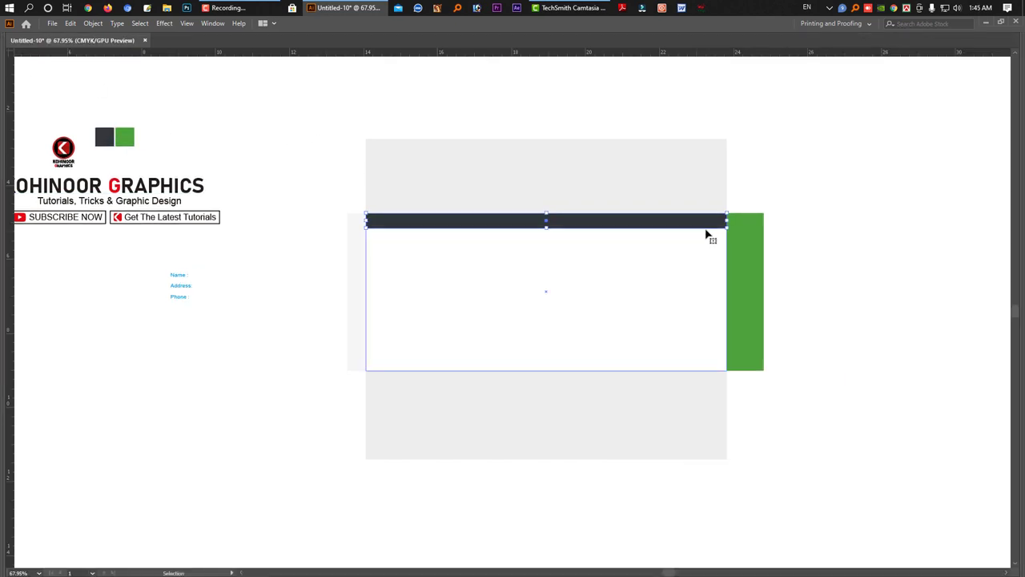
pyautogui.moveTo(725, 221); pyautogui.dragTo(556, 223)
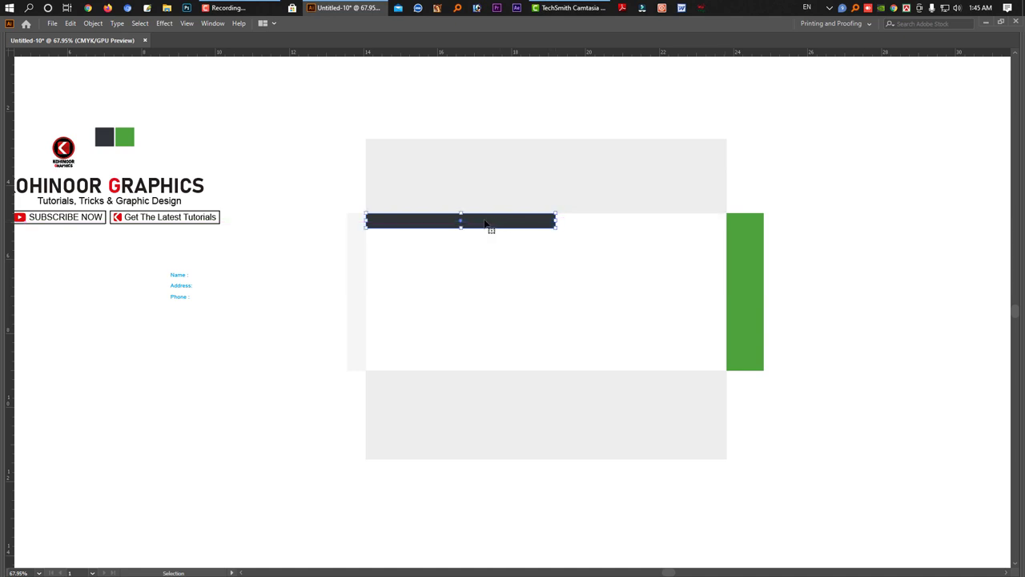
pyautogui.moveTo(427, 226); pyautogui.dragTo(538, 230)
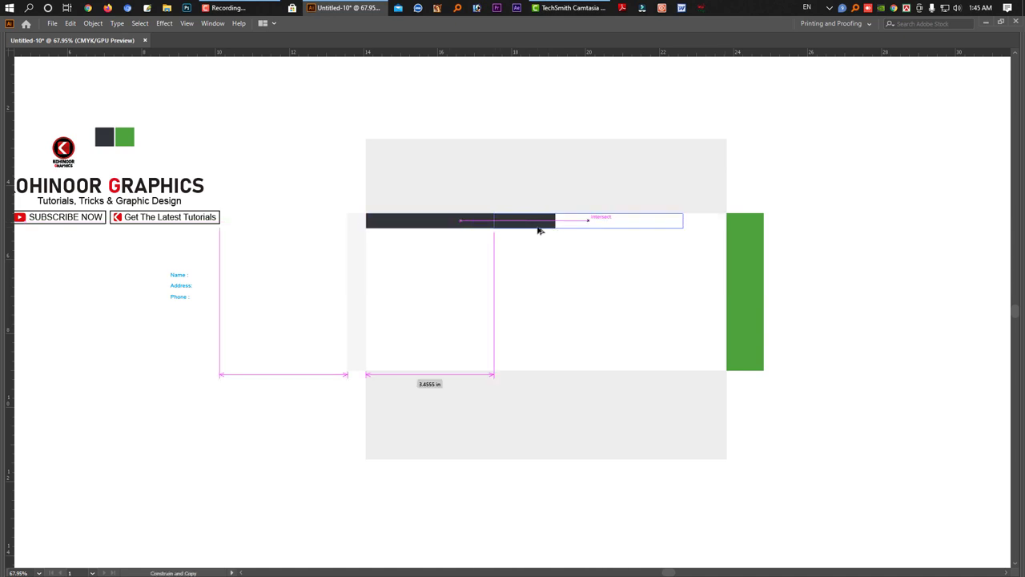
# Place a copy of the navy bar further right, shorten it to about 2.56 in, and colour it green
pyautogui.moveTo(538, 230); pyautogui.dragTo(539, 230)
pyautogui.moveTo(683, 222); pyautogui.dragTo(589, 225)
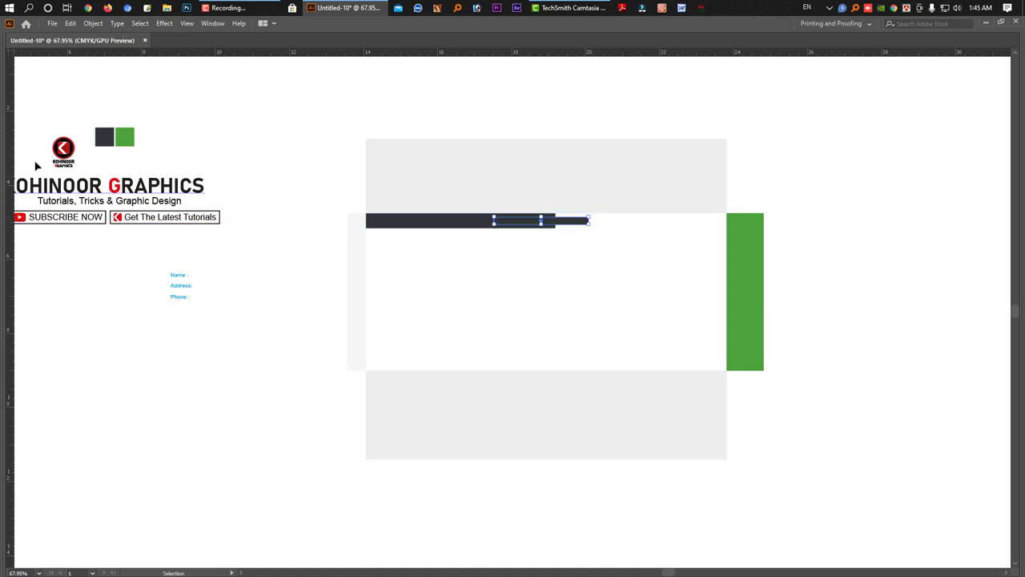
pyautogui.press('Tab')
pyautogui.click(11, 202)
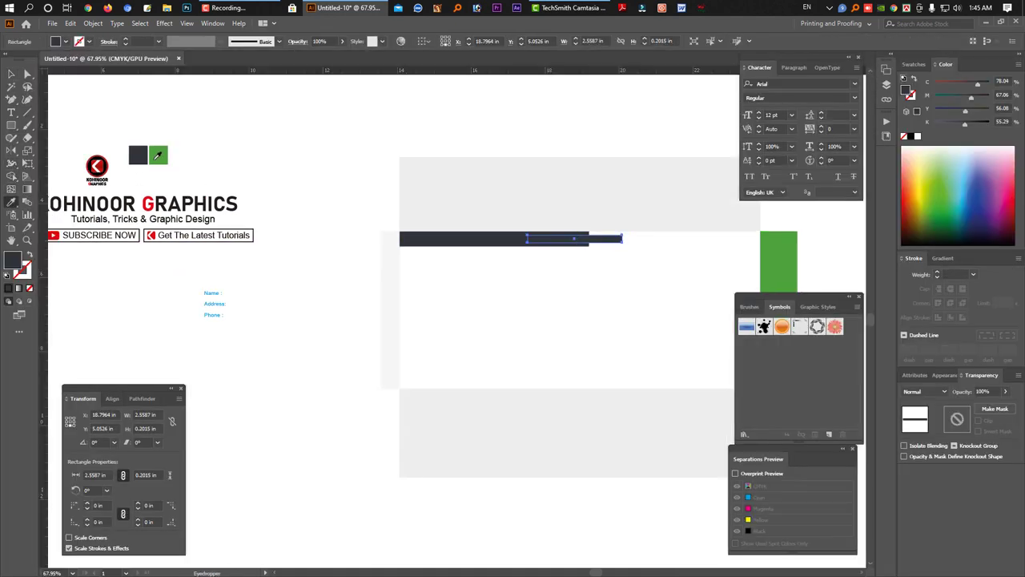
pyautogui.click(156, 156)
# Slide the green stripe over the navy bar's right end and set its height to 0.2 in
pyautogui.press('v')
pyautogui.press('Tab')
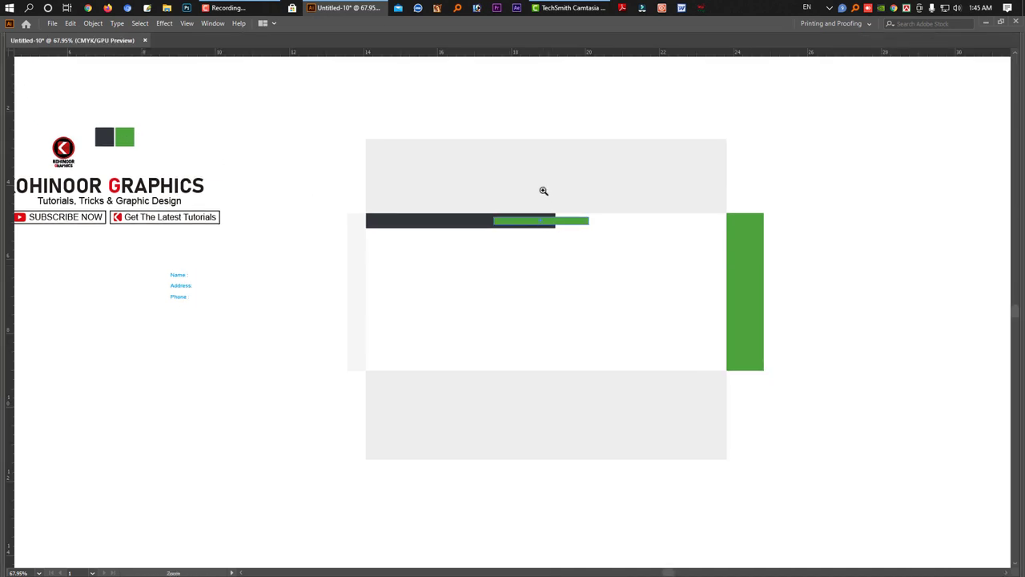
pyautogui.scroll(5, 542, 190)
pyautogui.moveTo(443, 283); pyautogui.dragTo(647, 284)
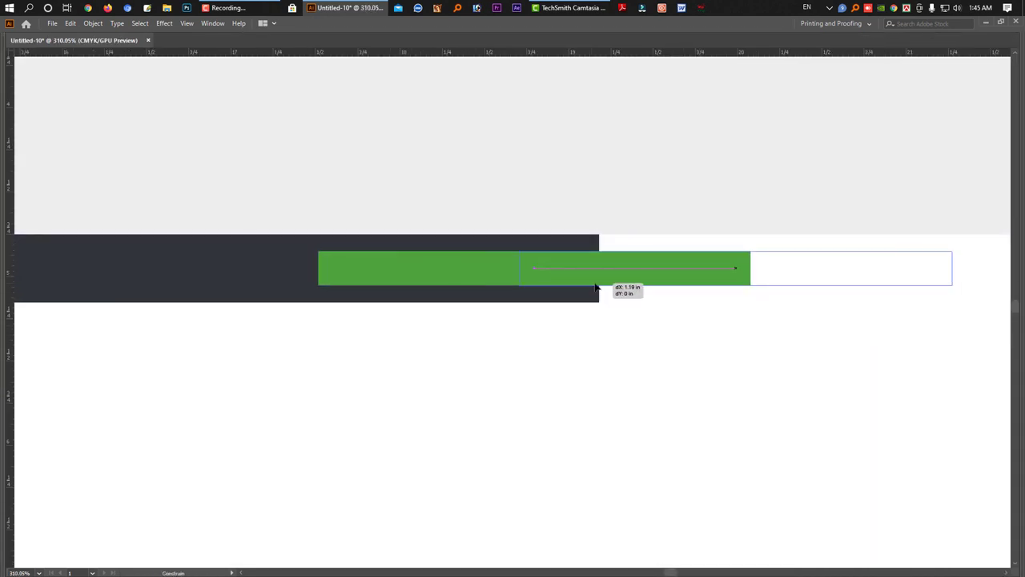
pyautogui.click(551, 300)
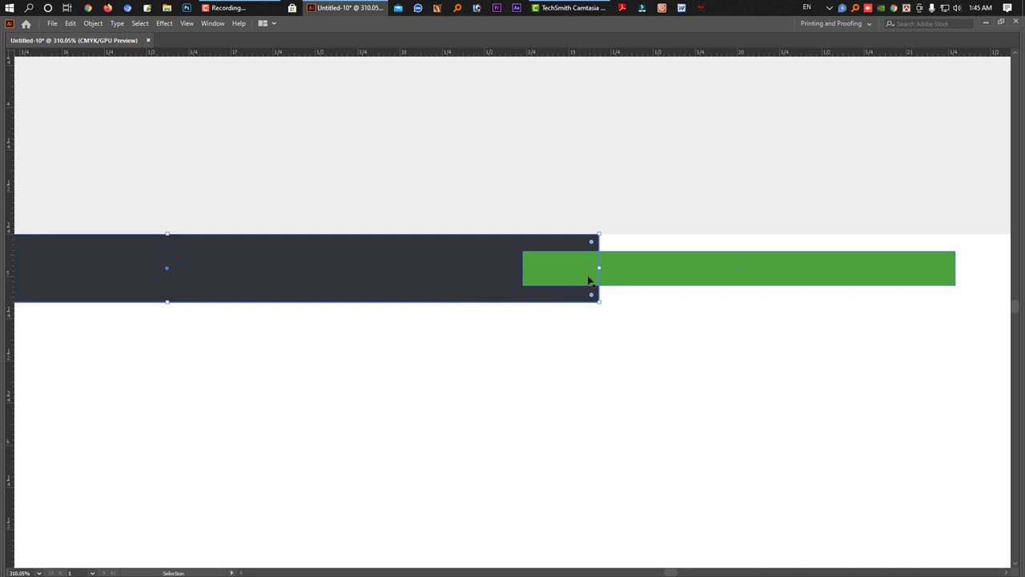
pyautogui.click(625, 276)
pyautogui.moveTo(739, 251); pyautogui.dragTo(742, 257)
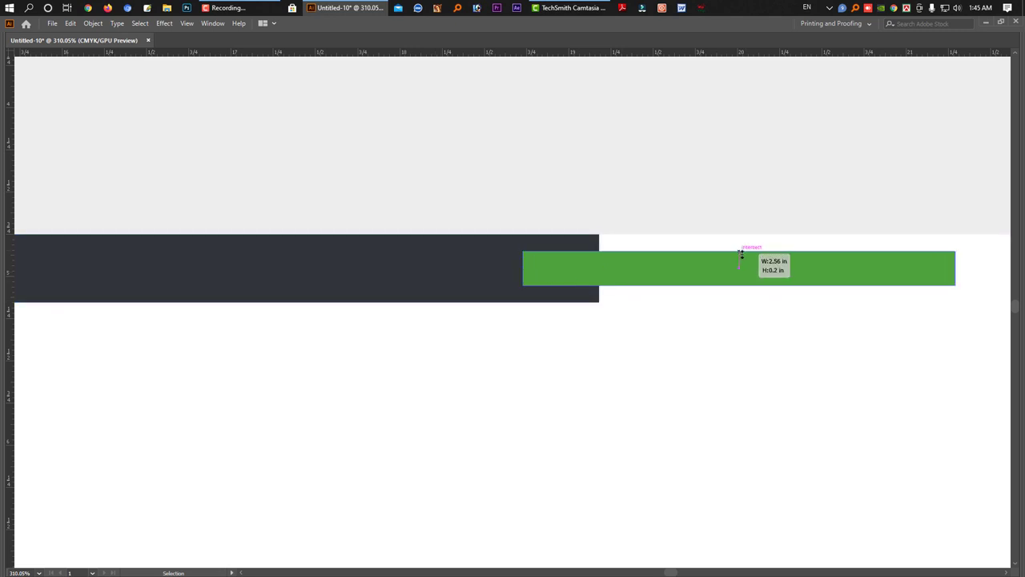
pyautogui.press('Tab')
# Nudge the navy bar's top-right corner left to slant the bar's end
pyautogui.click(414, 305)
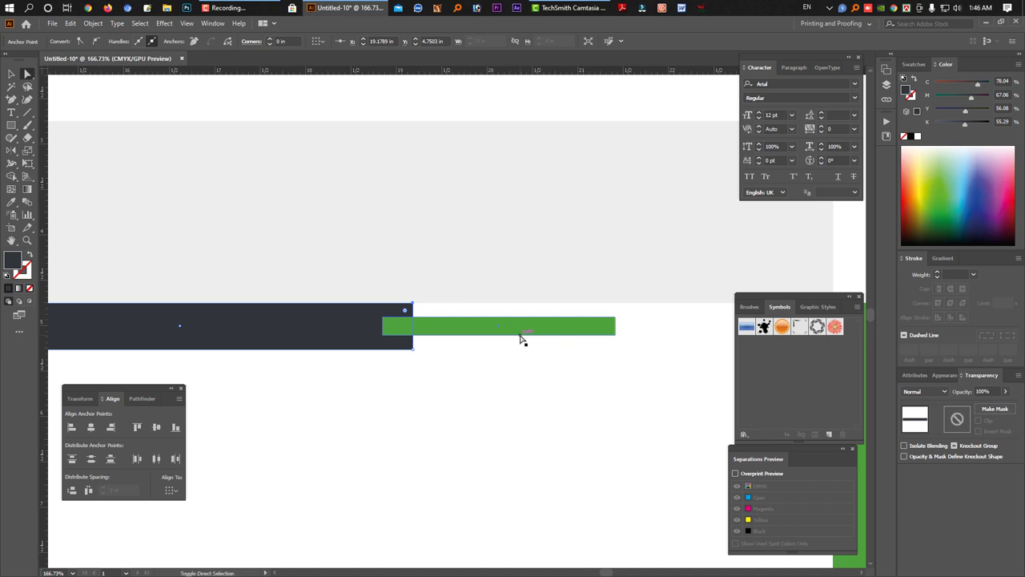
pyautogui.hotkey('shift', 'Left')
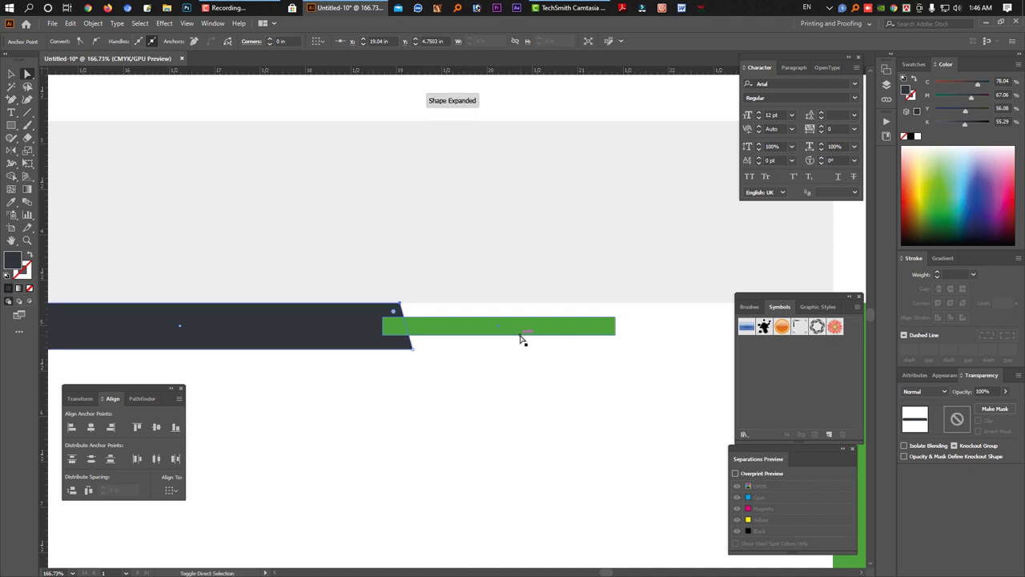
pyautogui.hotkey('shift', 'Left')
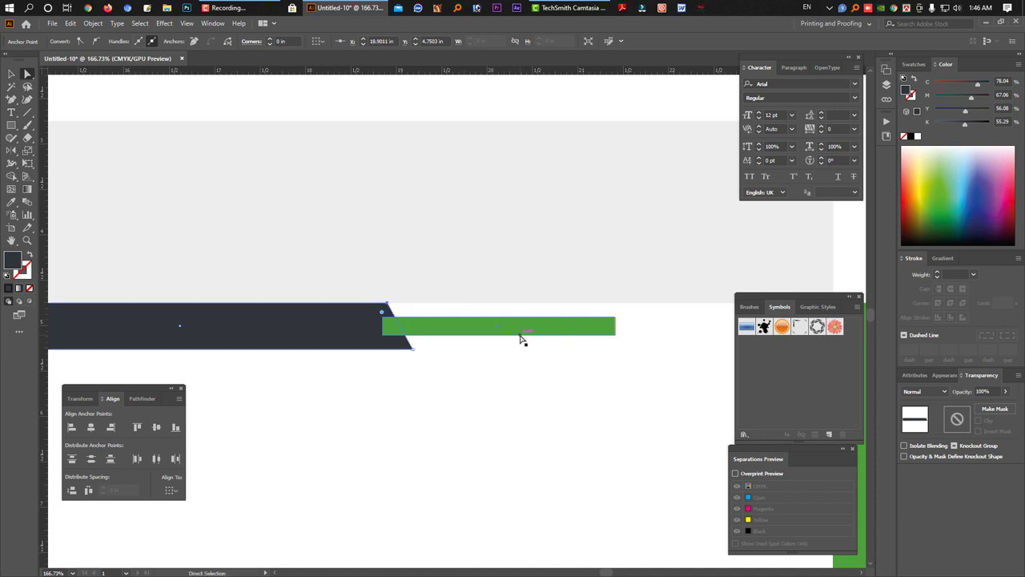
pyautogui.click(390, 330)
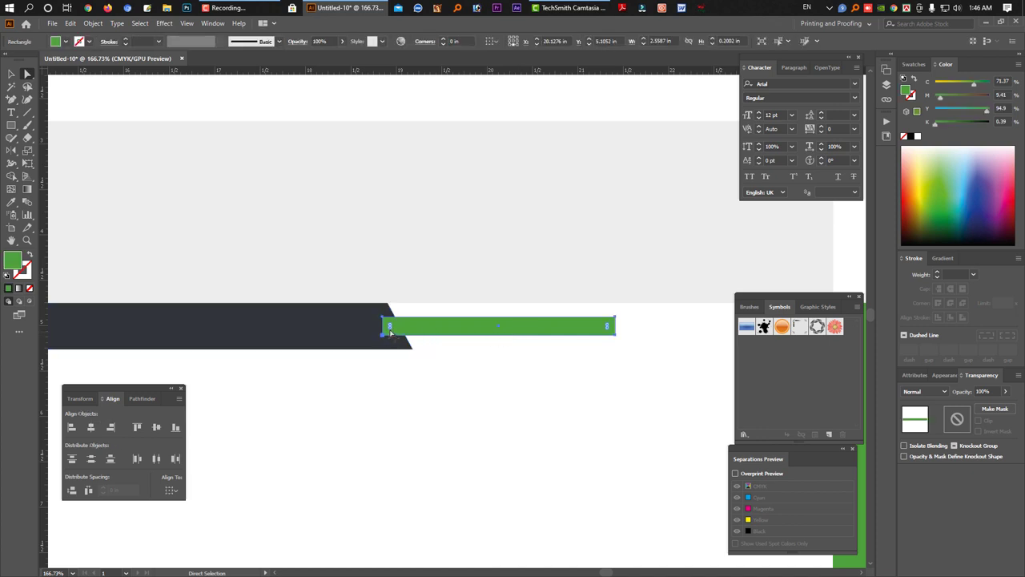
pyautogui.click(615, 333)
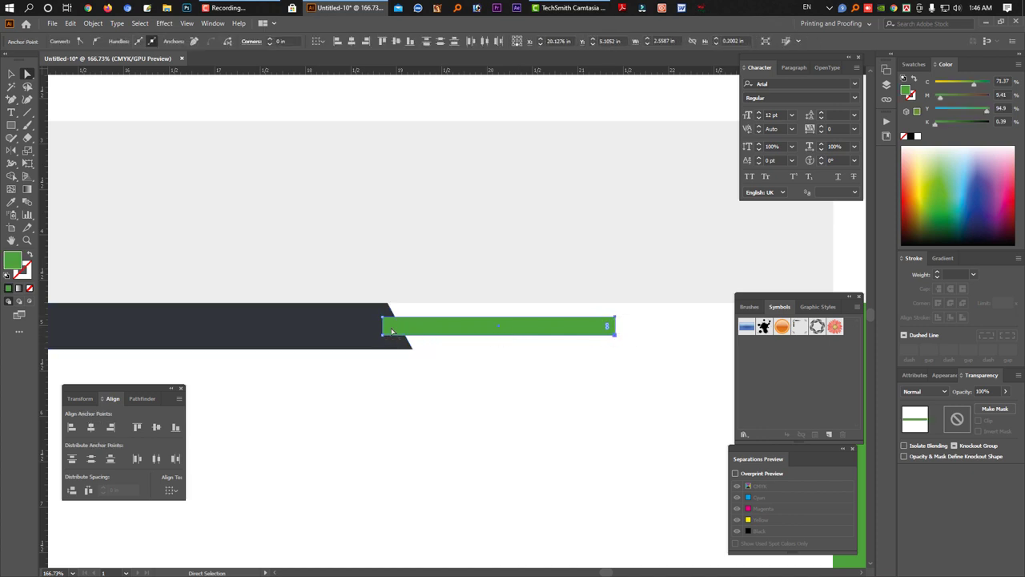
# Merge the dark header with the green stripe's overlapping part using Shape Builder
pyautogui.keyDown('shift'); pyautogui.click(368, 340); pyautogui.keyUp('shift')
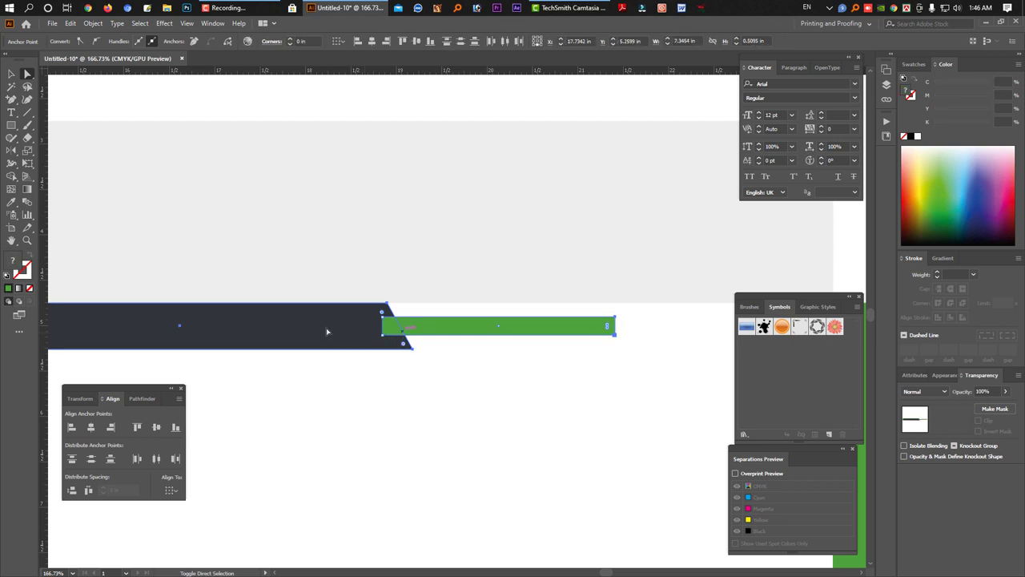
pyautogui.click(11, 178)
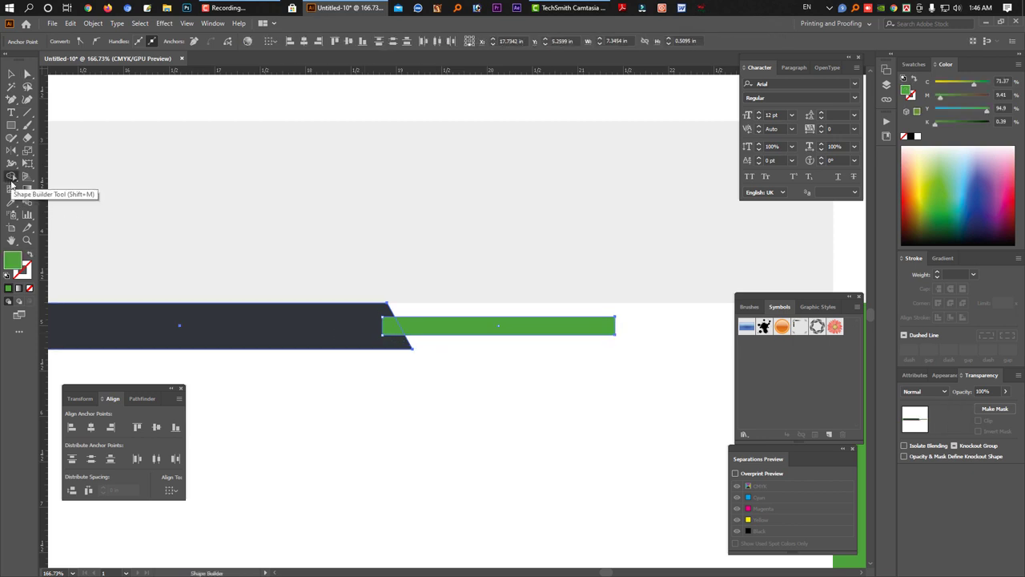
pyautogui.click(389, 328)
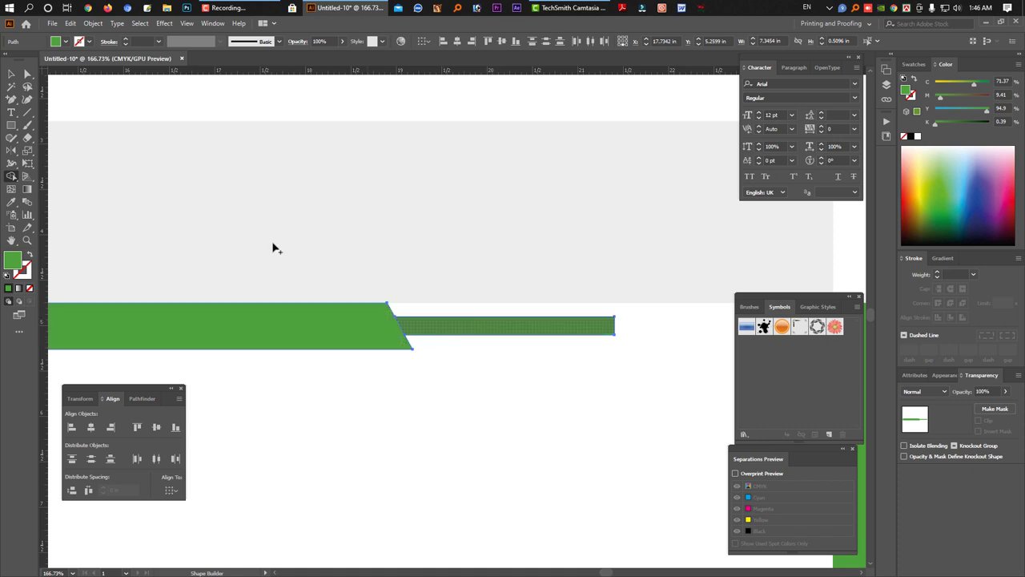
pyautogui.keyDown('alt'); pyautogui.scroll(-3, 396, 284); pyautogui.keyUp('alt')
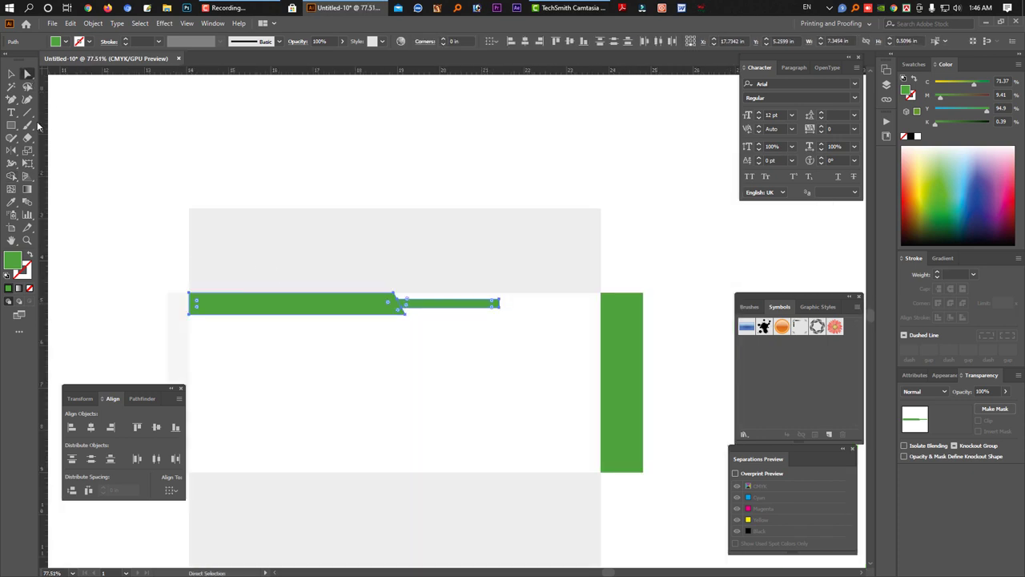
pyautogui.keyDown('alt'); pyautogui.scroll(-1, 309, 283); pyautogui.keyUp('alt')
pyautogui.keyDown('alt'); pyautogui.scroll(-1, 331, 246); pyautogui.keyUp('alt')
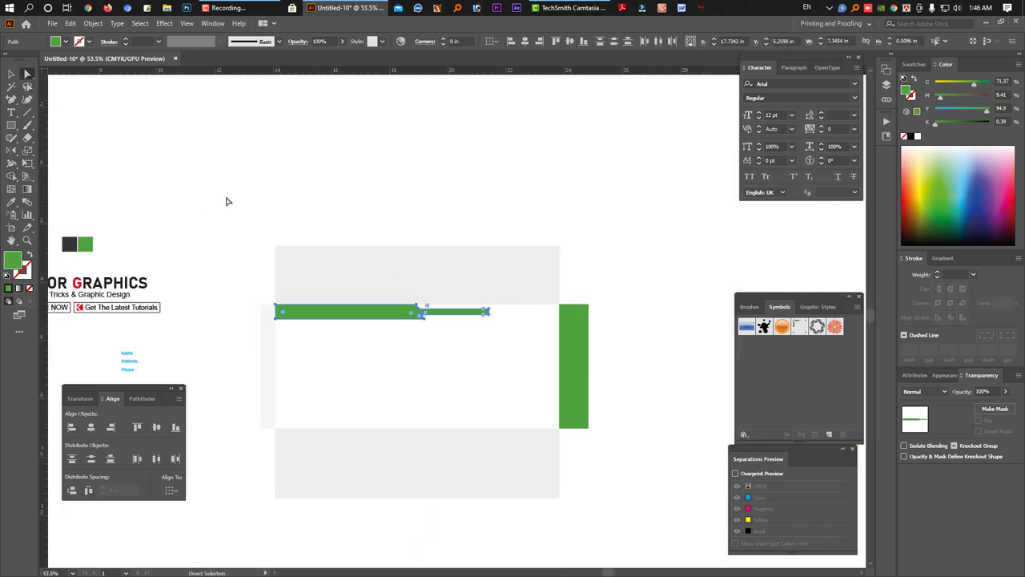
# Recolour the merged header with the dark charcoal swatch, then deselect everything
pyautogui.click(326, 311)
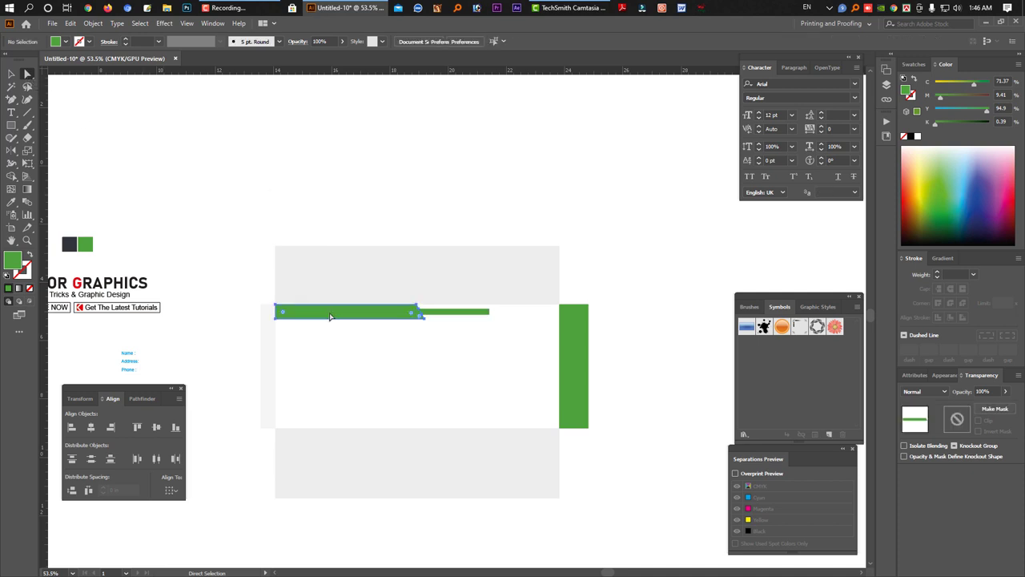
pyautogui.click(11, 202)
pyautogui.click(70, 245)
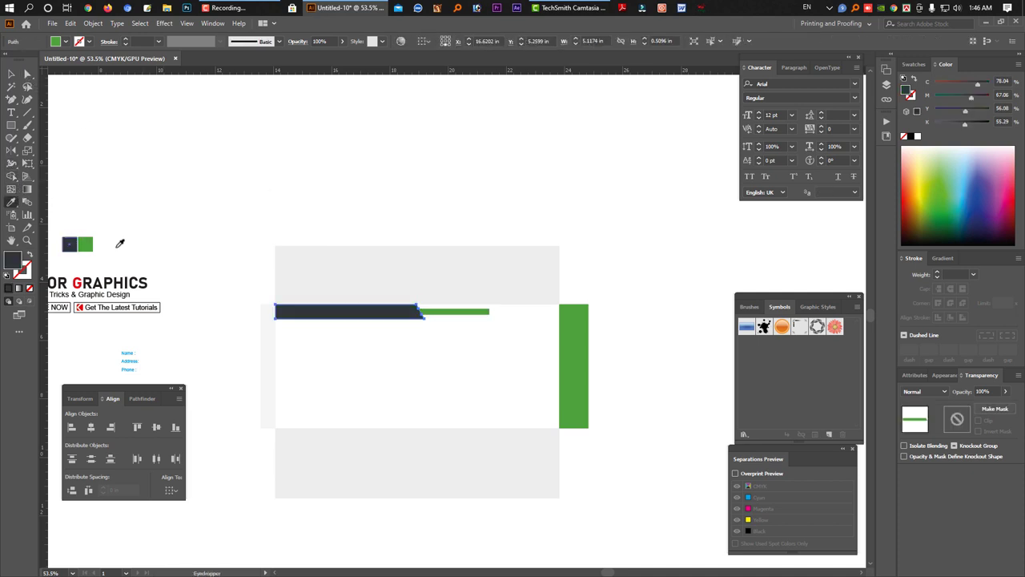
pyautogui.click(11, 74)
pyautogui.click(451, 327)
pyautogui.scroll(1, 451, 332)
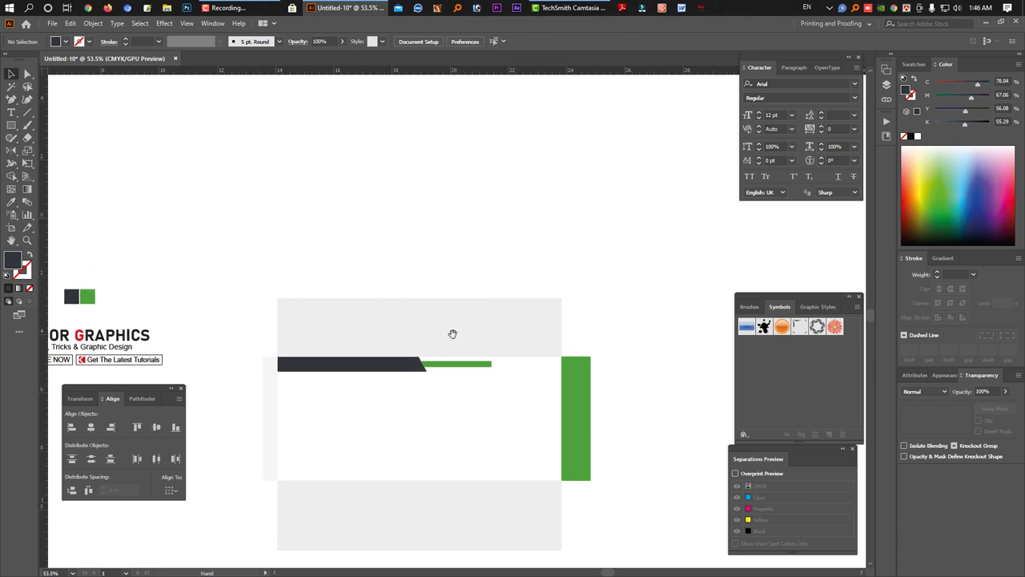
pyautogui.keyDown('alt'); pyautogui.scroll(2, 552, 462); pyautogui.keyUp('alt')
pyautogui.keyDown('alt'); pyautogui.scroll(2, 371, 431); pyautogui.keyUp('alt')
pyautogui.keyDown('alt'); pyautogui.scroll(1, 400, 442); pyautogui.keyUp('alt')
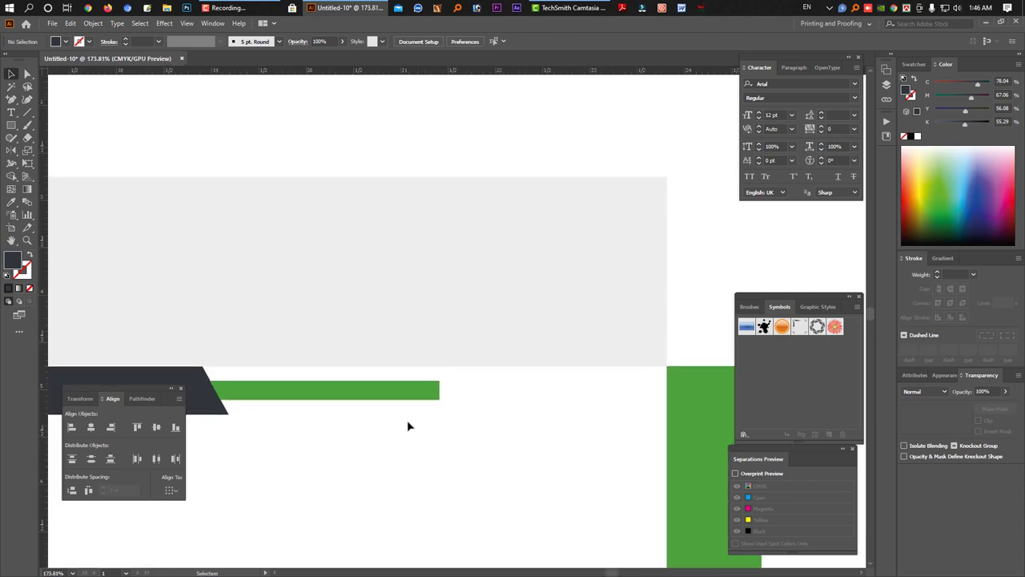
# Move the green stripe left so it sits against the header's slanted edge
pyautogui.hscroll(-1, 294, 399)
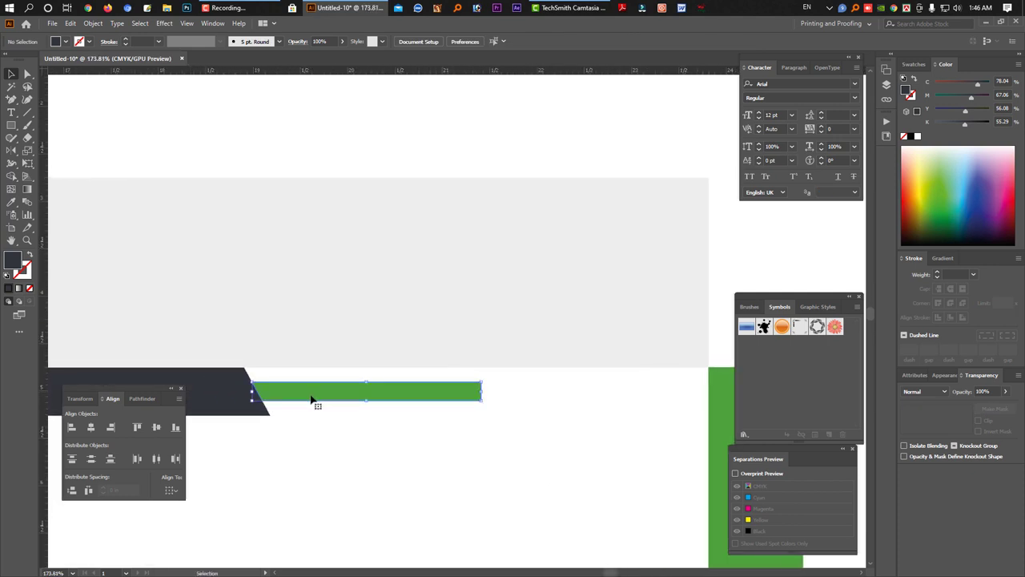
pyautogui.moveTo(309, 395); pyautogui.dragTo(283, 398)
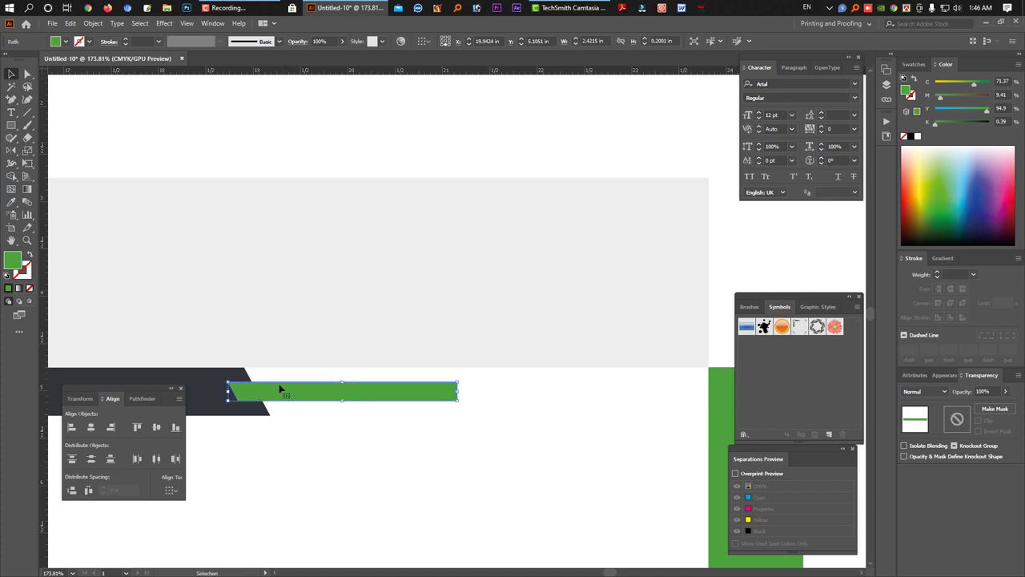
pyautogui.scroll(5, 304, 449)
pyautogui.moveTo(279, 457); pyautogui.dragTo(294, 459)
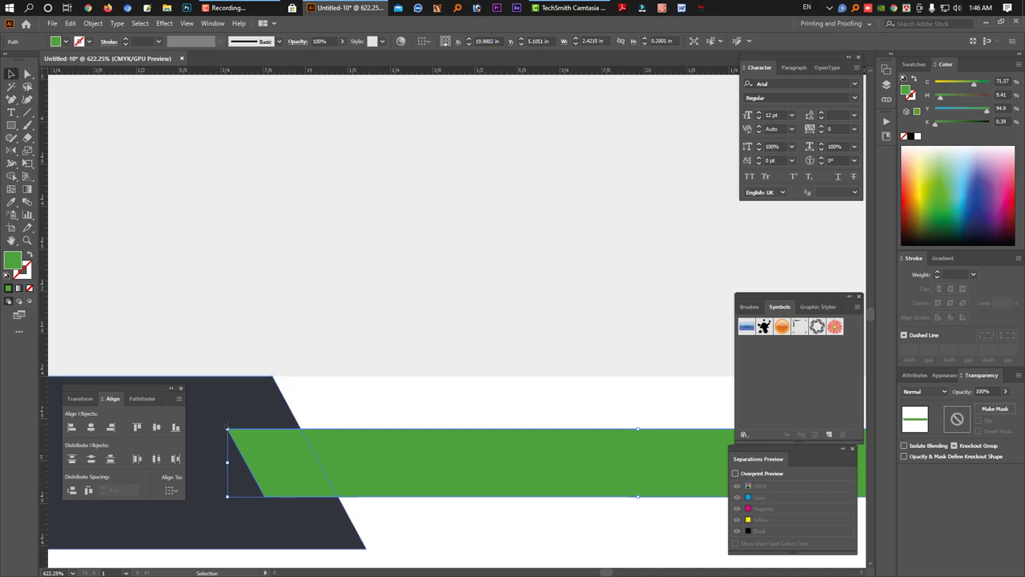
pyautogui.scroll(3, 408, 476)
pyautogui.scroll(1, 382, 441)
pyautogui.scroll(2, 388, 351)
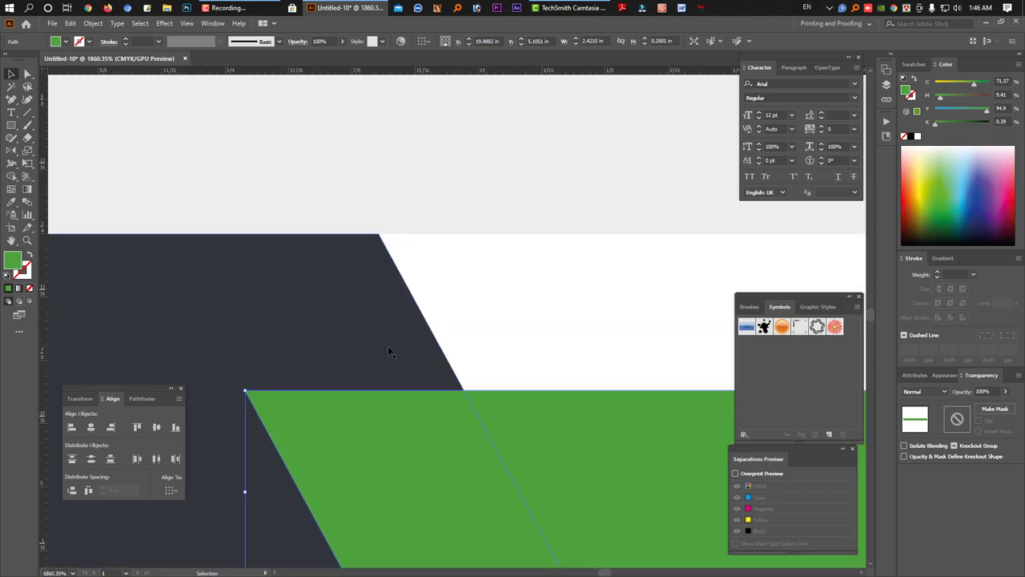
pyautogui.click(389, 351)
pyautogui.press('a')
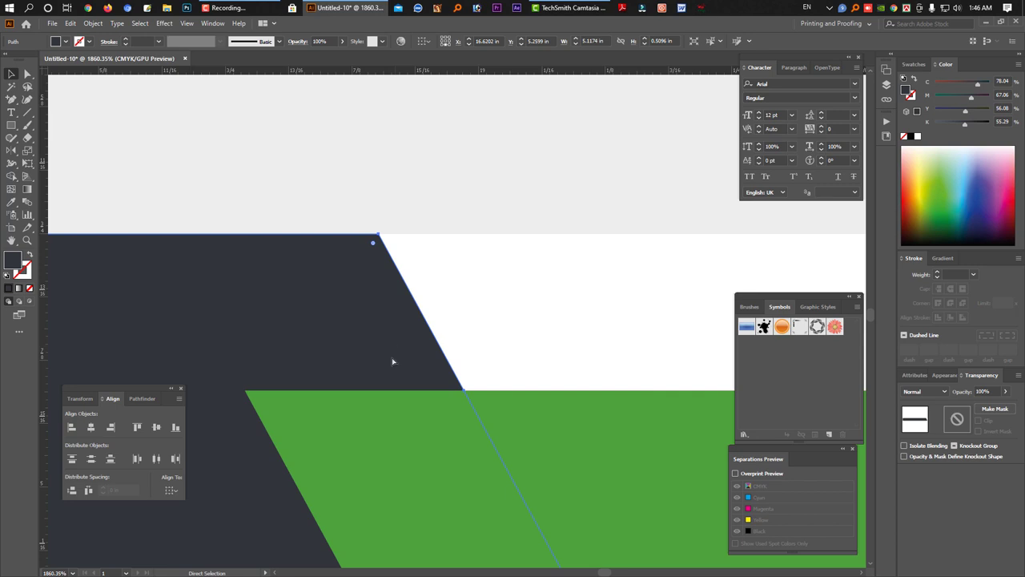
pyautogui.moveTo(415, 323); pyautogui.dragTo(415, 314)
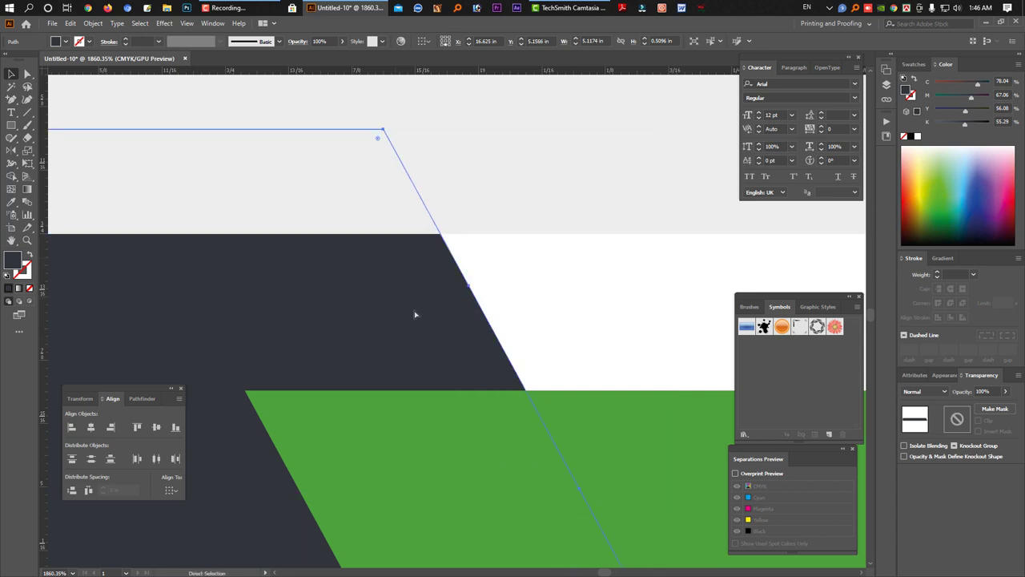
pyautogui.hotkey('ctrl', 'z')
pyautogui.press('v')
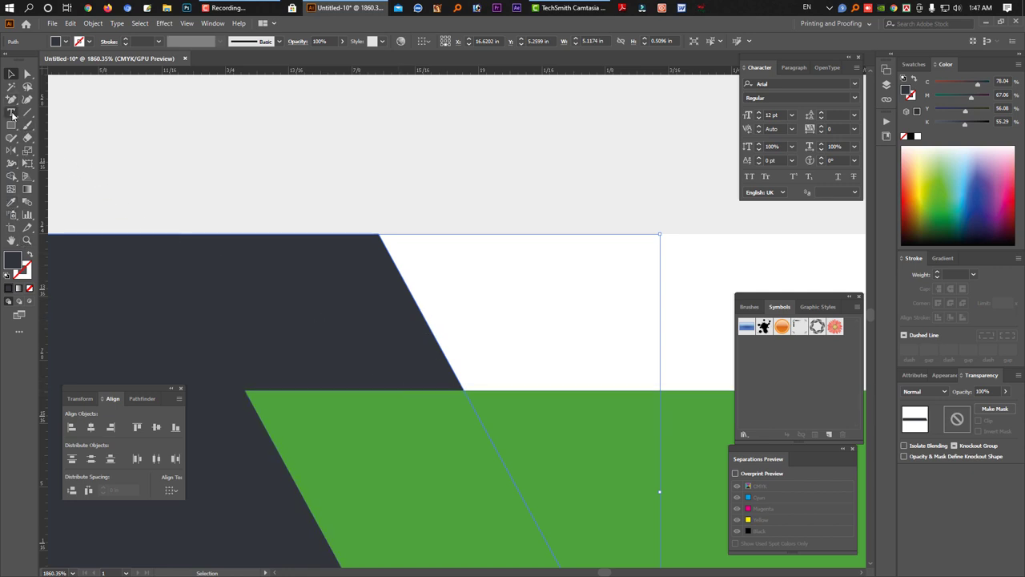
# Cut the dark header outline with Scissors at both ends of its slanted edge
pyautogui.moveTo(27, 138)
pyautogui.mouseDown()
pyautogui.moveTo(69, 164)
pyautogui.moveTo(43, 152)
pyautogui.mouseUp()
pyautogui.click(69, 164)
pyautogui.click(50, 151)
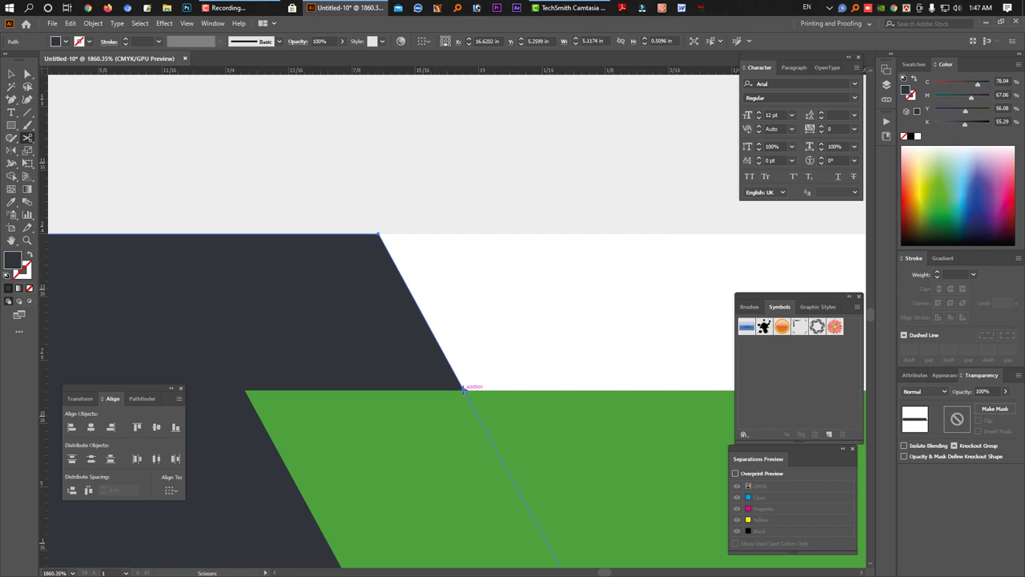
pyautogui.click(463, 388)
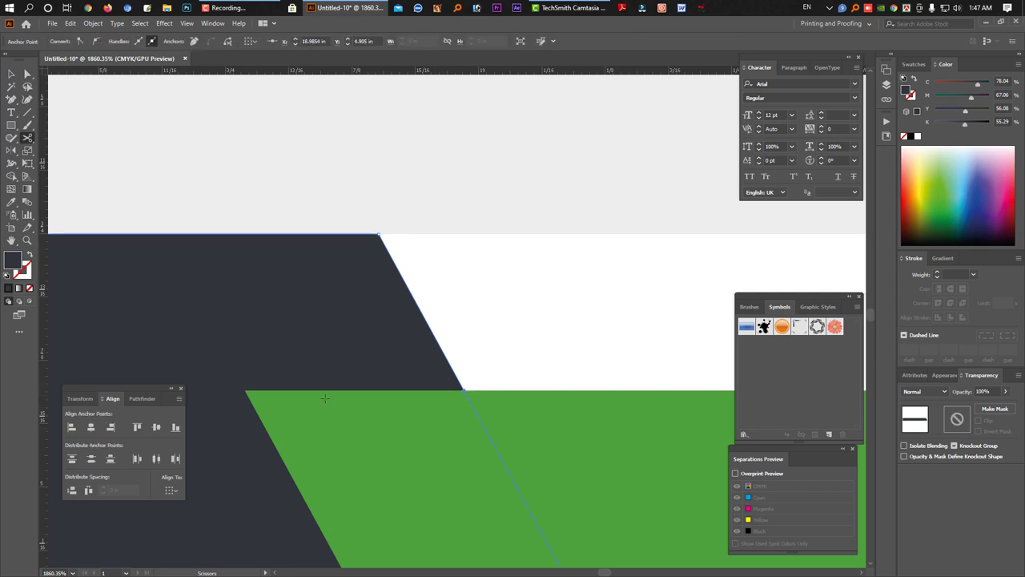
pyautogui.click(379, 233)
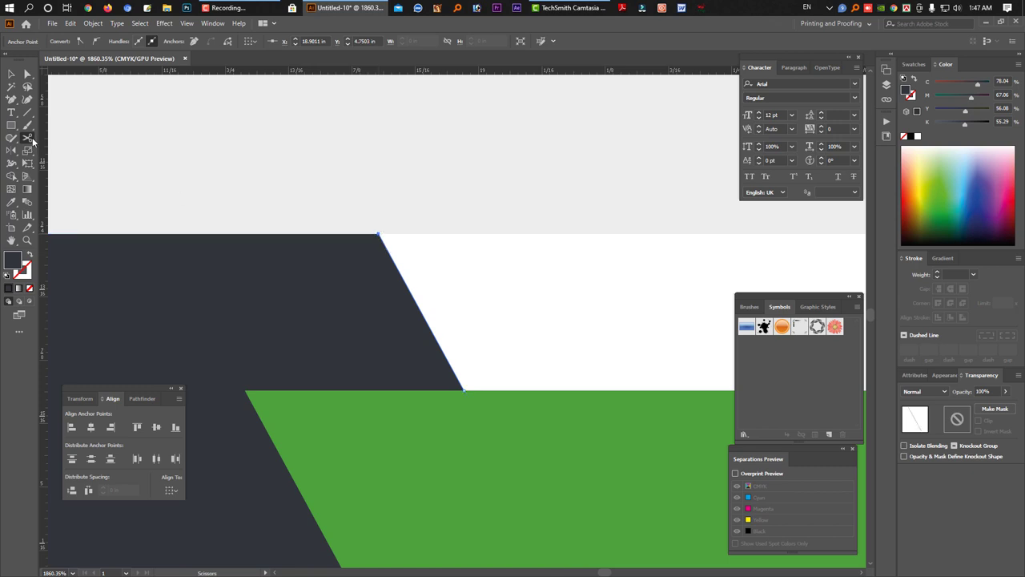
pyautogui.click(27, 74)
pyautogui.click(282, 306)
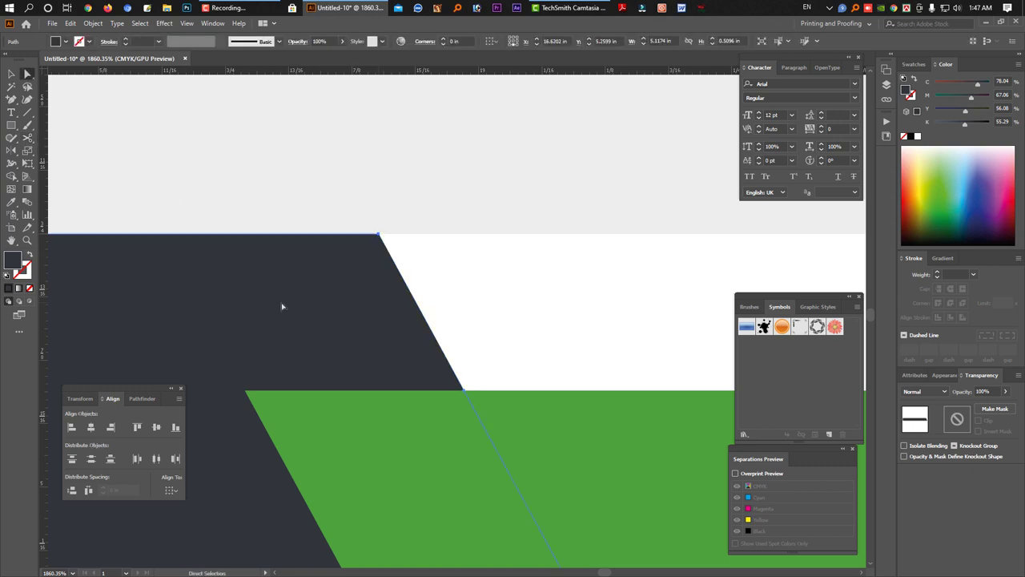
pyautogui.hotkey('ctrl', 'shift', 'a')
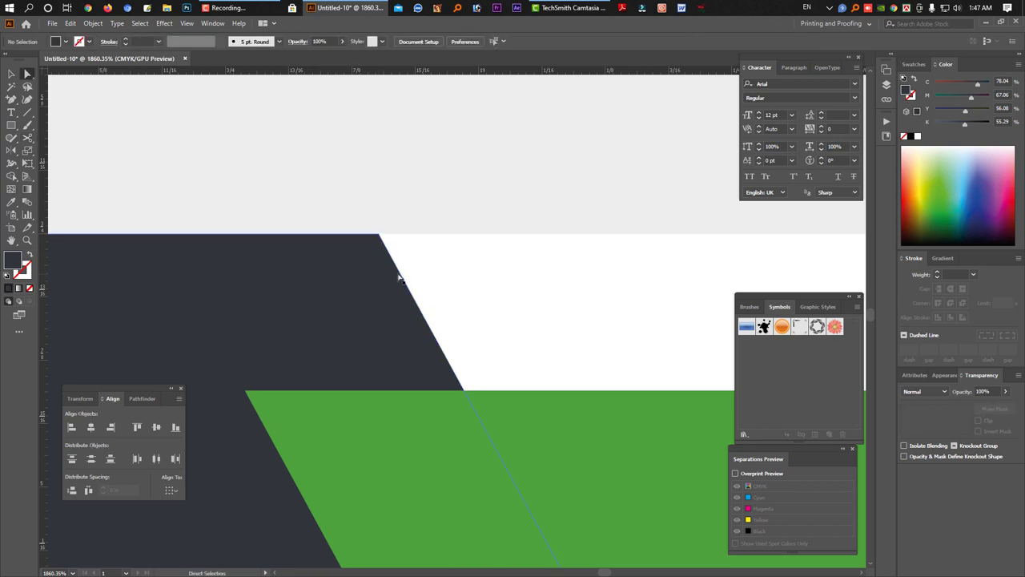
pyautogui.click(412, 274)
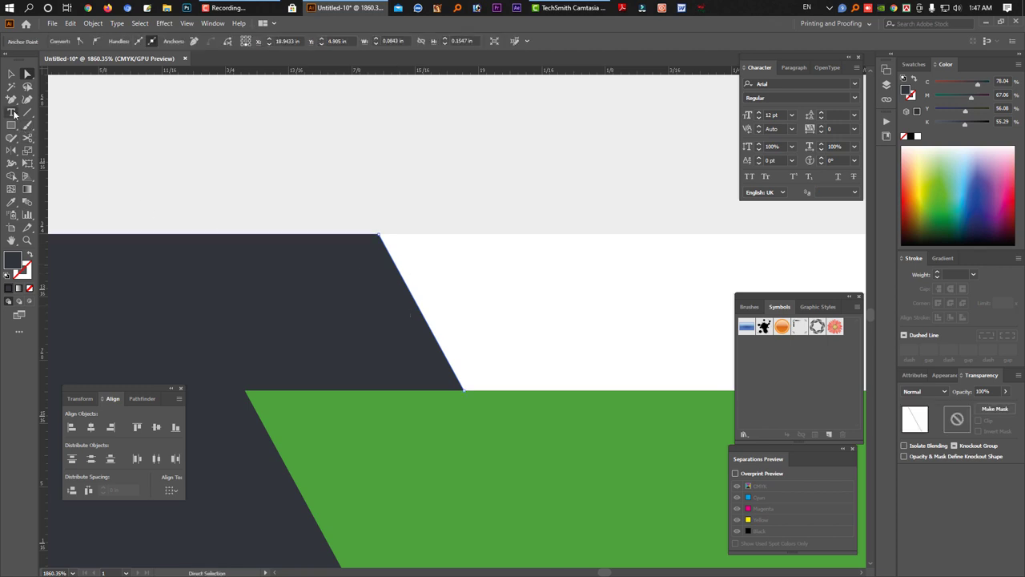
# Draw a Pen-tool triangle from the slant's top corner to the stripe's corner and lower slant corner
pyautogui.click(12, 100)
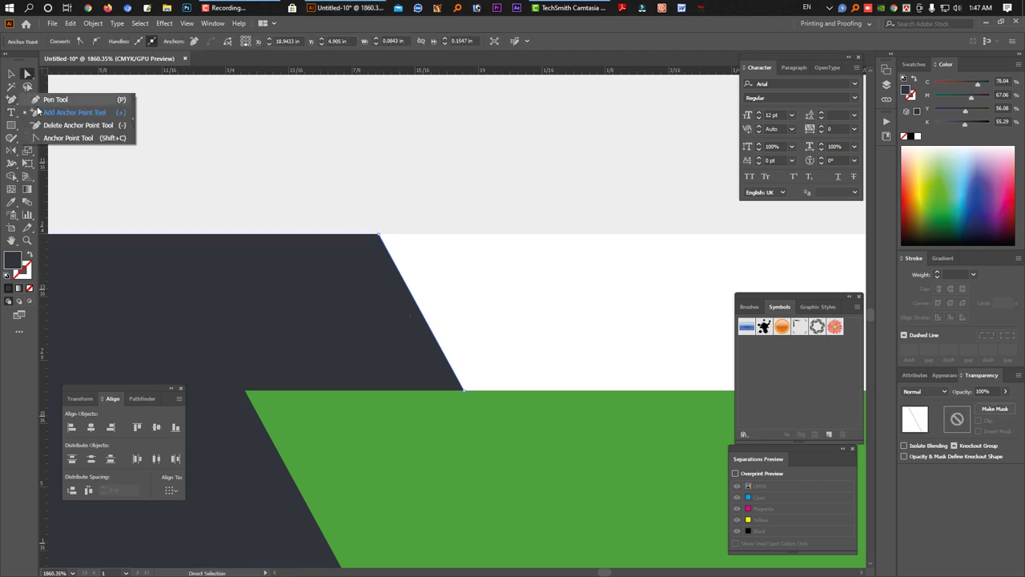
pyautogui.click(380, 236)
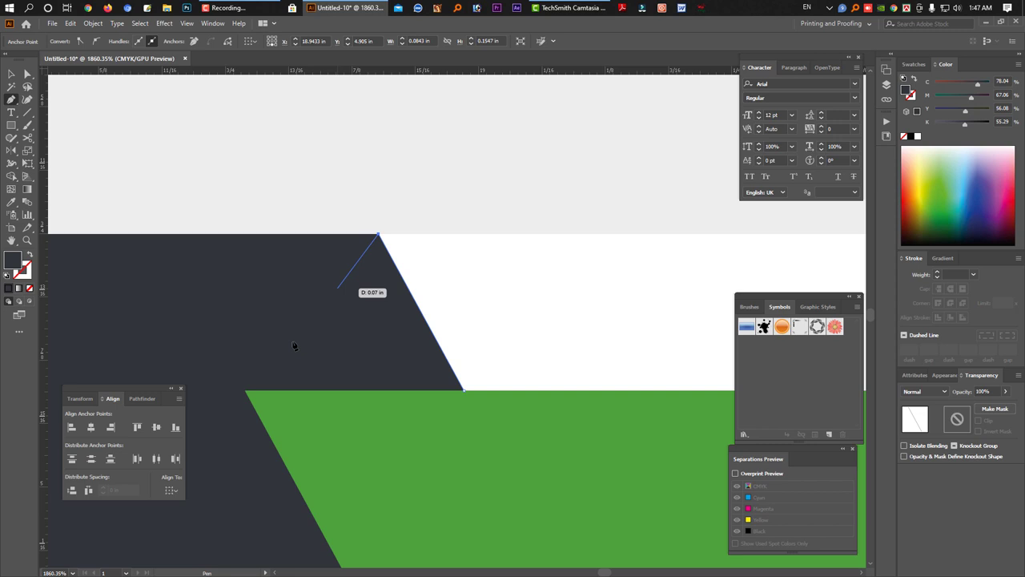
pyautogui.click(246, 390)
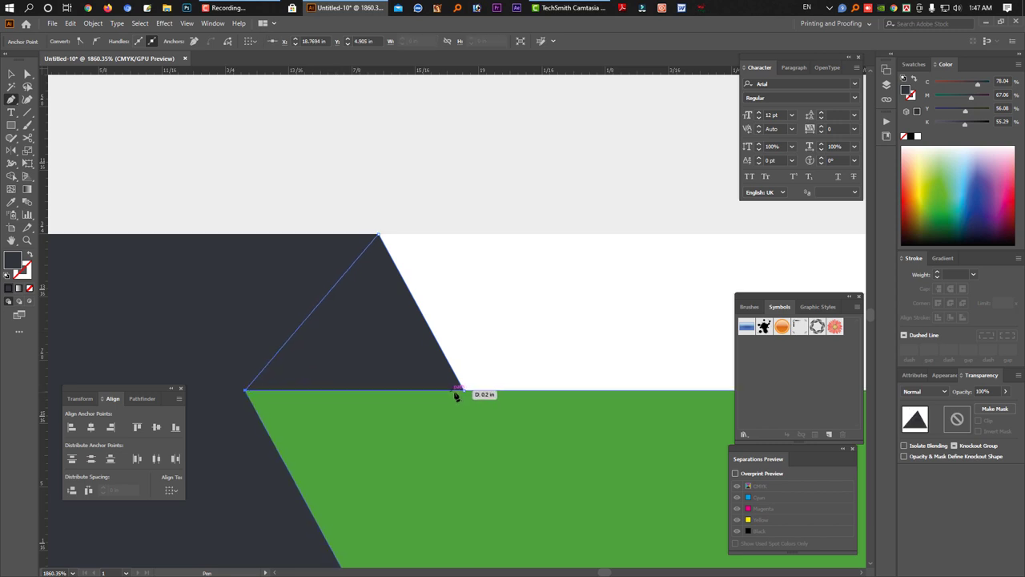
pyautogui.click(466, 398)
pyautogui.press('Tab')
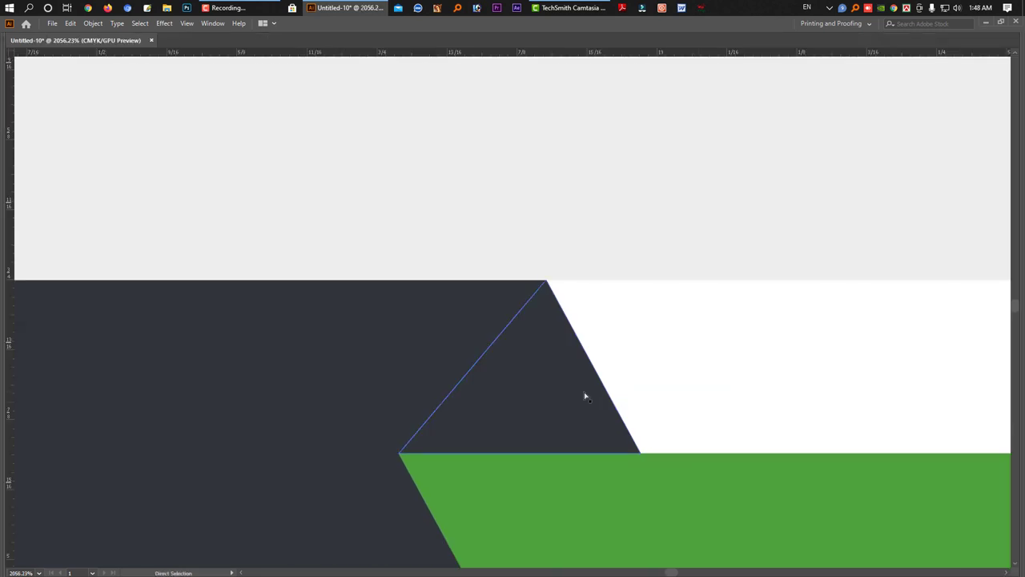
pyautogui.press('Tab')
pyautogui.press('a')
pyautogui.moveTo(576, 408); pyautogui.dragTo(581, 337)
pyautogui.hotkey('ctrl', 'z')
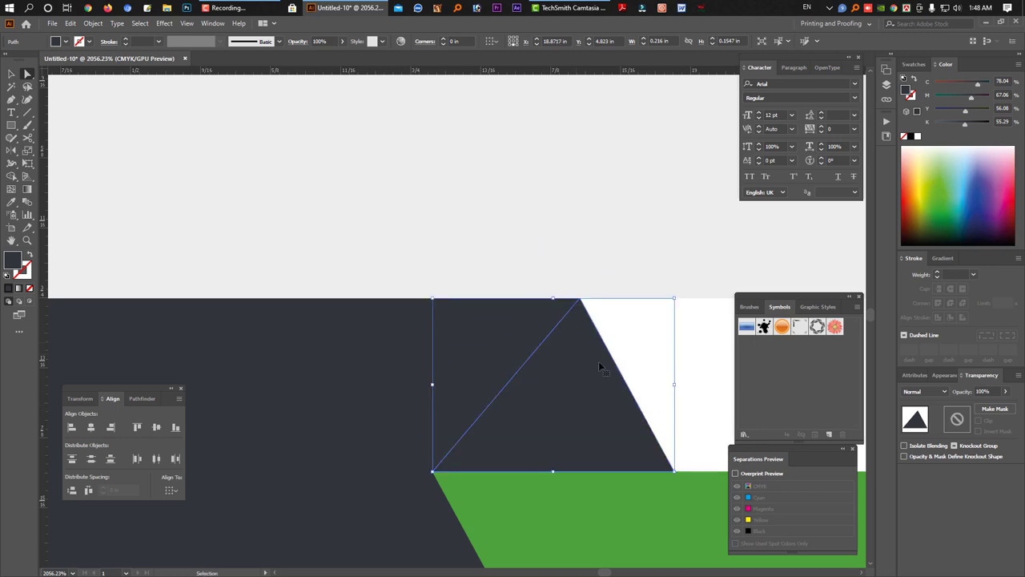
pyautogui.scroll(-3, 332, 323)
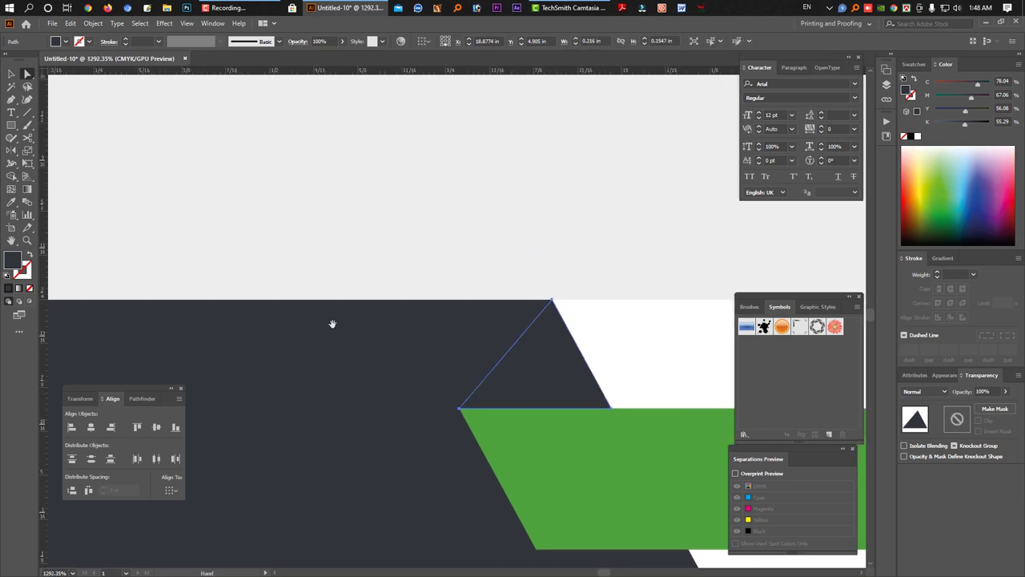
pyautogui.moveTo(601, 419); pyautogui.dragTo(504, 414)
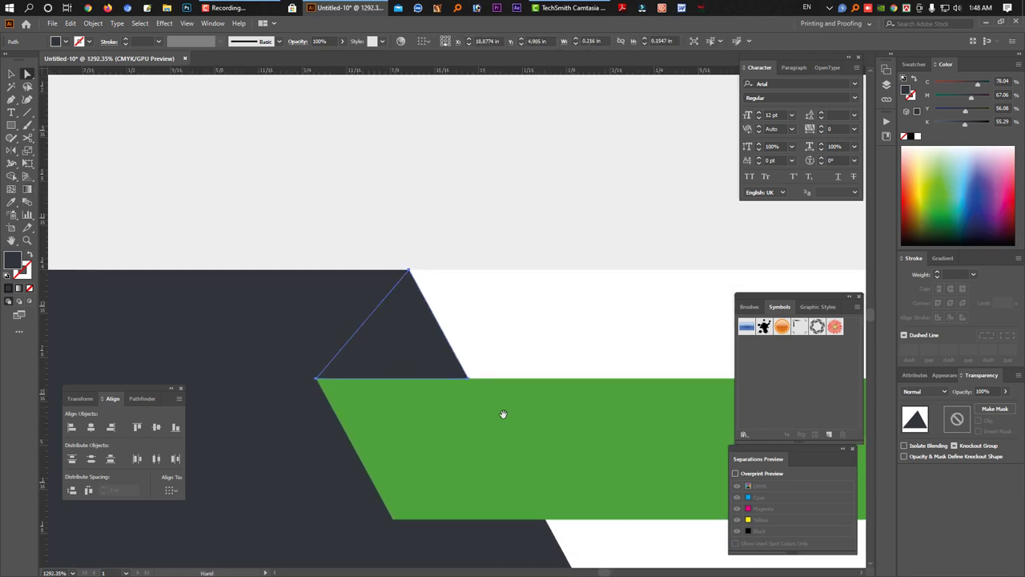
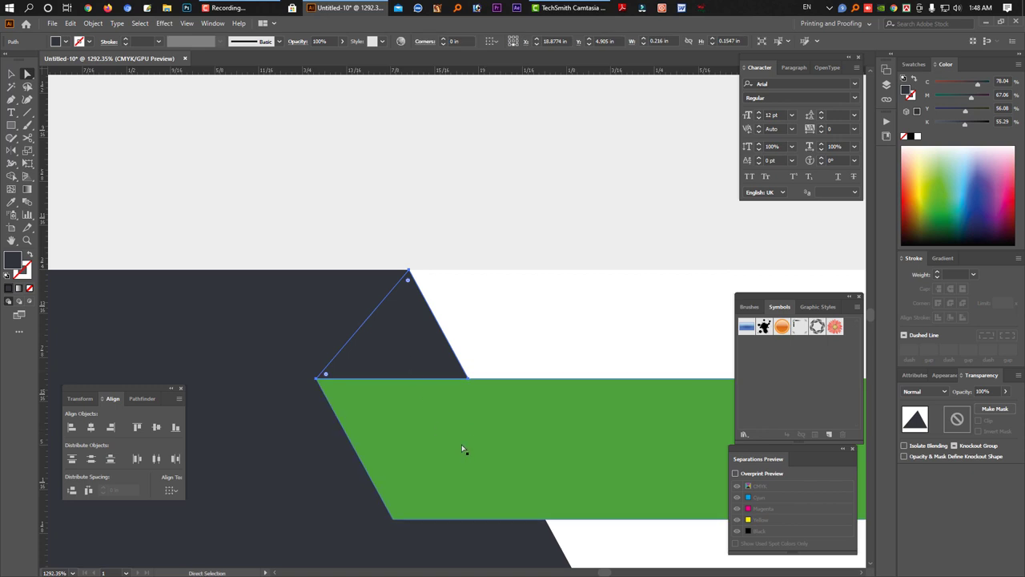
# Fill the triangle with a gradient from dark green to the stripe's sampled green
pyautogui.press('.')
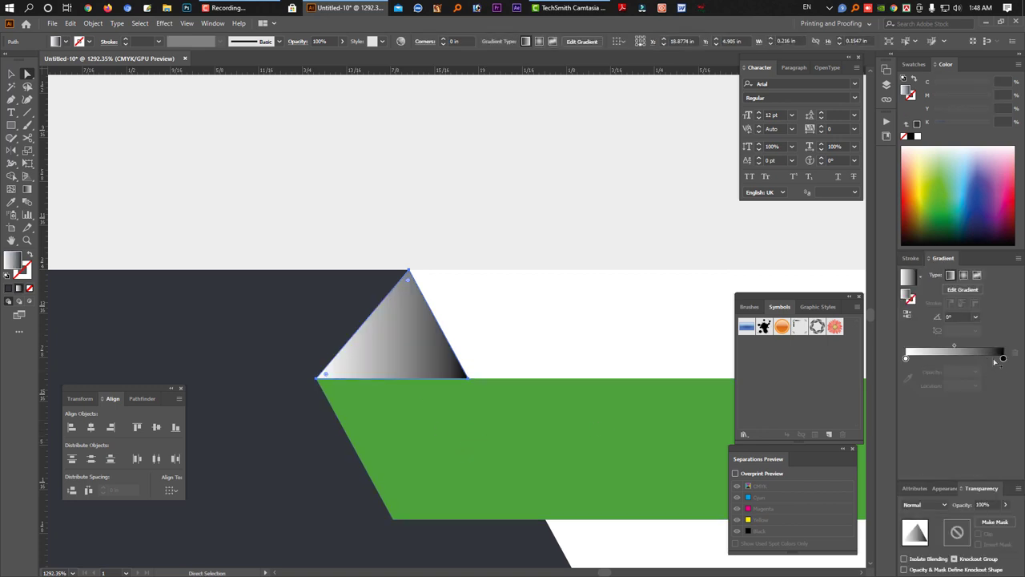
pyautogui.click(1003, 359)
pyautogui.doubleClick(1003, 359)
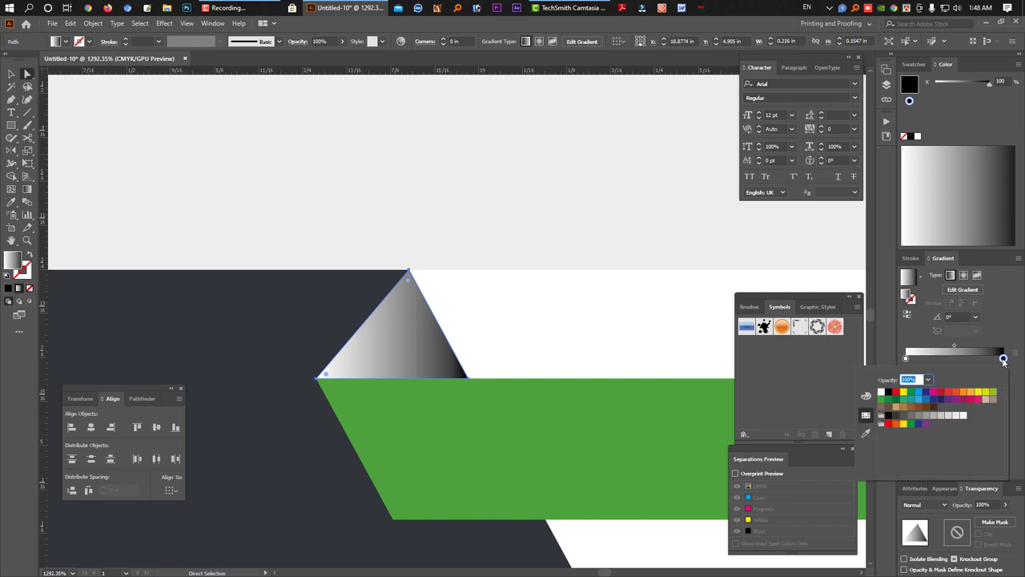
pyautogui.click(898, 400)
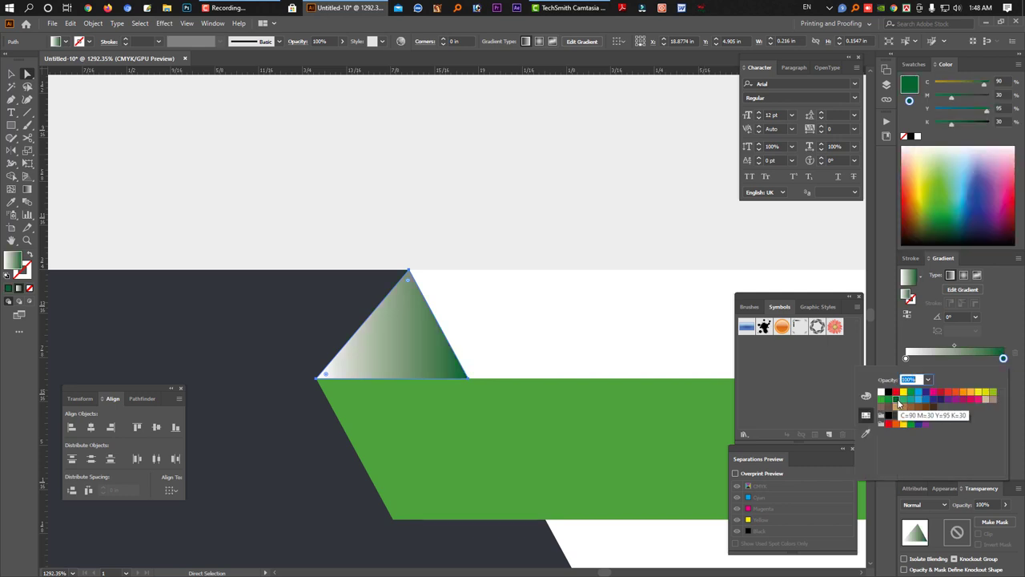
pyautogui.doubleClick(907, 359)
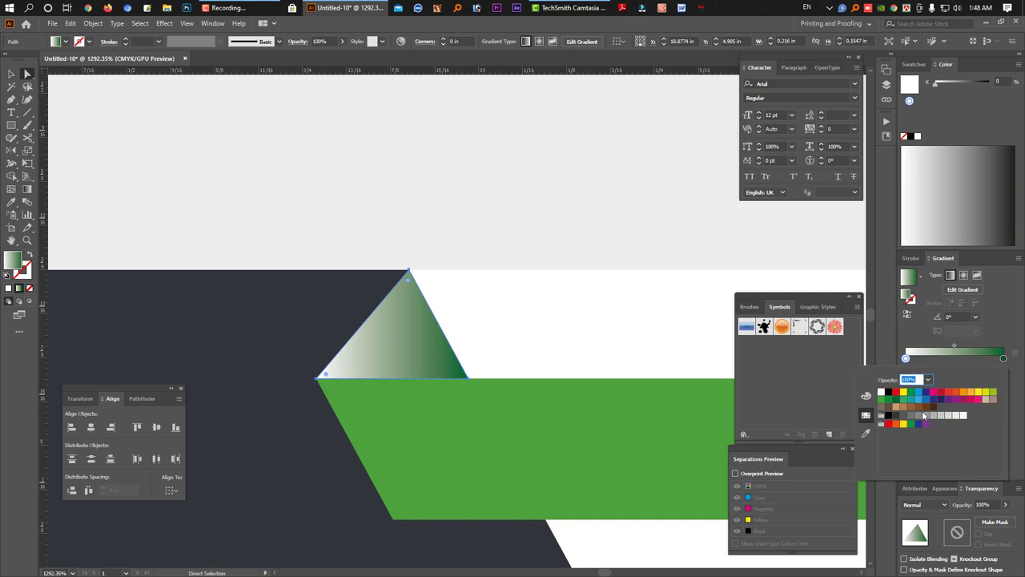
pyautogui.click(866, 437)
pyautogui.click(572, 438)
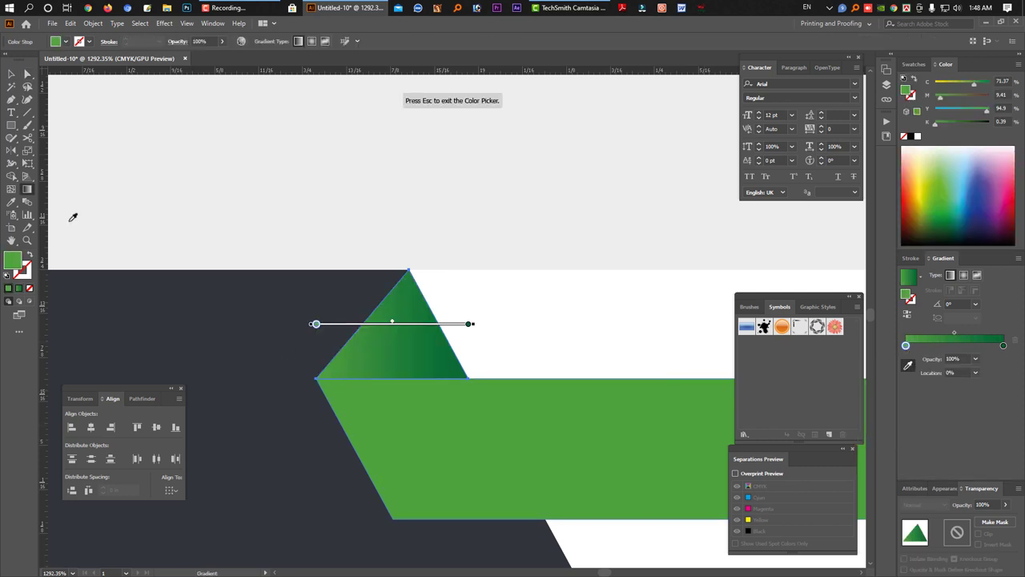
pyautogui.press('Escape')
pyautogui.press('v')
# Reposition the triangle's gradient stops so it blends into the green band
pyautogui.click(306, 274)
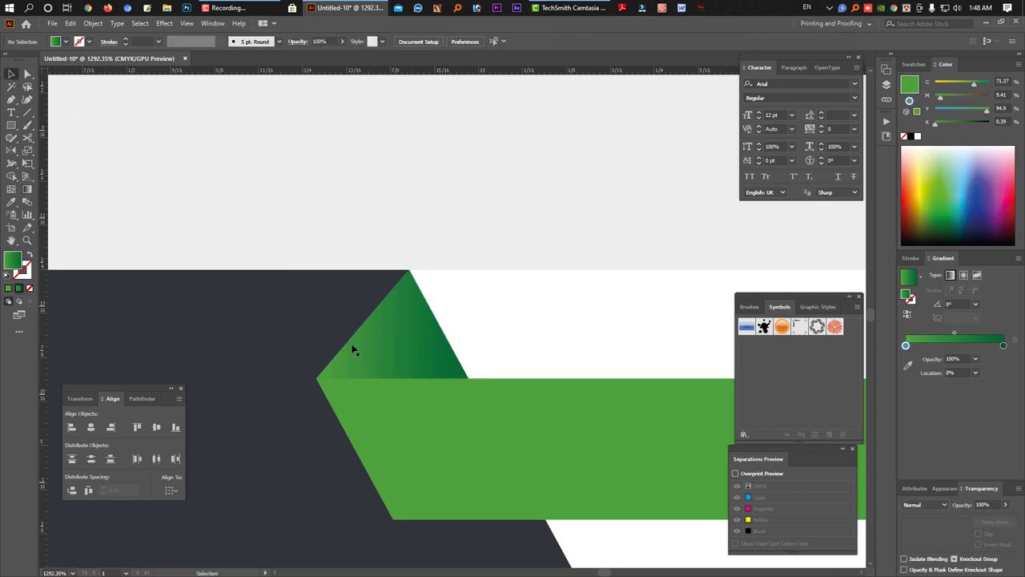
pyautogui.click(413, 332)
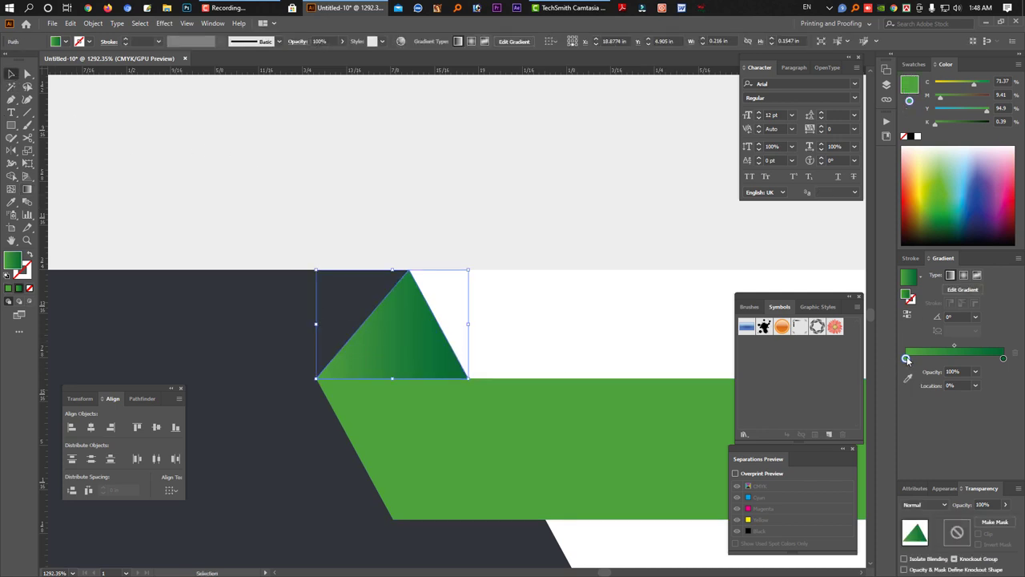
pyautogui.moveTo(906, 358)
pyautogui.mouseDown()
pyautogui.moveTo(981, 358)
pyautogui.moveTo(906, 358)
pyautogui.mouseUp()
pyautogui.moveTo(981, 358)
pyautogui.mouseDown()
pyautogui.moveTo(1004, 358)
pyautogui.moveTo(896, 343)
pyautogui.mouseUp()
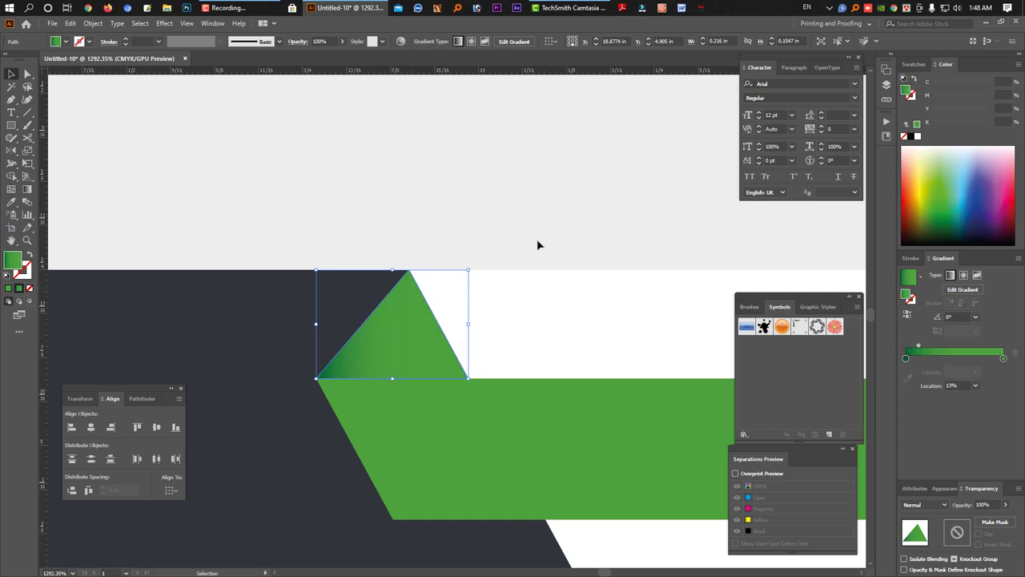
pyautogui.press('Tab')
pyautogui.press('Tab')
pyautogui.click(617, 366)
pyautogui.press('Tab')
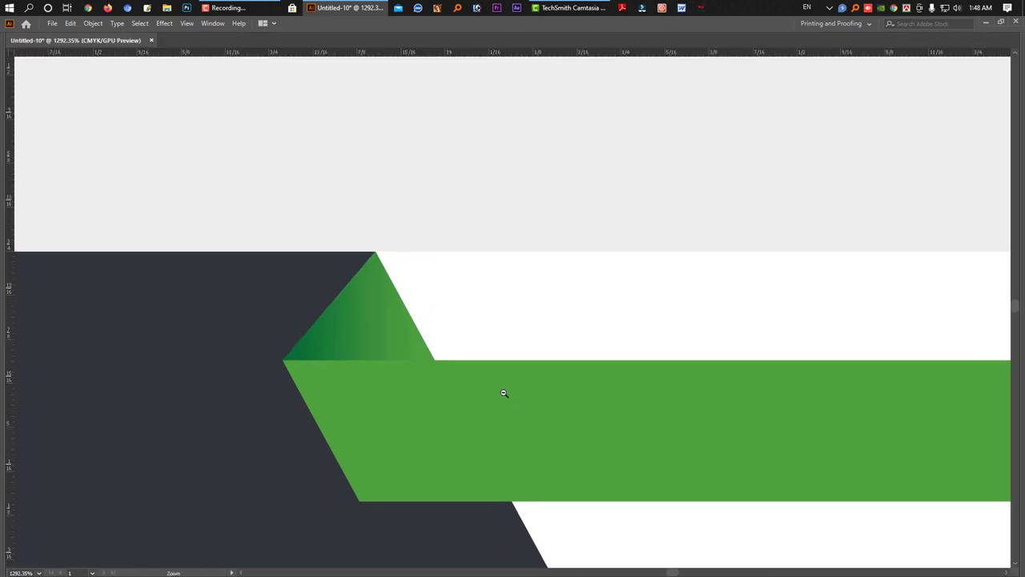
# Alt-drag a copy of the green stripe to the right to lengthen it
pyautogui.keyDown('alt'); pyautogui.click(771, 441); pyautogui.keyUp('alt')
pyautogui.keyDown('alt'); pyautogui.click(701, 391); pyautogui.keyUp('alt')
pyautogui.keyDown('alt'); pyautogui.click(769, 387); pyautogui.keyUp('alt')
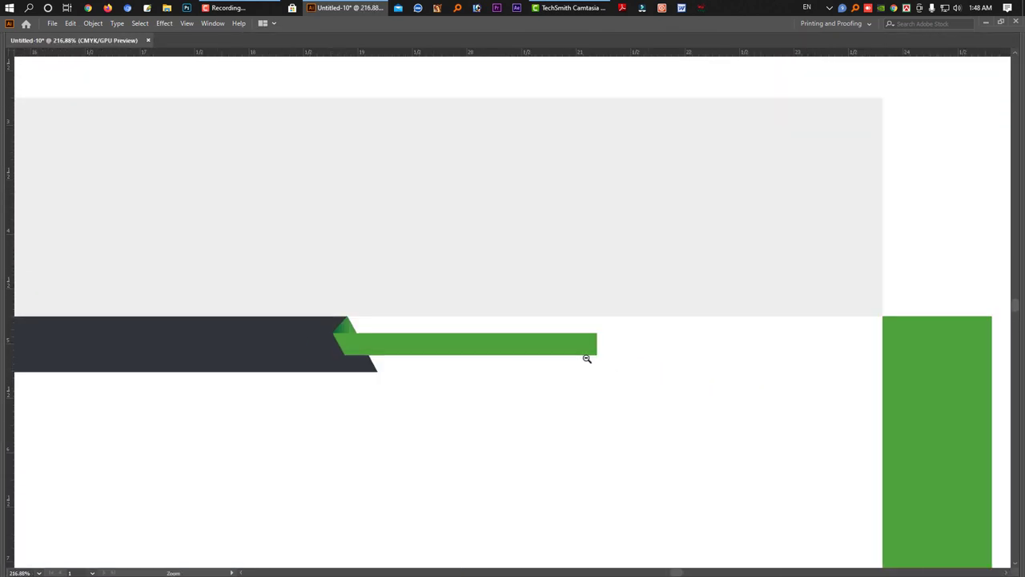
pyautogui.keyDown('alt'); pyautogui.click(585, 357); pyautogui.keyUp('alt')
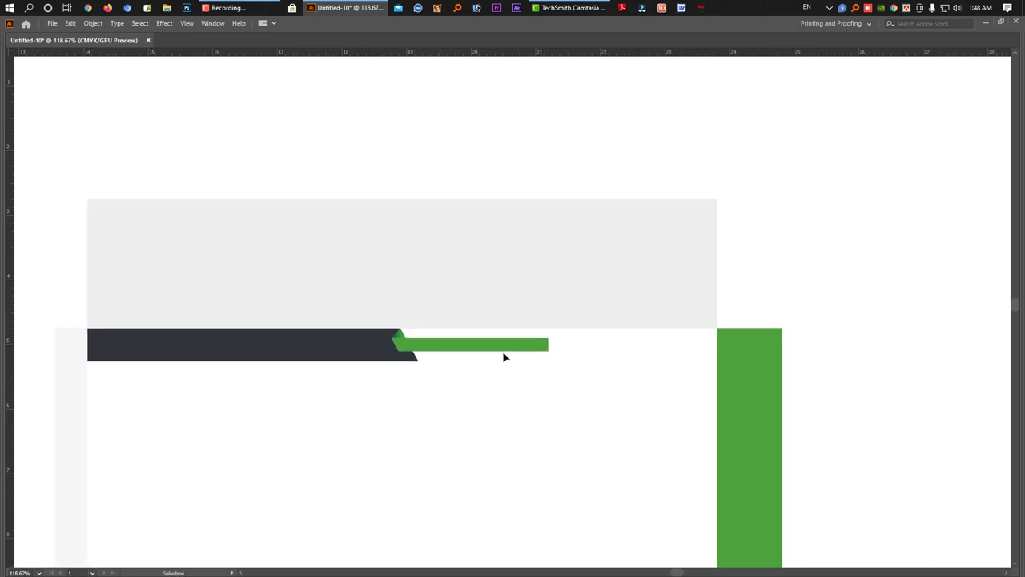
pyautogui.moveTo(427, 346); pyautogui.dragTo(502, 343)
pyautogui.keyDown('ctrl'); pyautogui.click(459, 324); pyautogui.keyUp('ctrl')
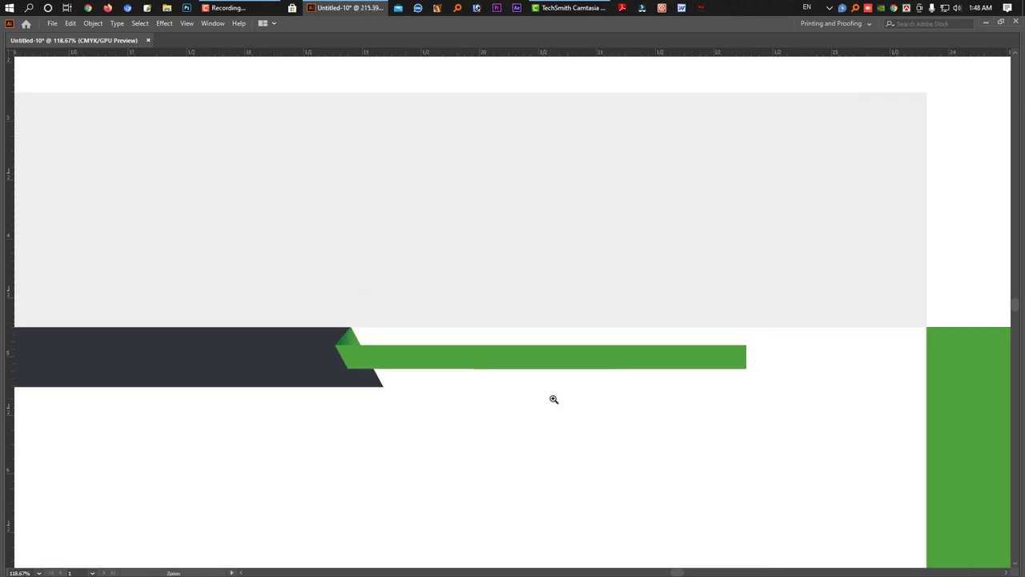
# Recolour the copied stripe piece dark navy sampled from the dark panel
pyautogui.click(550, 405)
pyautogui.scroll(2, 549, 406)
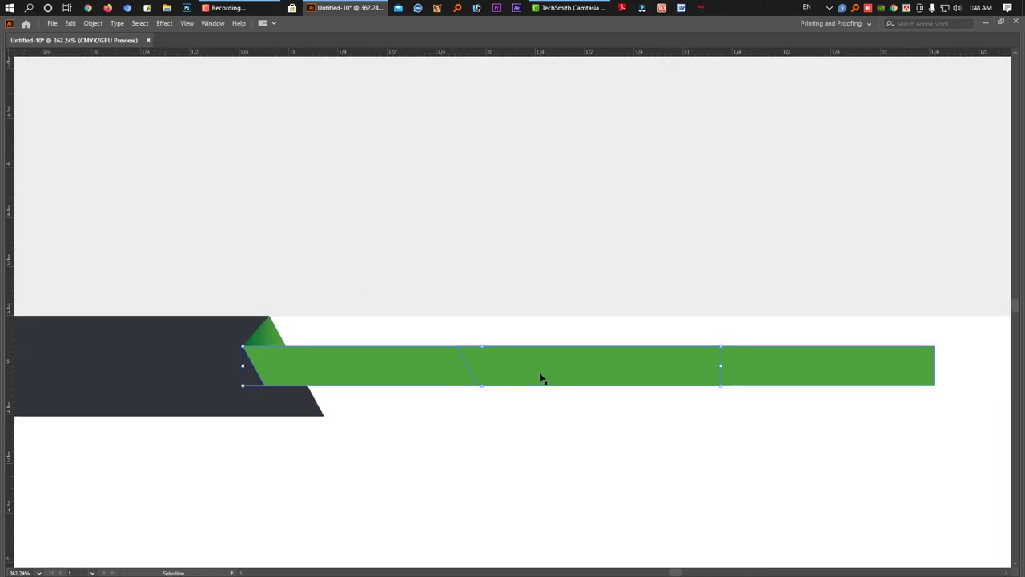
pyautogui.click(540, 377)
pyautogui.press('Tab')
pyautogui.press('Tab')
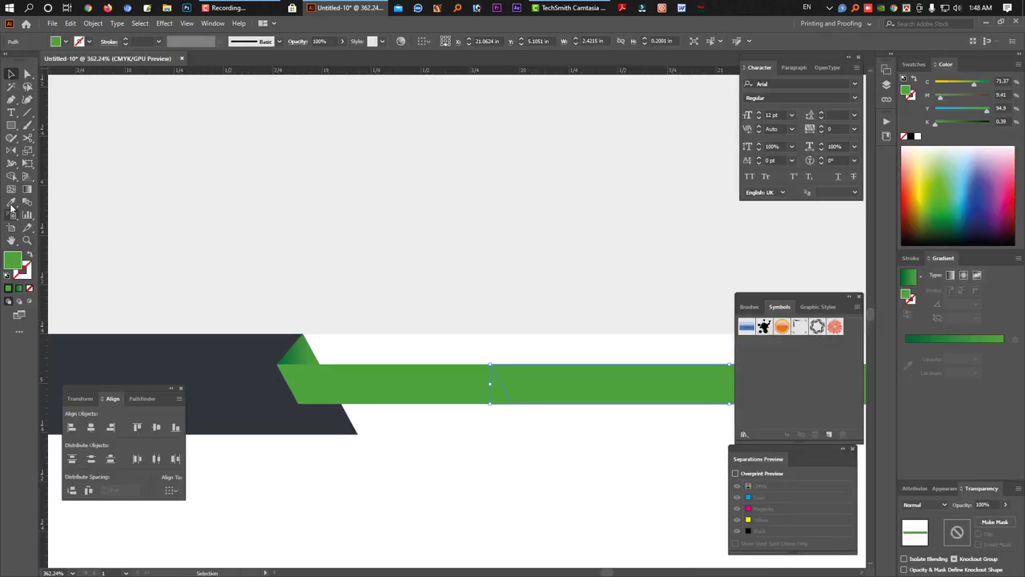
pyautogui.click(11, 201)
pyautogui.click(209, 373)
pyautogui.press('v')
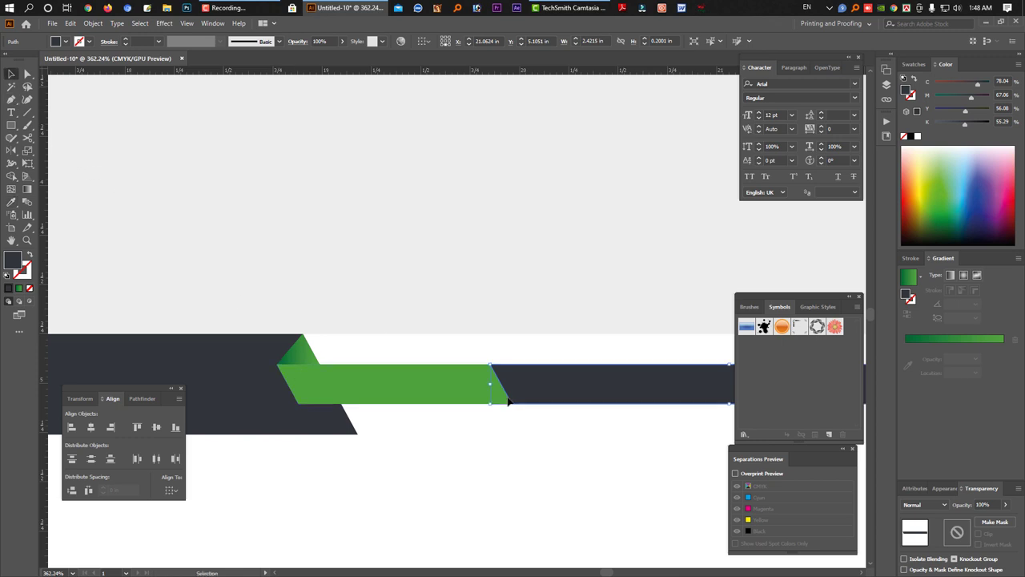
# Shift the dark navy piece slightly right, leaving a thin gap from the green
pyautogui.press('Tab')
pyautogui.moveTo(504, 365); pyautogui.dragTo(524, 370)
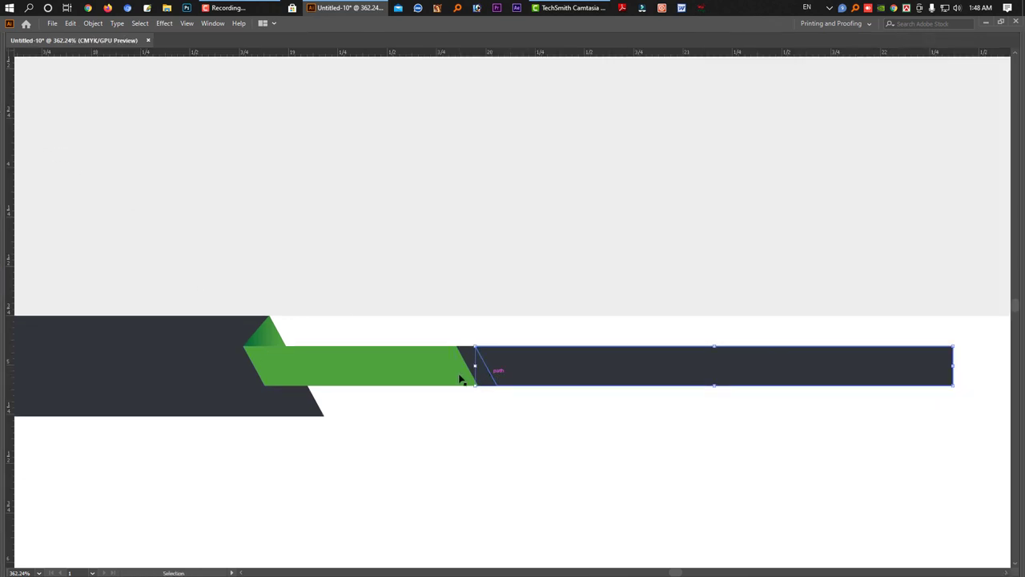
pyautogui.press('Tab')
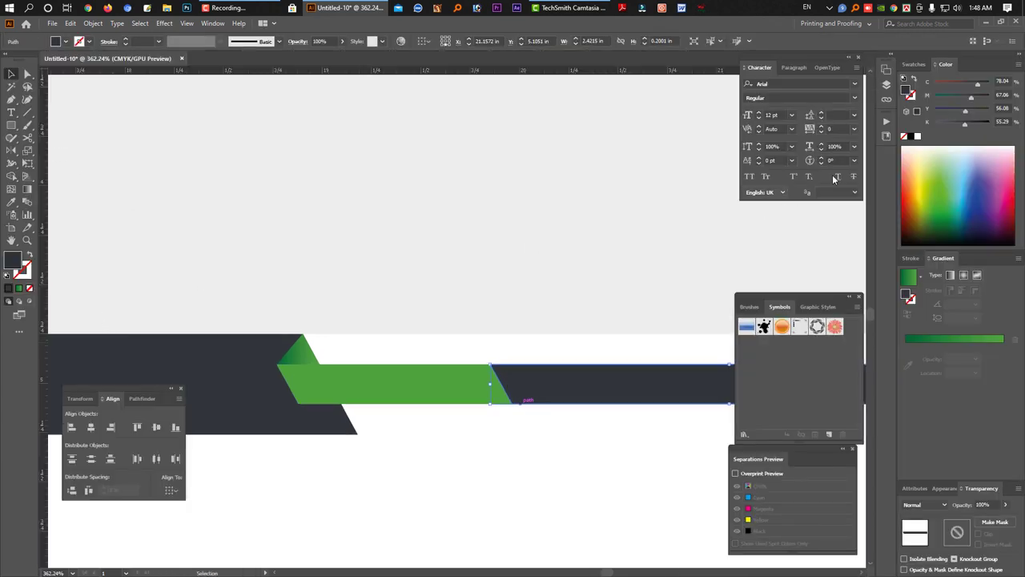
pyautogui.press('Tab')
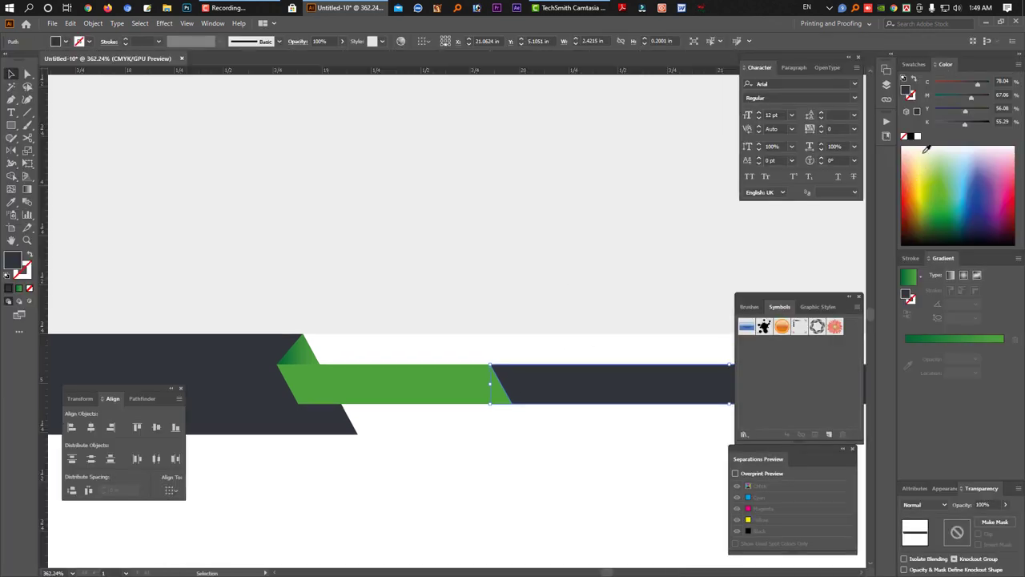
pyautogui.press('Tab')
pyautogui.scroll(-1, 542, 435)
pyautogui.scroll(-1, 618, 446)
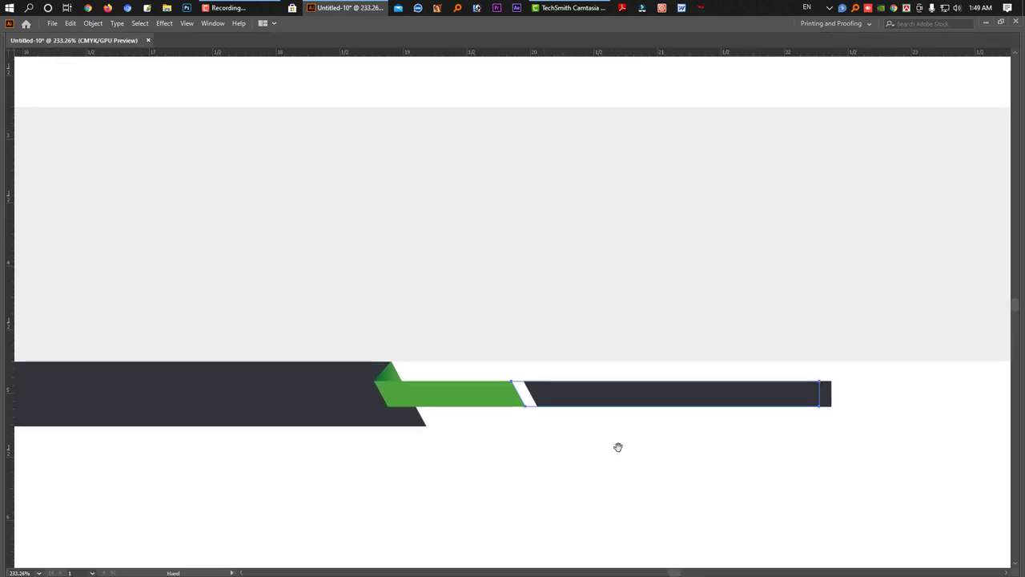
pyautogui.scroll(-1, 552, 446)
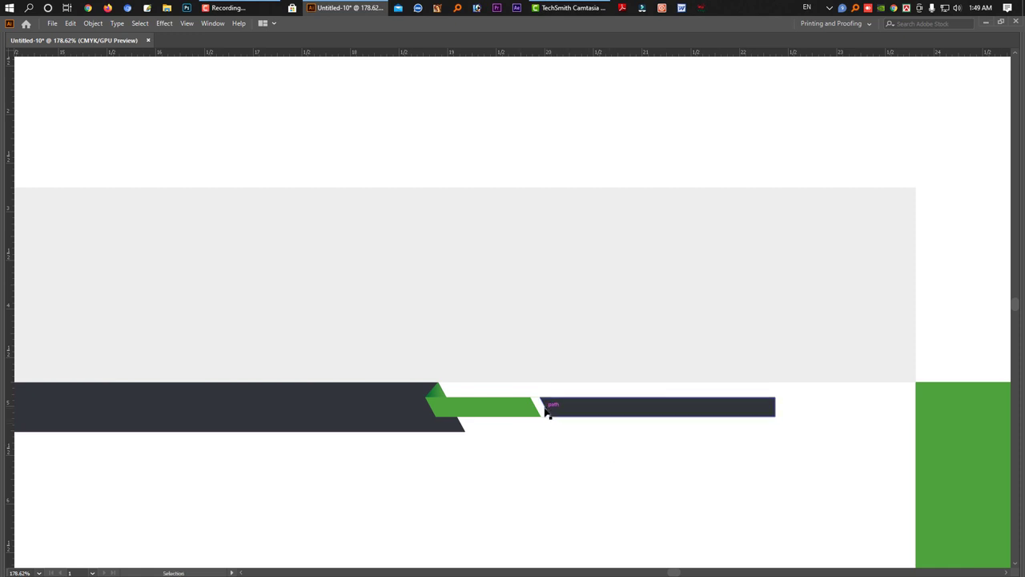
pyautogui.moveTo(552, 412)
pyautogui.mouseDown()
pyautogui.moveTo(564, 414)
pyautogui.moveTo(544, 395)
pyautogui.mouseUp()
pyautogui.scroll(1, 545, 395)
# Trim the overlapping green and dark stripe pieces with Pathfinder Trim
pyautogui.moveTo(544, 442); pyautogui.dragTo(545, 440)
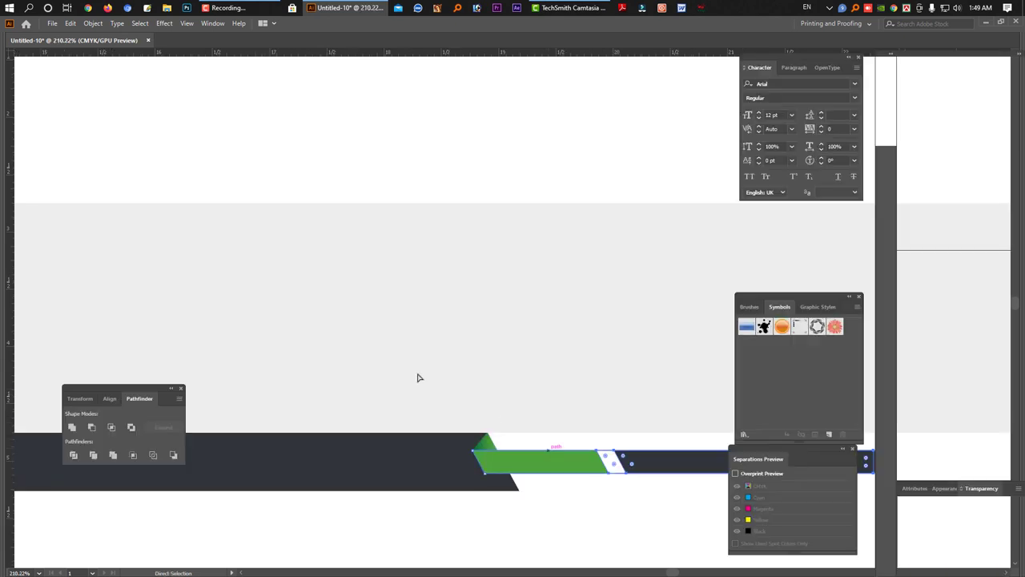
pyautogui.press('Tab')
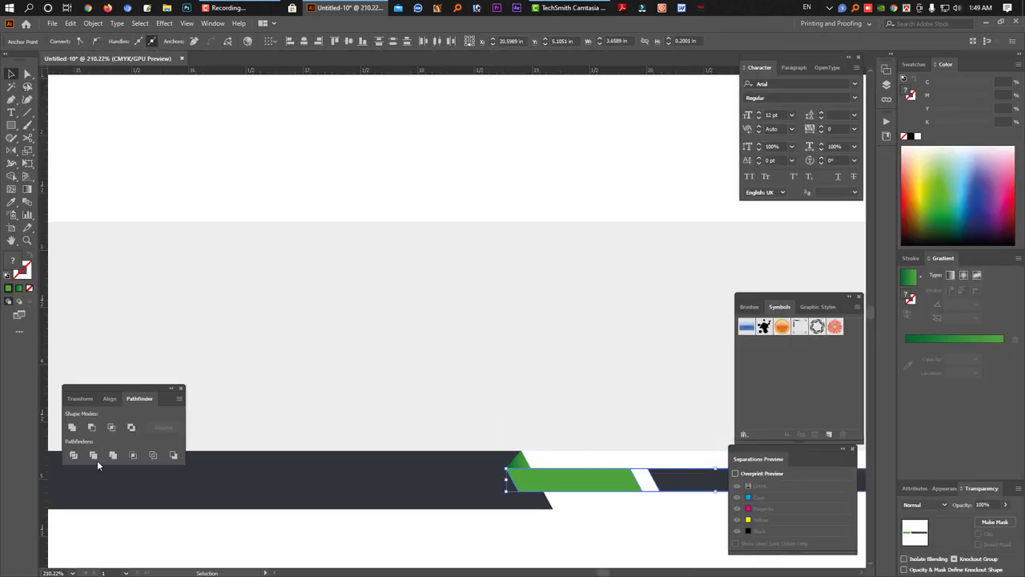
pyautogui.click(94, 457)
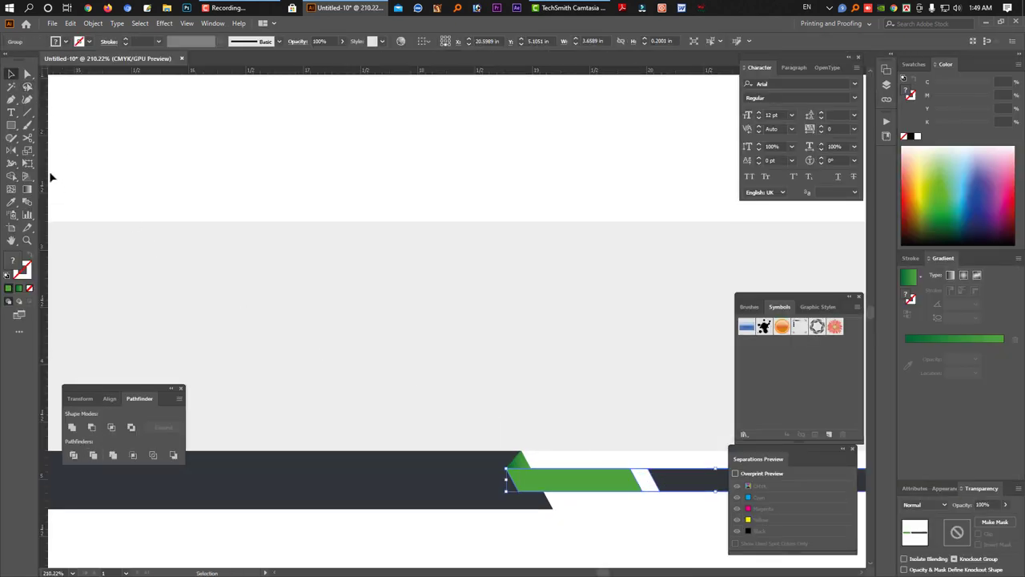
pyautogui.click(28, 74)
pyautogui.press('Tab')
pyautogui.click(772, 513)
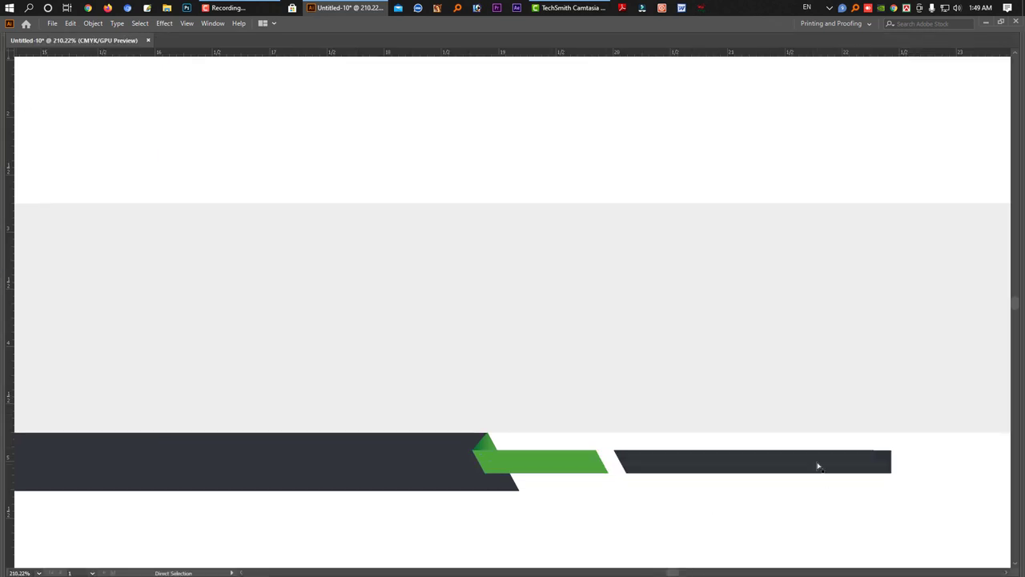
# Slide the dark piece right until it meets the green side flap
pyautogui.moveTo(817, 467); pyautogui.dragTo(842, 506)
pyautogui.hotkey('ctrl', 'z')
pyautogui.scroll(2, 863, 485)
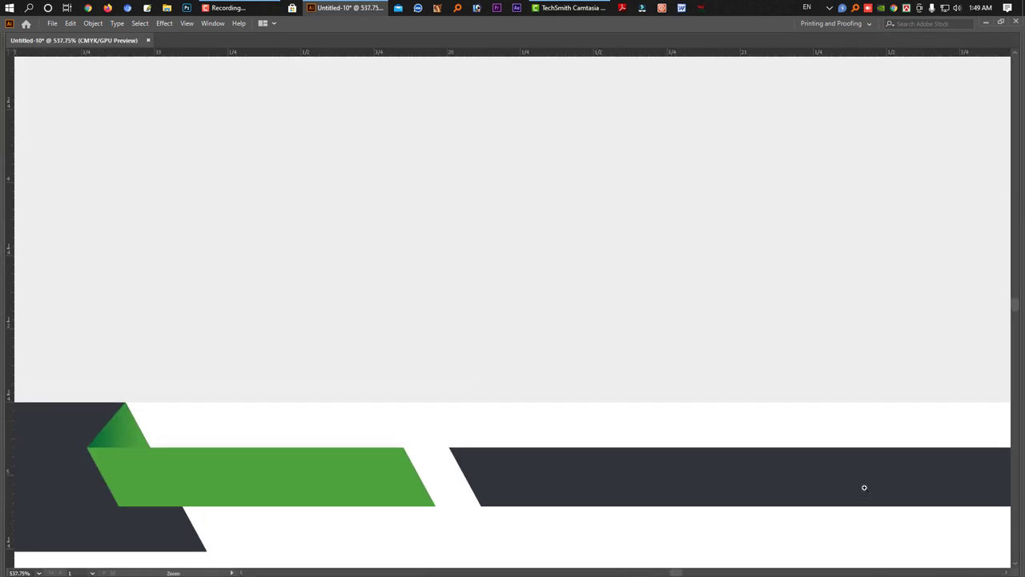
pyautogui.scroll(-3, 437, 451)
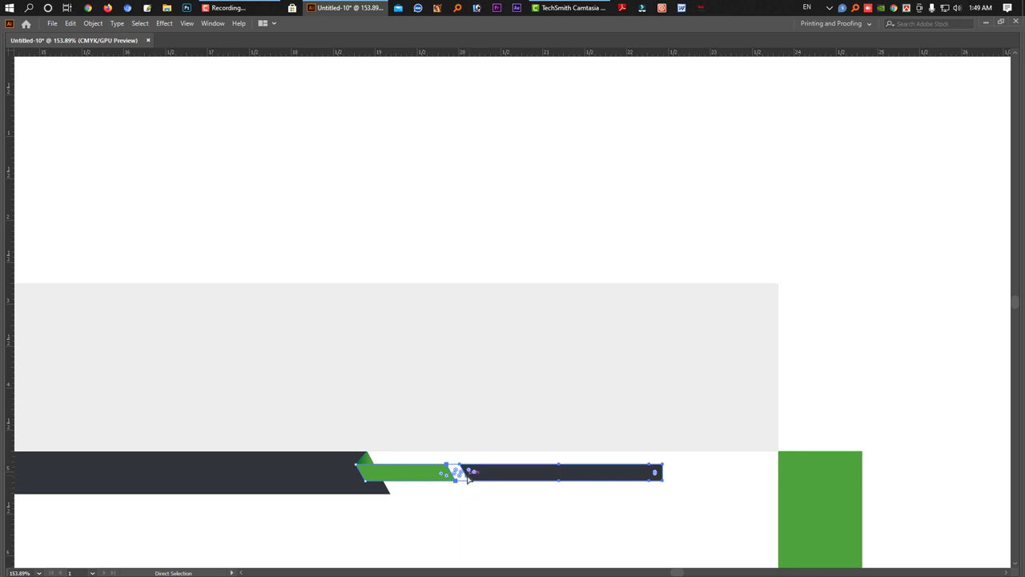
pyautogui.moveTo(469, 477); pyautogui.dragTo(582, 485)
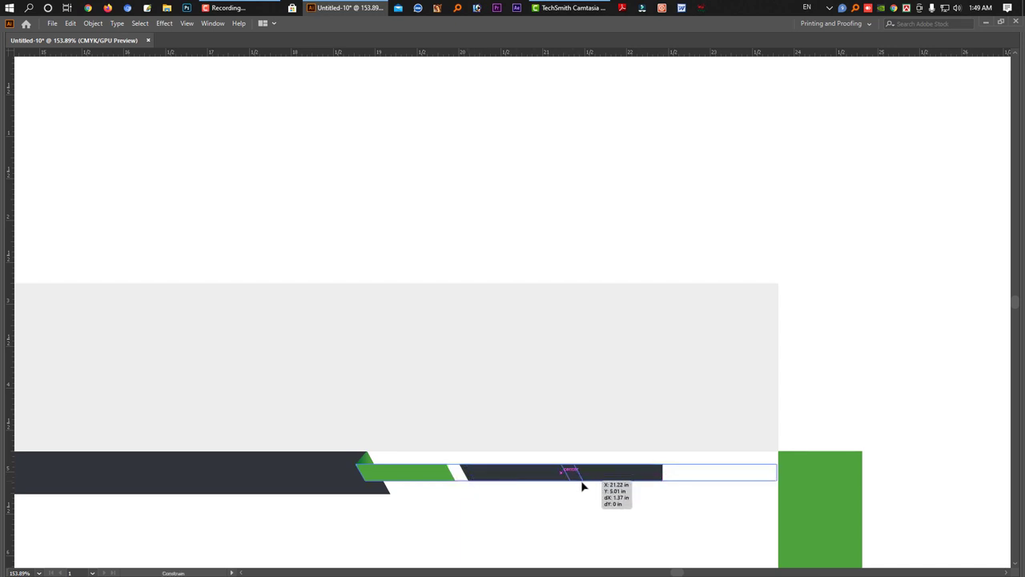
pyautogui.moveTo(583, 486); pyautogui.dragTo(612, 488)
pyautogui.scroll(-2, 561, 480)
pyautogui.scroll(-1, 542, 504)
# Alt-drag a copy of the stripe set down to the front panel's bottom edge
pyautogui.scroll(-3, 486, 414)
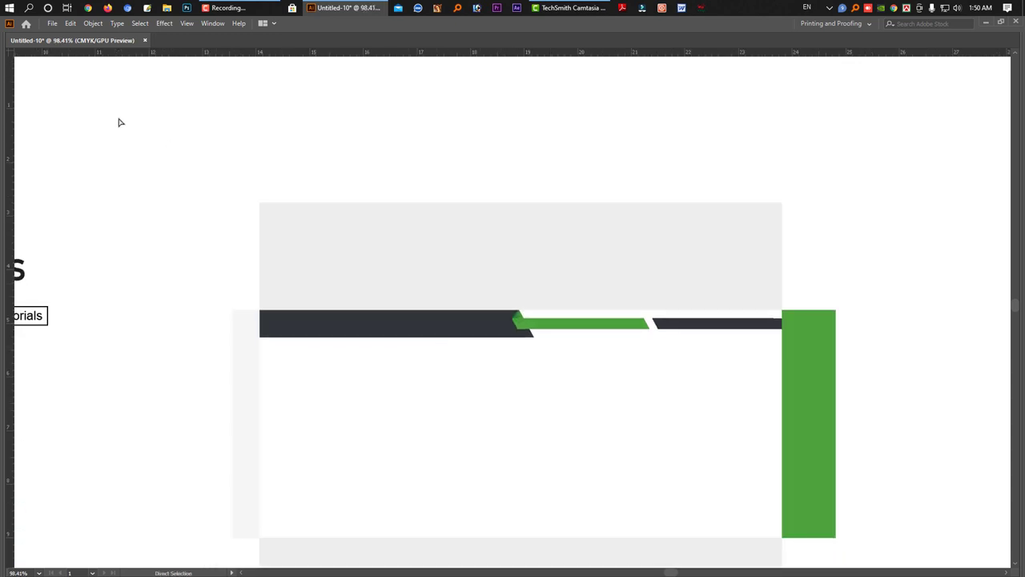
pyautogui.scroll(-3, 579, 201)
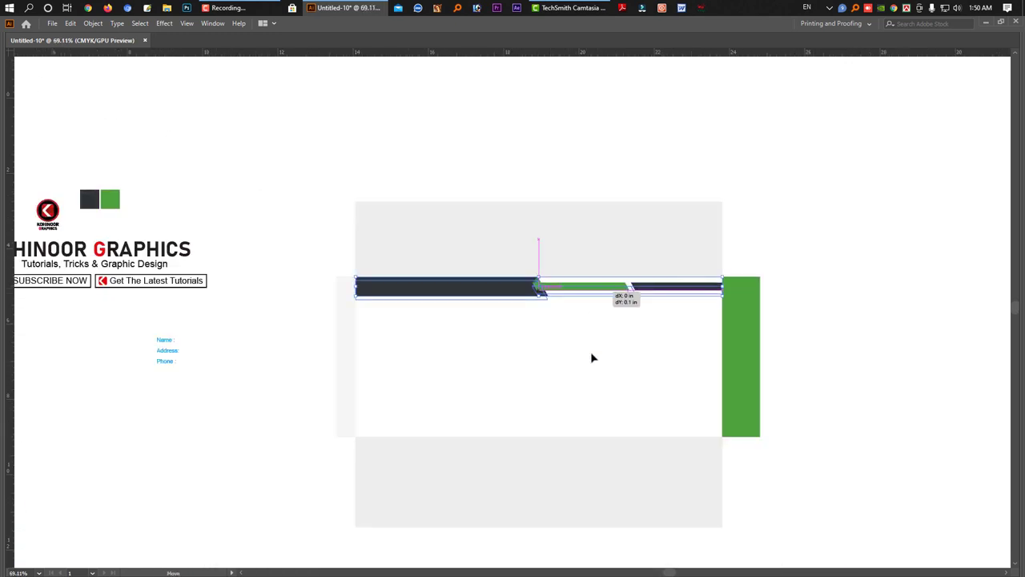
pyautogui.moveTo(604, 295); pyautogui.dragTo(599, 430)
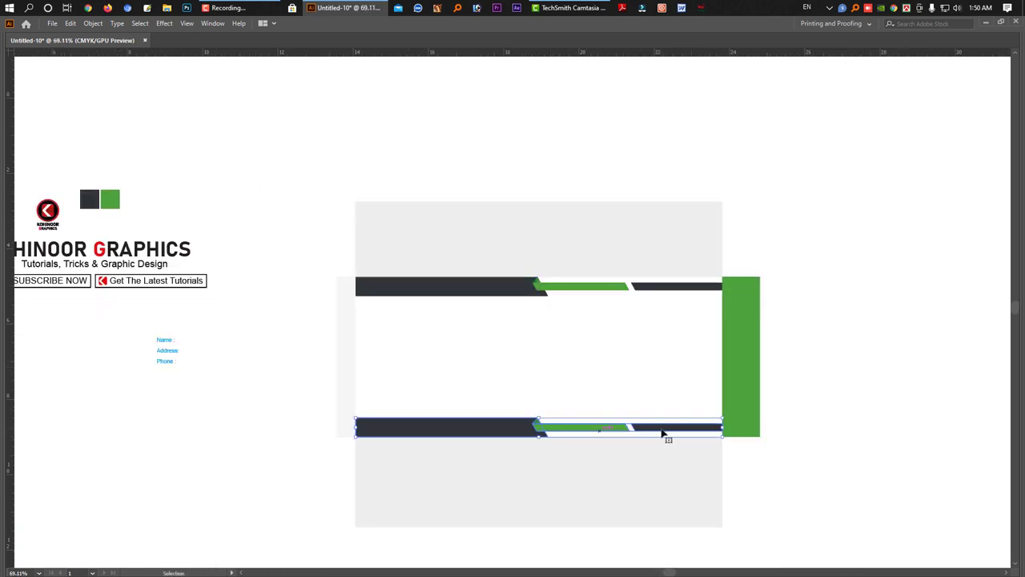
pyautogui.click(638, 397)
pyautogui.hscroll(-3, 488, 349)
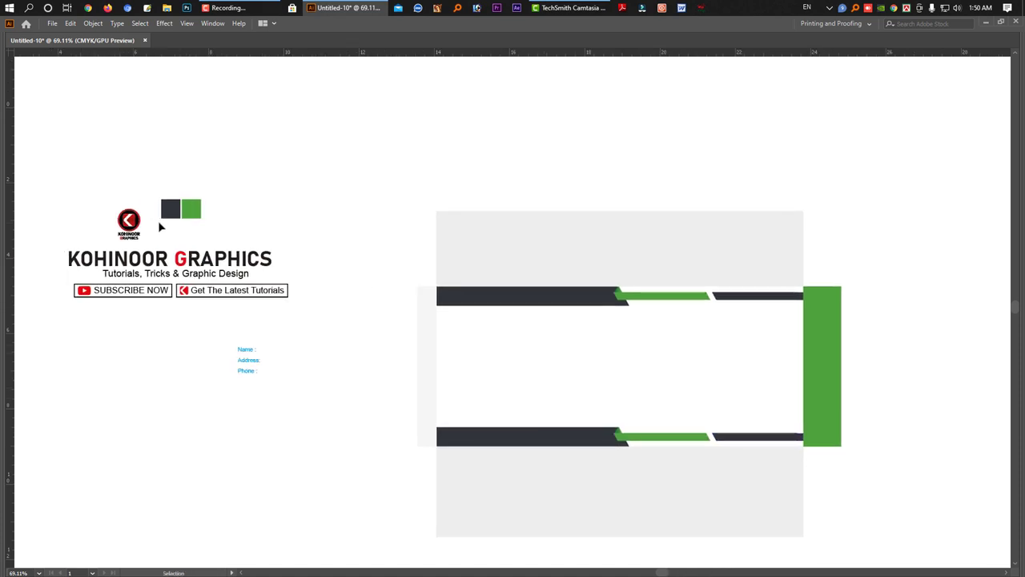
# Select the KOHINOOR GRAPHICS heading, tagline and both buttons together
pyautogui.click(200, 261)
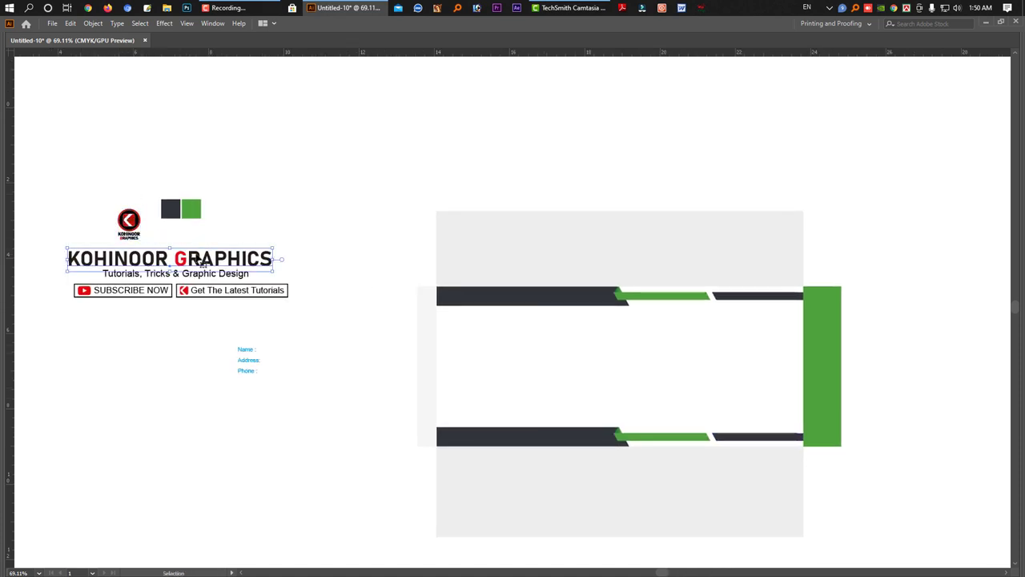
pyautogui.moveTo(321, 314); pyautogui.dragTo(94, 253)
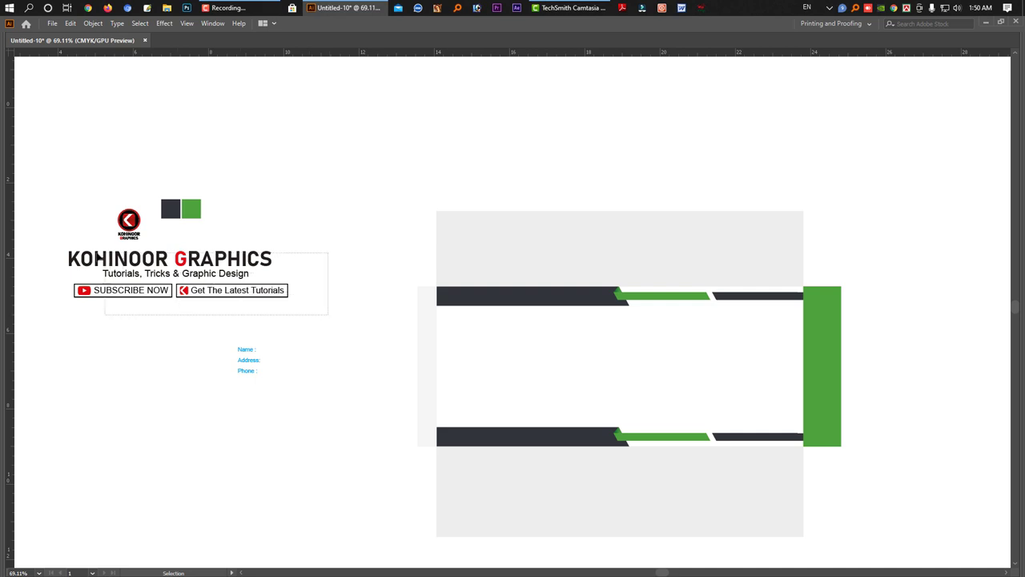
pyautogui.click(301, 288)
pyautogui.moveTo(306, 313); pyautogui.dragTo(96, 252)
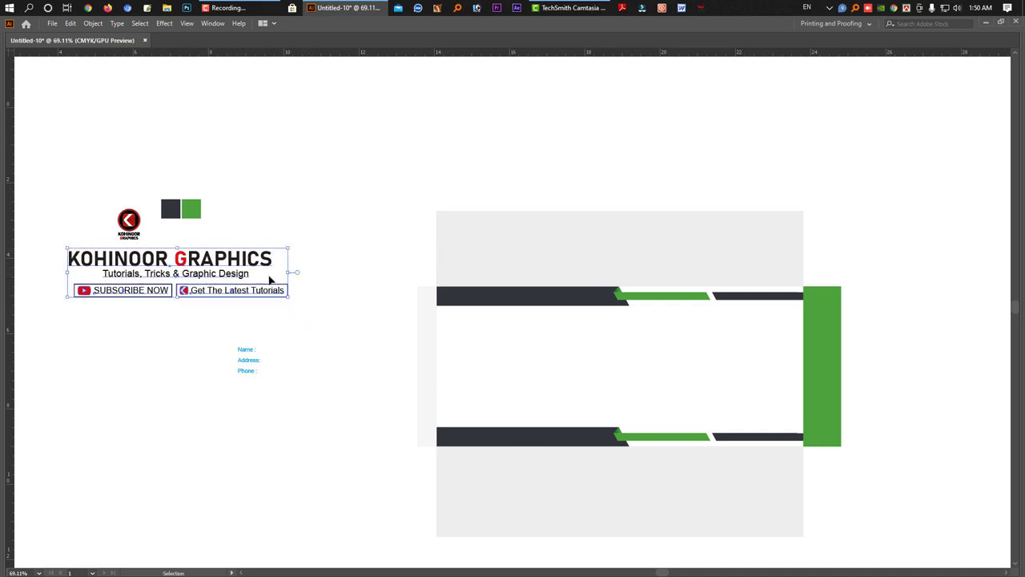
# Recolour the G in KOHINOOR GRAPHICS with sampled green, then reselect tagline and buttons
pyautogui.doubleClick(191, 263)
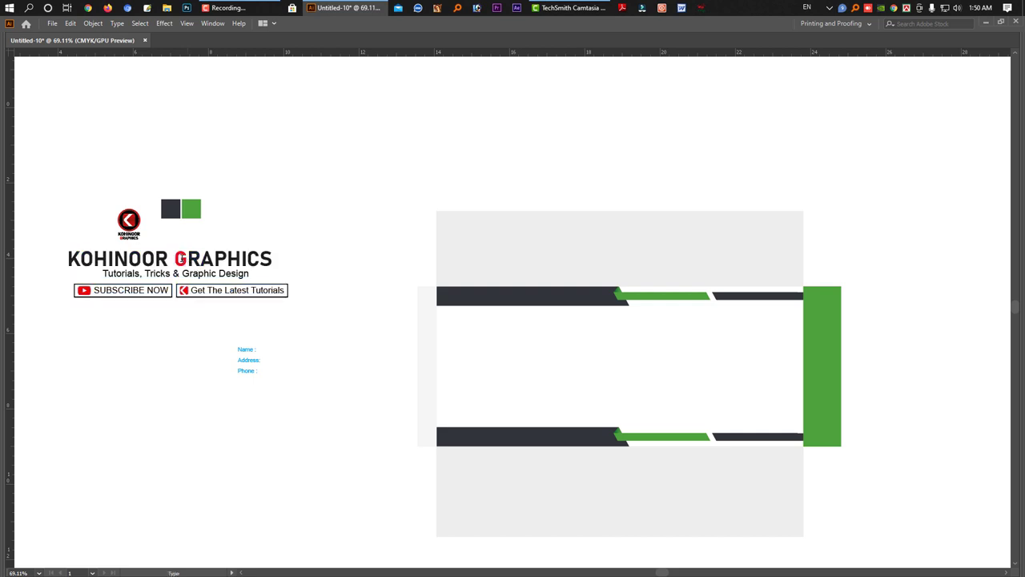
pyautogui.moveTo(175, 259); pyautogui.dragTo(187, 260)
pyautogui.press('Tab')
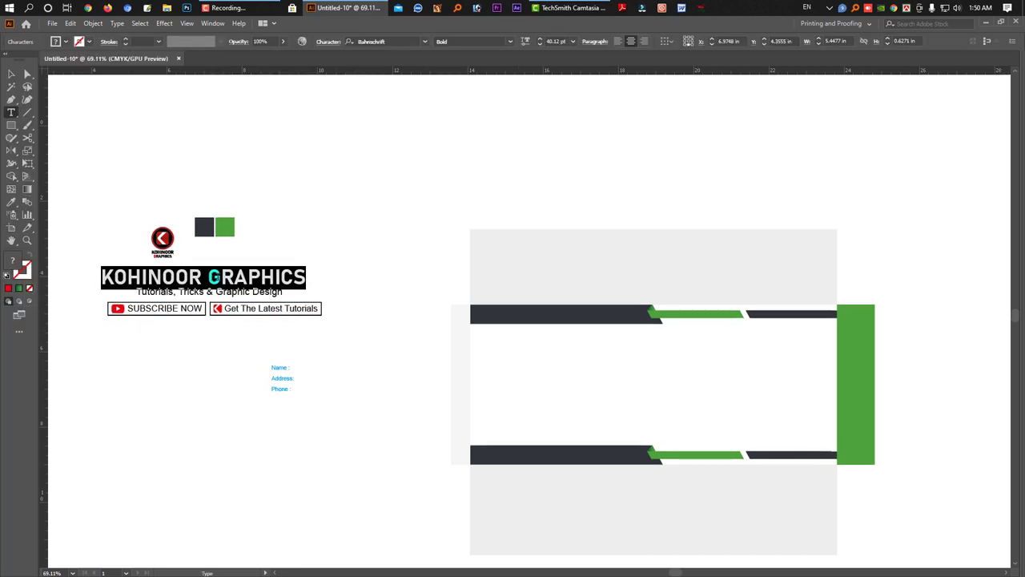
pyautogui.click(11, 201)
pyautogui.click(225, 228)
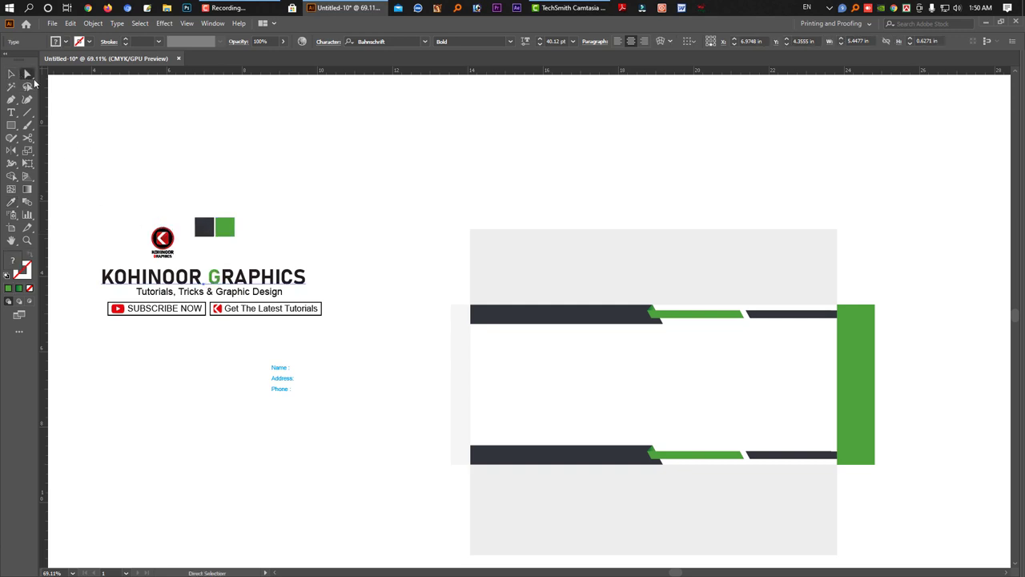
pyautogui.press('Escape')
pyautogui.keyDown('shift'); pyautogui.click(244, 294); pyautogui.keyUp('shift')
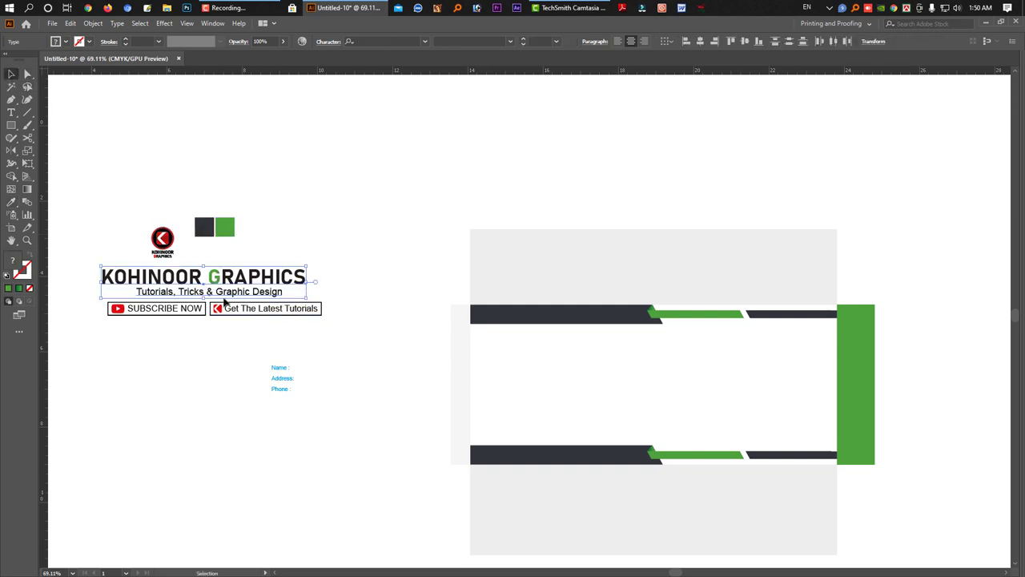
pyautogui.keyDown('shift'); pyautogui.click(227, 308); pyautogui.keyUp('shift')
pyautogui.press('Tab')
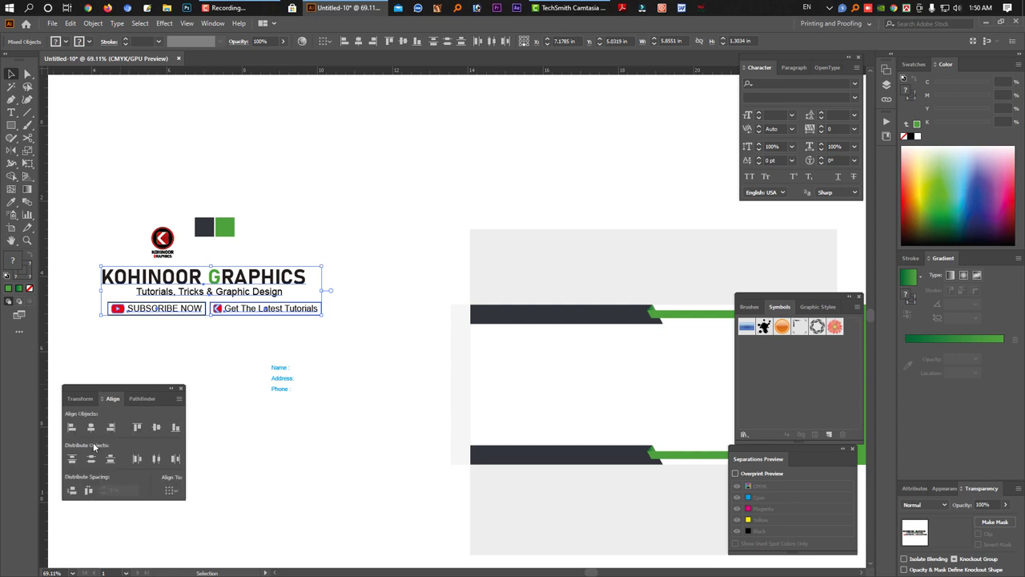
pyautogui.press('Tab')
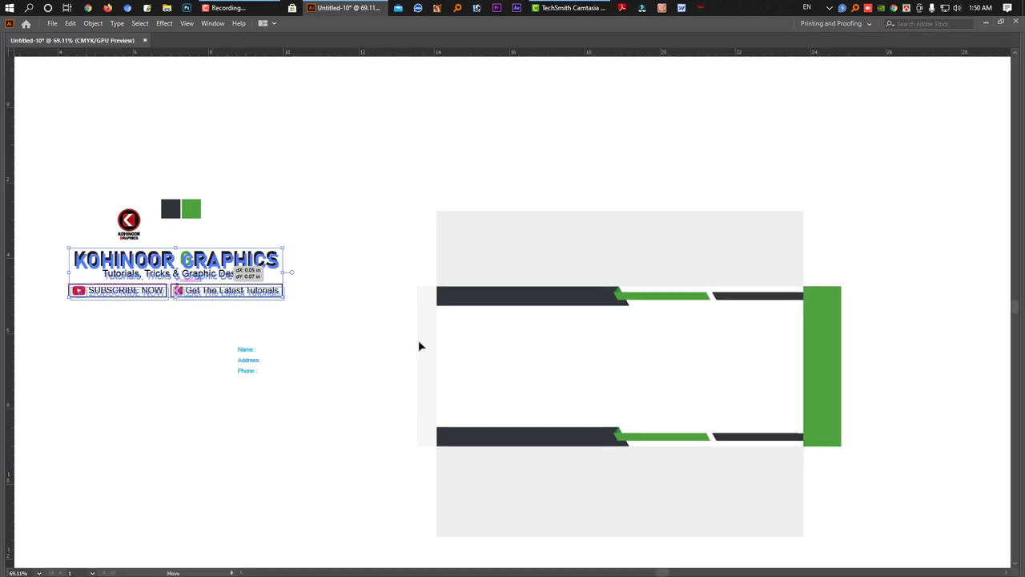
# Move the brand text group onto the front panel and lower the button row
pyautogui.moveTo(418, 346)
pyautogui.mouseDown()
pyautogui.moveTo(662, 373)
pyautogui.moveTo(609, 369)
pyautogui.mouseUp()
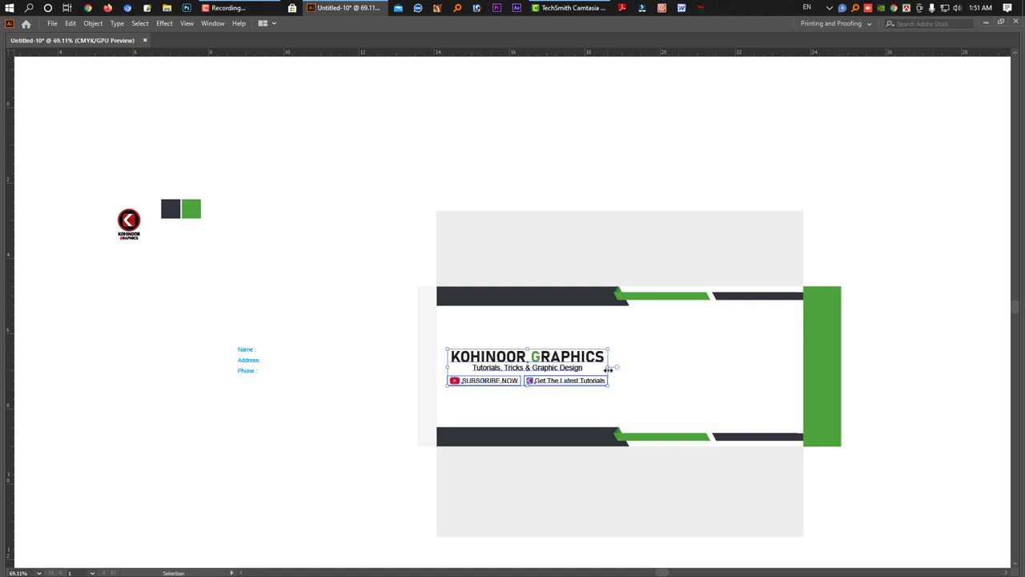
pyautogui.moveTo(549, 372); pyautogui.dragTo(549, 387)
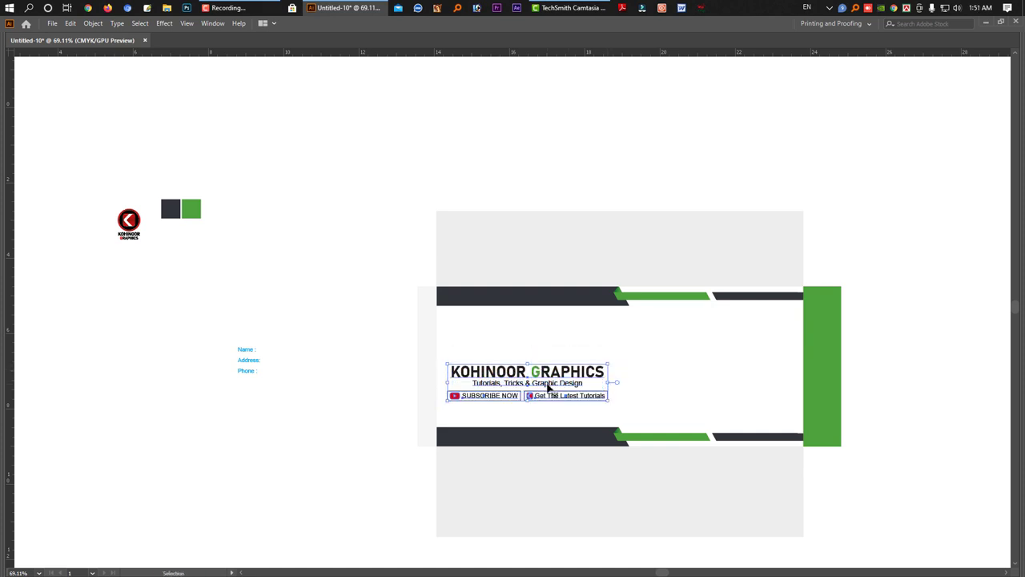
pyautogui.click(370, 391)
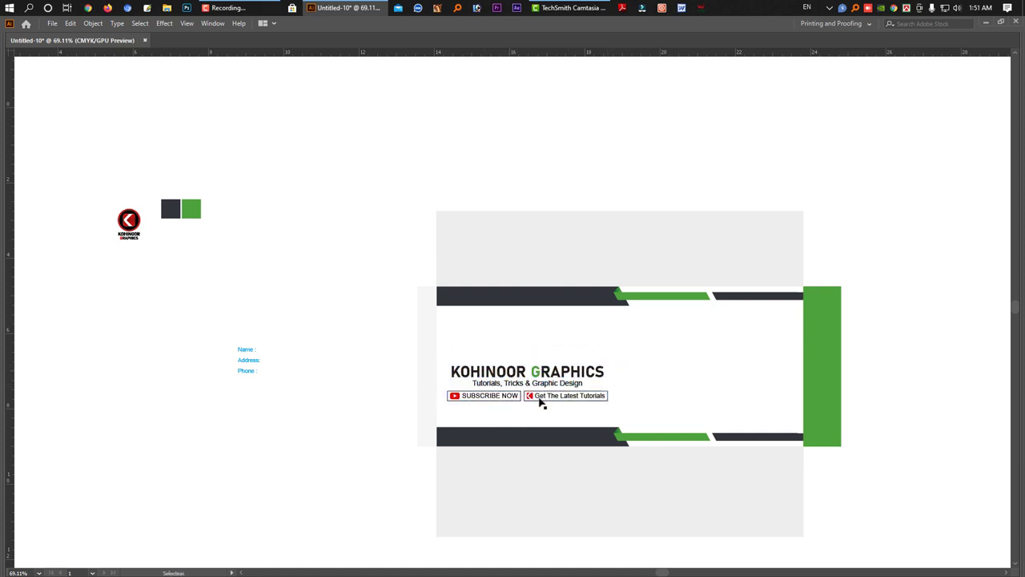
pyautogui.moveTo(550, 398); pyautogui.dragTo(551, 414)
# Add an address line below the buttons and place the logo above the heading
pyautogui.doubleClick(587, 410)
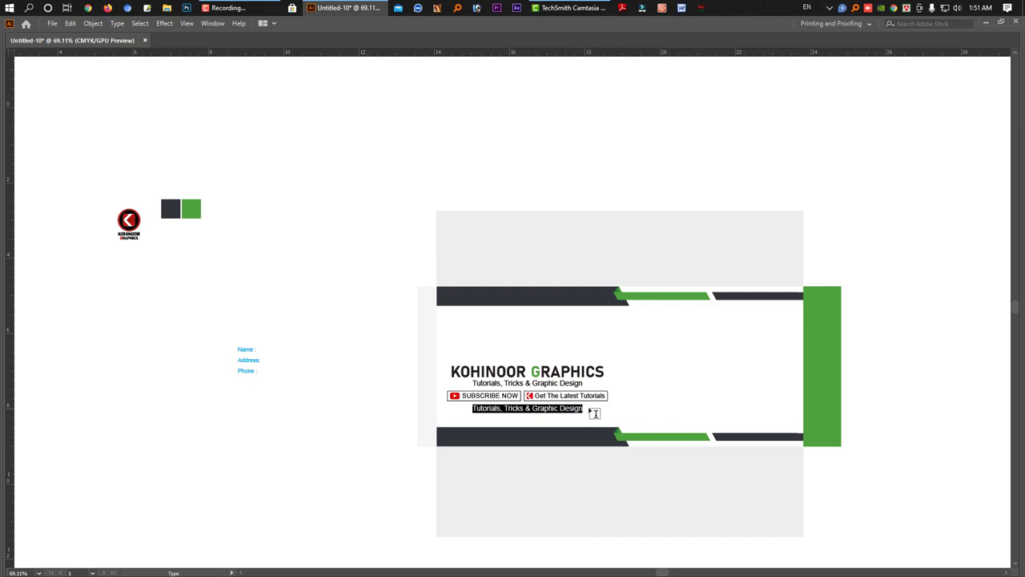
pyautogui.press('BackSpace')
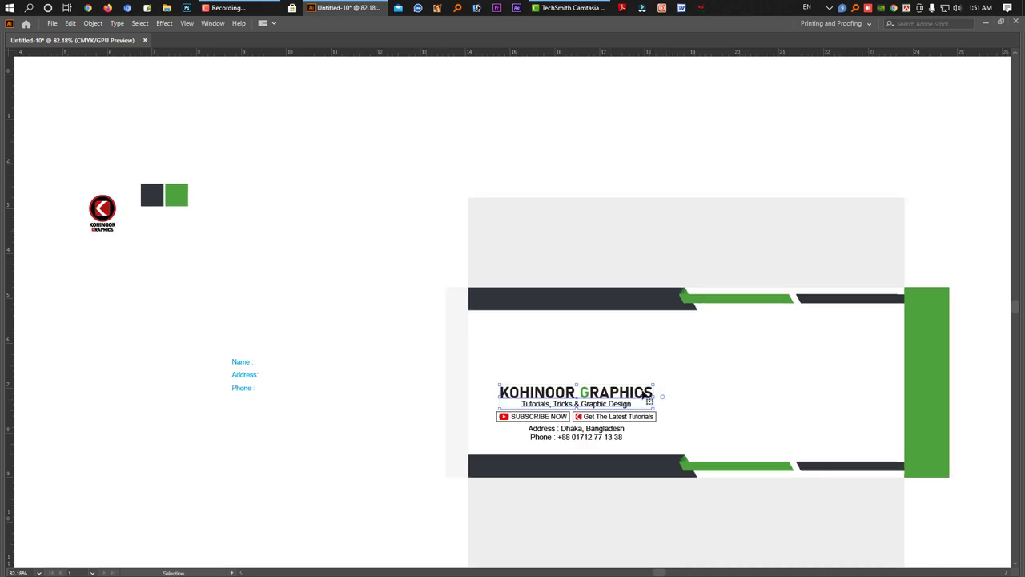
pyautogui.moveTo(104, 226)
pyautogui.mouseDown()
pyautogui.moveTo(575, 343)
pyautogui.moveTo(597, 323)
pyautogui.mouseUp()
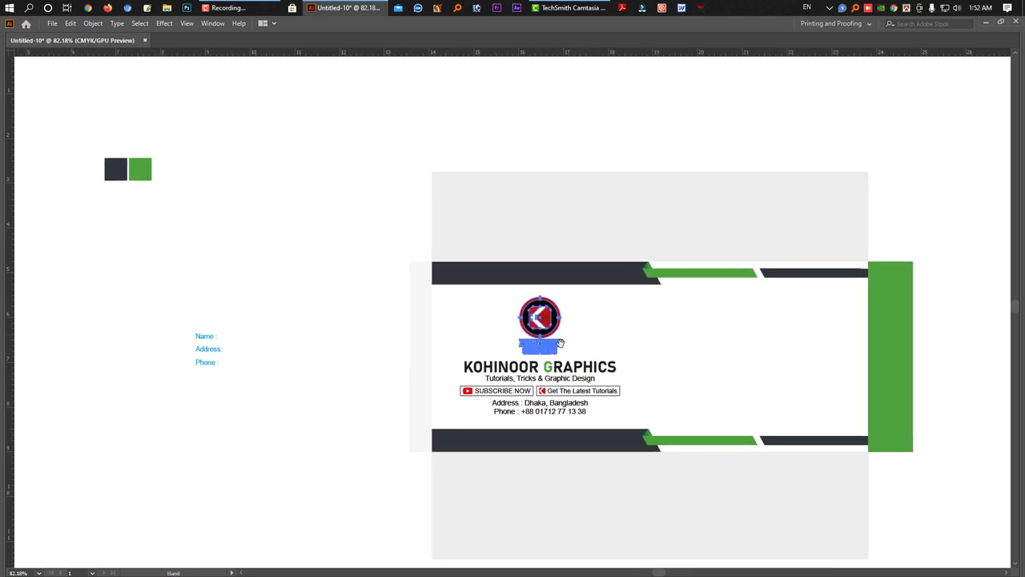
# Recolour the logo's red ring with green sampled from the stripe
pyautogui.click(572, 359)
pyautogui.click(566, 351)
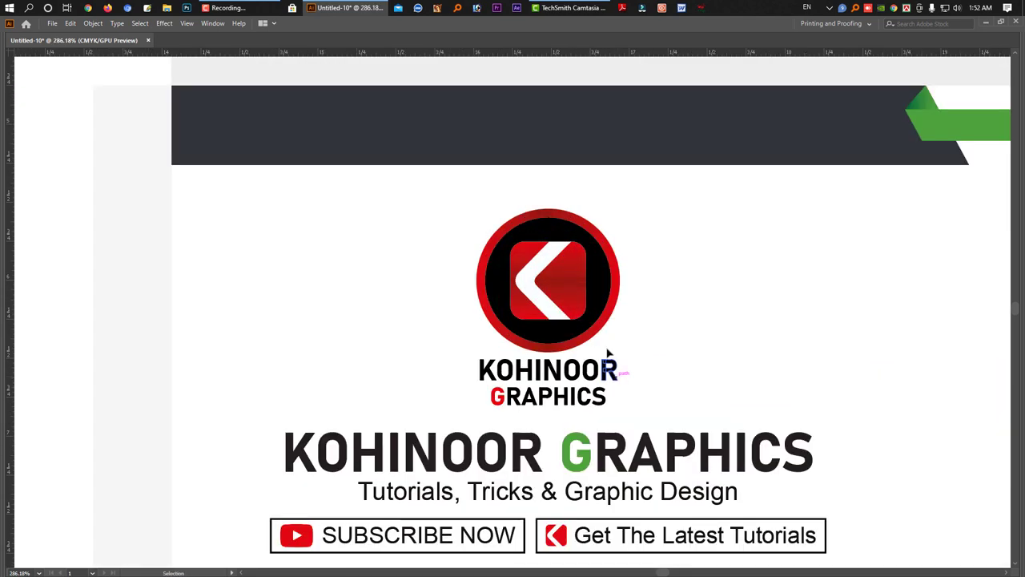
pyautogui.press('Tab')
pyautogui.click(27, 74)
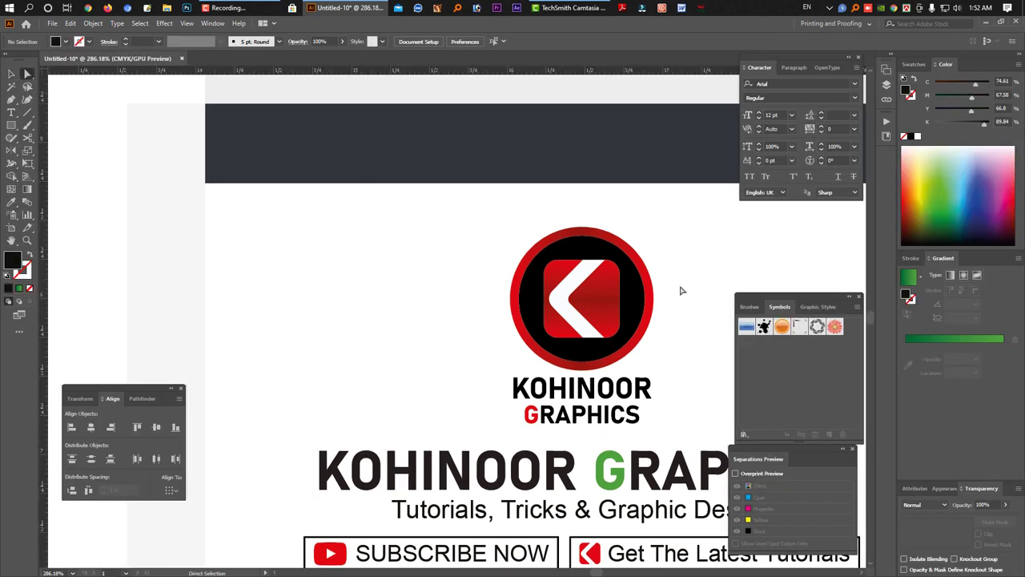
pyautogui.click(652, 298)
pyautogui.scroll(-3, 677, 309)
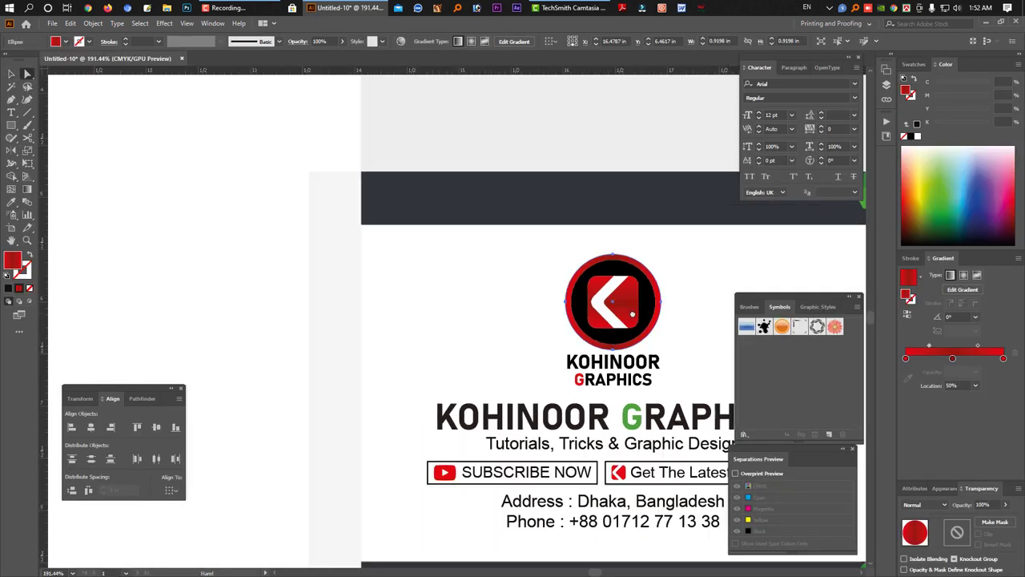
pyautogui.scroll(2, 591, 341)
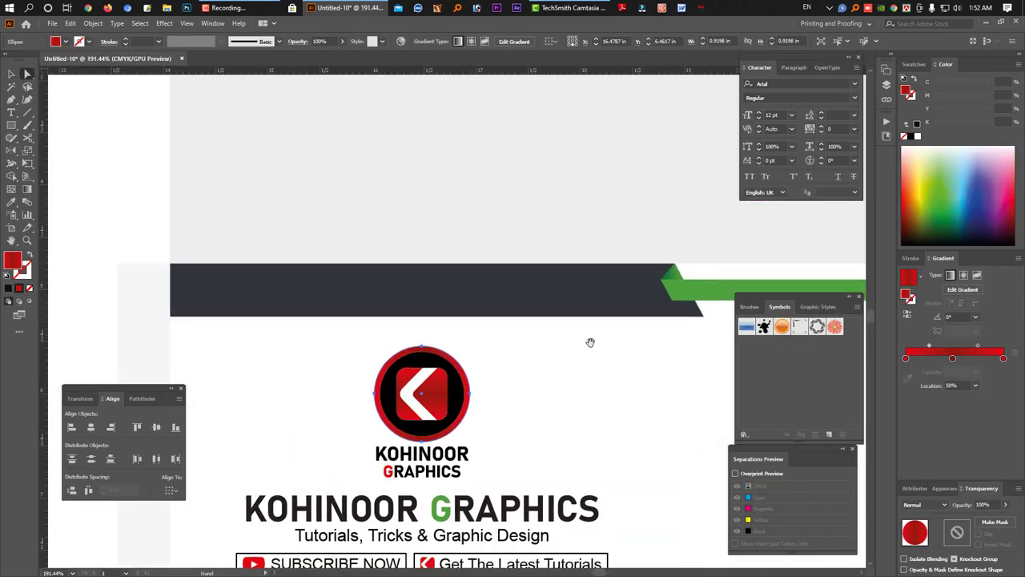
pyautogui.press('i')
pyautogui.click(672, 273)
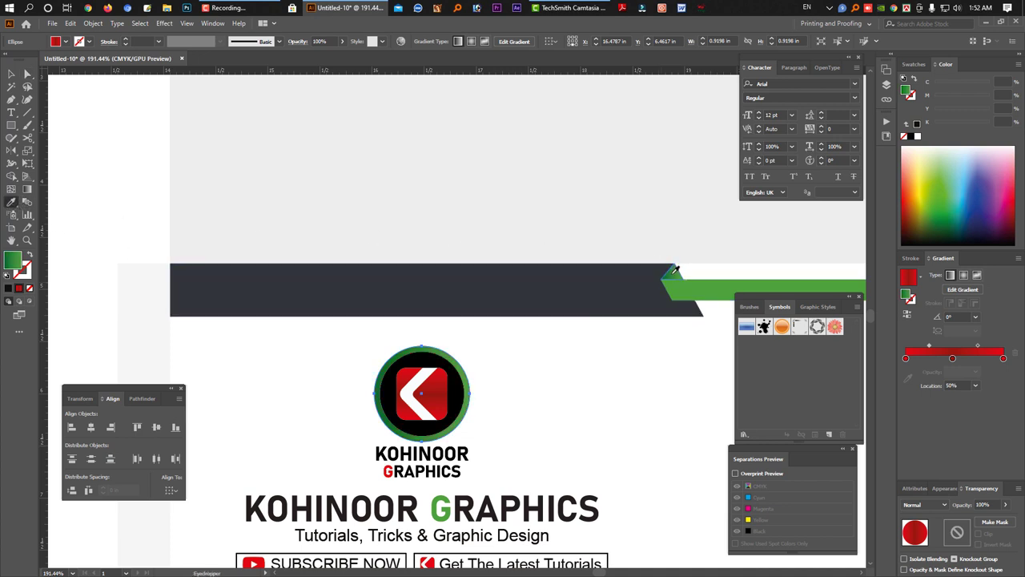
# Give the logo's K the ring's green gradient
pyautogui.click(27, 74)
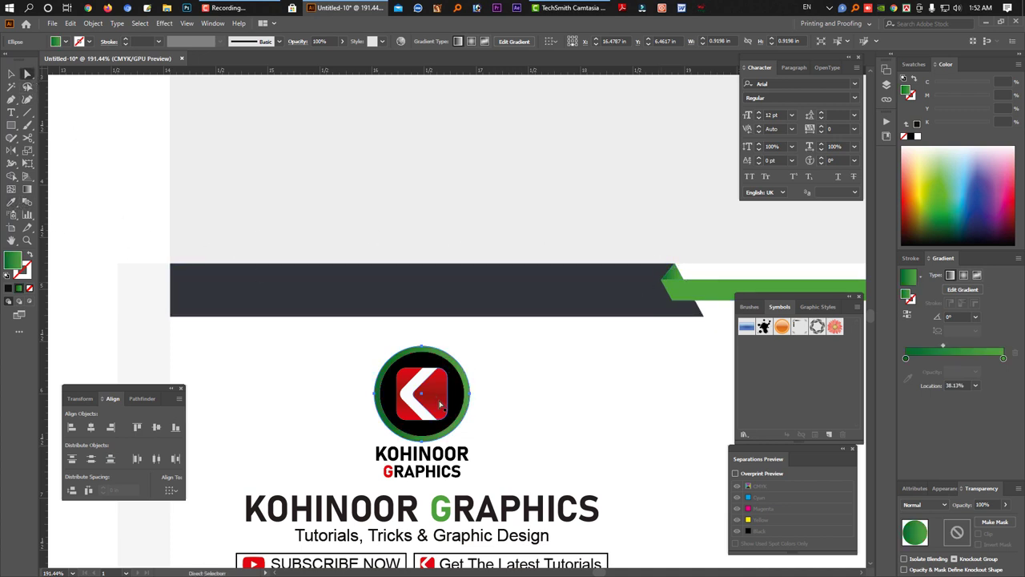
pyautogui.click(408, 410)
pyautogui.press('i')
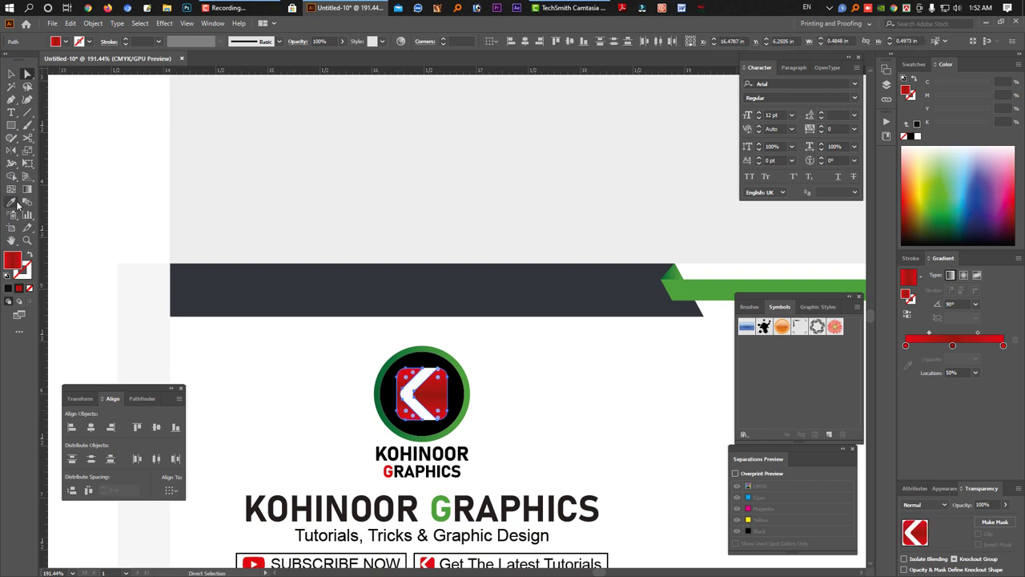
pyautogui.click(677, 274)
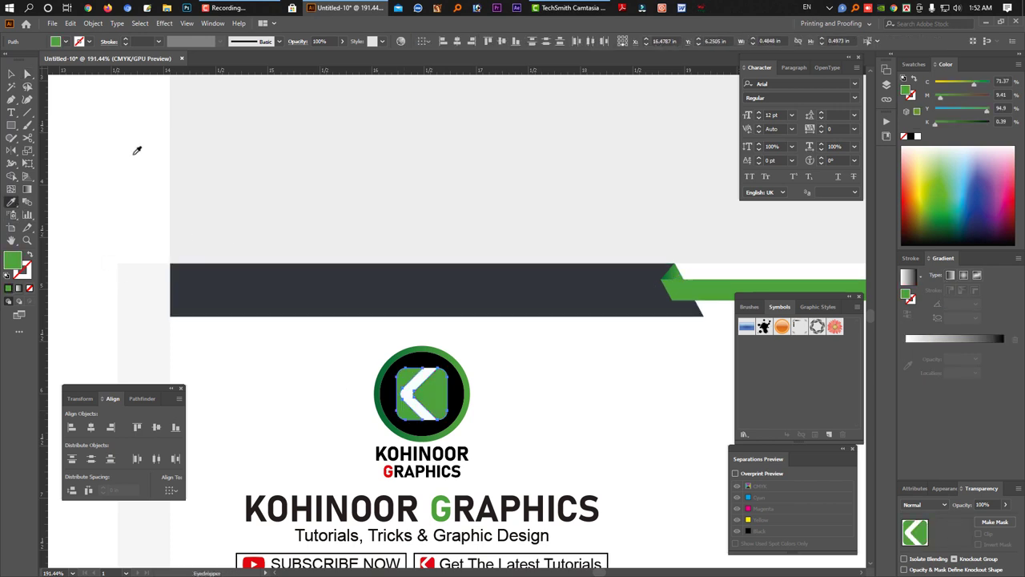
pyautogui.click(11, 73)
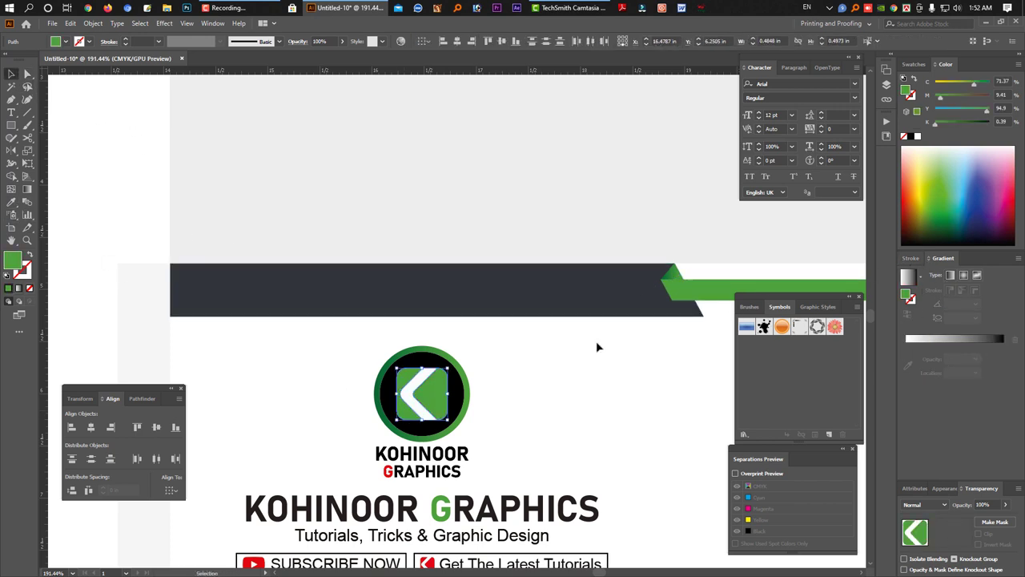
pyautogui.press('i')
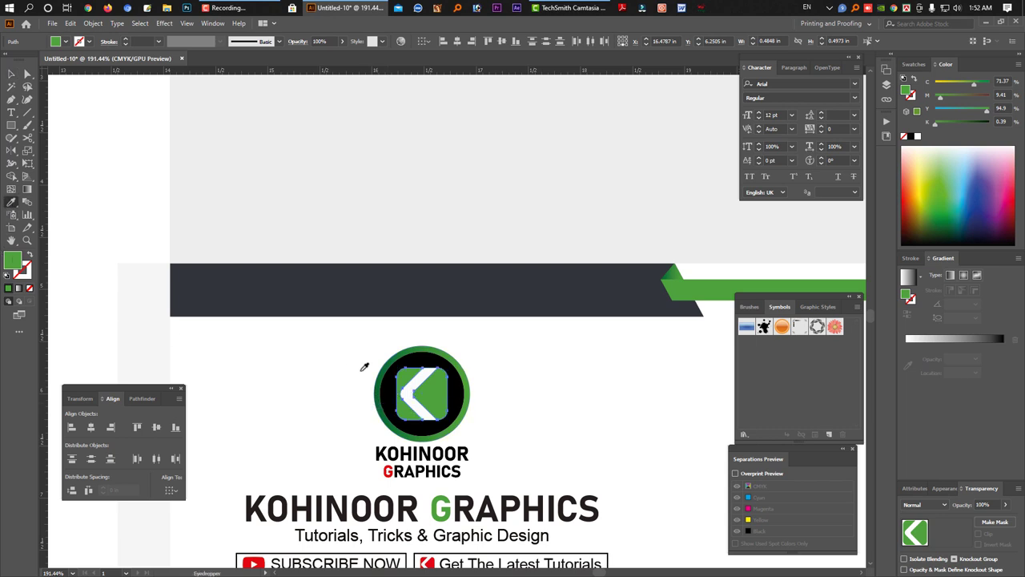
pyautogui.click(379, 375)
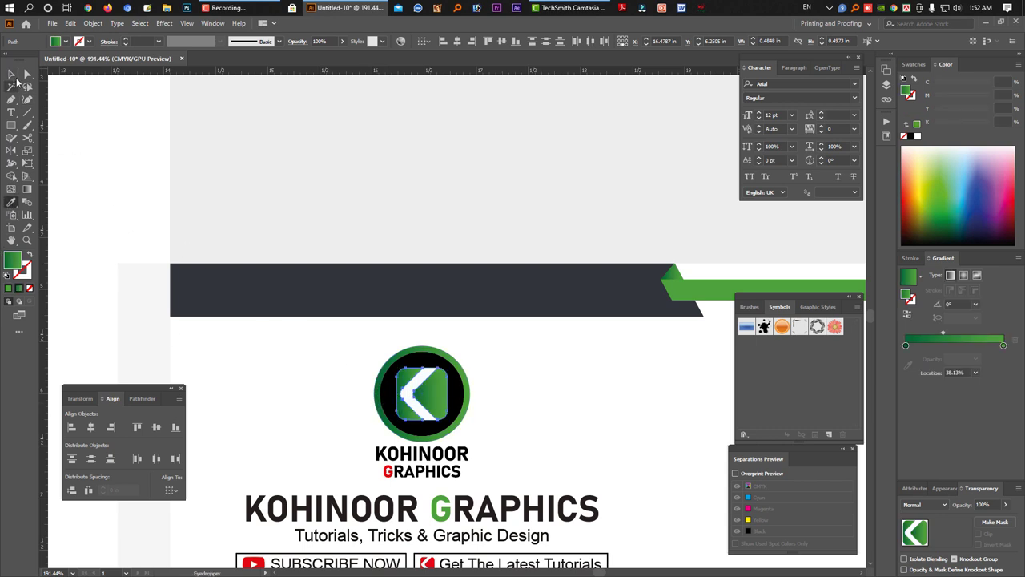
pyautogui.click(11, 74)
pyautogui.click(567, 414)
# Recolour only the G in the logo's GRAPHICS text with the stripe green
pyautogui.keyDown('alt'); pyautogui.scroll(-1, 487, 432); pyautogui.keyUp('alt')
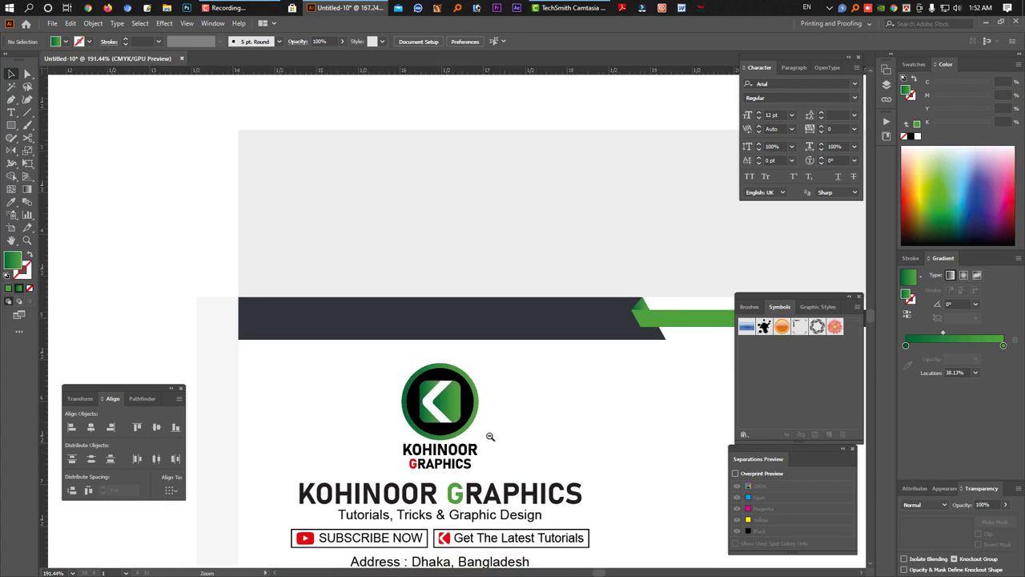
pyautogui.scroll(-2, 433, 400)
pyautogui.click(425, 386)
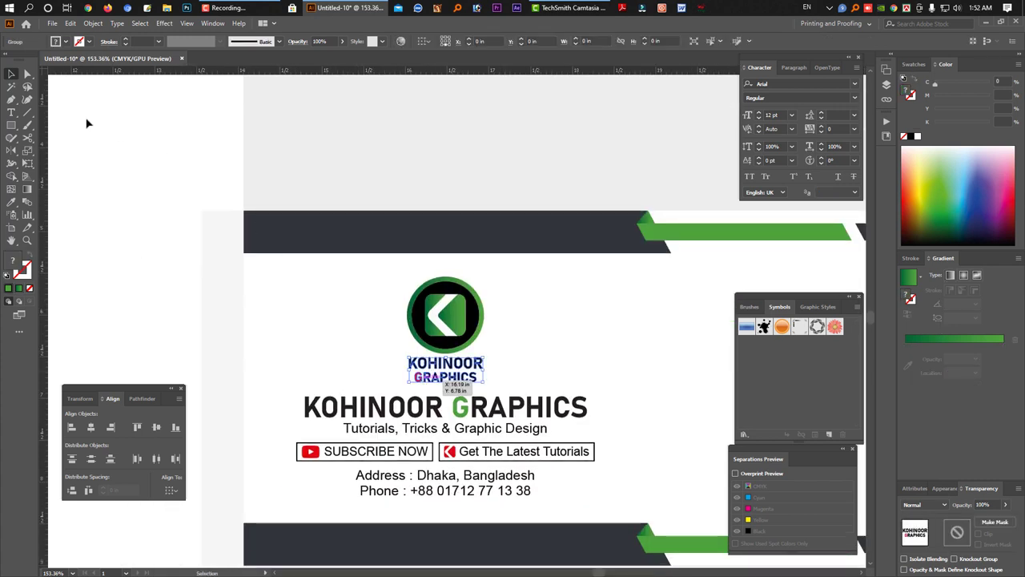
pyautogui.click(28, 74)
pyautogui.click(418, 376)
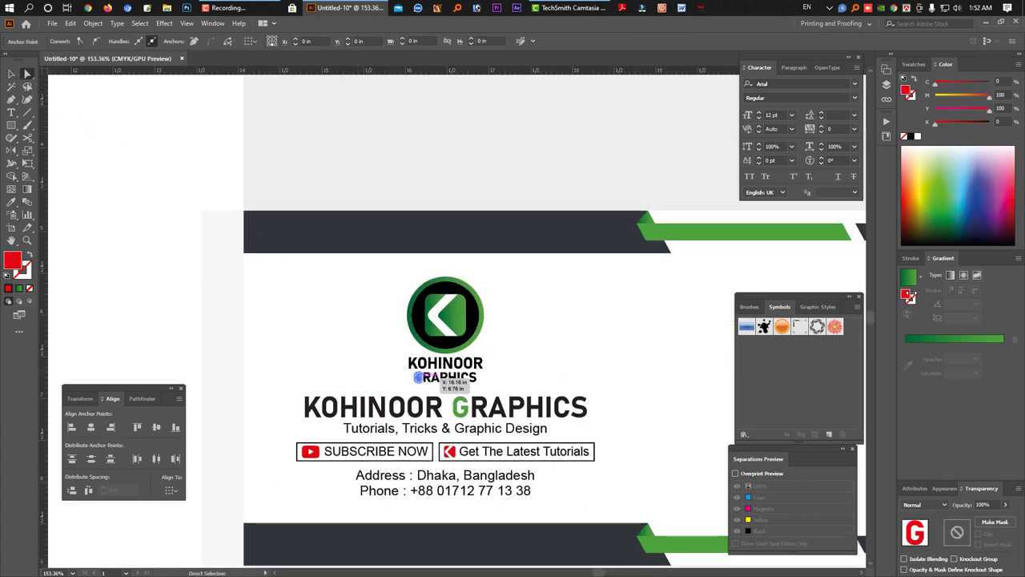
pyautogui.click(11, 201)
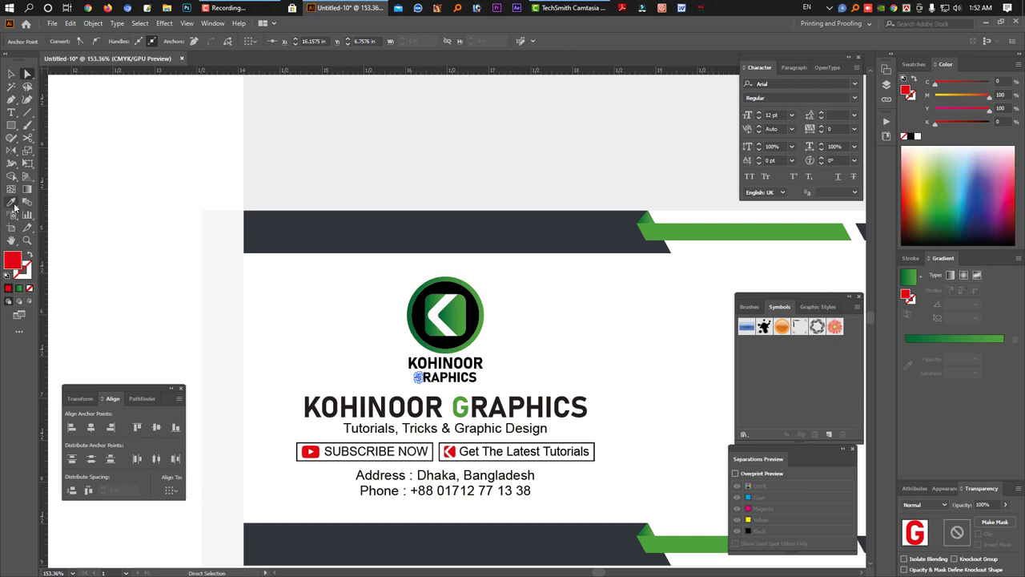
pyautogui.click(677, 239)
pyautogui.press('v')
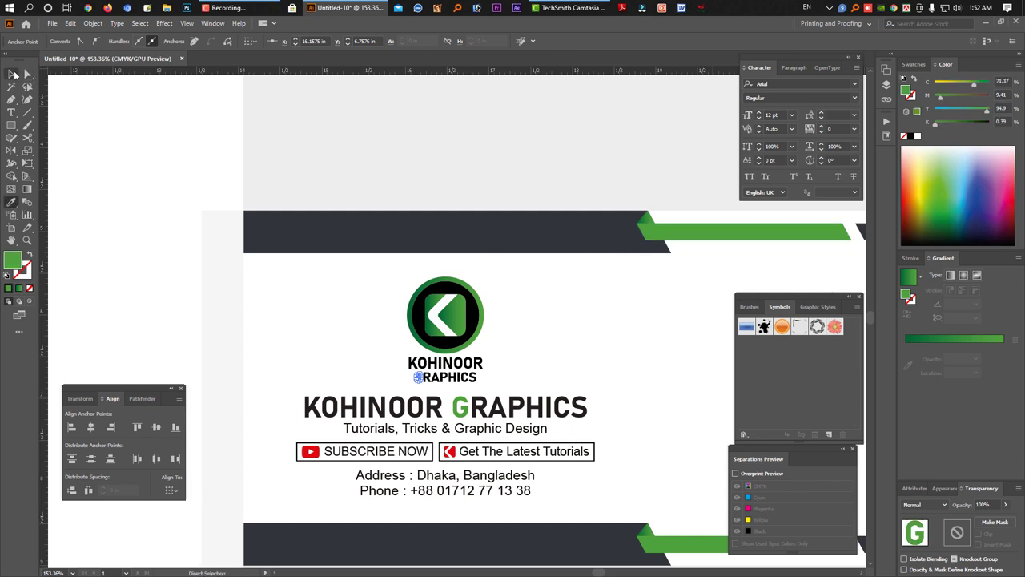
pyautogui.click(138, 173)
pyautogui.scroll(-2, 539, 304)
# Move the Name/Address/Phone text onto the right side of the envelope front
pyautogui.press('Tab')
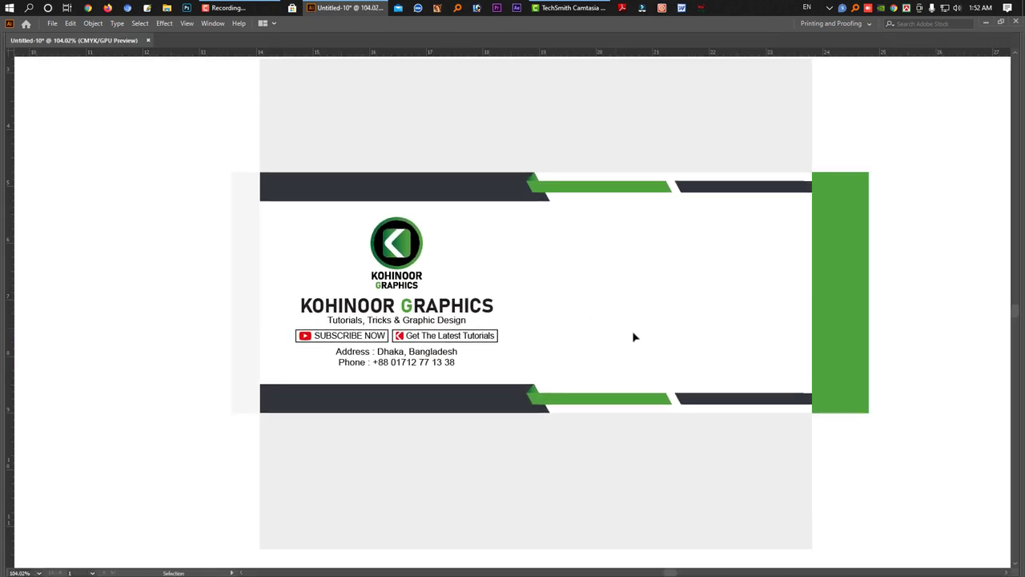
pyautogui.scroll(-1, 617, 340)
pyautogui.moveTo(172, 339)
pyautogui.mouseDown()
pyautogui.moveTo(114, 275)
pyautogui.moveTo(657, 327)
pyautogui.mouseUp()
pyautogui.press('Tab')
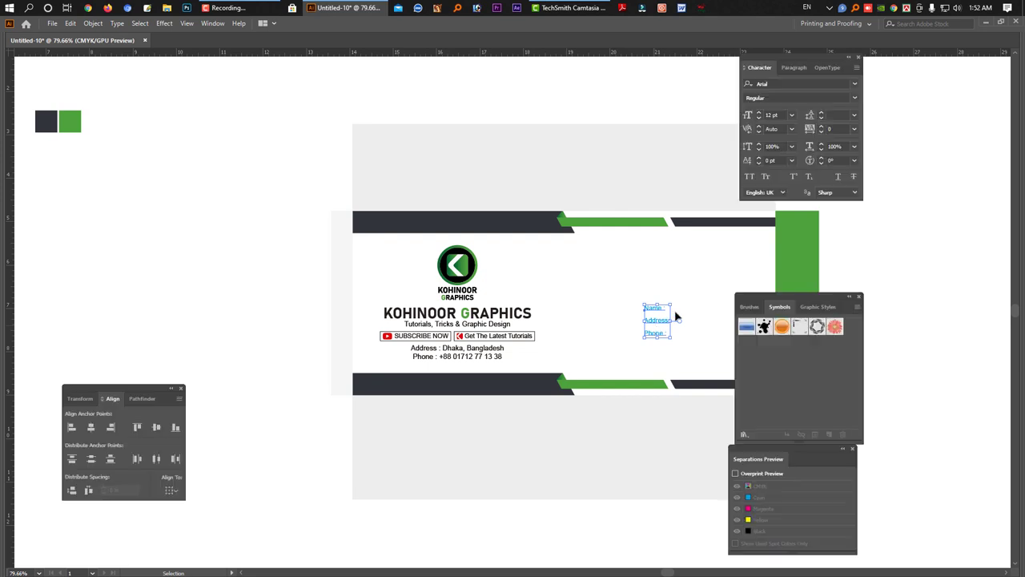
pyautogui.press('Tab')
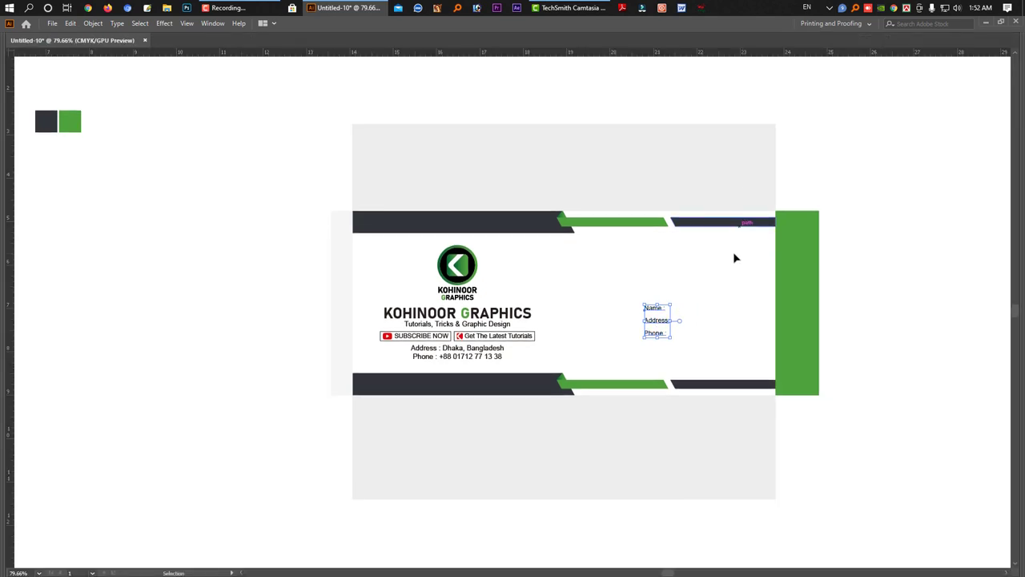
pyautogui.moveTo(674, 324); pyautogui.dragTo(655, 328)
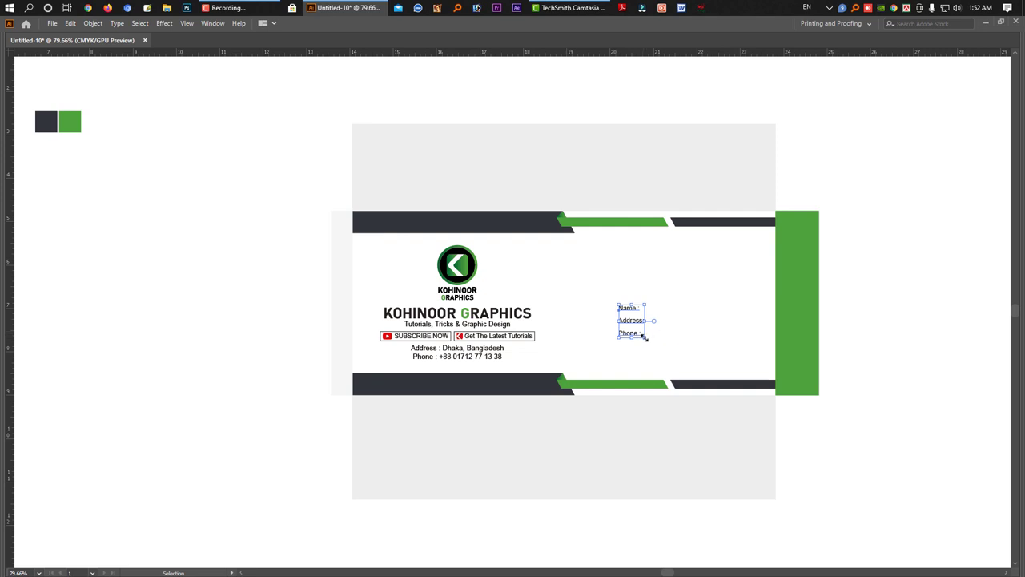
pyautogui.click(677, 342)
pyautogui.moveTo(623, 328)
pyautogui.mouseDown()
pyautogui.moveTo(614, 328)
pyautogui.moveTo(621, 290)
pyautogui.mouseUp()
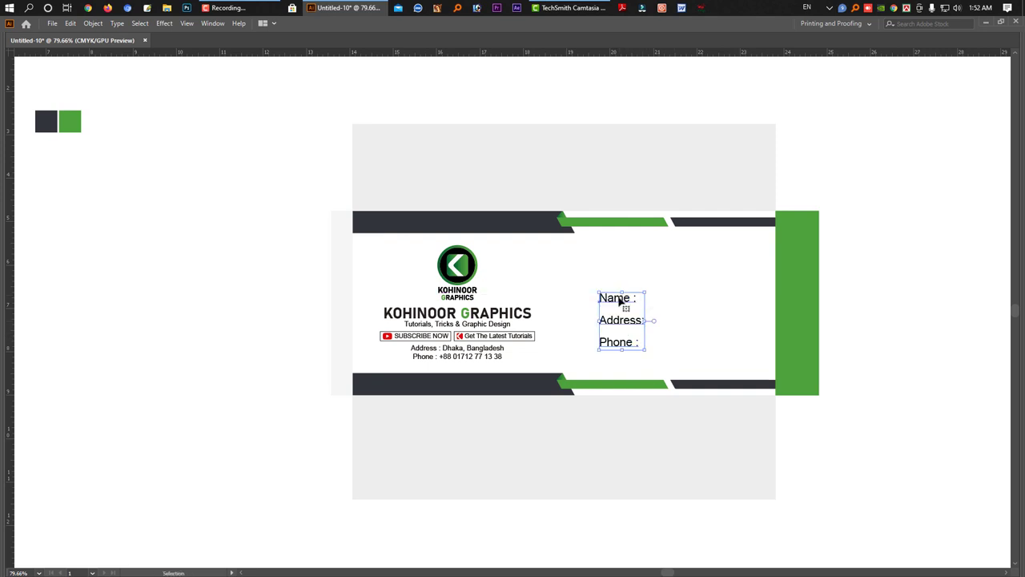
# Change a copied text line to 'To,' and position it just above Name
pyautogui.doubleClick(618, 285)
pyautogui.hotkey('ctrl', 'a')
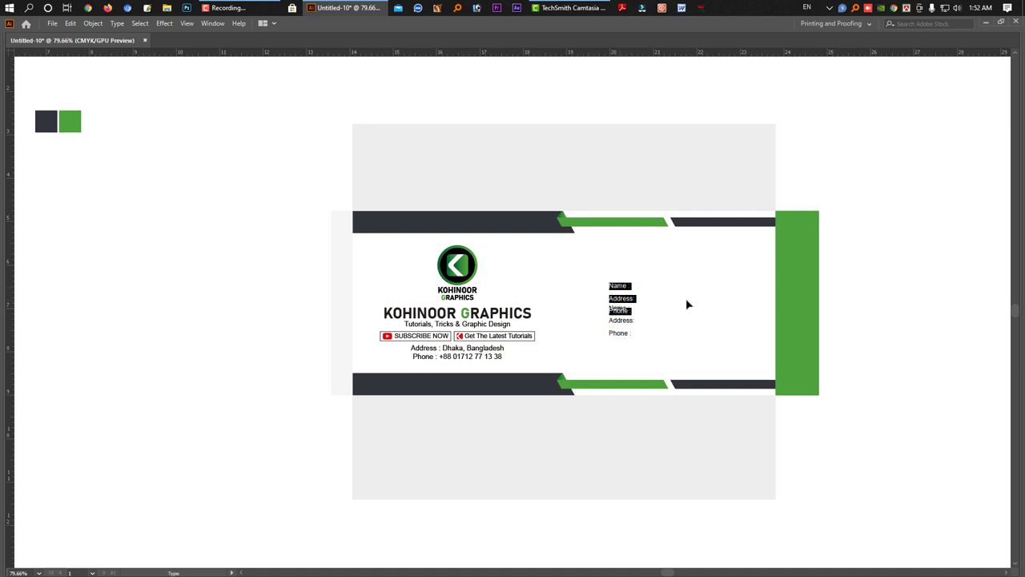
pyautogui.write('To.')
pyautogui.press('Escape')
pyautogui.keyDown('ctrl'); pyautogui.click(624, 287); pyautogui.keyUp('ctrl')
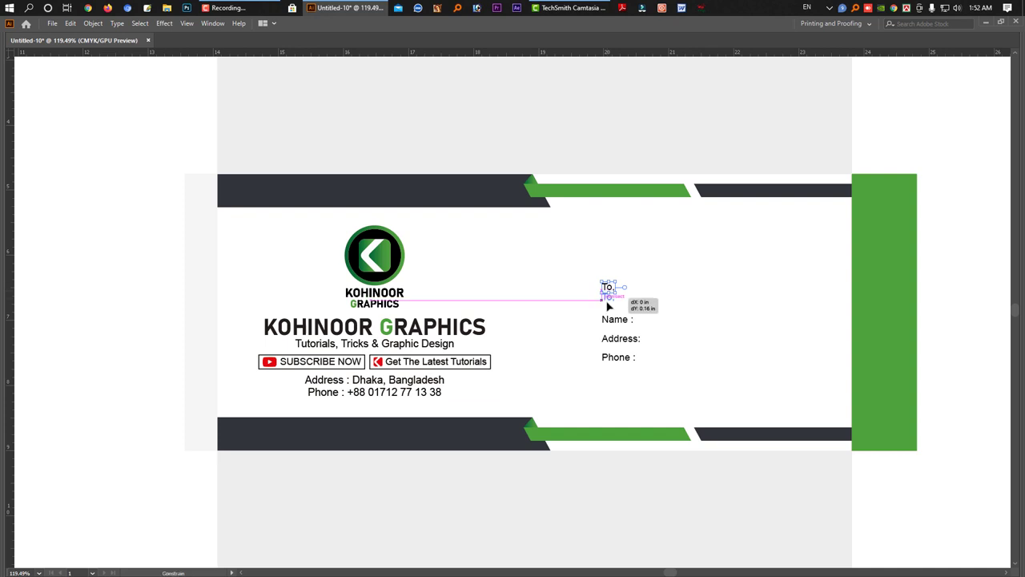
pyautogui.moveTo(607, 292); pyautogui.dragTo(607, 306)
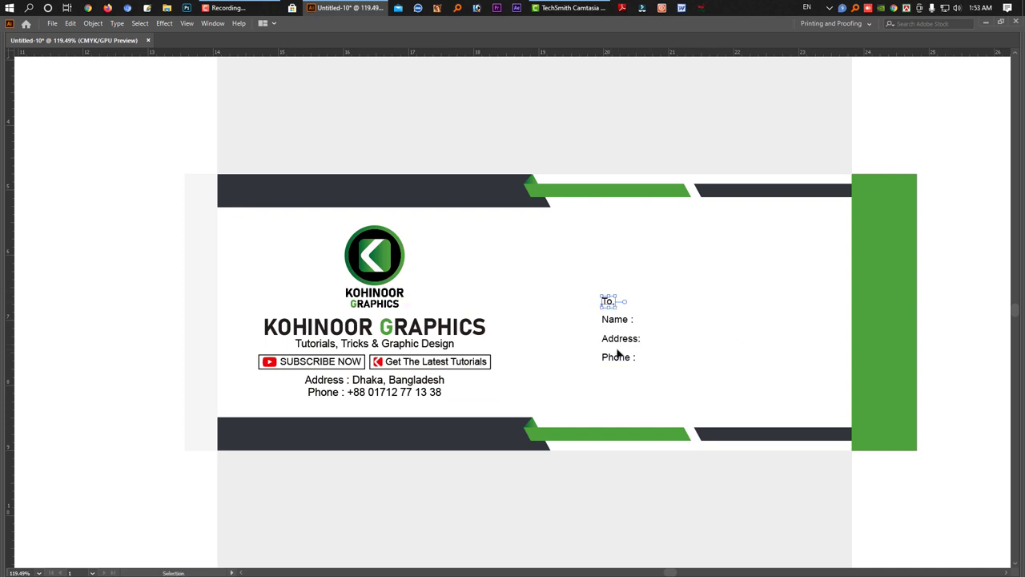
pyautogui.click(633, 359)
pyautogui.press('Tab')
# Draw horizontal writing lines beside the Name, Address and Phone labels with the Pen tool
pyautogui.press('p')
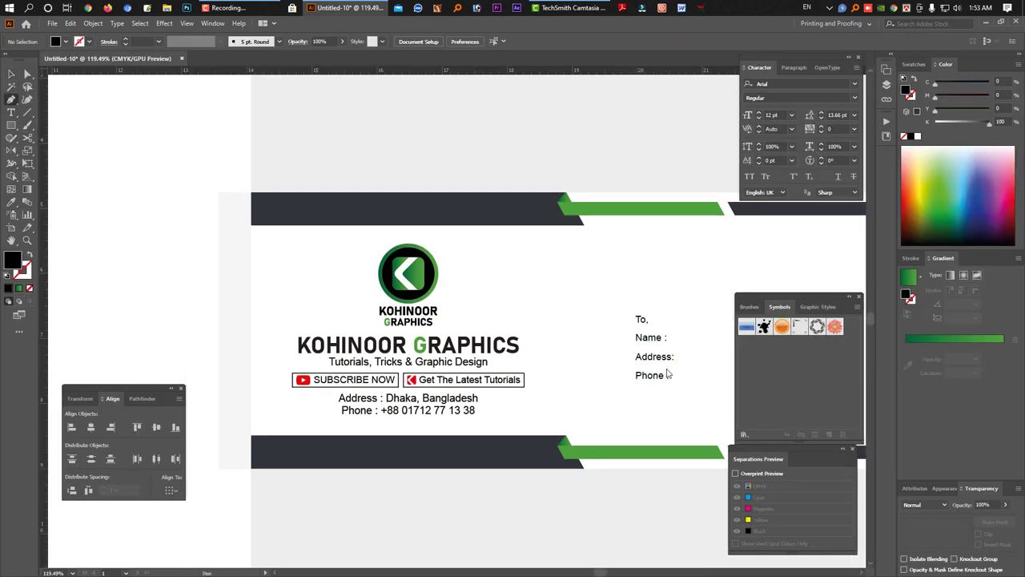
pyautogui.press('Tab')
pyautogui.click(639, 321)
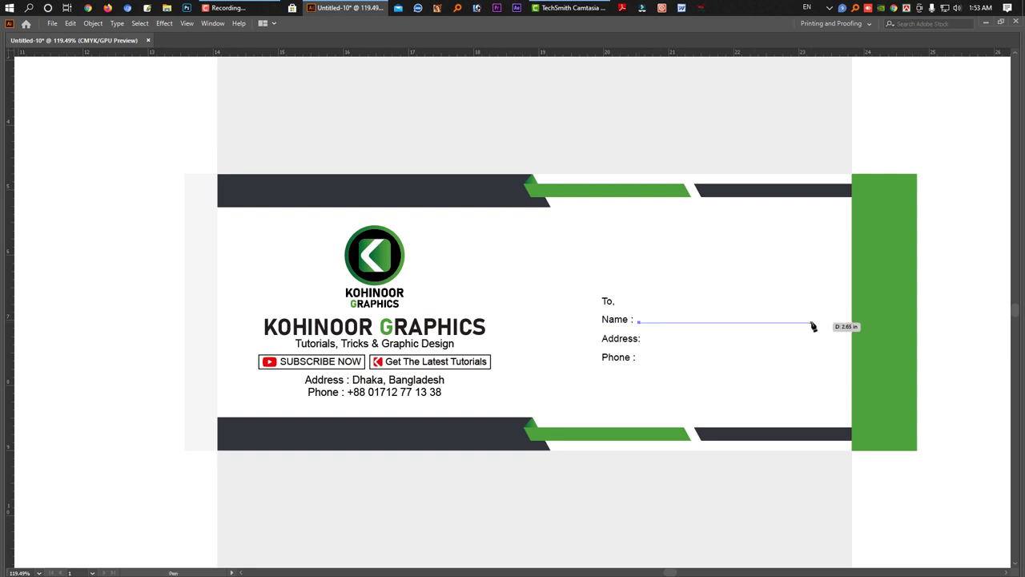
pyautogui.press('Tab')
pyautogui.click(9, 74)
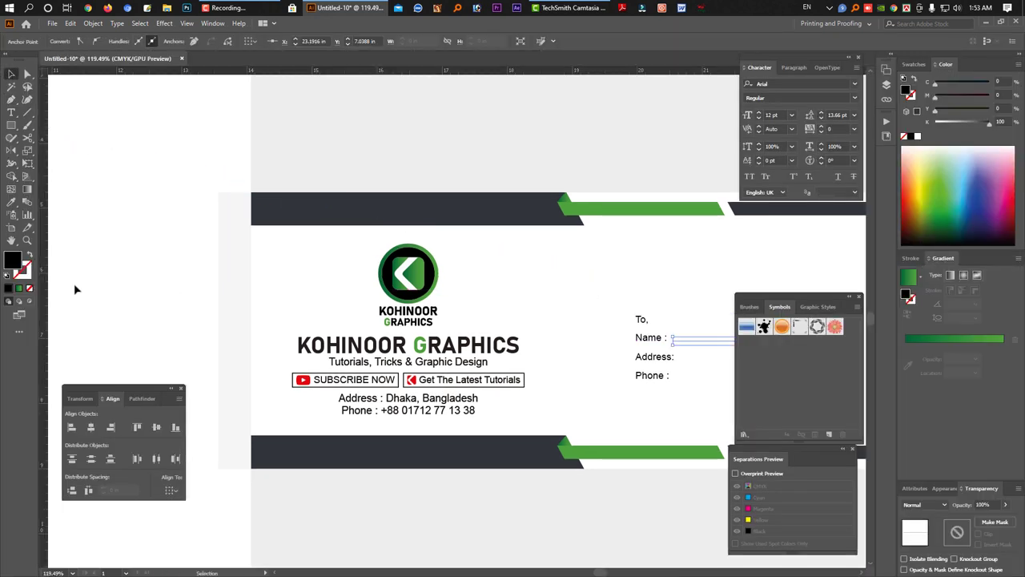
pyautogui.press('Tab')
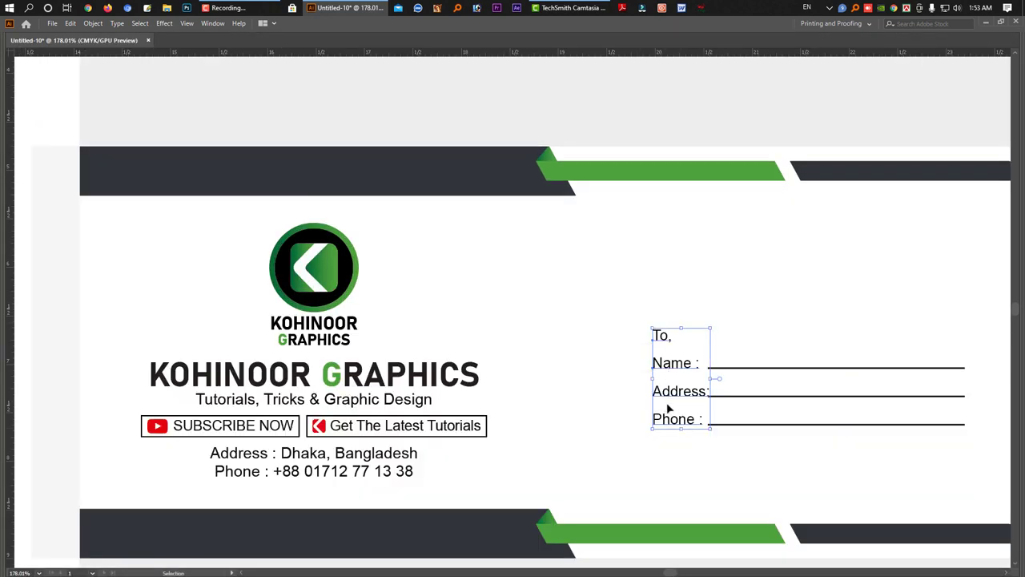
# Shift the recipient text left of the writing lines
pyautogui.moveTo(682, 401); pyautogui.dragTo(658, 400)
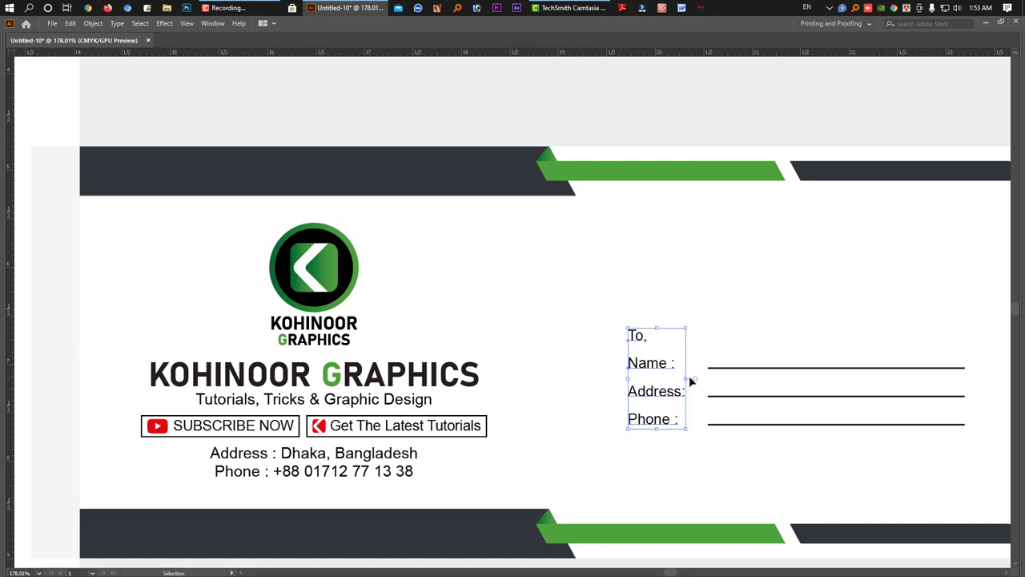
pyautogui.press('t')
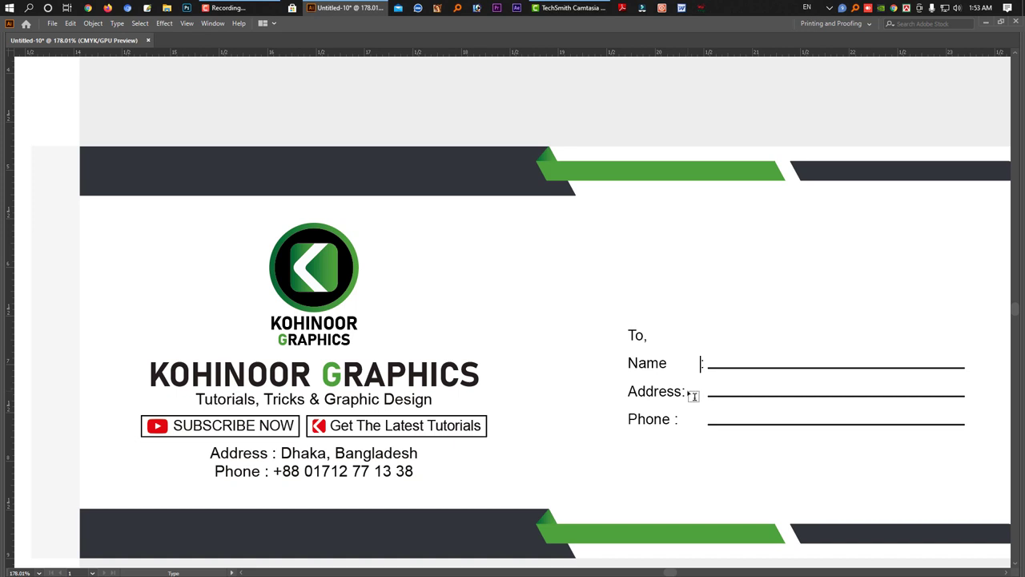
pyautogui.press('Escape')
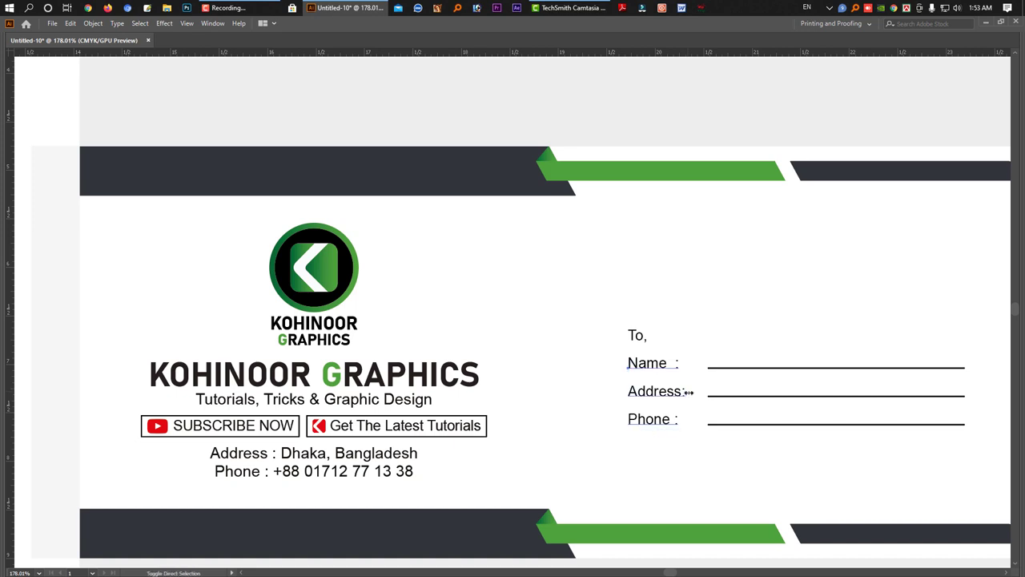
# Set a left tab stop at 0.61 in for the recipient text
pyautogui.hotkey('ctrl', 'shift', 't')
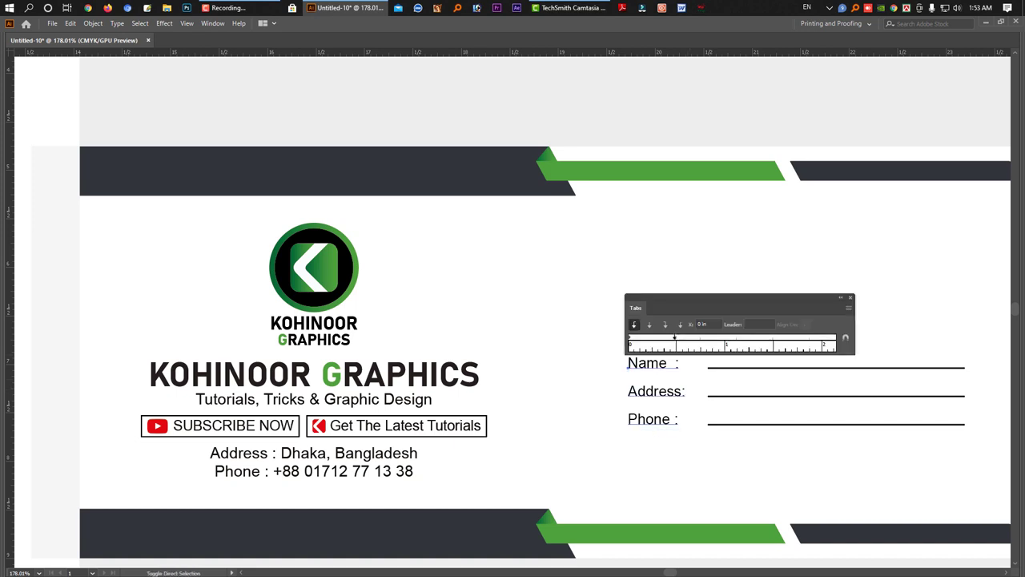
pyautogui.moveTo(676, 338); pyautogui.dragTo(689, 339)
pyautogui.moveTo(686, 343); pyautogui.dragTo(689, 343)
pyautogui.press('Escape')
# Finish editing the recipient text and close the tab stop settings
pyautogui.press('t')
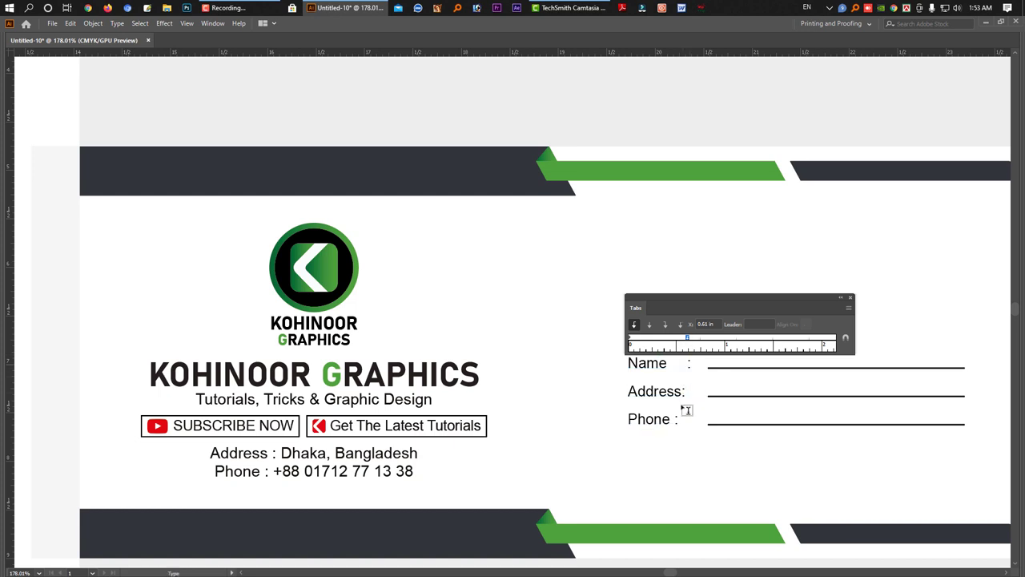
pyautogui.click(710, 426)
pyautogui.hotkey('ctrl', 'shift', 't')
pyautogui.press('Escape')
pyautogui.scroll(-3, 698, 396)
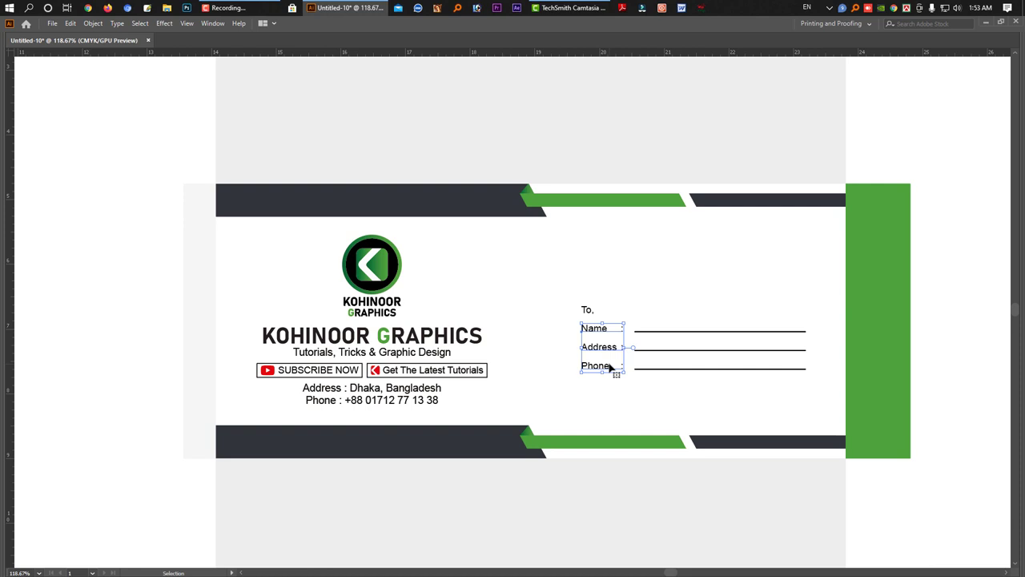
# Insert a blank second line after 'Address :' in the recipient block
pyautogui.doubleClick(613, 348)
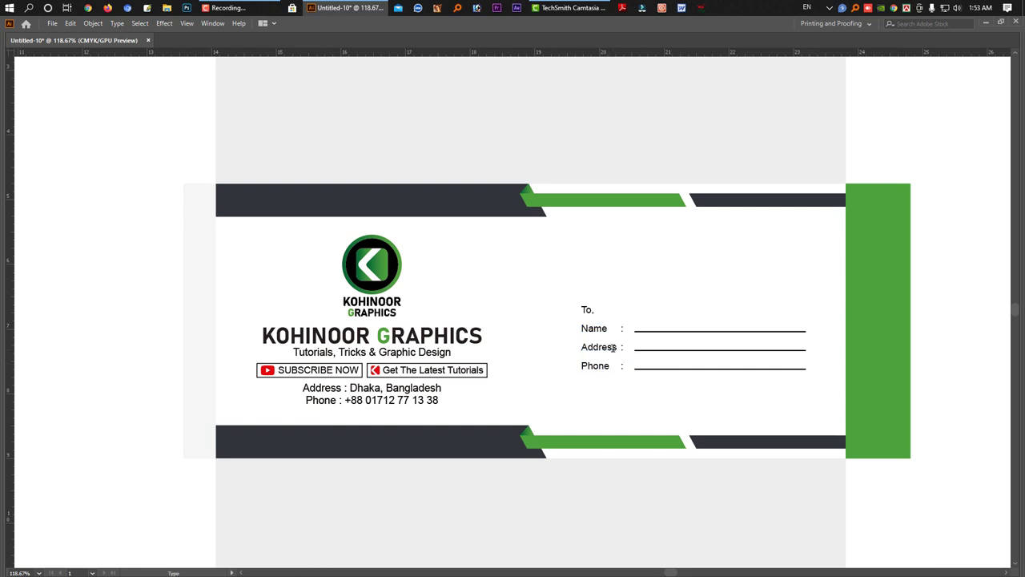
pyautogui.press('Return')
pyautogui.hotkey('ctrl', 'z')
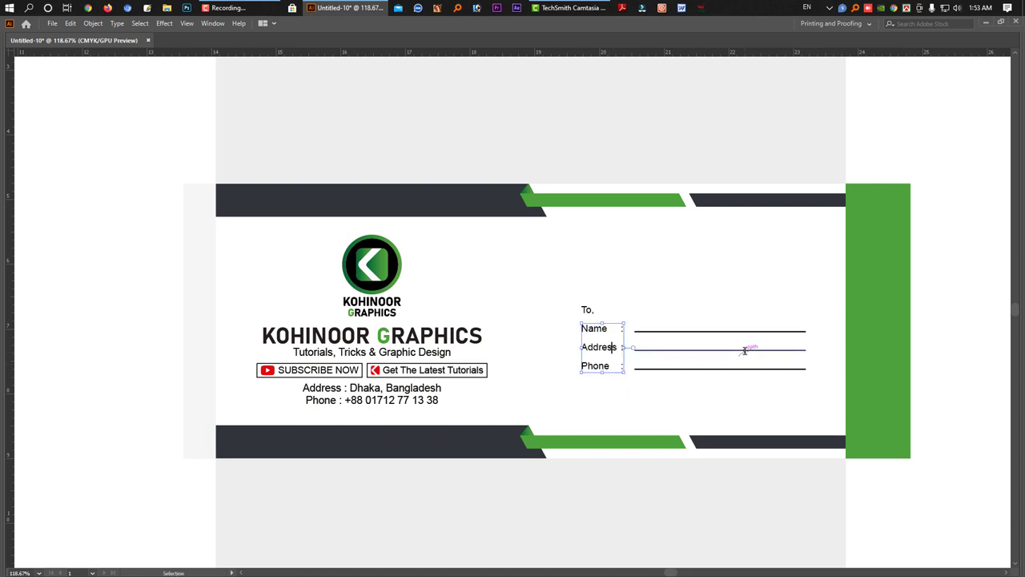
pyautogui.press('Return')
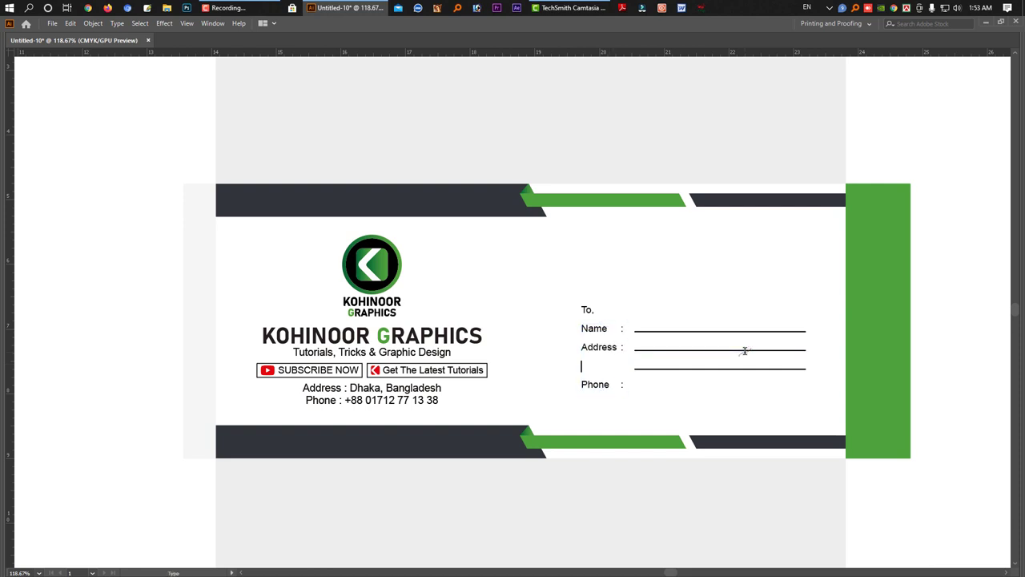
pyautogui.press('Escape')
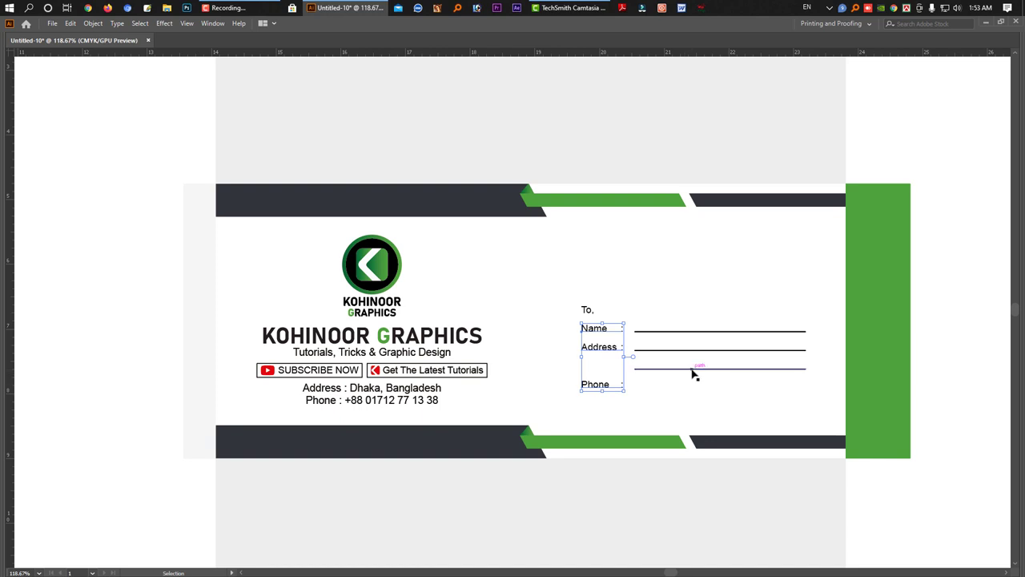
# Duplicate the underline down beside Phone and zoom out to the whole envelope
pyautogui.moveTo(693, 370); pyautogui.dragTo(694, 391)
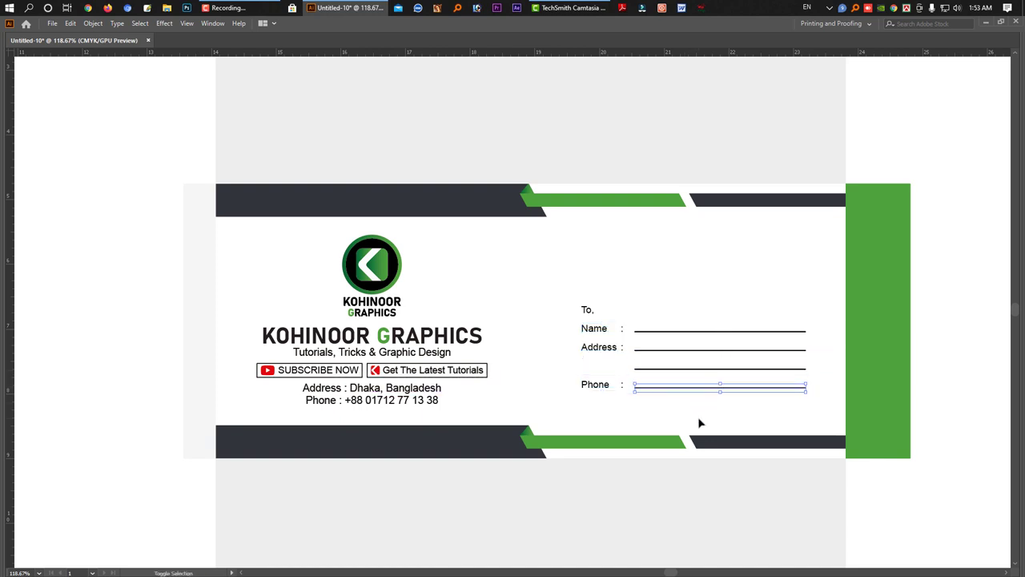
pyautogui.click(760, 420)
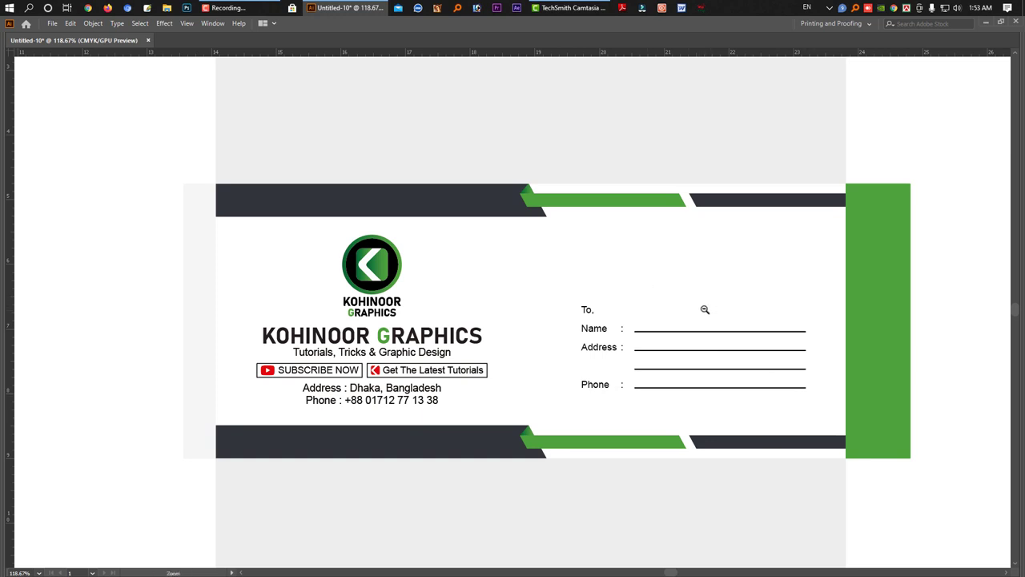
pyautogui.moveTo(705, 309); pyautogui.dragTo(654, 320)
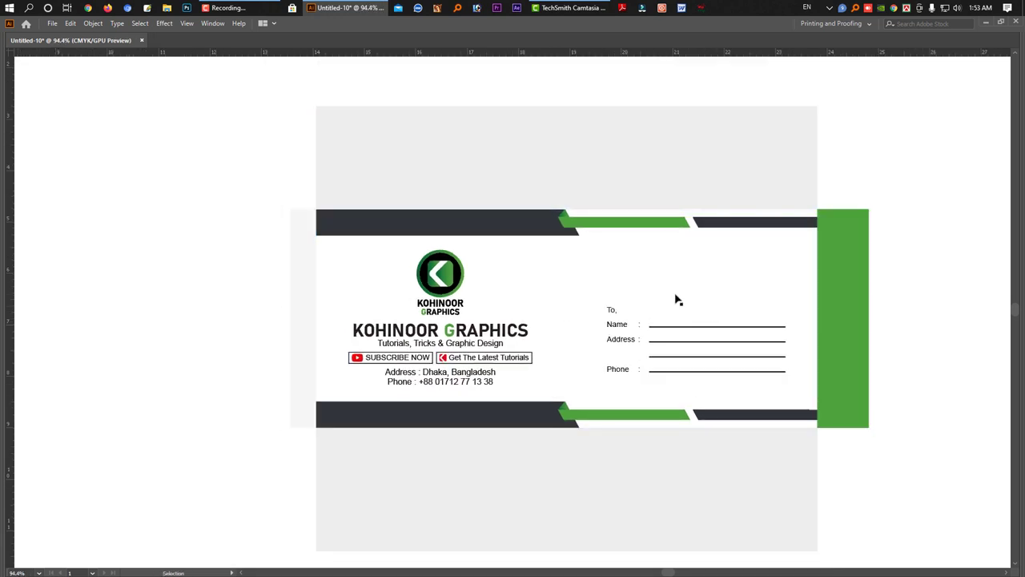
# Try a gradient fill on the front panel, undo the green result, and zoom in
pyautogui.click(676, 299)
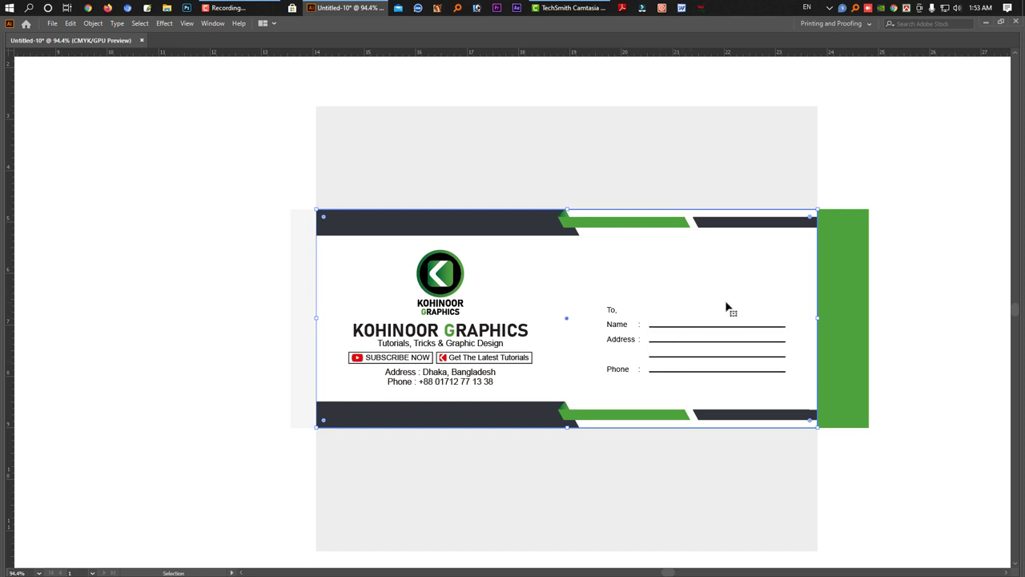
pyautogui.press('.')
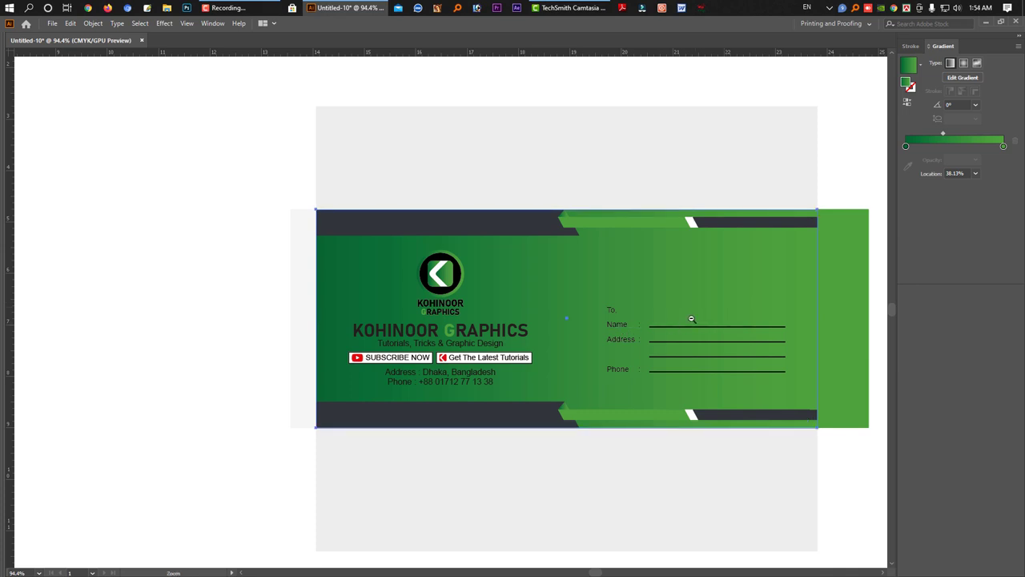
pyautogui.scroll(-2, 621, 316)
pyautogui.press('v')
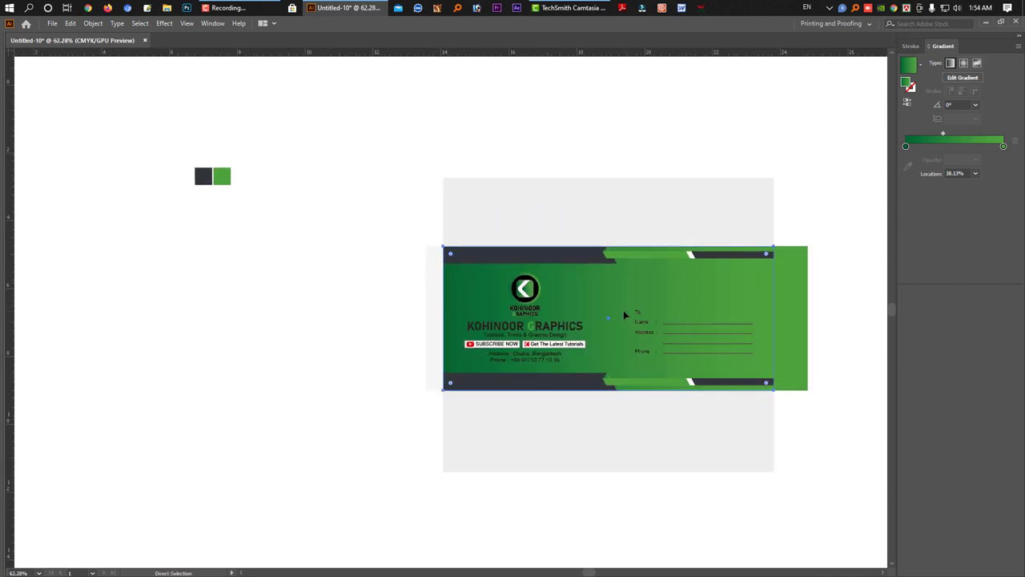
pyautogui.hotkey('ctrl', 'z')
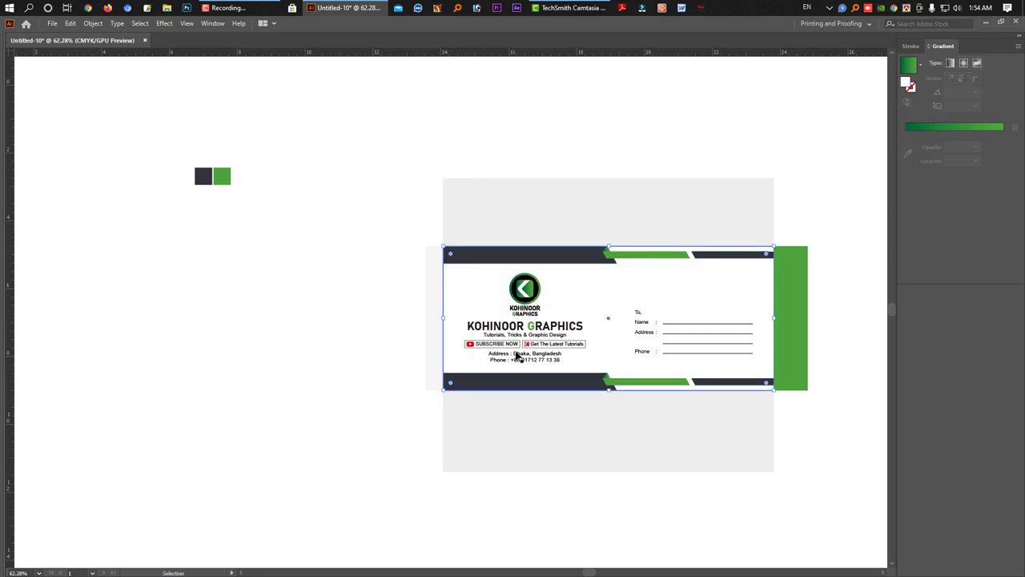
pyautogui.press('z')
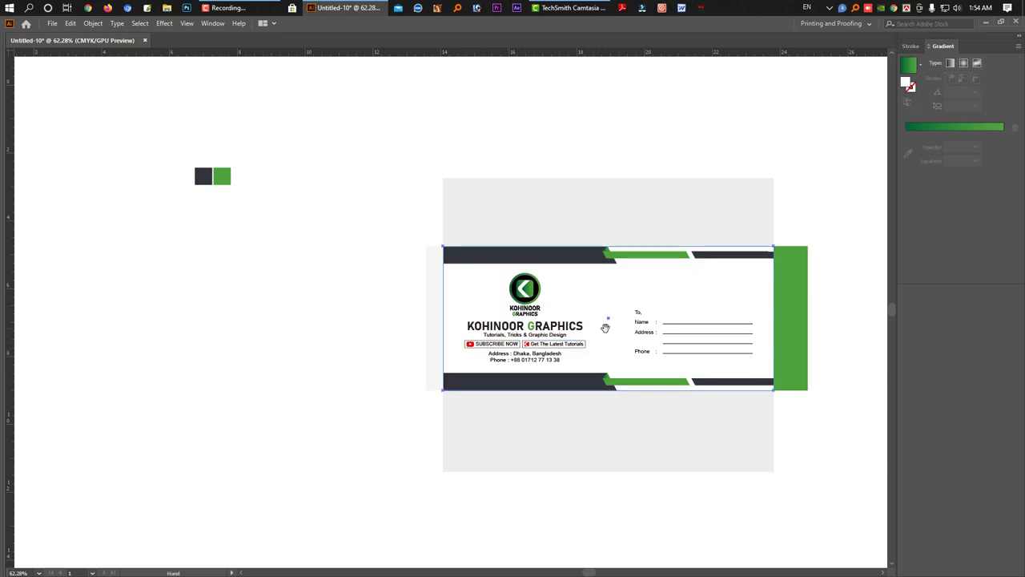
pyautogui.moveTo(605, 328)
pyautogui.mouseDown()
pyautogui.moveTo(536, 303)
pyautogui.moveTo(563, 369)
pyautogui.mouseUp()
pyautogui.press('v')
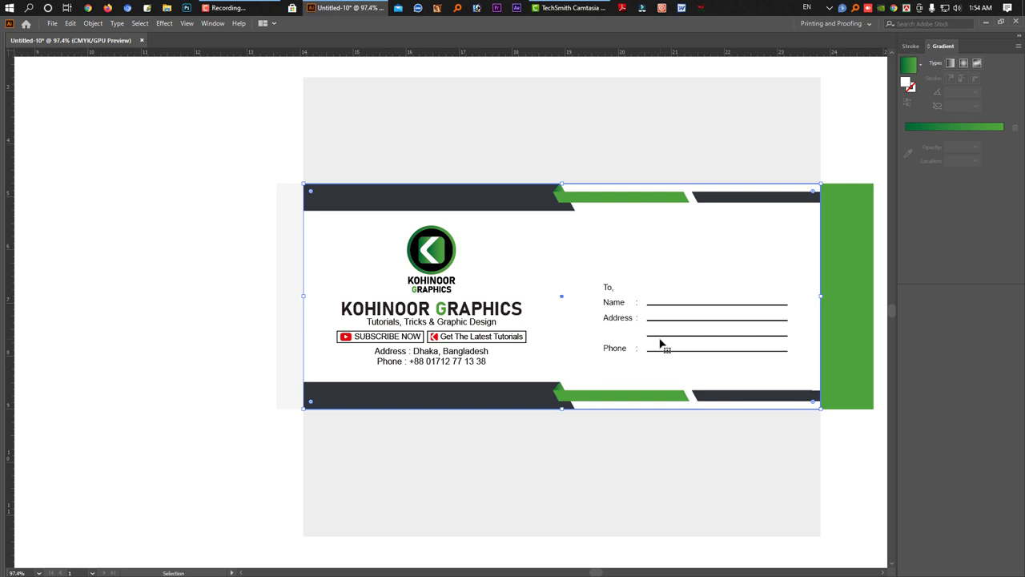
# Reapply the gradient to the front panel and make both gradient stops white
pyautogui.click(913, 126)
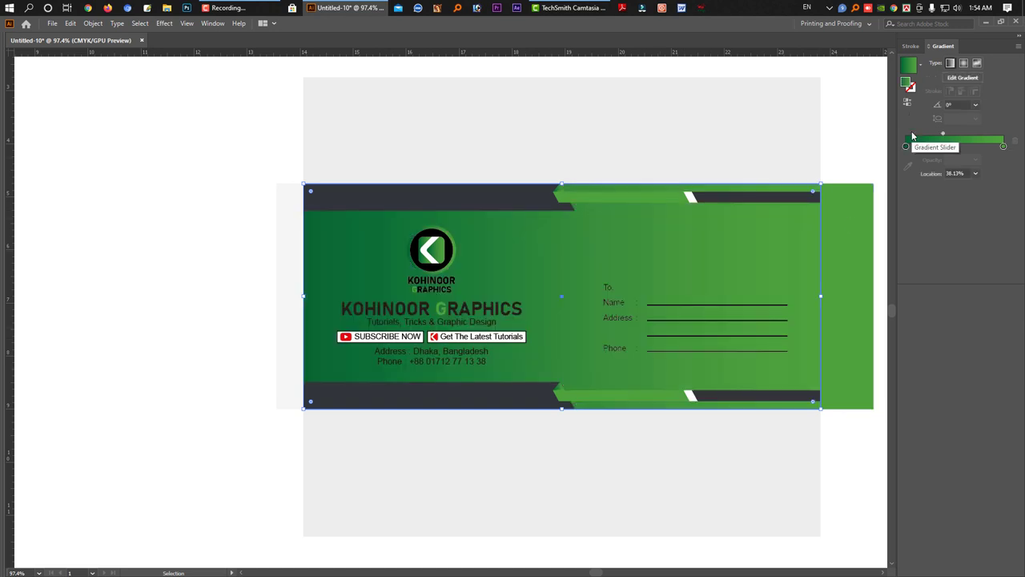
pyautogui.click(911, 45)
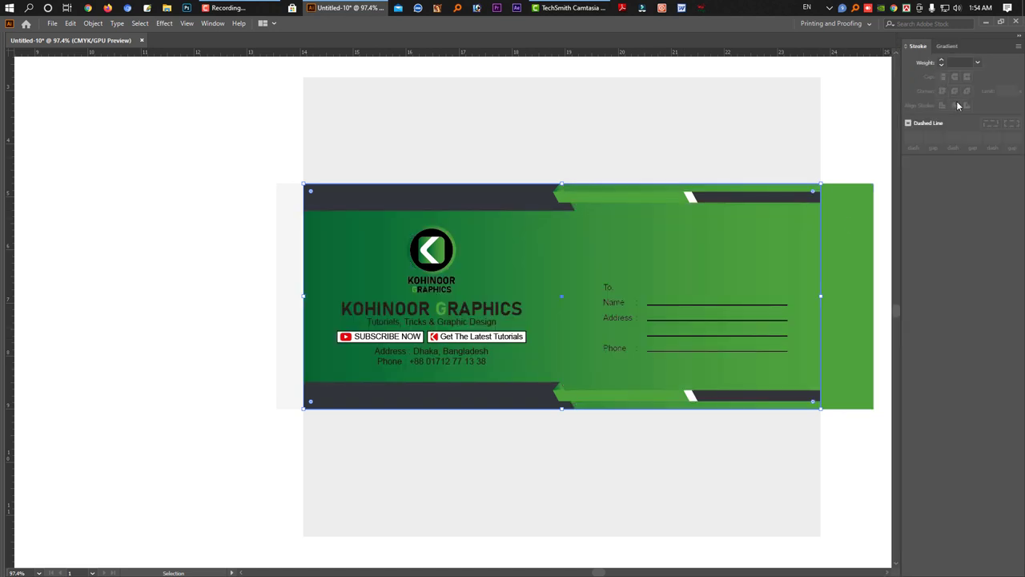
pyautogui.click(947, 45)
pyautogui.press('Tab')
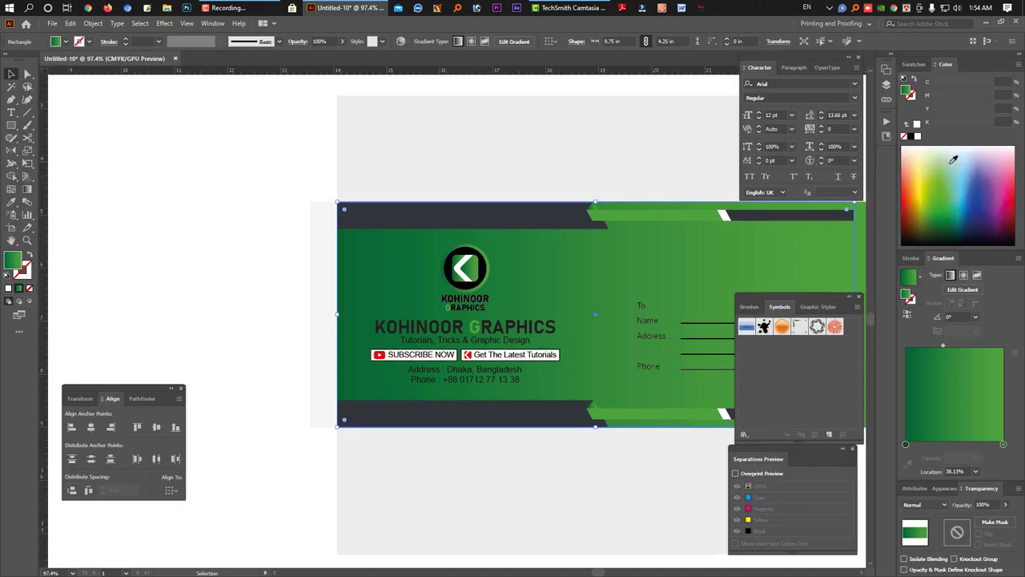
pyautogui.click(914, 64)
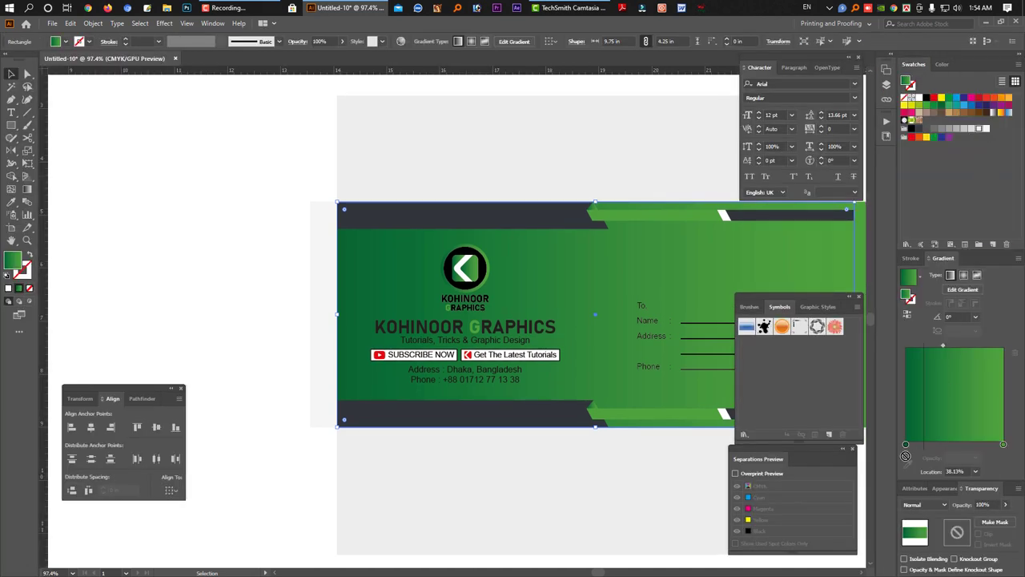
pyautogui.moveTo(986, 130); pyautogui.dragTo(906, 443)
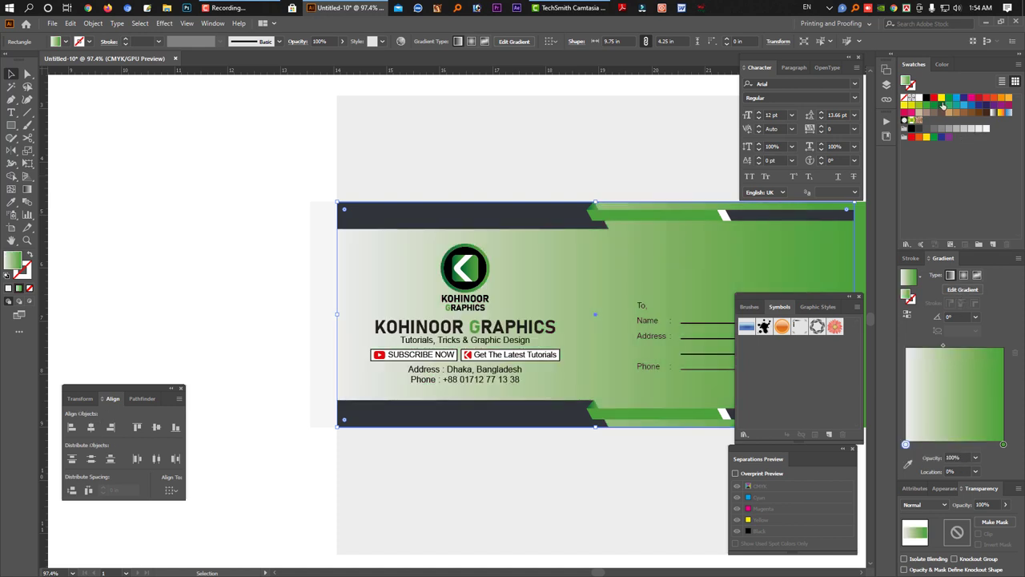
pyautogui.moveTo(920, 102); pyautogui.dragTo(1003, 444)
pyautogui.press('Tab')
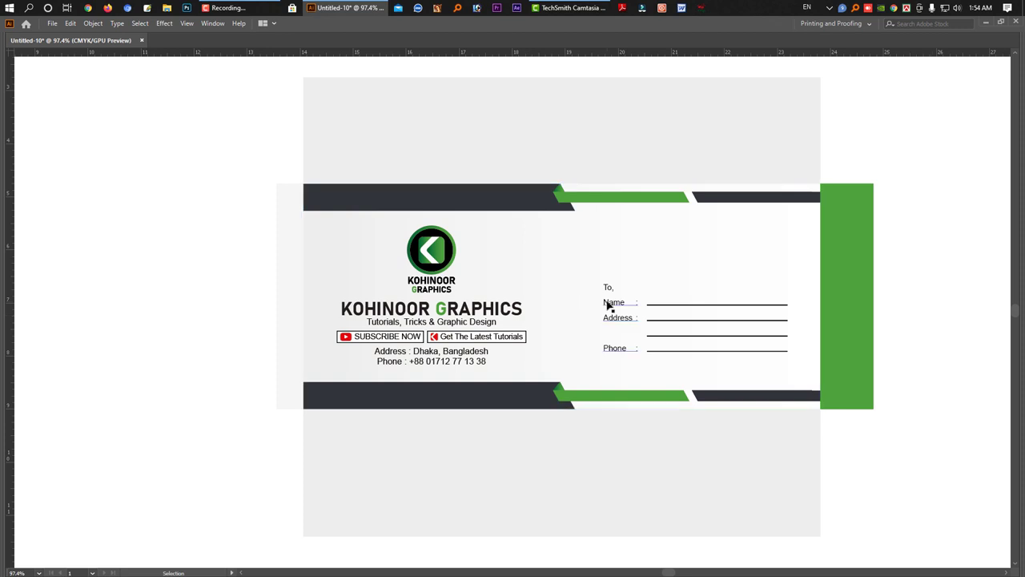
# Fill the narrow left strip of the envelope with light grey
pyautogui.click(298, 316)
pyautogui.press('Tab')
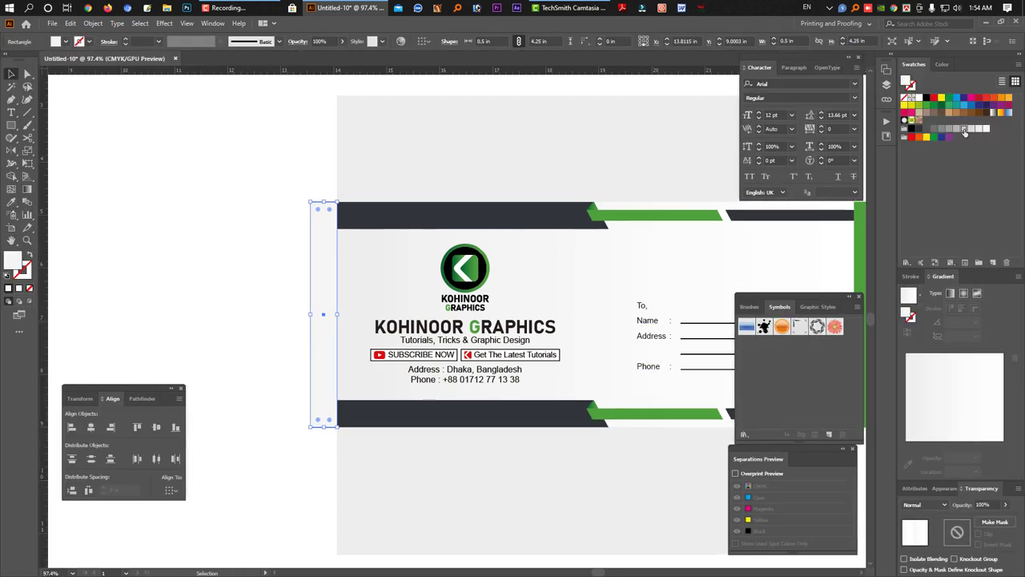
pyautogui.click(965, 130)
pyautogui.click(264, 286)
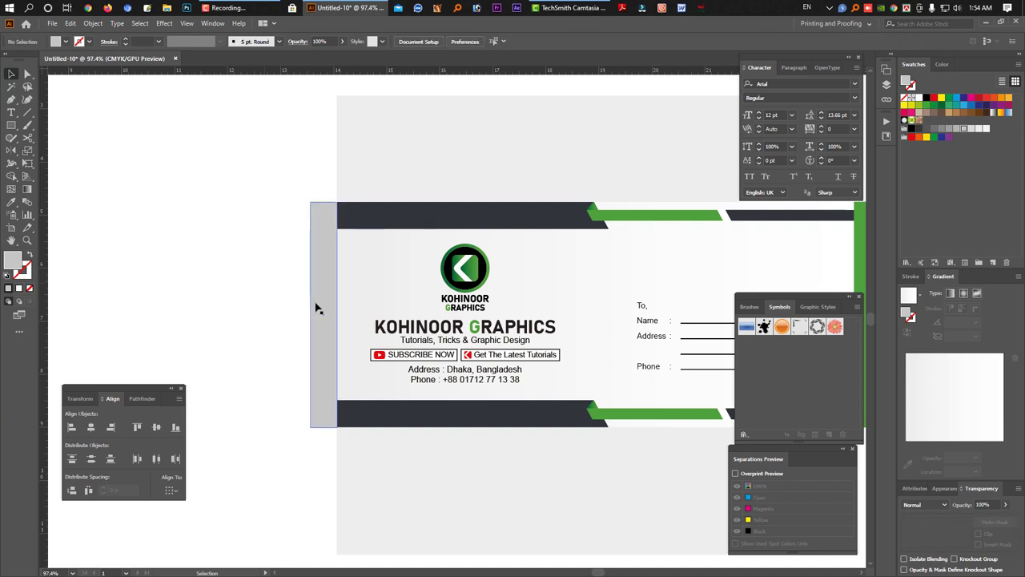
pyautogui.press('Tab')
# Reselect the grey strip, then select the whole envelope dieline
pyautogui.click(287, 279)
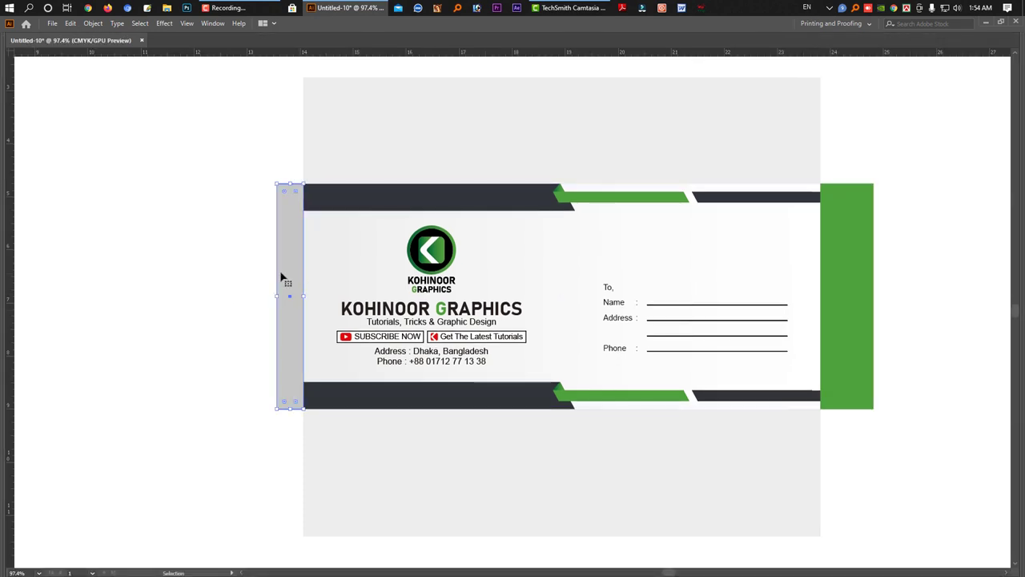
pyautogui.click(913, 304)
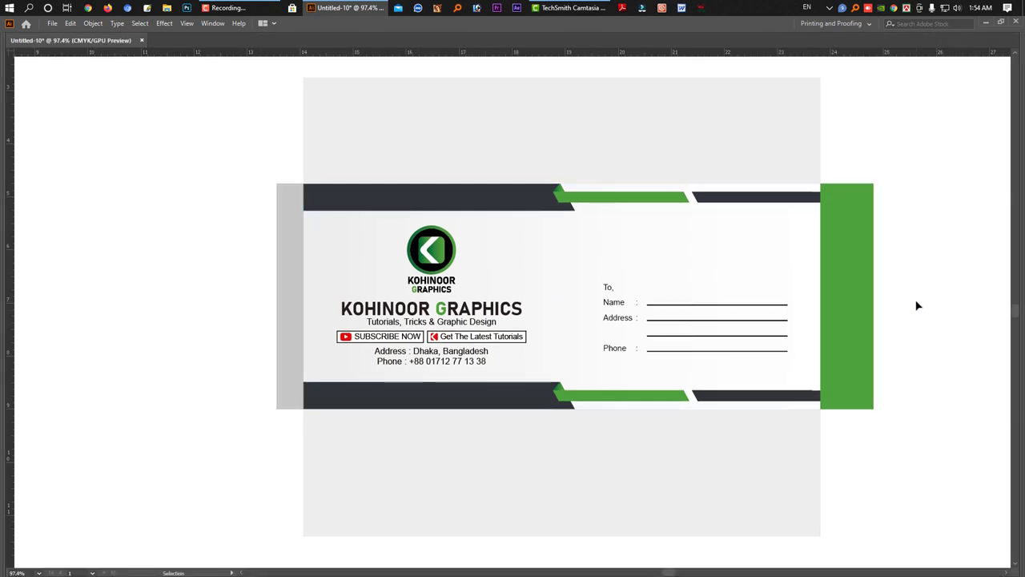
pyautogui.hotkey('ctrl', 'a')
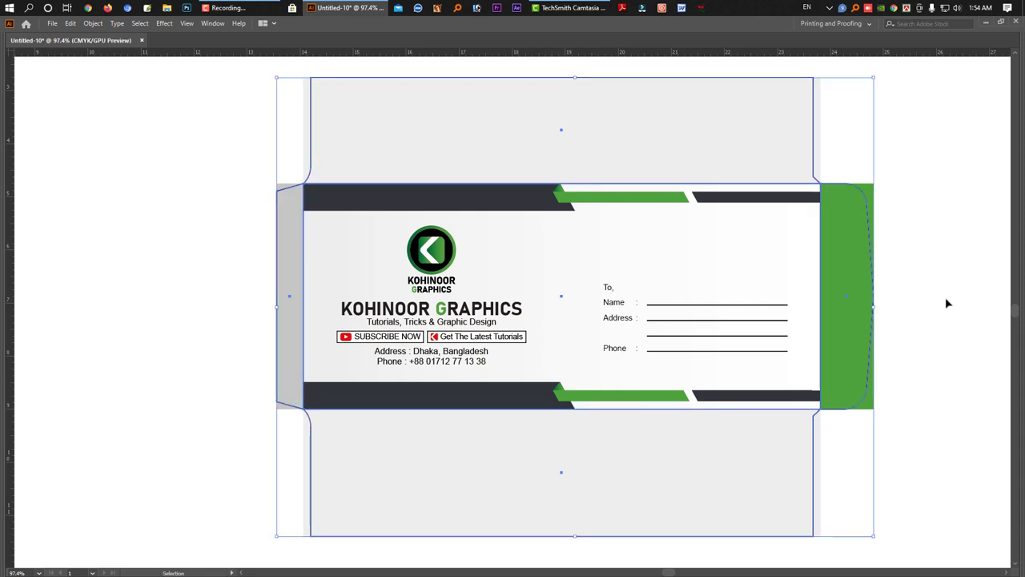
pyautogui.click(947, 303)
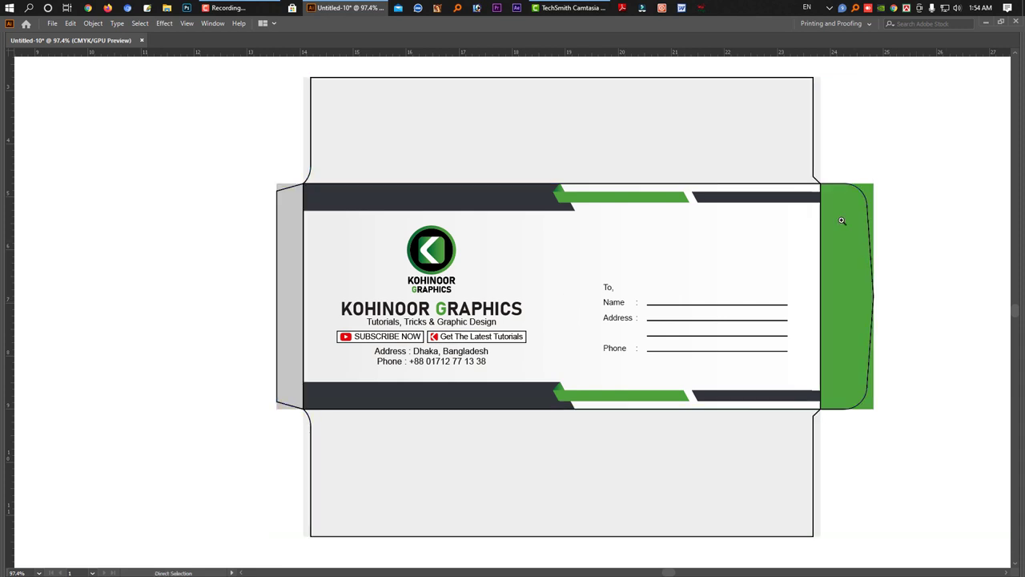
pyautogui.click(815, 94)
# Give the envelope dieline a dashed stroke outline and preview it
pyautogui.press('Tab')
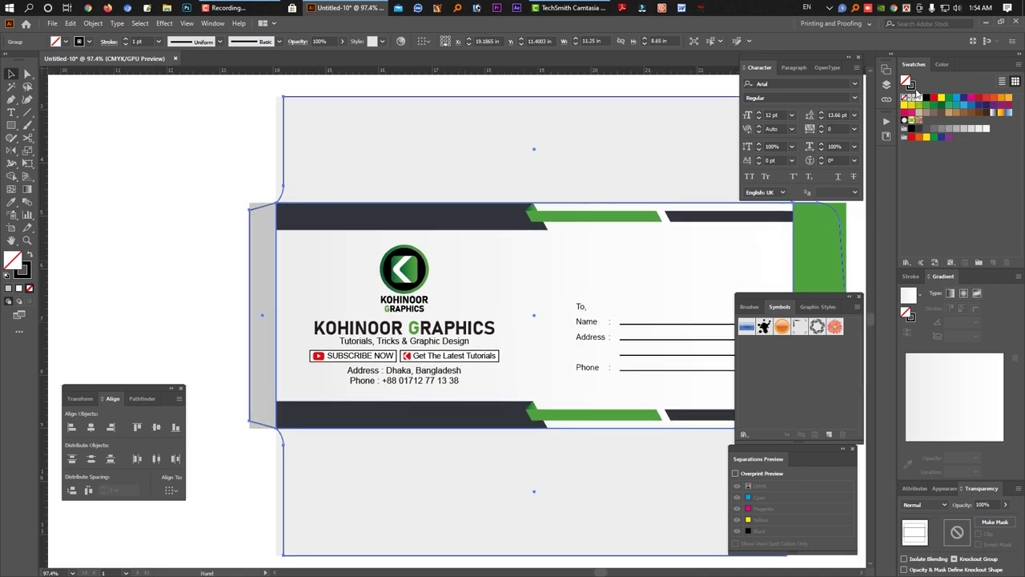
pyautogui.click(912, 87)
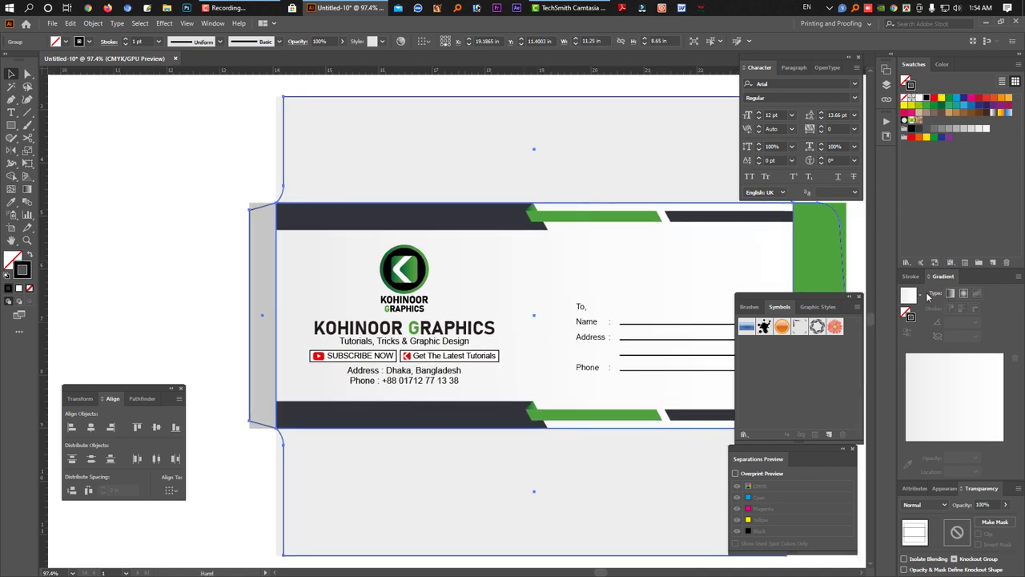
pyautogui.click(911, 275)
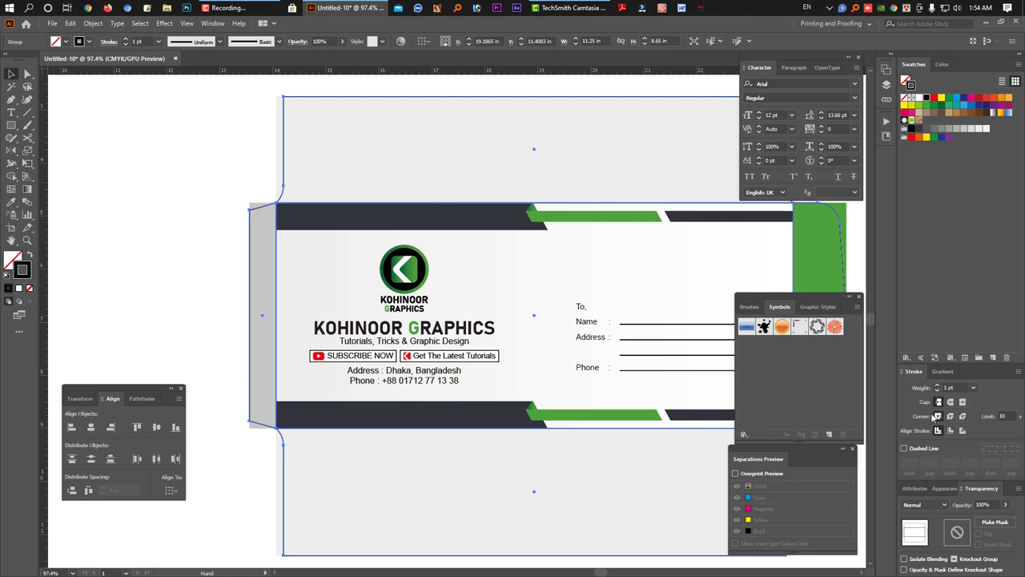
pyautogui.click(905, 449)
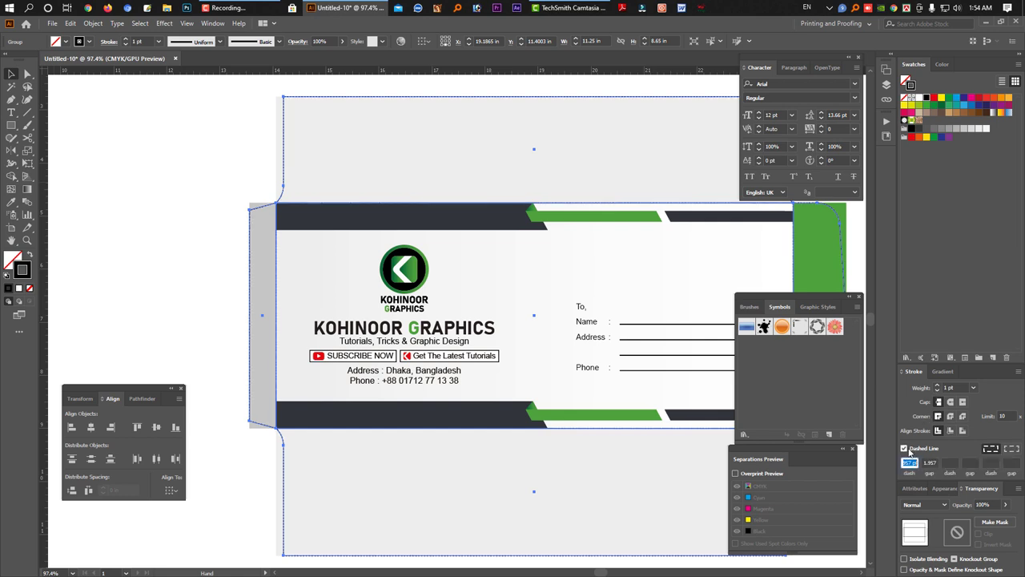
pyautogui.click(142, 286)
pyautogui.press('Tab')
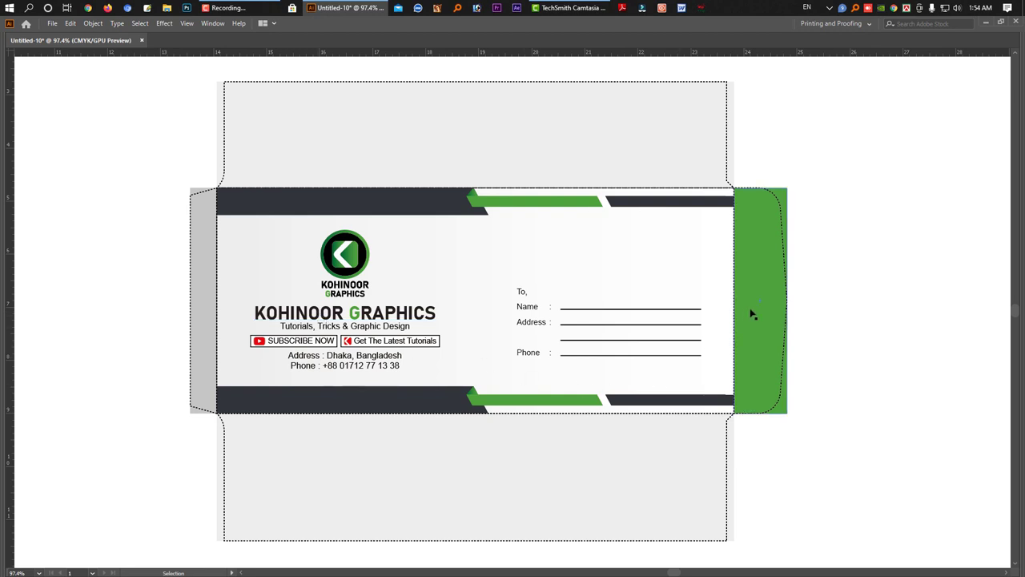
pyautogui.click(773, 205)
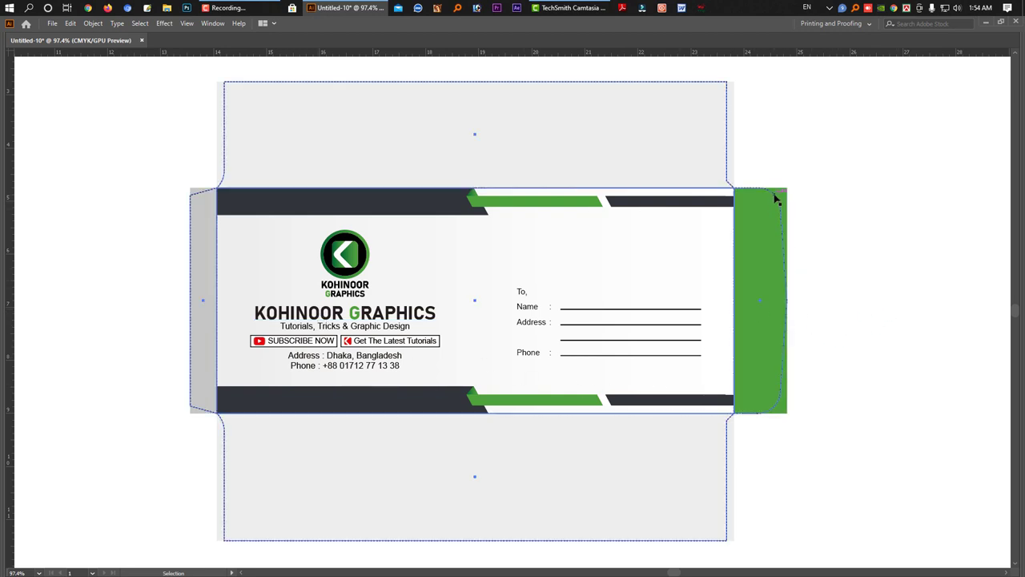
pyautogui.click(796, 296)
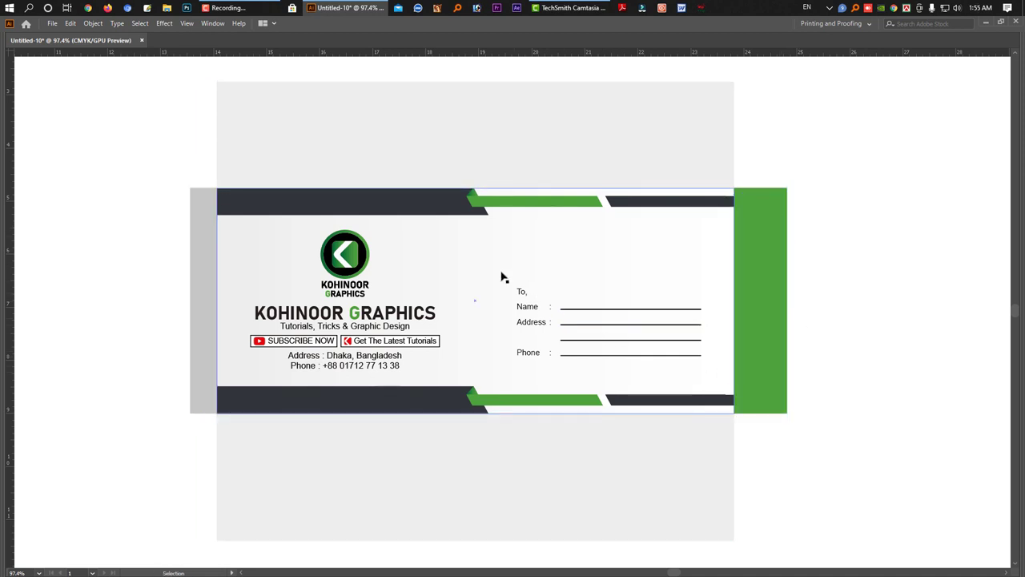
# Check selections of the envelope group, top band and front panel
pyautogui.click(419, 222)
pyautogui.doubleClick(481, 210)
pyautogui.keyDown('shift'); pyautogui.click(658, 331); pyautogui.keyUp('shift')
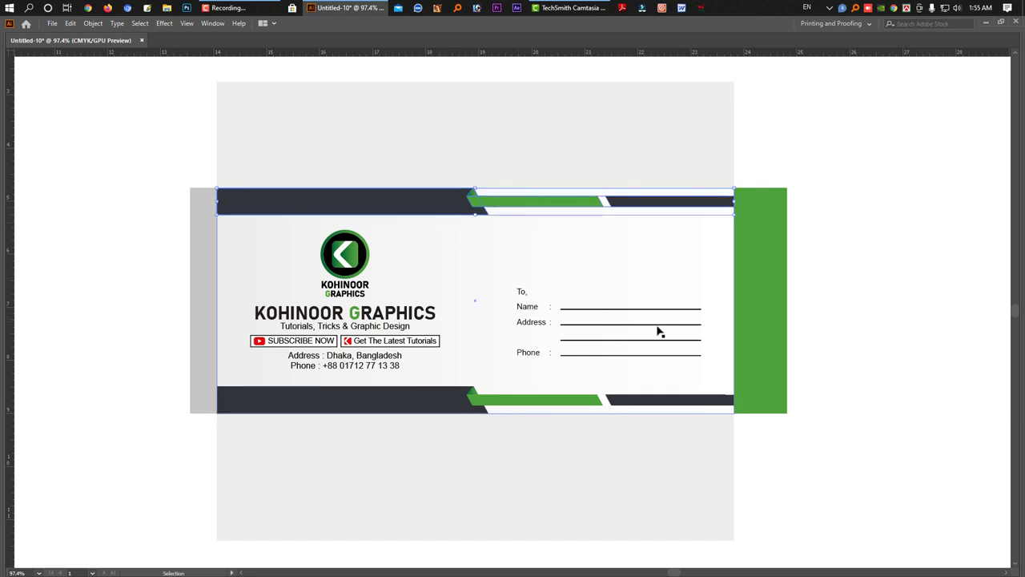
pyautogui.click(808, 266)
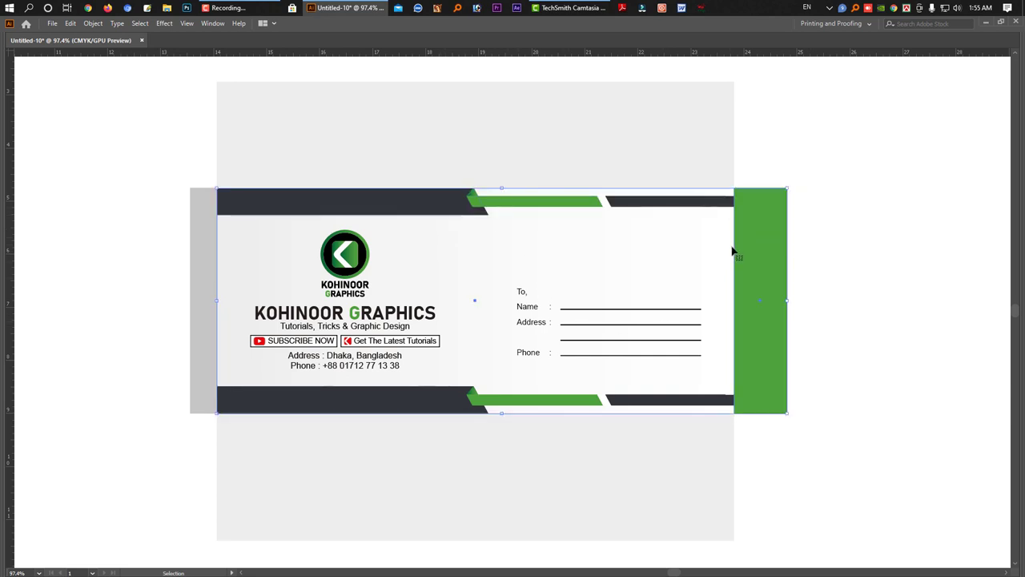
# Copy the KOHINOOR GRAPHICS headline and tagline, rotate 90°, and scale them onto the green flap
pyautogui.click(387, 317)
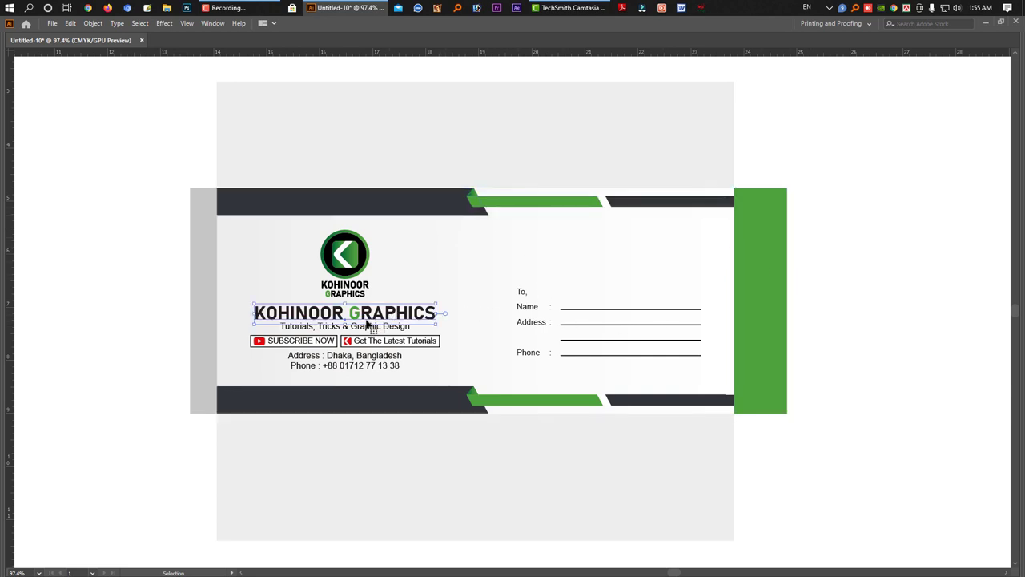
pyautogui.keyDown('shift'); pyautogui.click(355, 329); pyautogui.keyUp('shift')
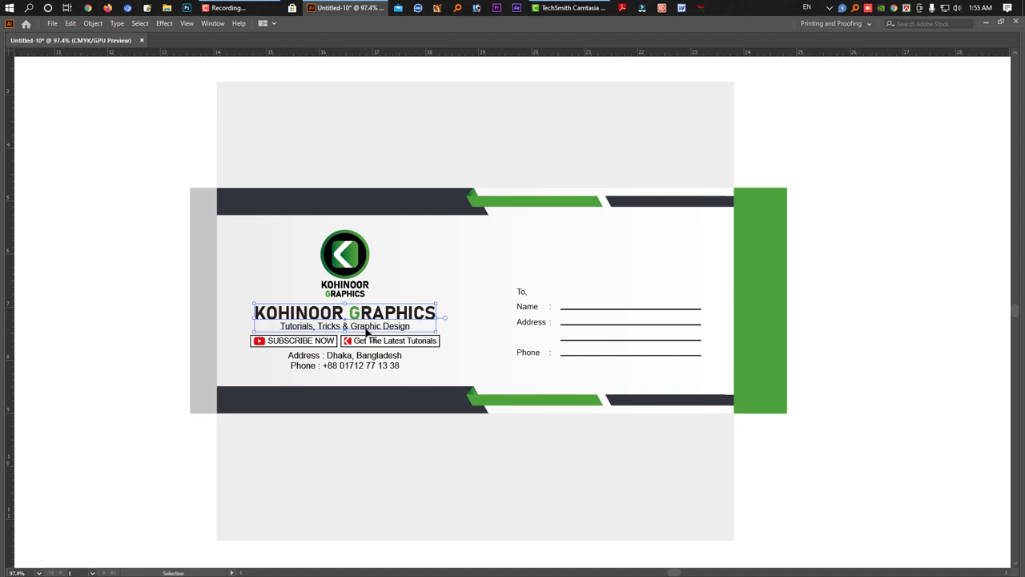
pyautogui.keyDown('alt'); pyautogui.moveTo(356, 332); pyautogui.dragTo(851, 343); pyautogui.keyUp('alt')
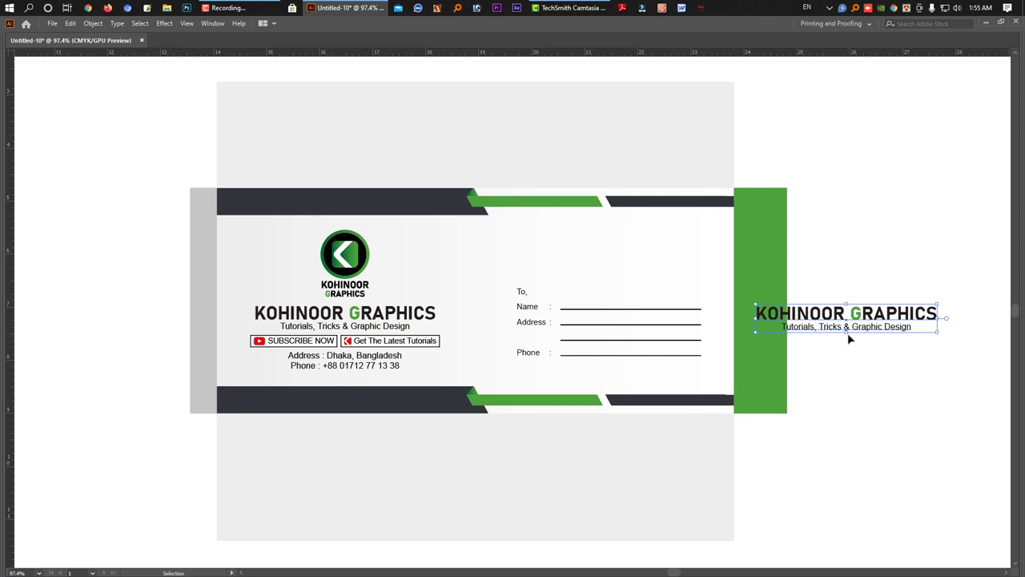
pyautogui.moveTo(943, 318); pyautogui.dragTo(848, 226)
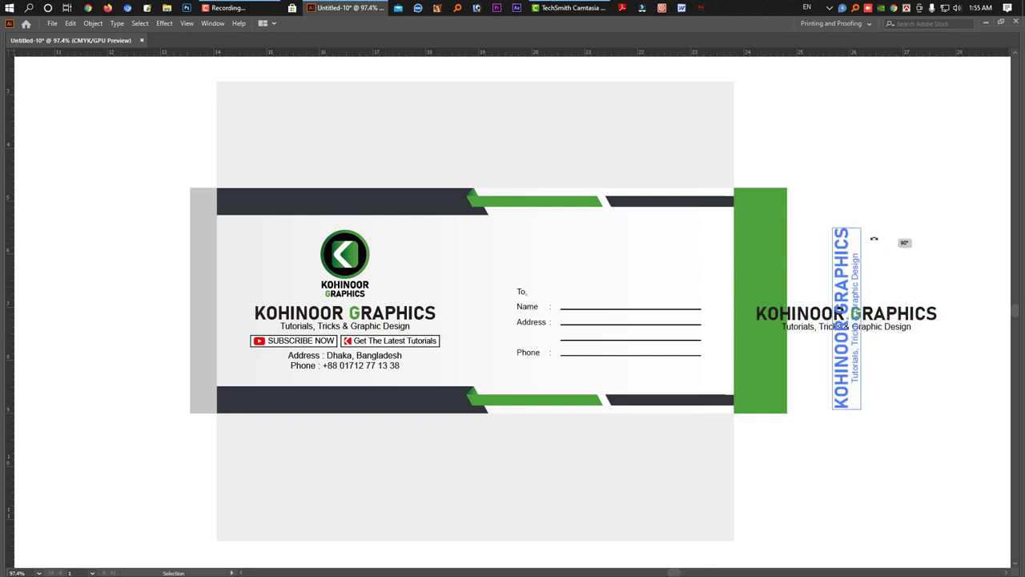
pyautogui.moveTo(850, 275); pyautogui.dragTo(765, 275)
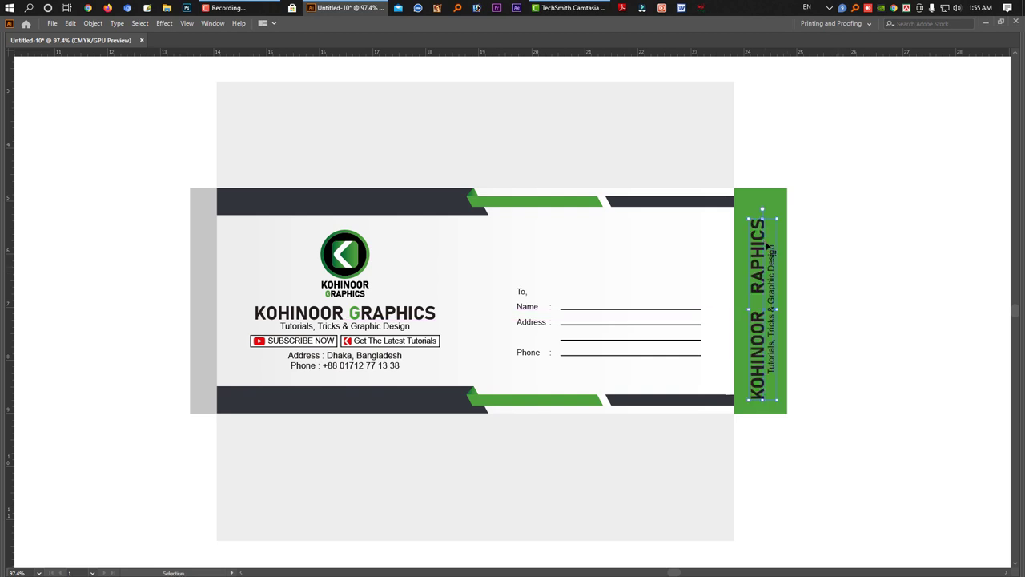
pyautogui.moveTo(766, 232); pyautogui.dragTo(761, 260)
# Colour the vertical flap text light green and preview it
pyautogui.press('Tab')
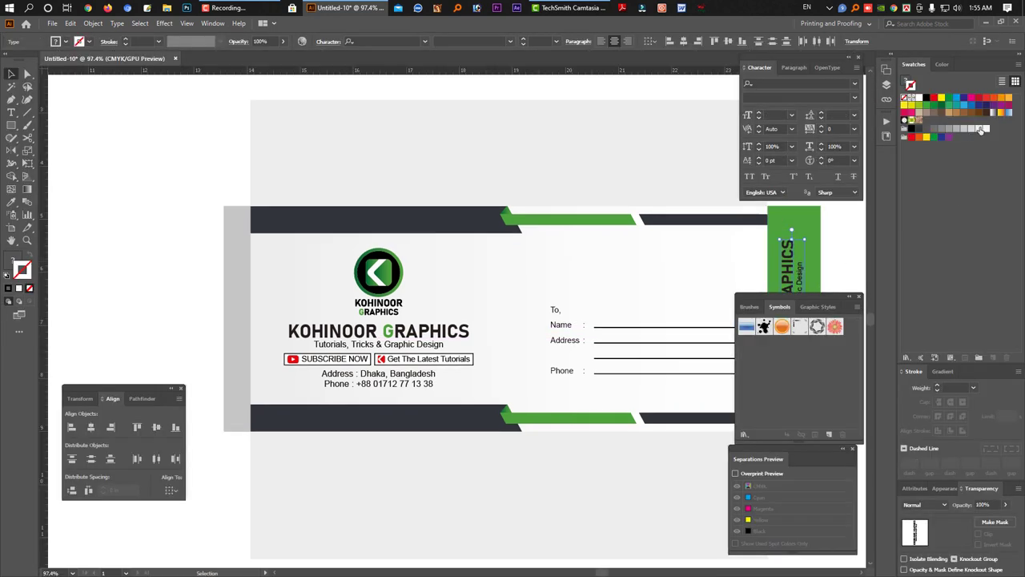
pyautogui.press('Tab')
pyautogui.press('Tab')
pyautogui.click(927, 105)
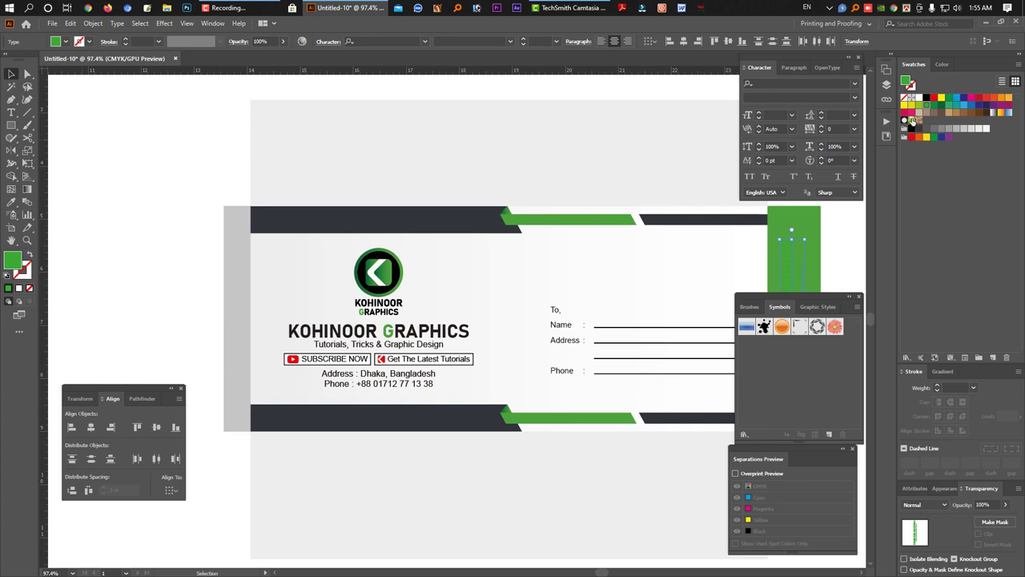
pyautogui.press('Tab')
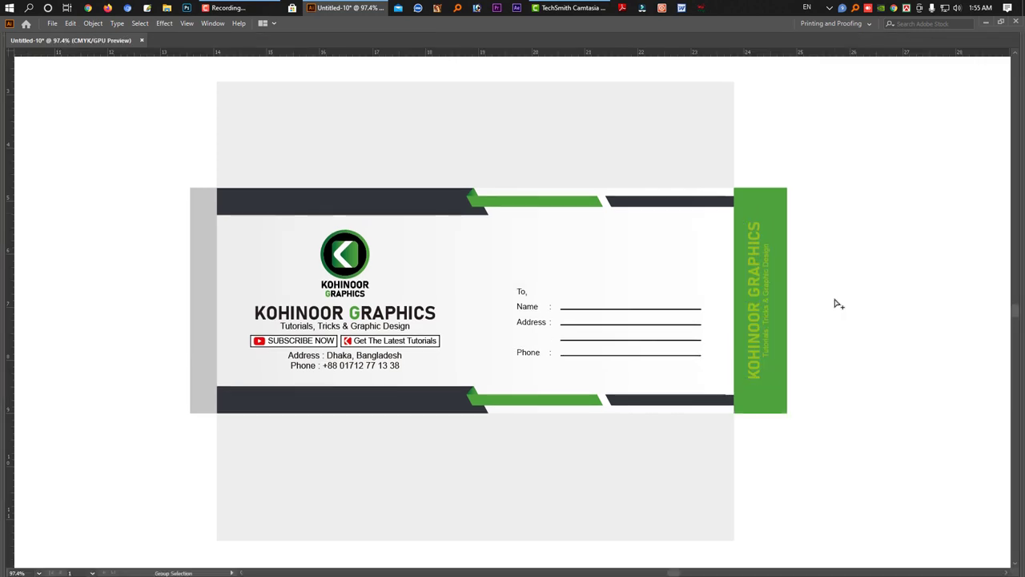
pyautogui.hotkey('ctrl', 'a')
pyautogui.scroll(3, 790, 309)
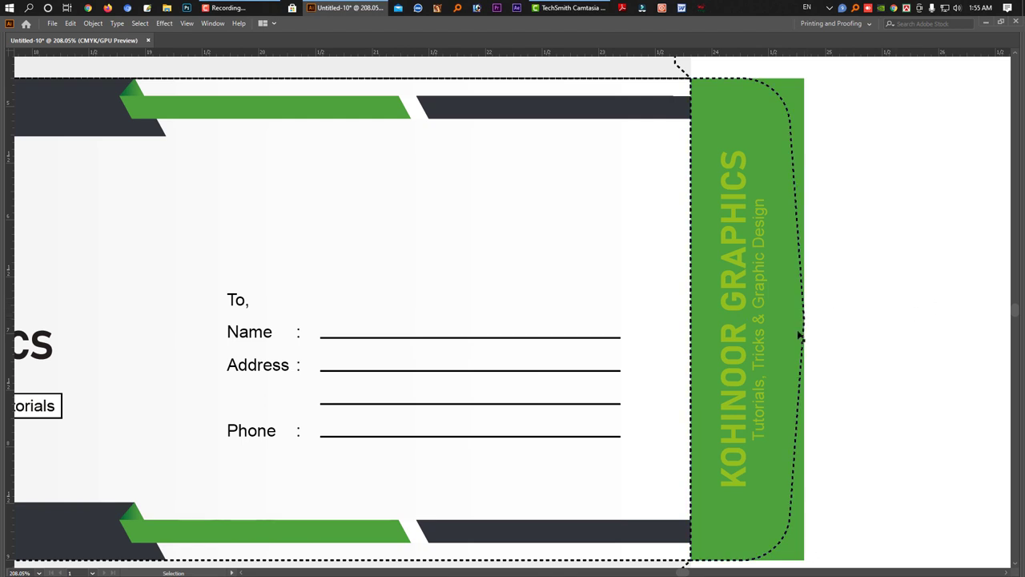
# Select and inspect the vertical brand text on the flap
pyautogui.click(729, 356)
pyautogui.moveTo(772, 320); pyautogui.dragTo(778, 323)
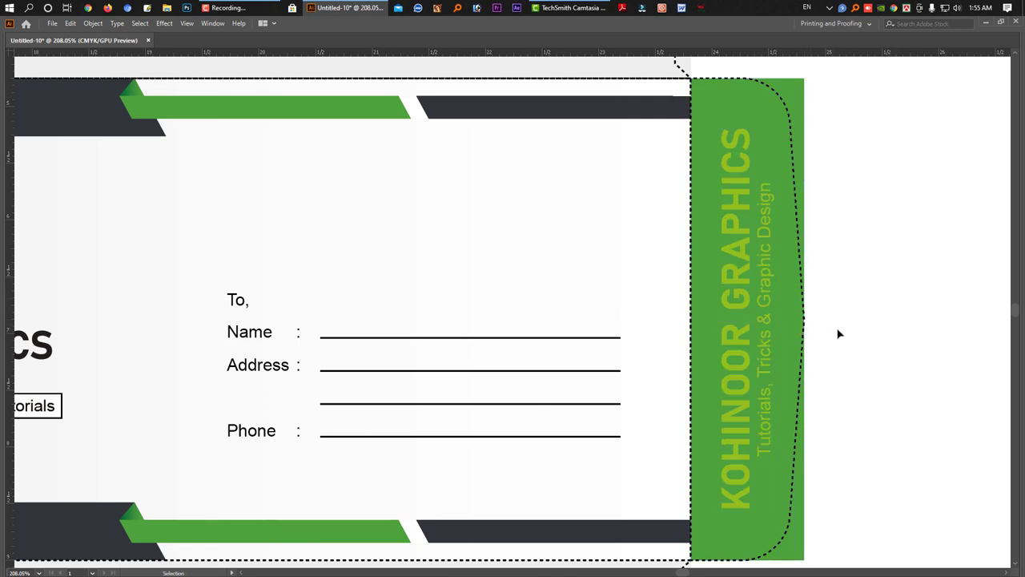
pyautogui.scroll(-3, 838, 334)
pyautogui.scroll(-2, 779, 360)
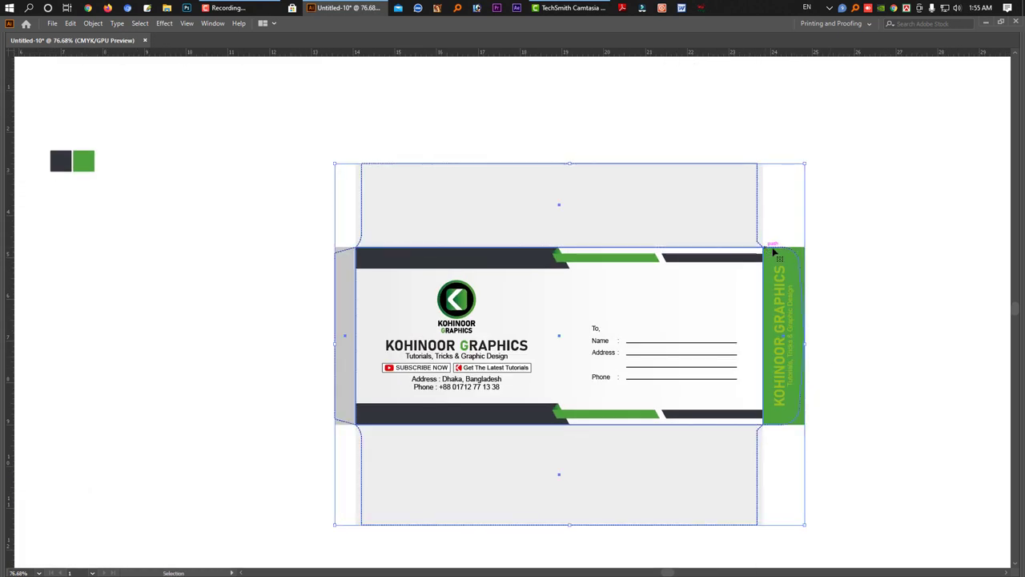
# Select the front-panel logo and bottom-strip objects, then clear the selection
pyautogui.click(851, 287)
pyautogui.press('v')
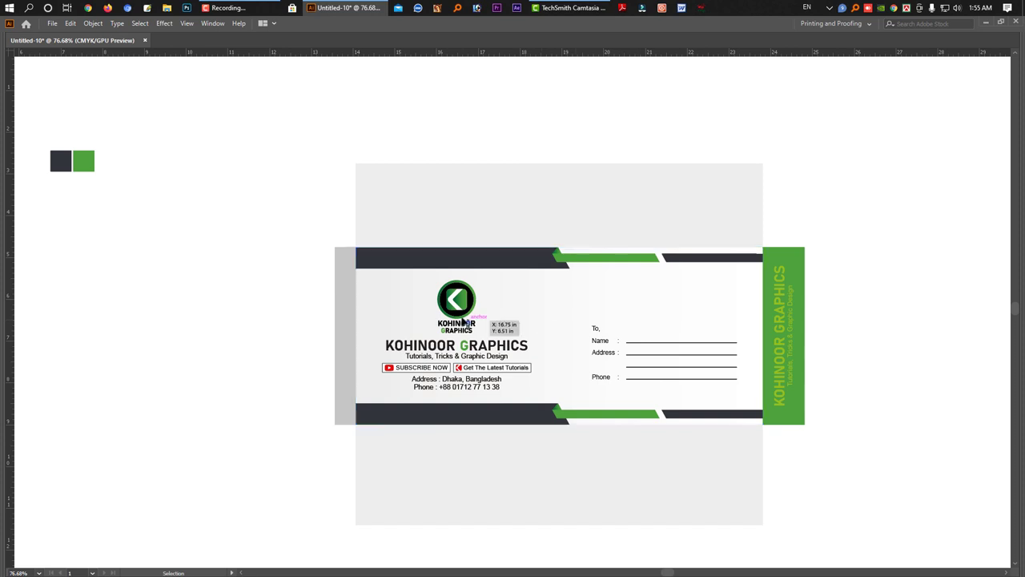
pyautogui.click(463, 320)
pyautogui.press('a')
pyautogui.click(325, 222)
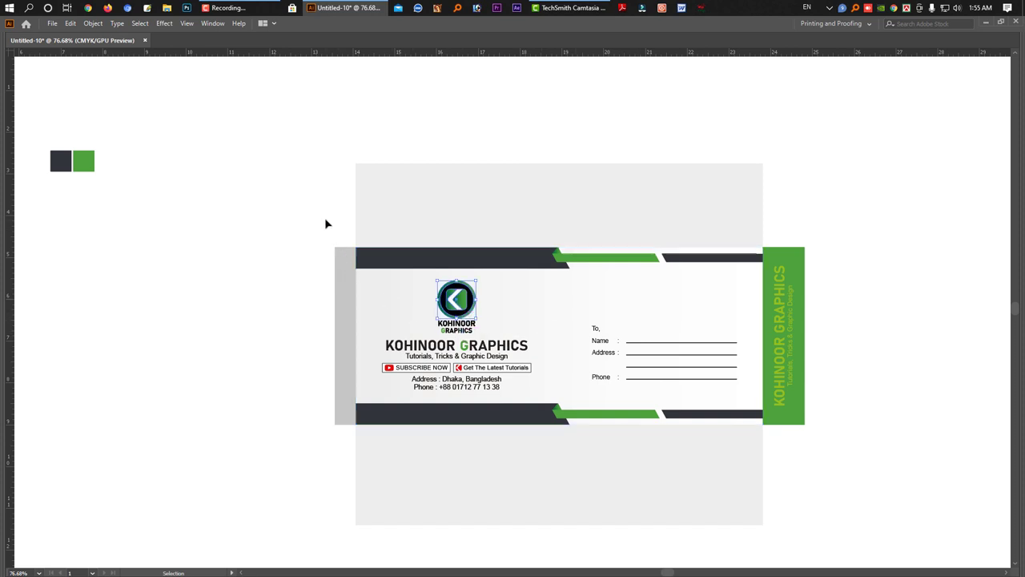
pyautogui.moveTo(360, 426); pyautogui.dragTo(864, 420)
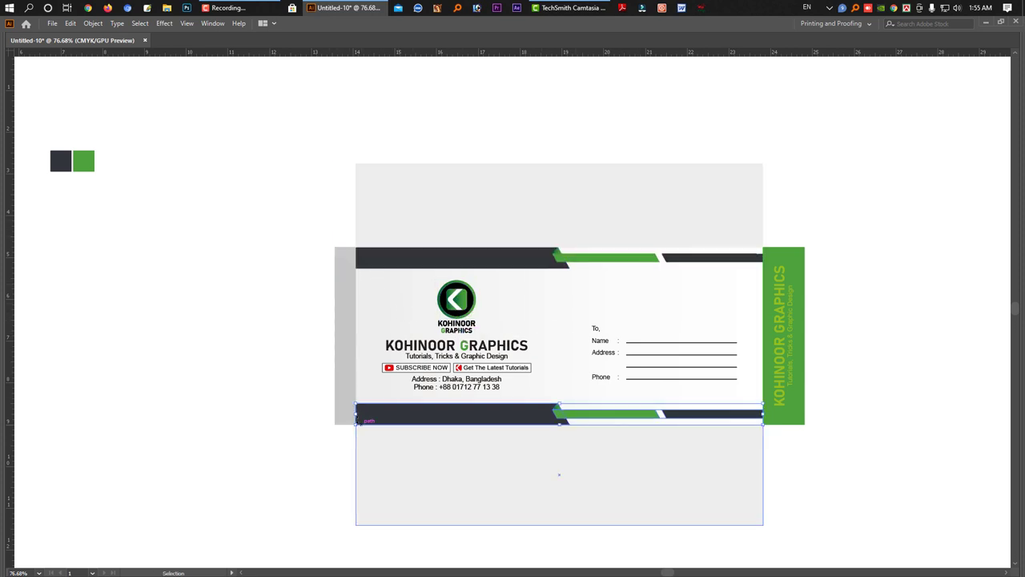
pyautogui.hotkey('ctrl', 'shift', 'a')
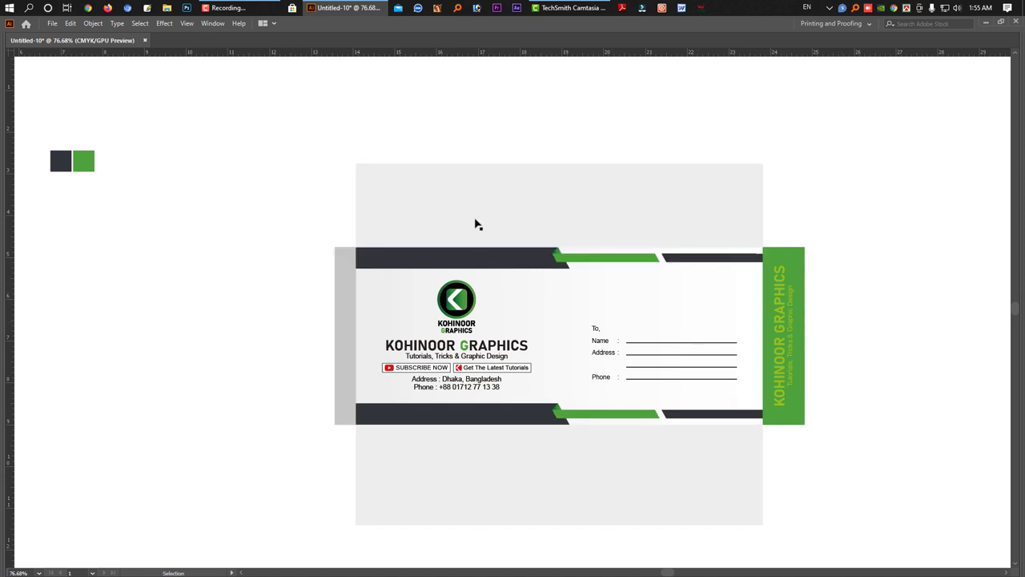
# Select the flaps and card body, then marquee-select the logo copy beside the flap
pyautogui.click(477, 224)
pyautogui.keyDown('shift'); pyautogui.click(543, 304); pyautogui.keyUp('shift')
pyautogui.keyDown('shift'); pyautogui.click(555, 463); pyautogui.keyUp('shift')
pyautogui.hotkey('ctrl', 'shift', 'a')
pyautogui.moveTo(743, 450); pyautogui.dragTo(413, 273)
pyautogui.scroll(5, 414, 278)
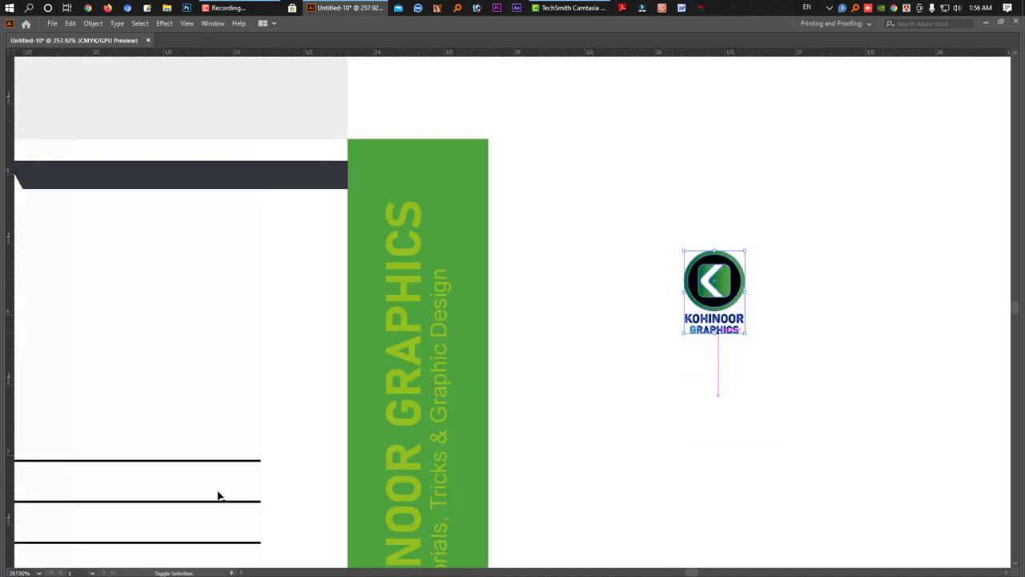
# Zoom to 140%, then zoom closer in on the logo copy
pyautogui.click(20, 572)
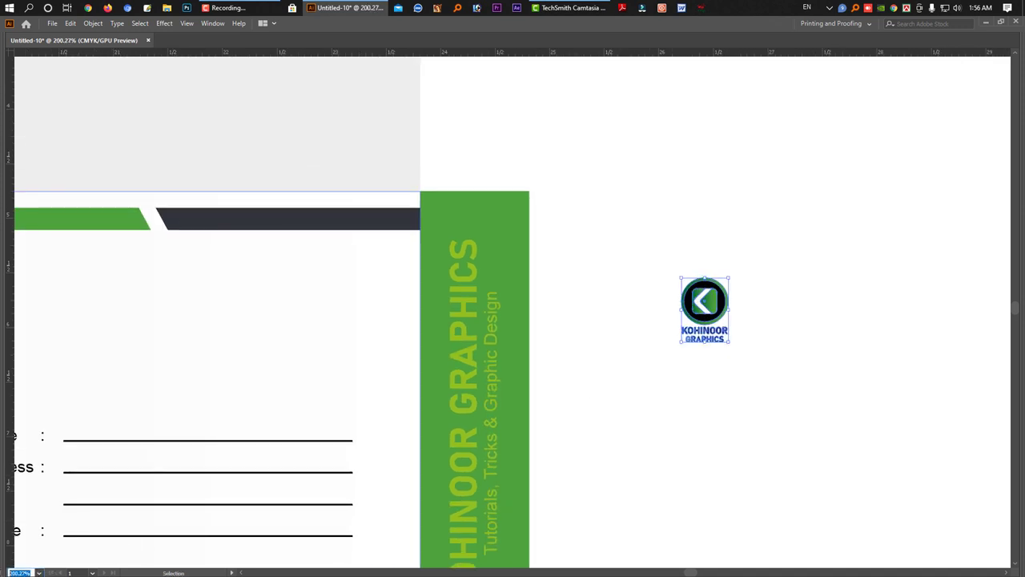
pyautogui.write('140')
pyautogui.press('Return')
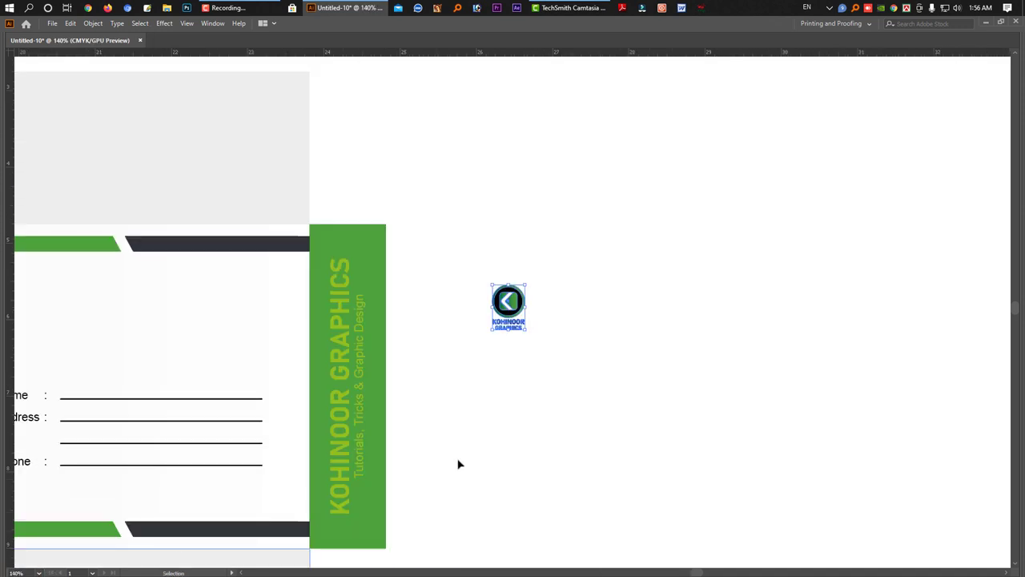
pyautogui.click(459, 464)
pyautogui.press('z')
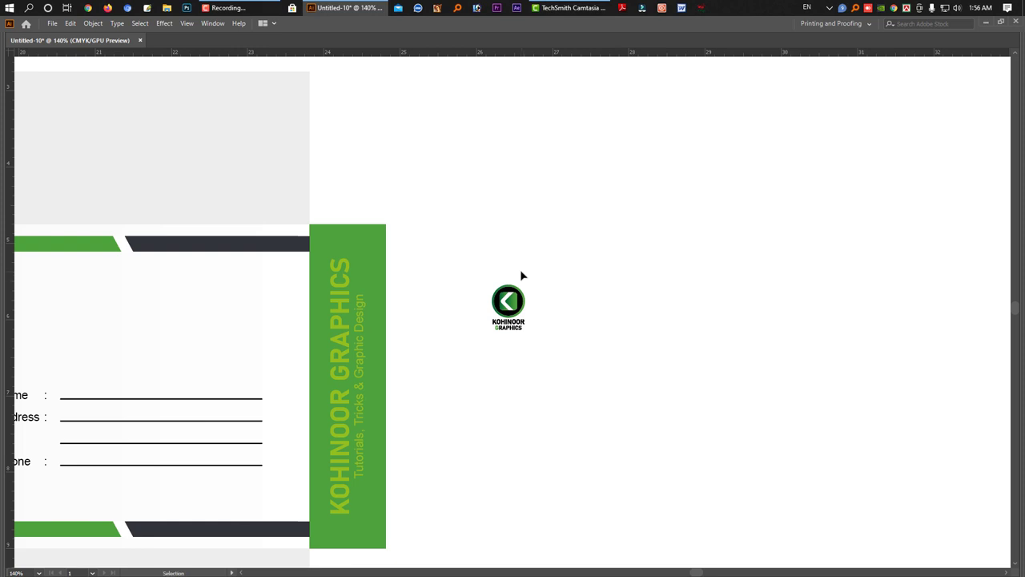
pyautogui.moveTo(512, 251); pyautogui.dragTo(665, 439)
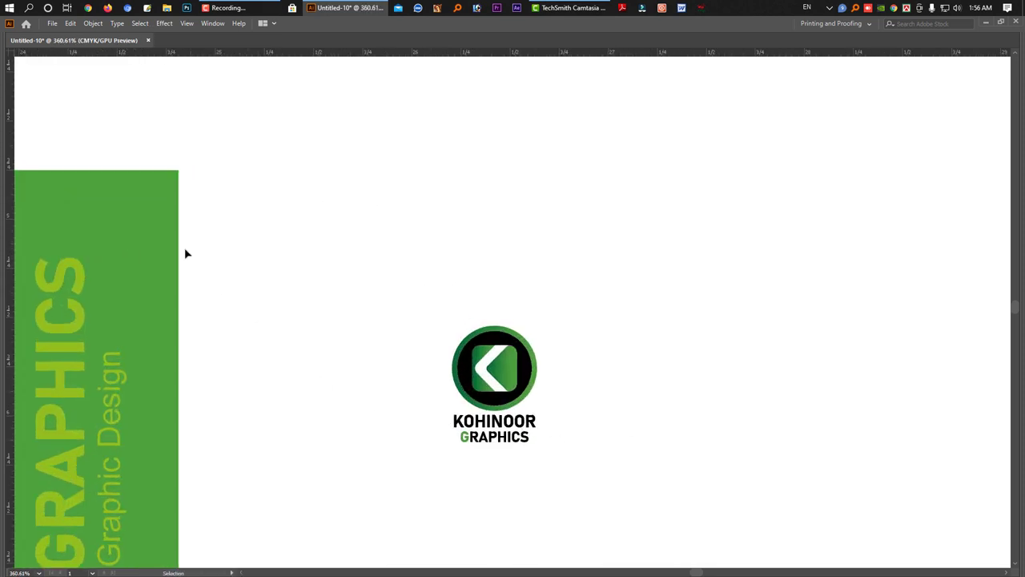
# Inspect the logo's inner rounded square and outer ring with Direct Selection
pyautogui.press('Tab')
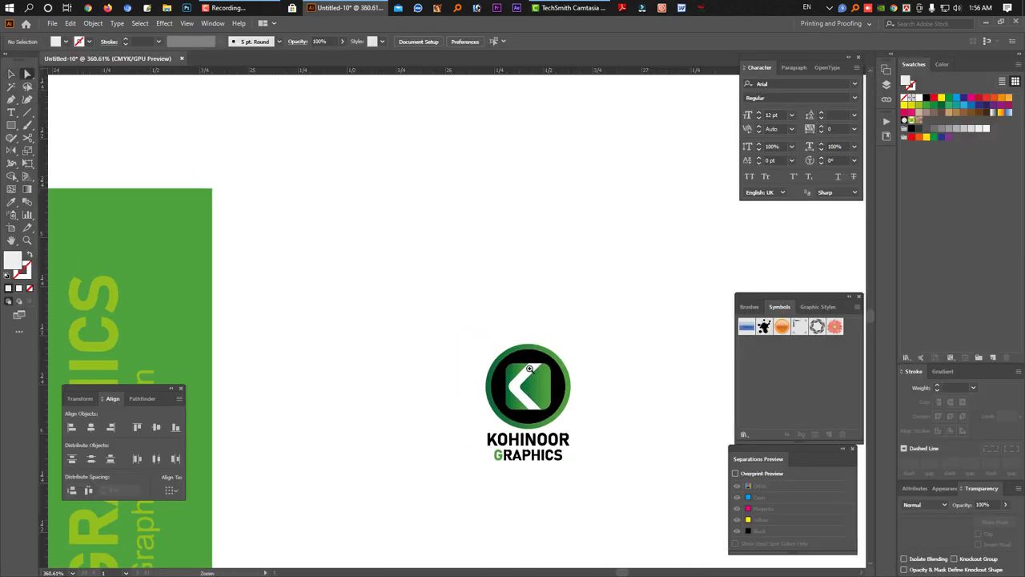
pyautogui.scroll(2, 529, 416)
pyautogui.click(535, 418)
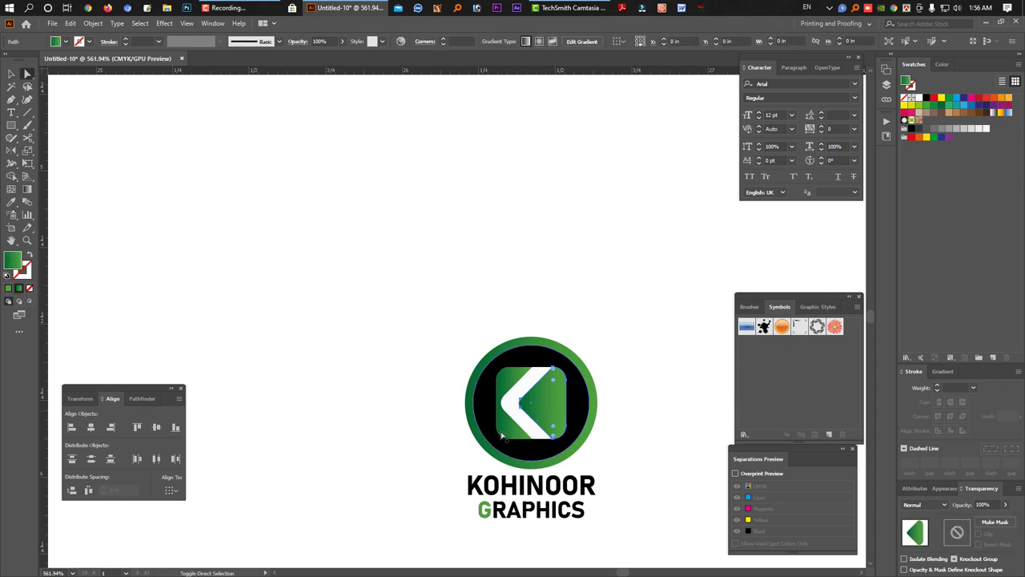
pyautogui.keyDown('shift'); pyautogui.click(591, 433); pyautogui.keyUp('shift')
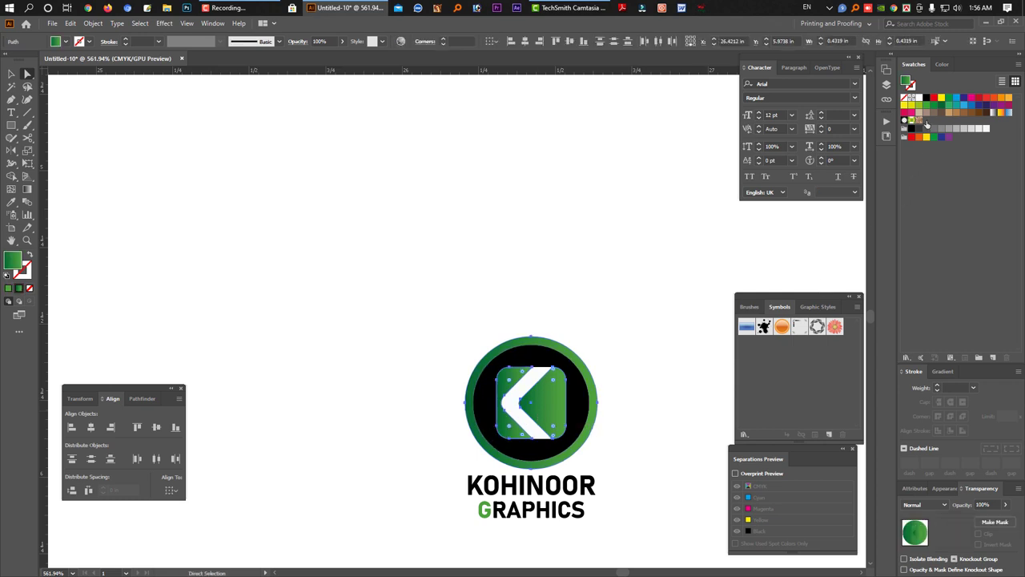
pyautogui.click(656, 383)
# Zoom out and select the whole logo copy as a group
pyautogui.scroll(-3, 641, 400)
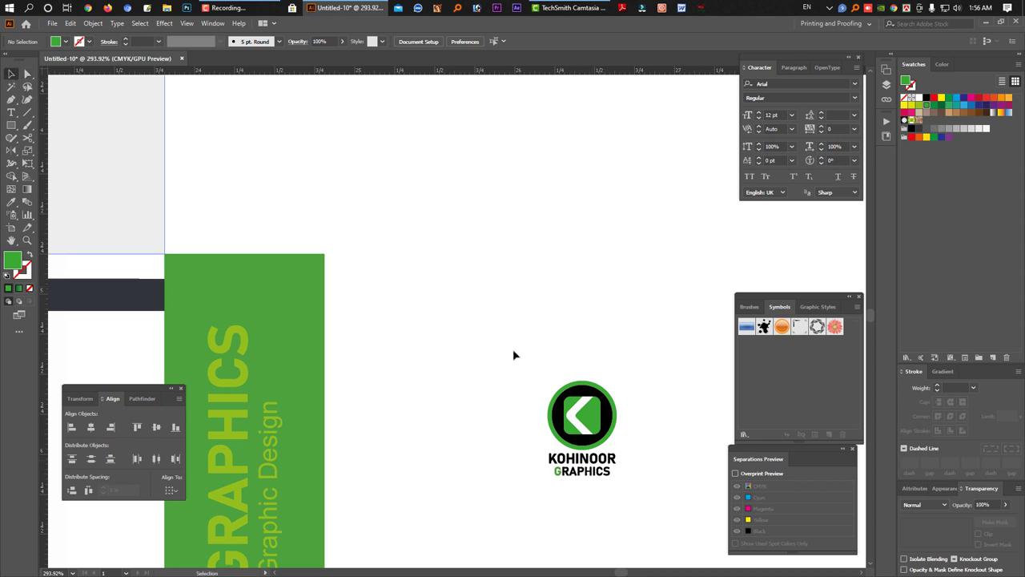
pyautogui.scroll(-5, 528, 453)
pyautogui.scroll(-2, 577, 432)
pyautogui.moveTo(650, 384); pyautogui.dragTo(585, 285)
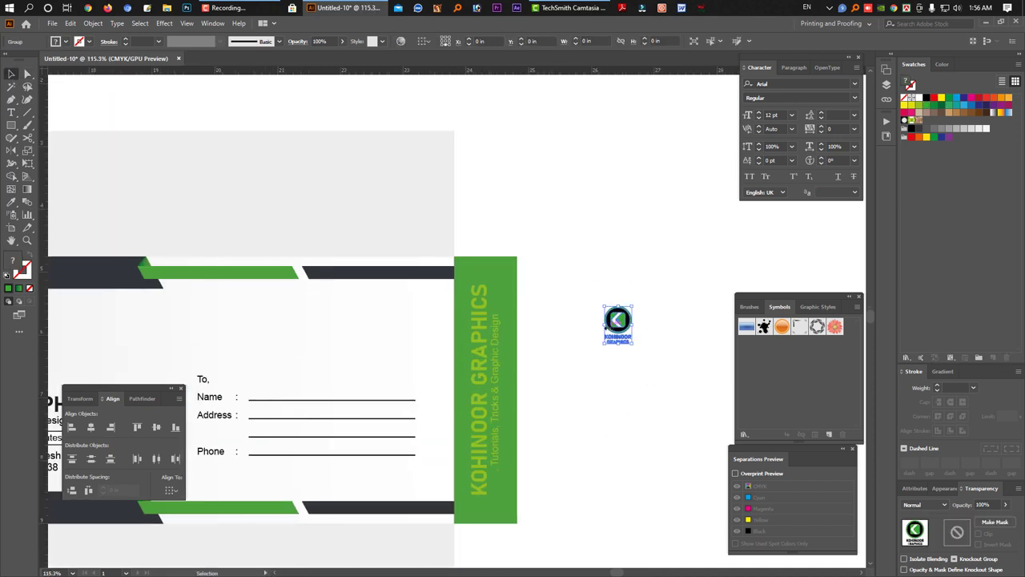
pyautogui.scroll(1, 641, 378)
pyautogui.scroll(1, 641, 379)
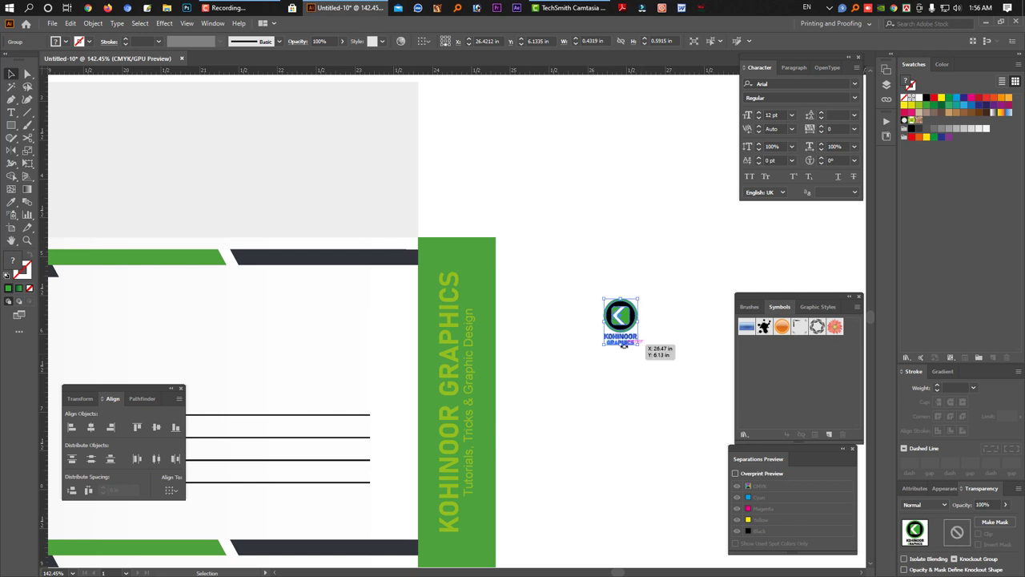
pyautogui.click(629, 362)
# Enlarge the logo copy and draw a tiny spacer square beside it
pyautogui.moveTo(652, 381); pyautogui.dragTo(616, 305)
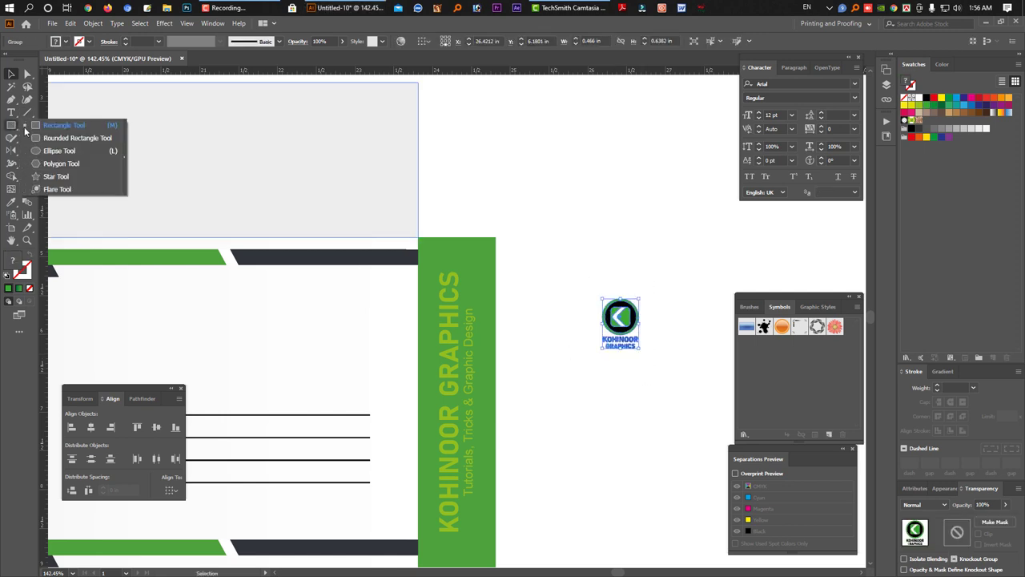
pyautogui.moveTo(11, 125); pyautogui.dragTo(36, 126)
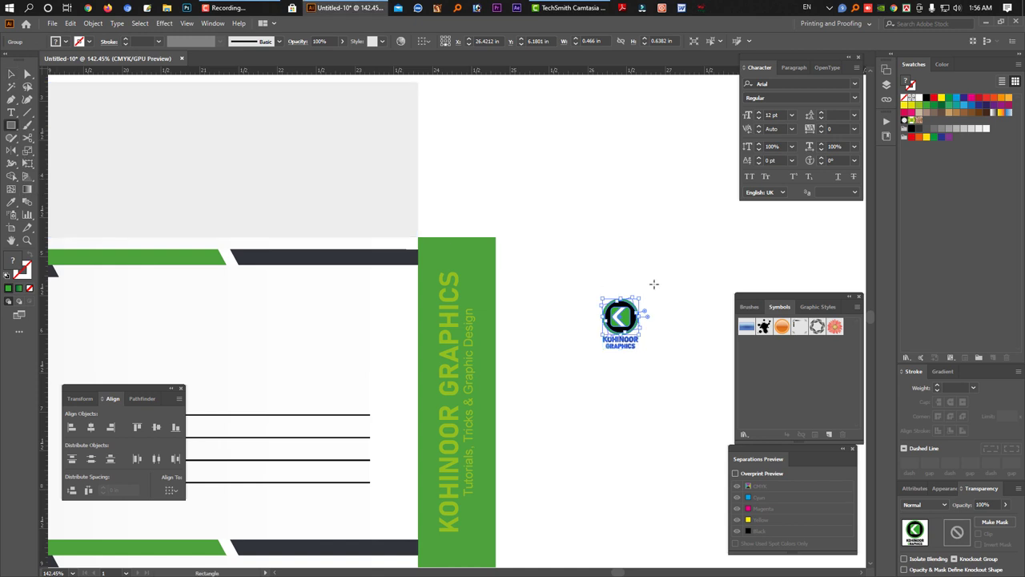
pyautogui.moveTo(655, 284); pyautogui.dragTo(659, 287)
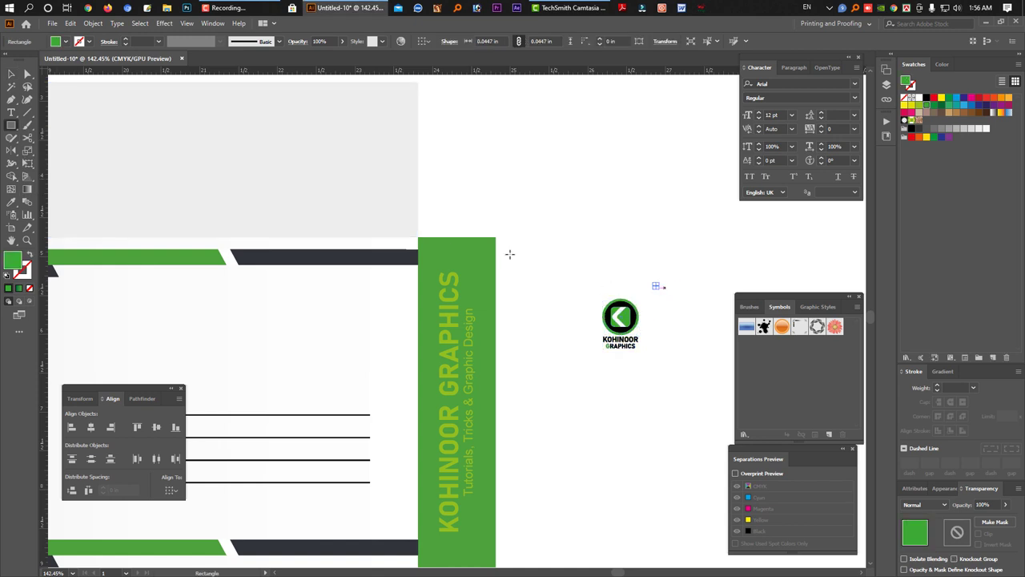
pyautogui.click(11, 73)
pyautogui.moveTo(582, 242); pyautogui.dragTo(696, 382)
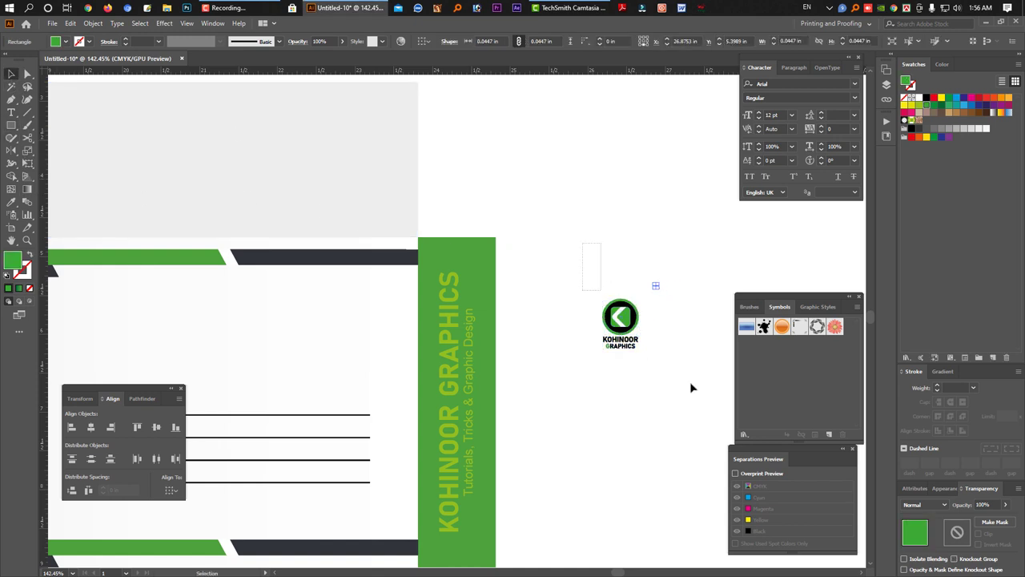
# Set the spacer square's fill to None and drag it with the logo into Swatches as a pattern
pyautogui.scroll(3, 697, 382)
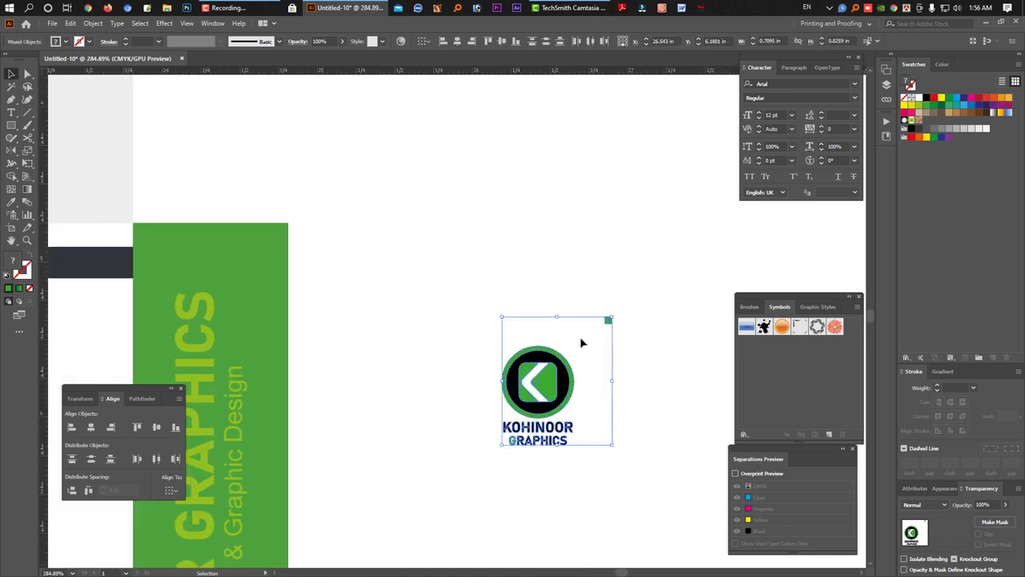
pyautogui.click(627, 330)
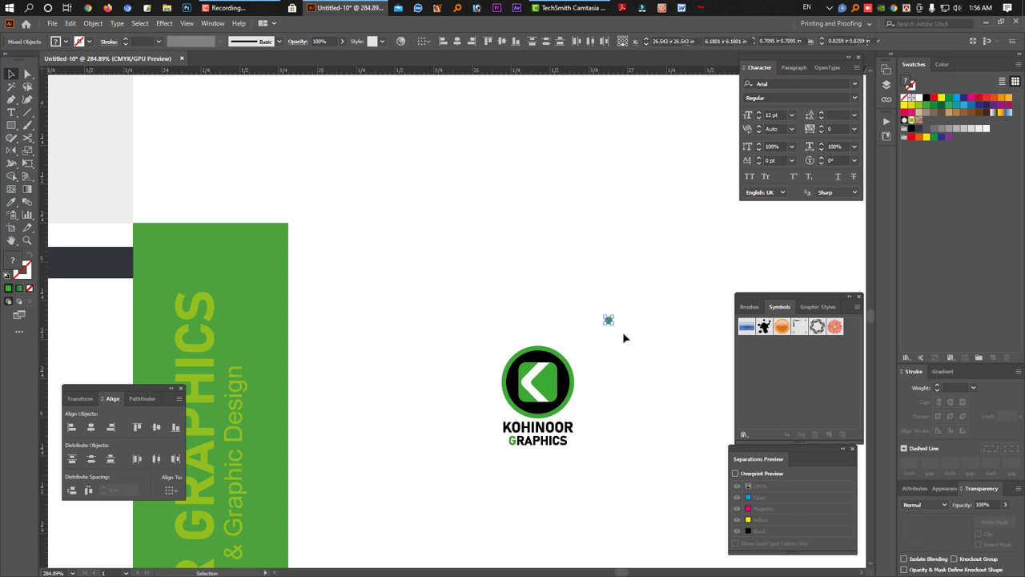
pyautogui.click(609, 319)
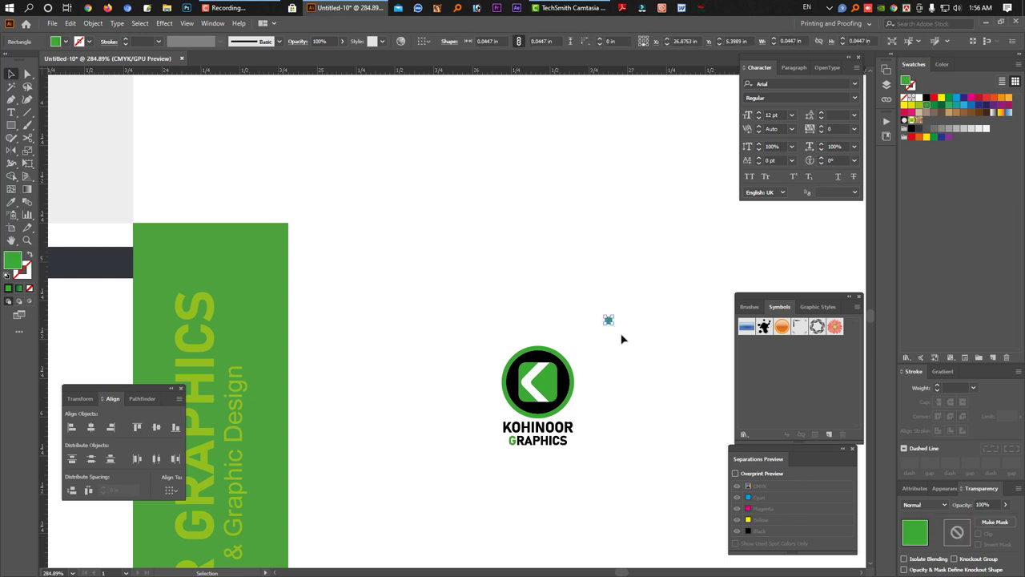
pyautogui.click(907, 98)
pyautogui.moveTo(481, 277); pyautogui.dragTo(677, 482)
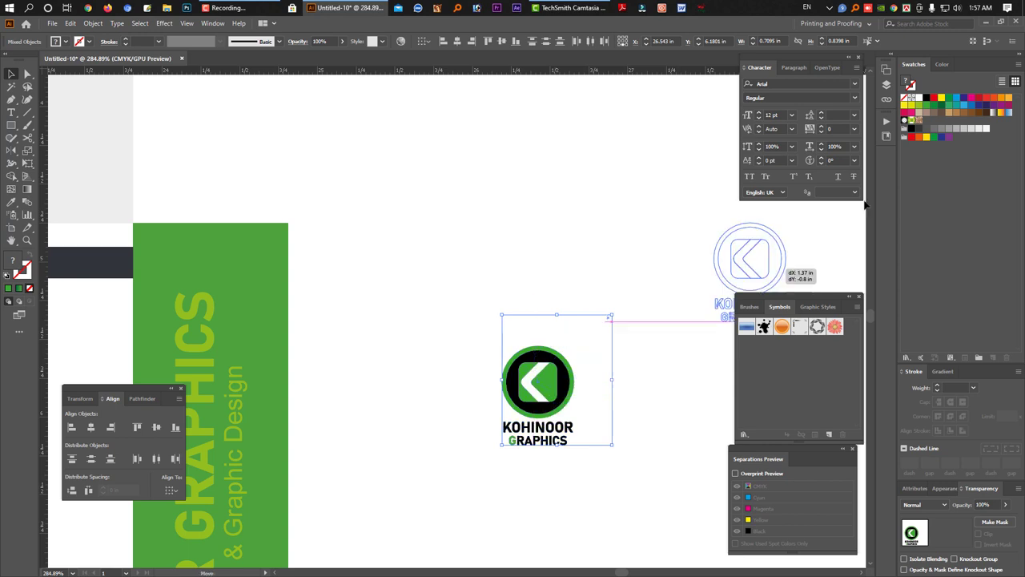
pyautogui.moveTo(563, 396); pyautogui.dragTo(957, 124)
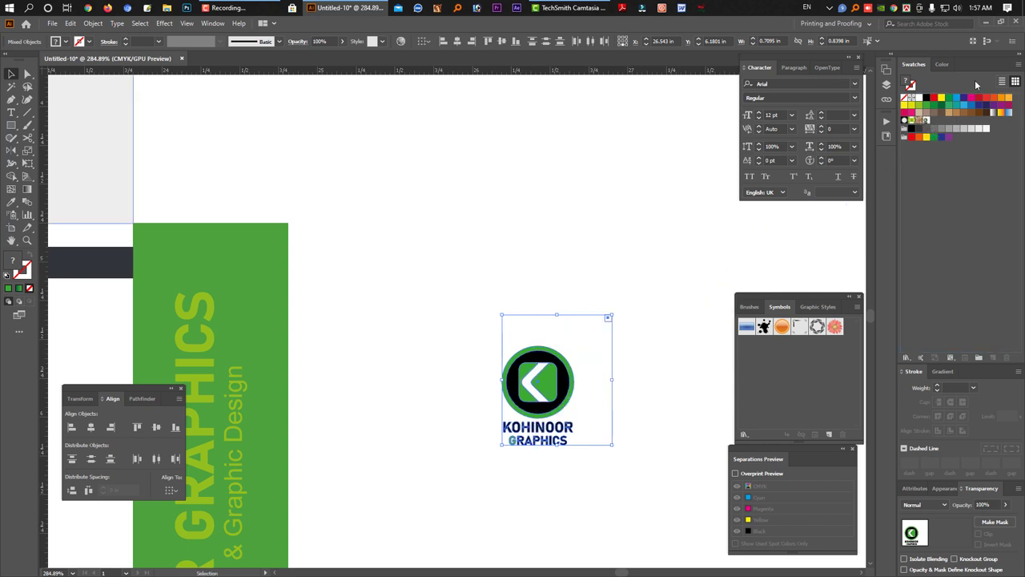
pyautogui.scroll(-5, 408, 327)
# Fill the top grey rectangle with the Kohinoor logo pattern swatch
pyautogui.scroll(-2, 476, 268)
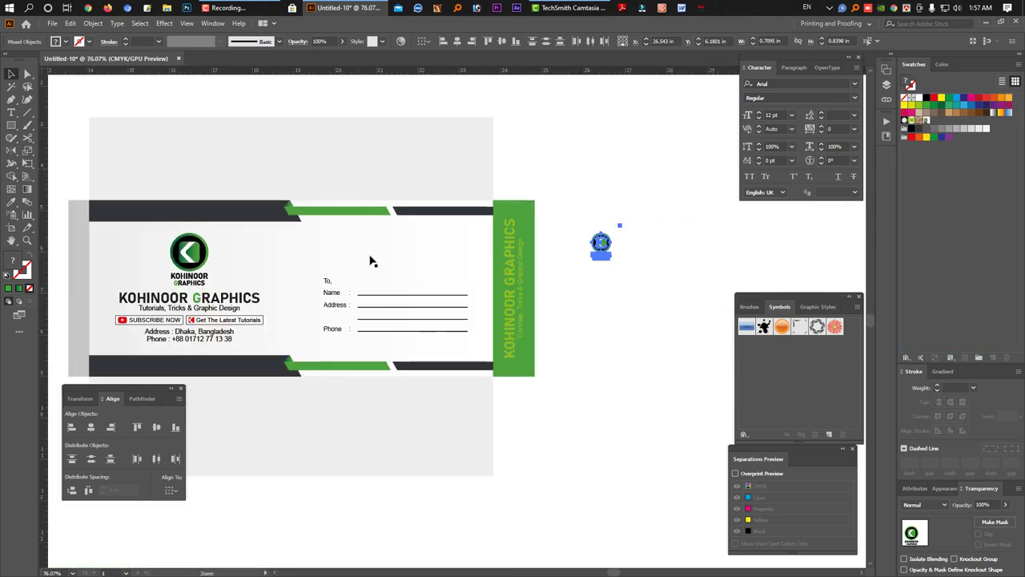
pyautogui.click(385, 170)
pyautogui.press('a')
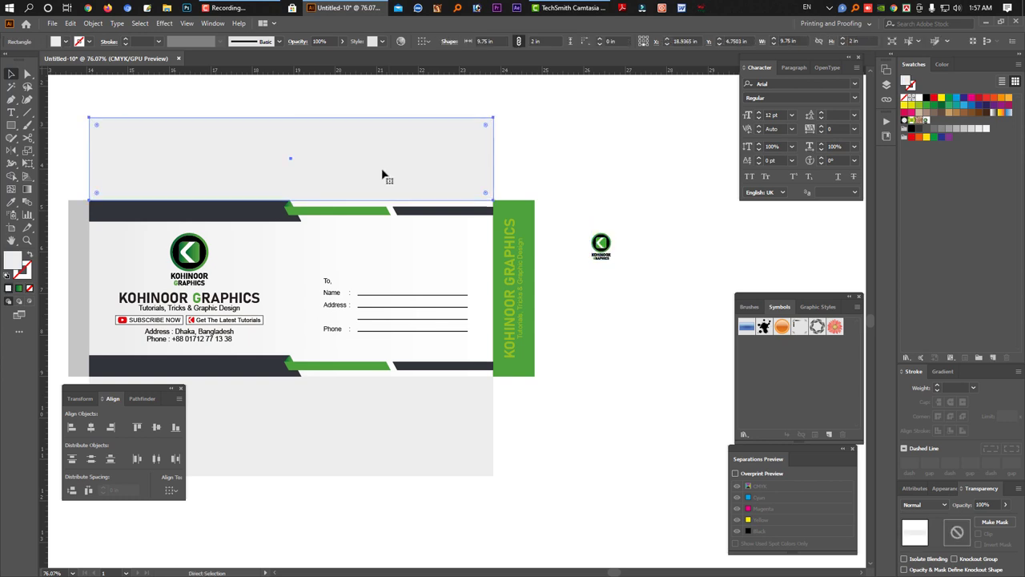
pyautogui.press('v')
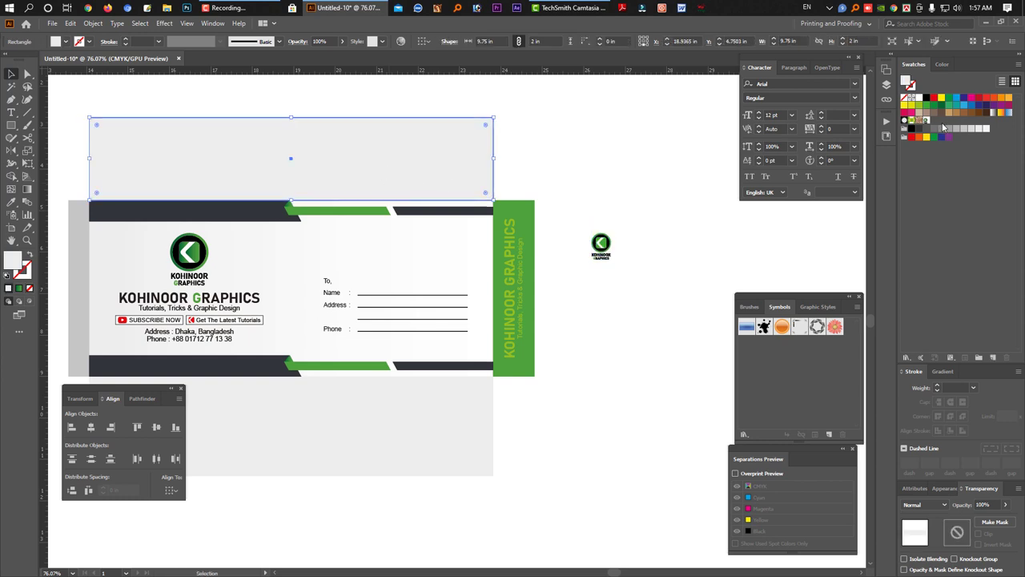
pyautogui.click(926, 120)
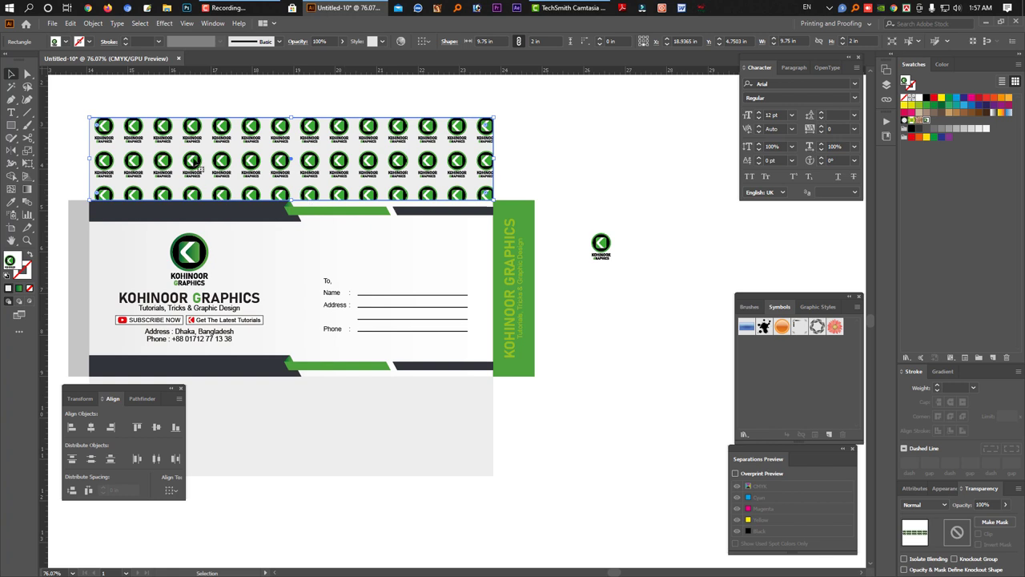
# Select the lower grey rectangle below the envelope
pyautogui.click(433, 385)
pyautogui.press('a')
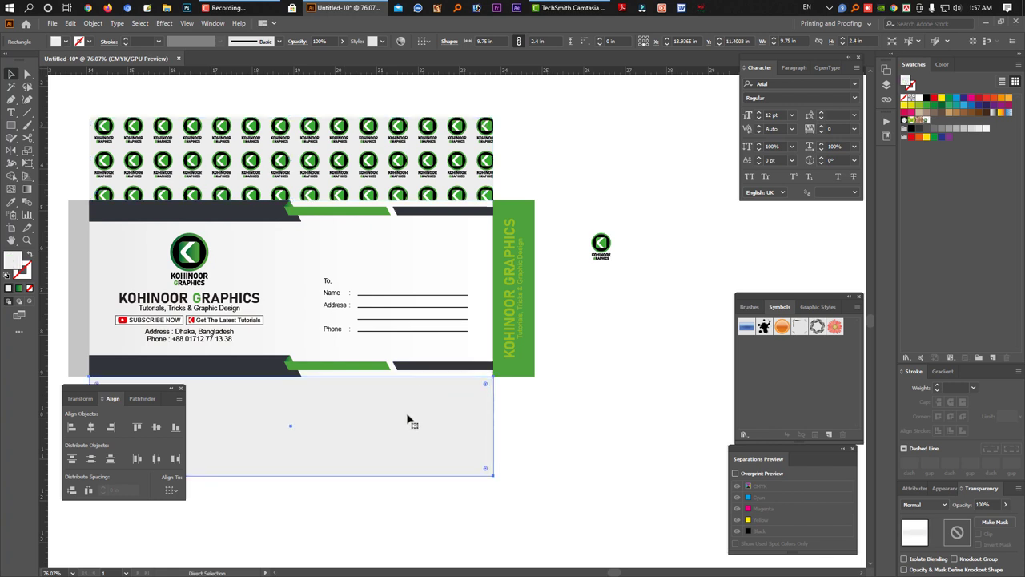
pyautogui.click(440, 273)
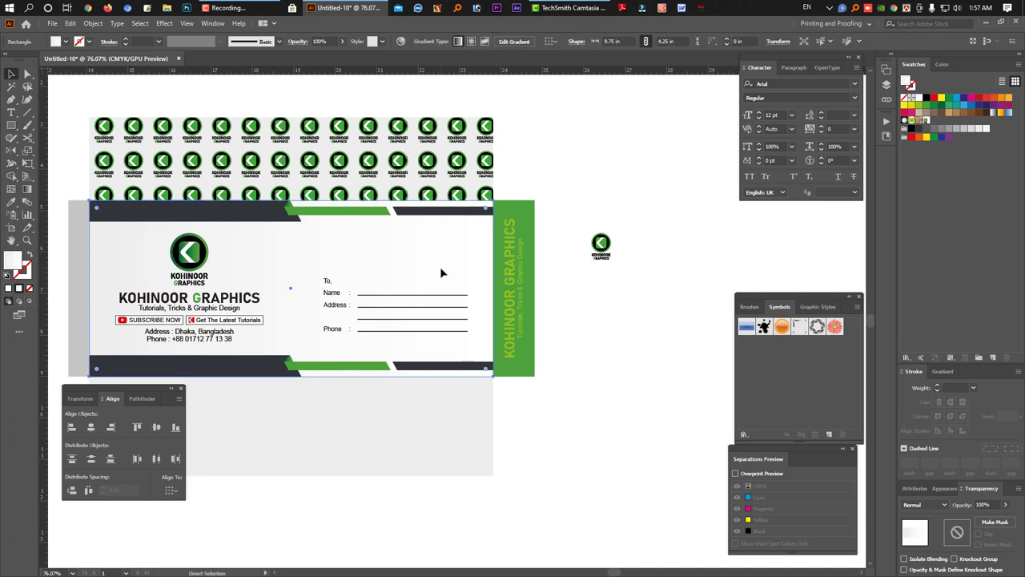
pyautogui.press('v')
pyautogui.moveTo(507, 423); pyautogui.dragTo(492, 420)
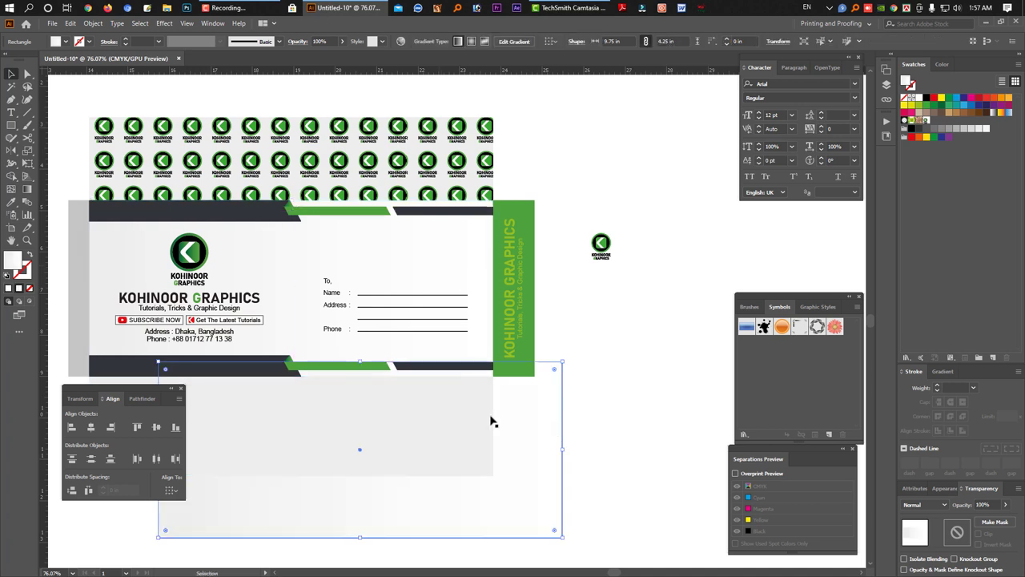
# Fill the lower rectangle with the logo pattern and select the large pattern rectangle
pyautogui.click(925, 121)
pyautogui.click(604, 372)
pyautogui.hscroll(-3, 481, 320)
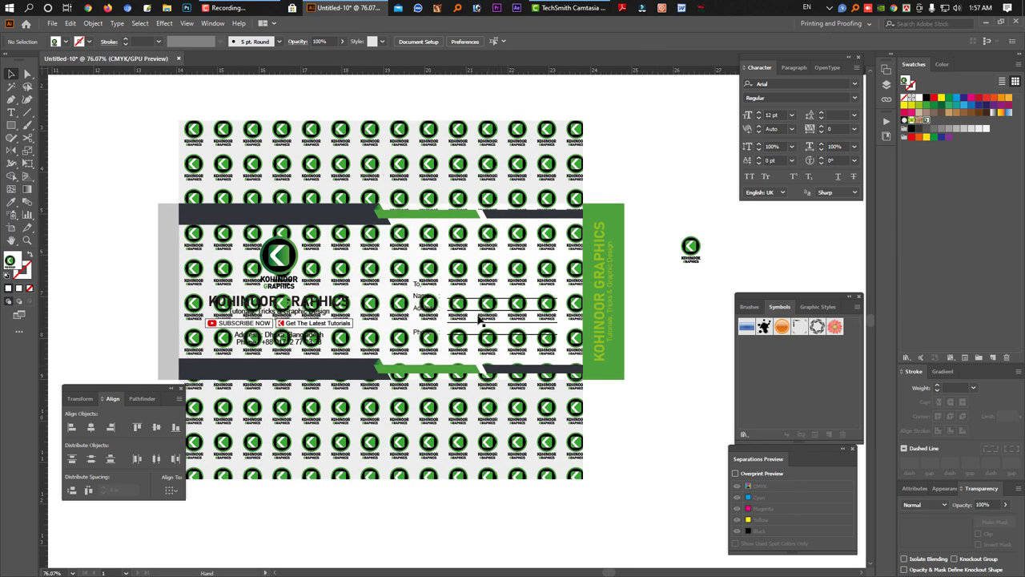
pyautogui.click(486, 324)
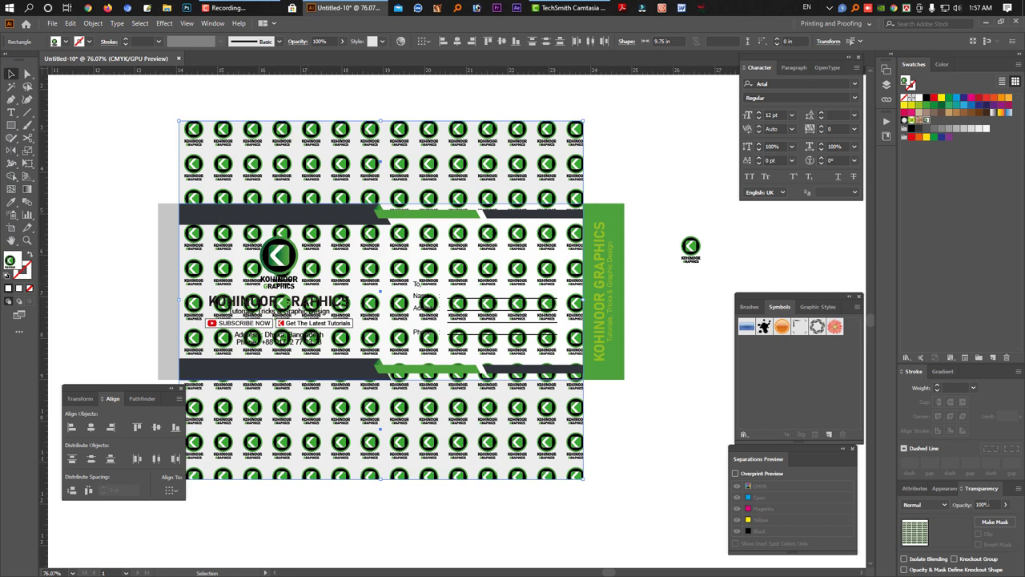
# Set the pattern rectangle's opacity to 7% and preview the faint watermark
pyautogui.click(990, 504)
pyautogui.scroll(3, 426, 153)
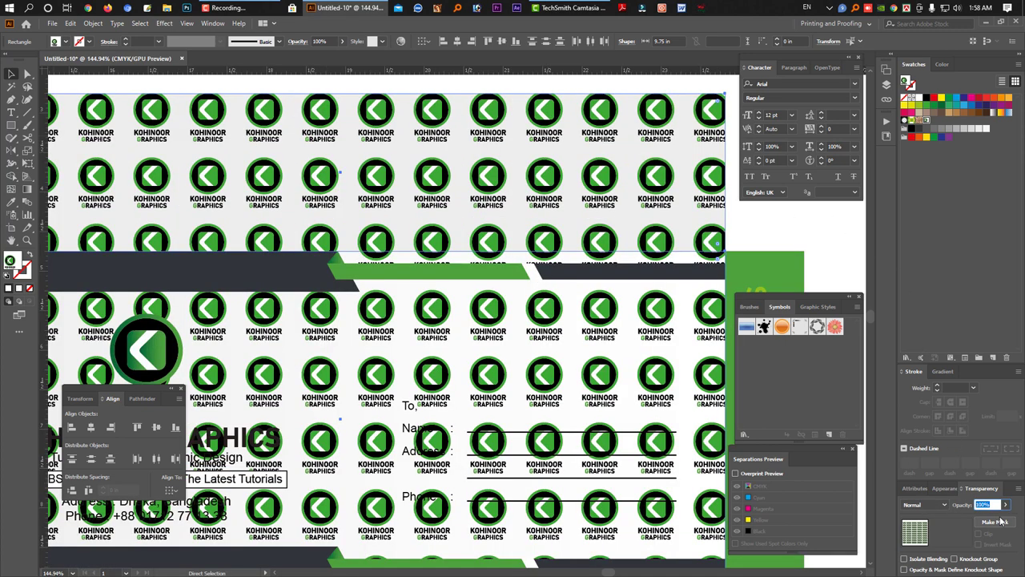
pyautogui.write('17')
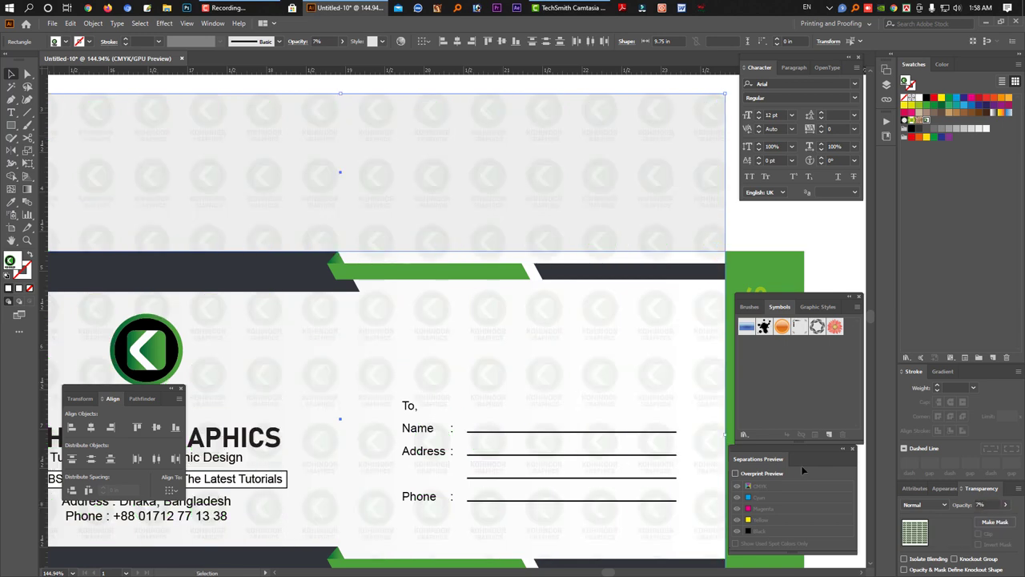
pyautogui.press('Tab')
pyautogui.moveTo(520, 380)
pyautogui.mouseDown()
pyautogui.moveTo(625, 305)
pyautogui.moveTo(652, 366)
pyautogui.moveTo(588, 370)
pyautogui.mouseUp()
pyautogui.press('Tab')
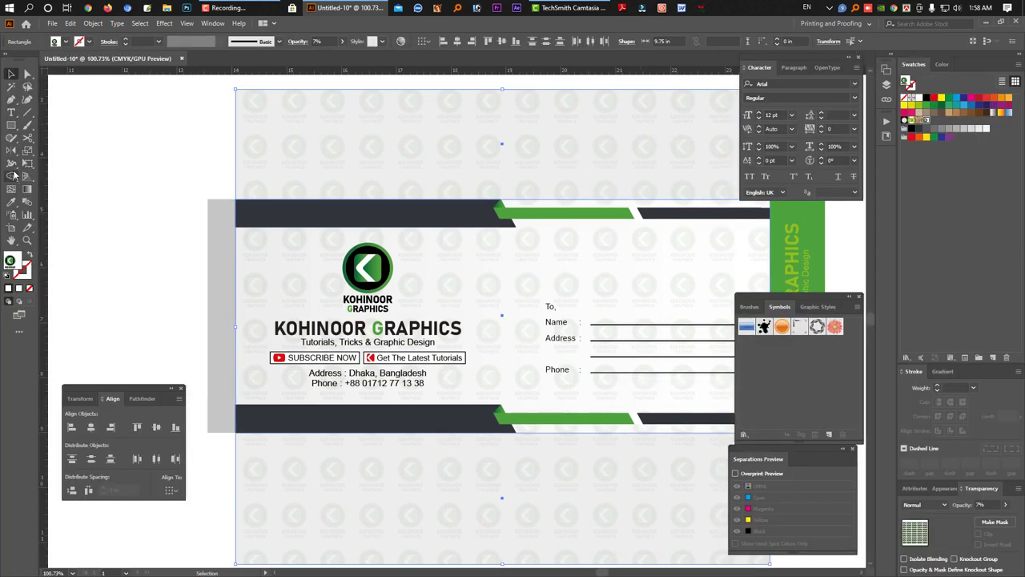
pyautogui.click(14, 142)
pyautogui.click(11, 150)
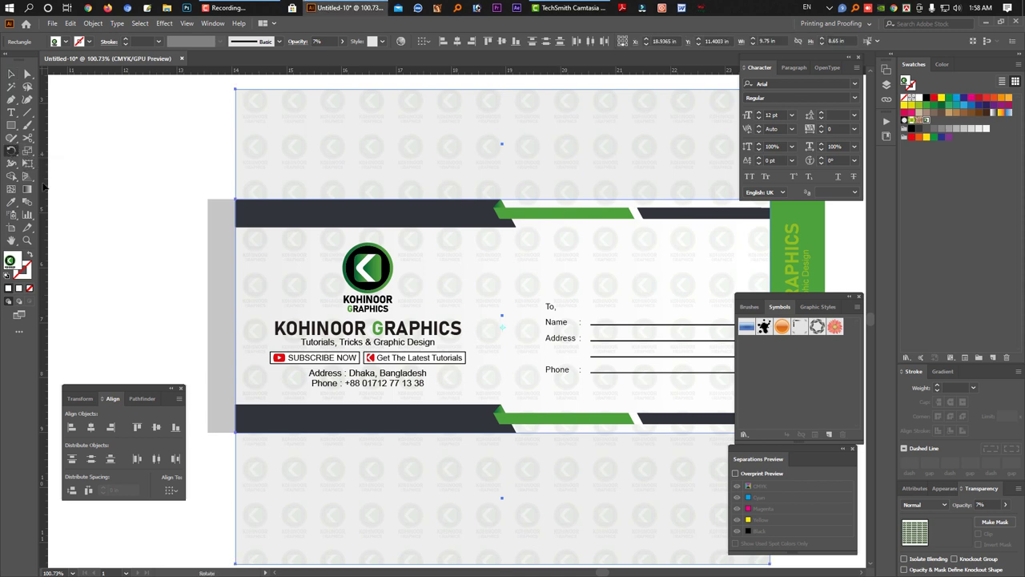
# In the Rotate dialog, uncheck Transform Objects and rotate only the pattern 41°
pyautogui.doubleClick(14, 152)
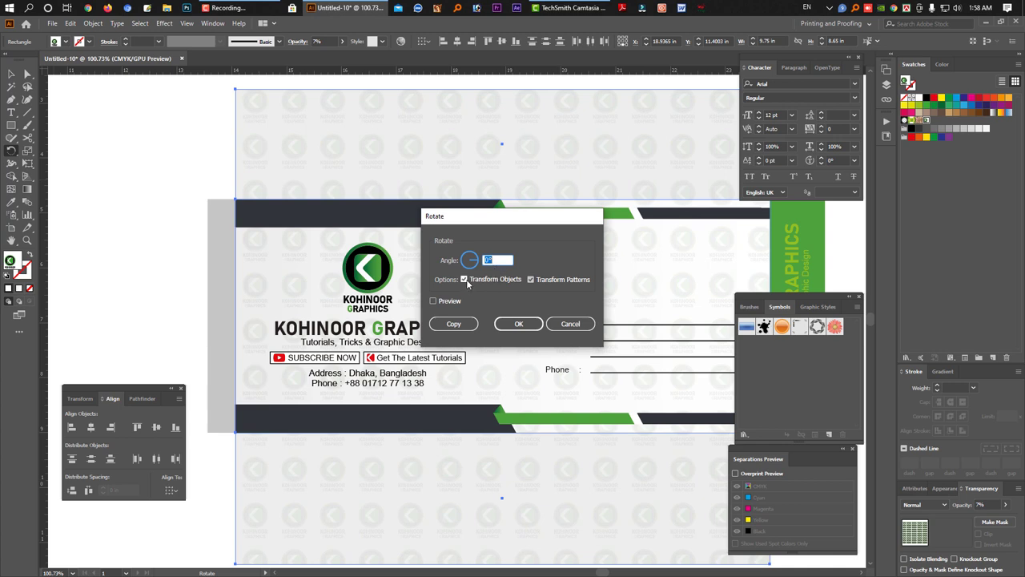
pyautogui.click(465, 278)
pyautogui.press('Up')
pyautogui.press('Up')
pyautogui.press('Up')
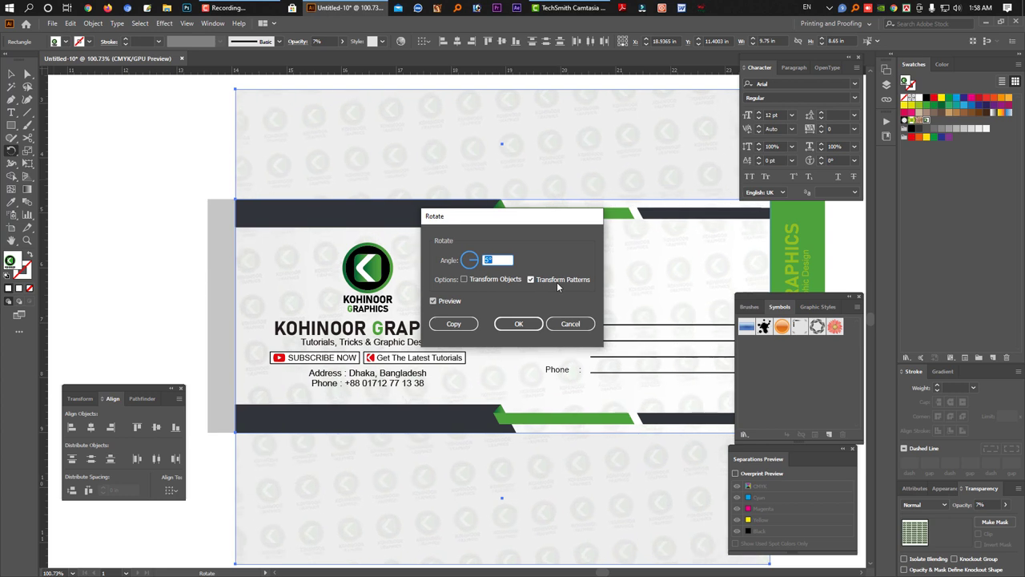
pyautogui.press('Up')
pyautogui.press('Up')
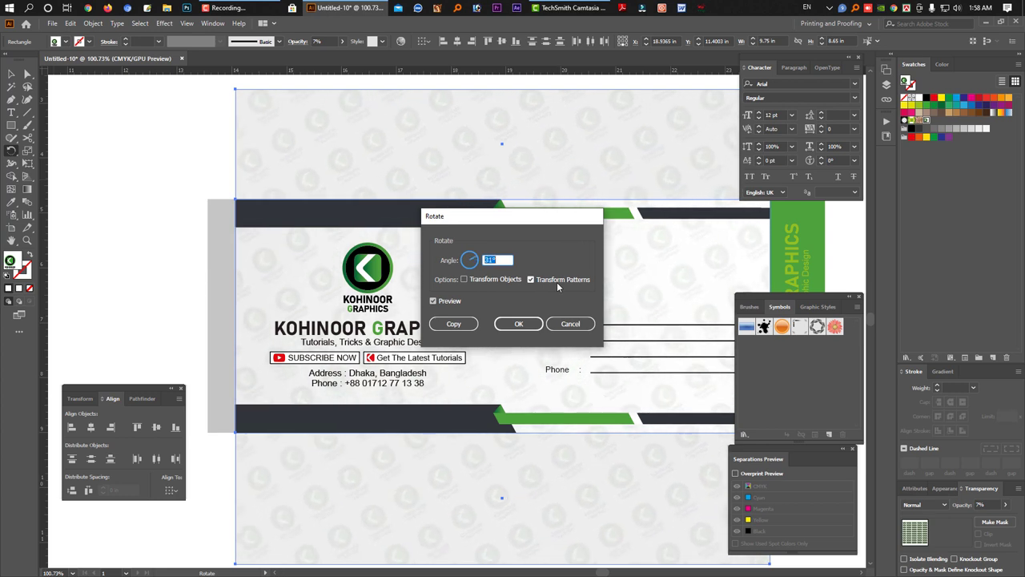
pyautogui.press('Up')
pyautogui.press('Up')
pyautogui.press('Up')
pyautogui.press('Up')
pyautogui.press('Up')
pyautogui.press('Up')
pyautogui.press('Up')
pyautogui.press('Up')
pyautogui.press('Up')
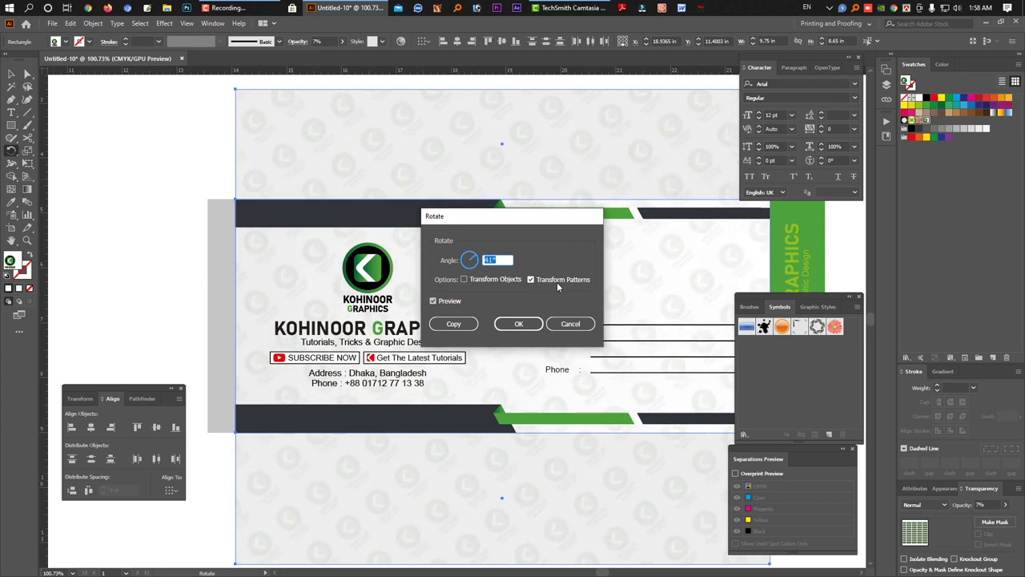
pyautogui.click(518, 324)
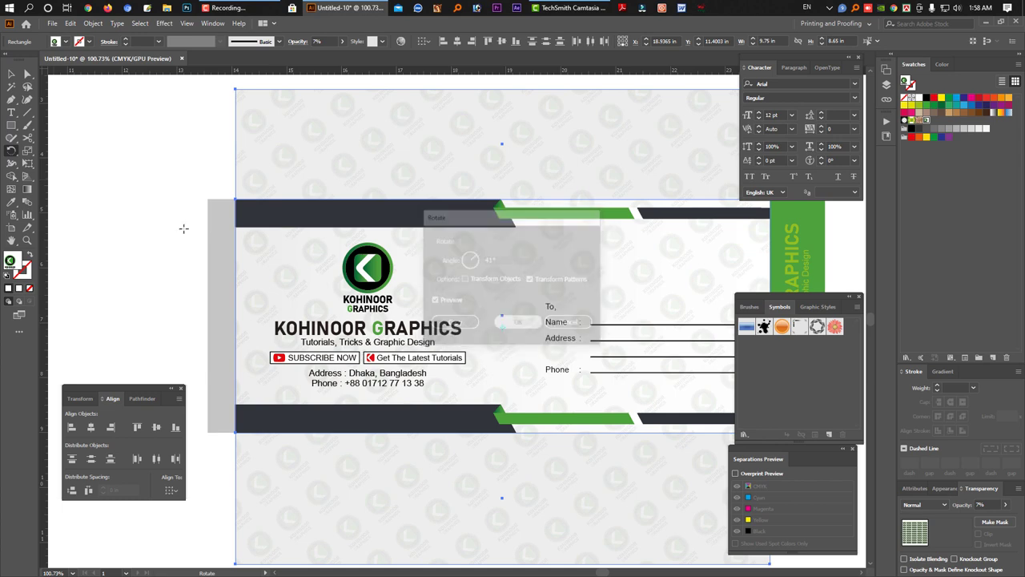
# Hide the panels and deselect everything to preview the finished watermarked envelope
pyautogui.press('Tab')
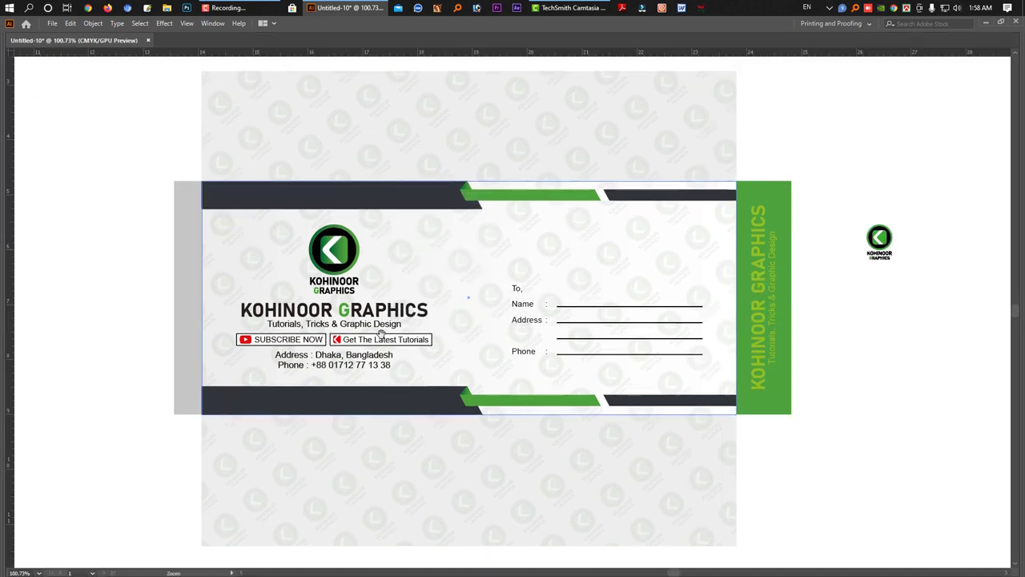
pyautogui.scroll(2, 465, 234)
pyautogui.scroll(1, 496, 265)
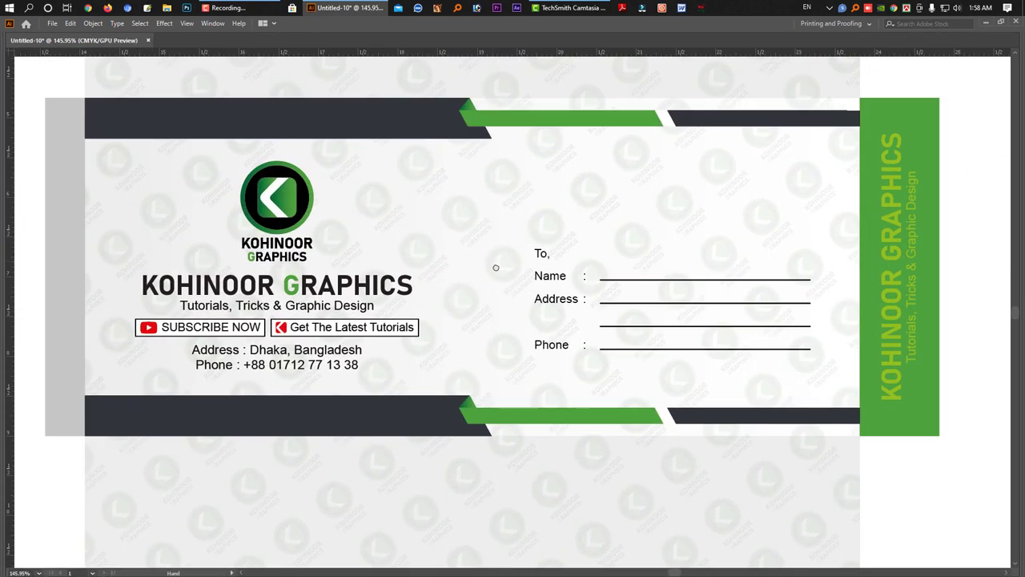
pyautogui.scroll(-2, 499, 231)
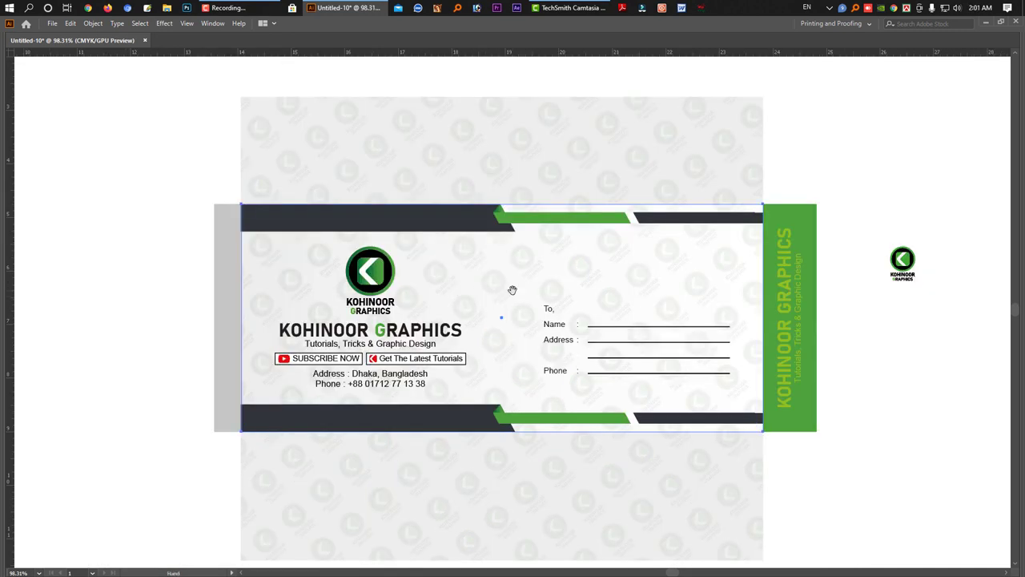
pyautogui.click(889, 389)
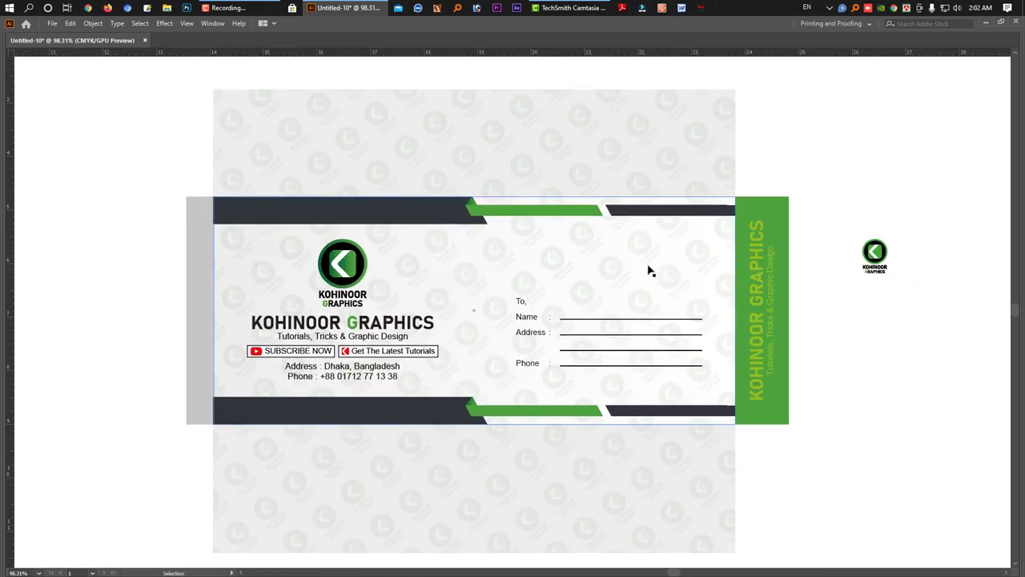
# Centre the envelope in view, select the front-panel rectangle, and restore the panels
pyautogui.press('z')
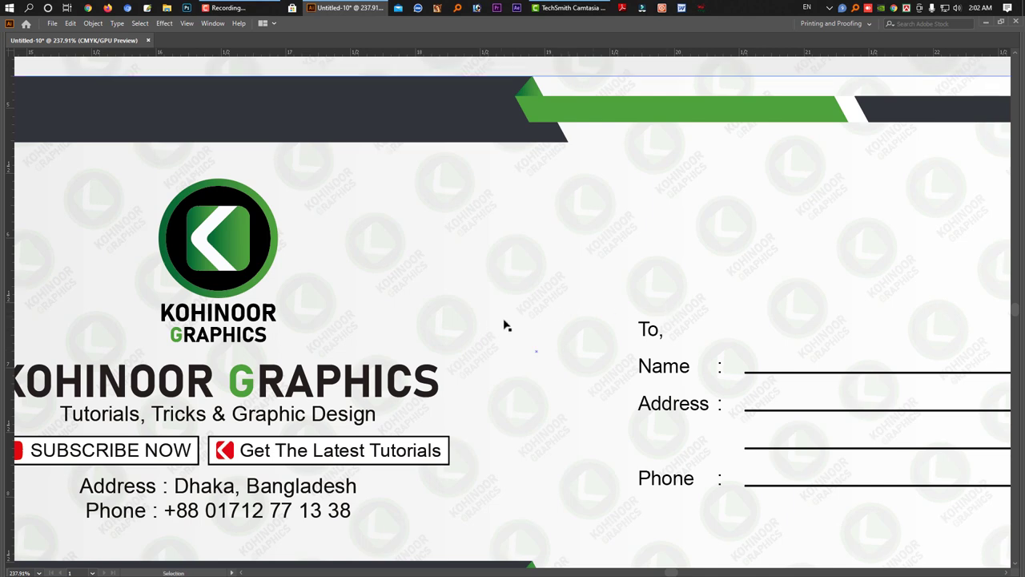
pyautogui.scroll(-3, 641, 308)
pyautogui.moveTo(641, 309); pyautogui.dragTo(570, 297)
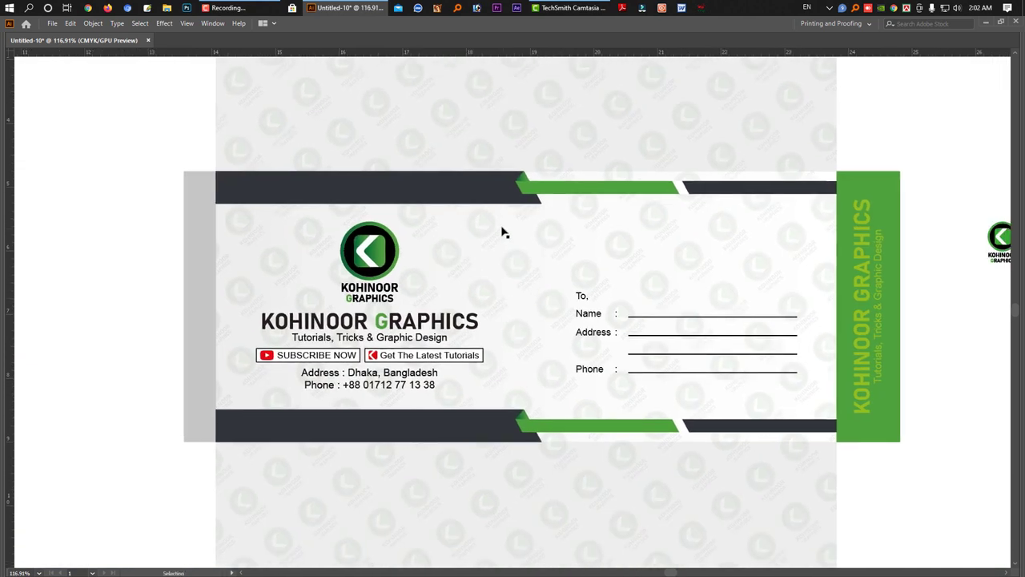
pyautogui.click(470, 272)
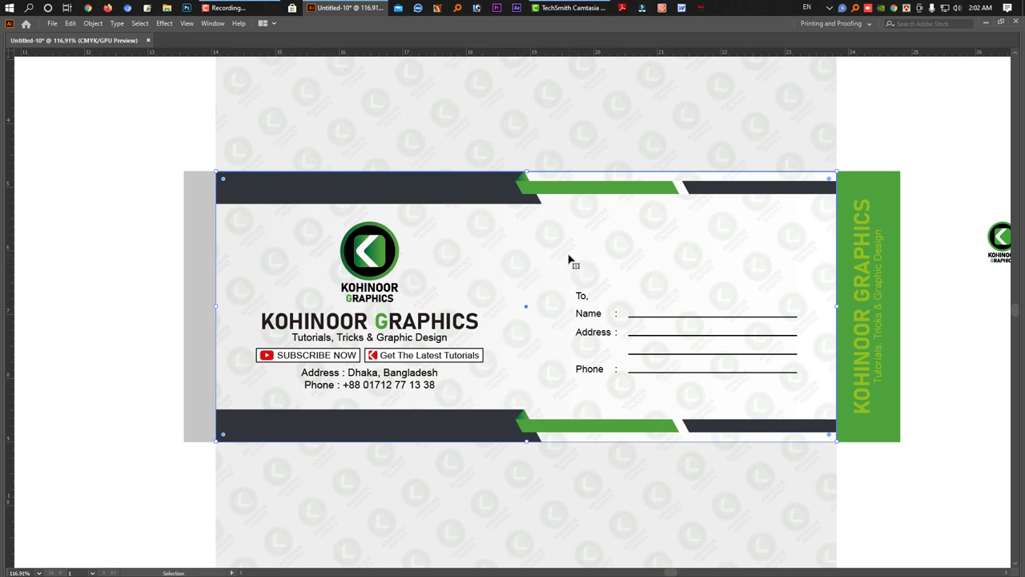
pyautogui.press('a')
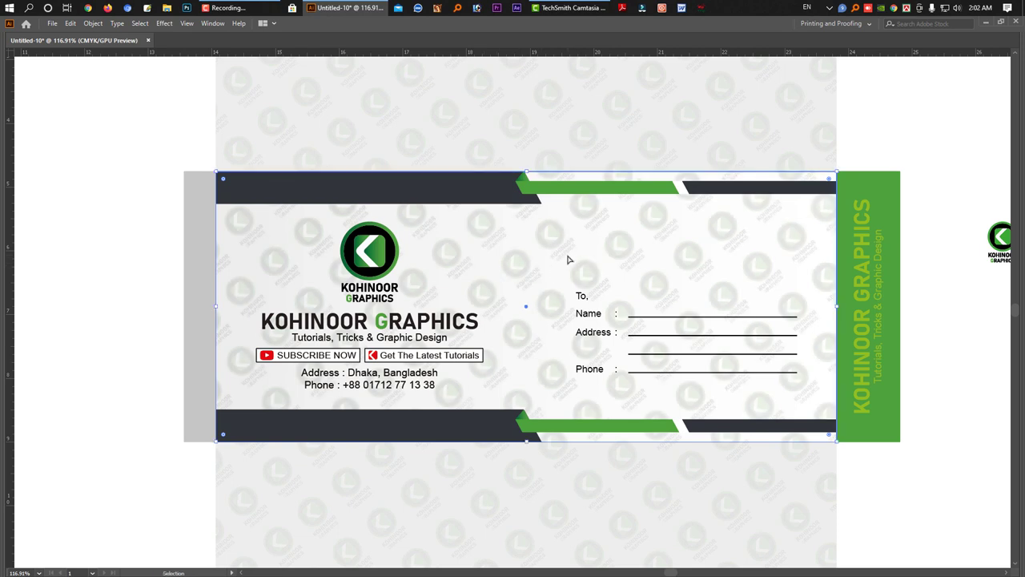
pyautogui.press('v')
pyautogui.press('Tab')
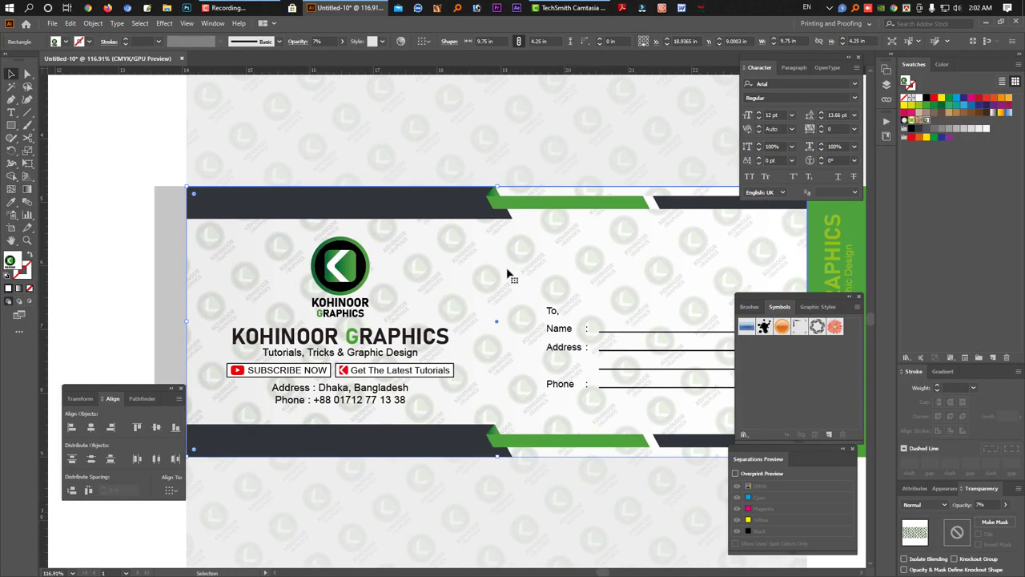
# Give the front-panel overlay rectangle a gradient fill with both stops set to white
pyautogui.press('.')
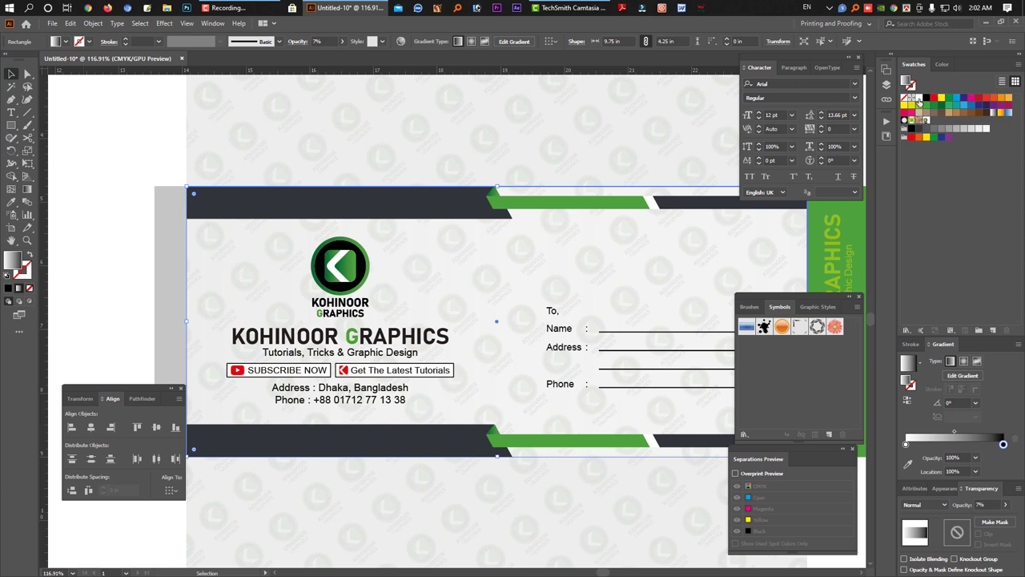
pyautogui.moveTo(920, 102); pyautogui.dragTo(1003, 443)
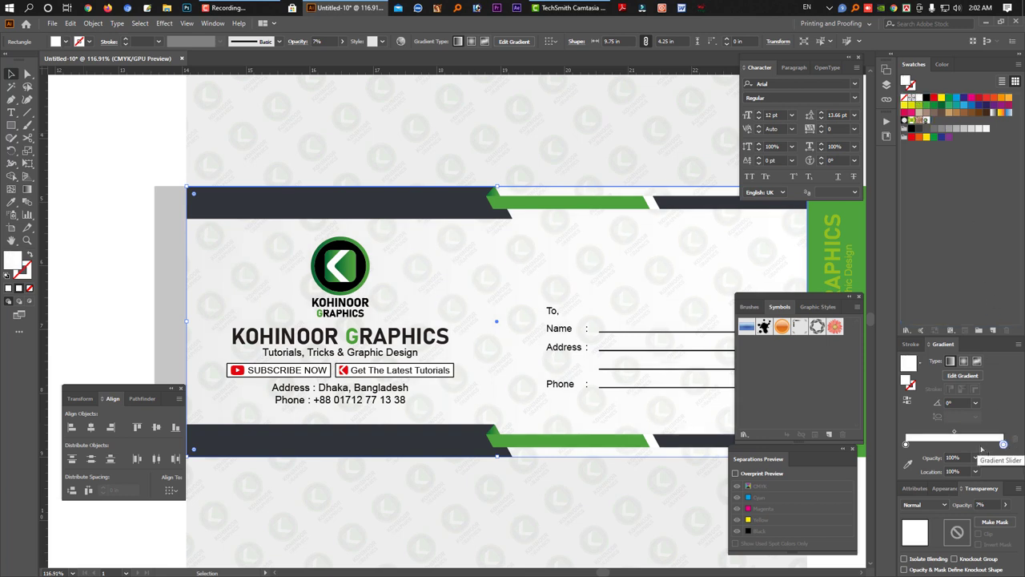
pyautogui.moveTo(914, 104); pyautogui.dragTo(908, 447)
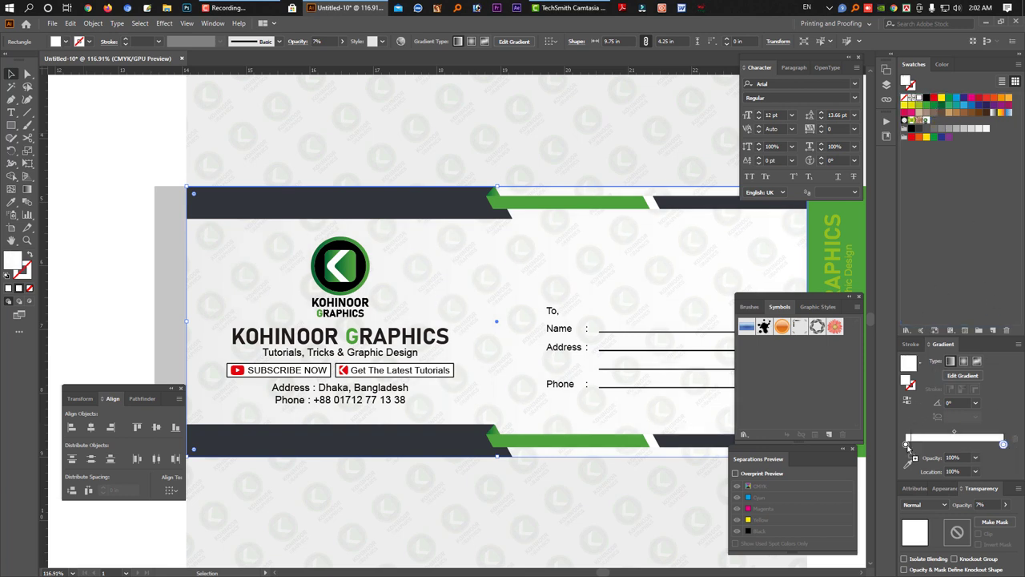
pyautogui.click(907, 444)
# Set the rectangle to 100% opacity and the gradient's left stop to 0% opacity
pyautogui.click(987, 505)
pyautogui.write('100')
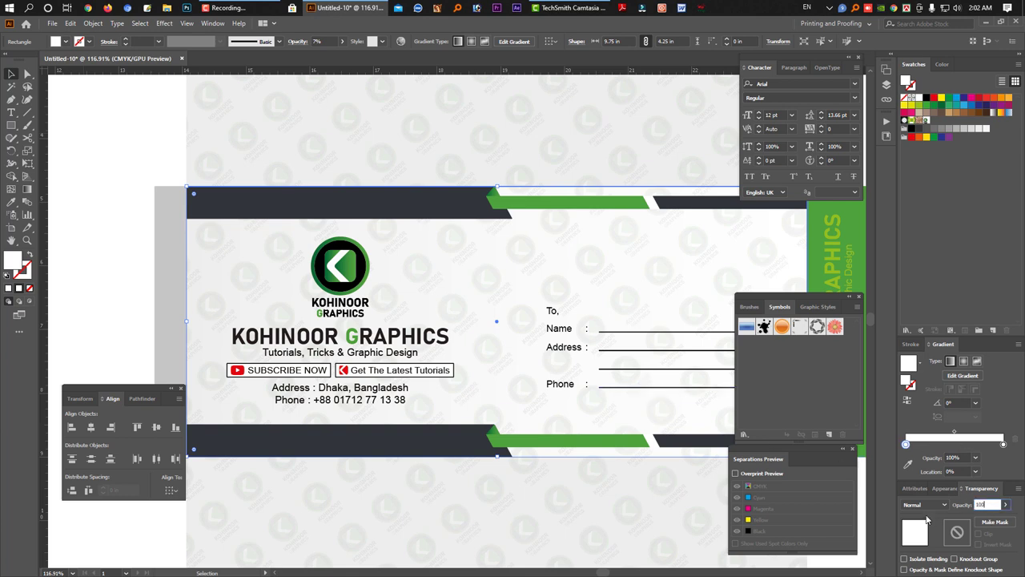
pyautogui.press('Return')
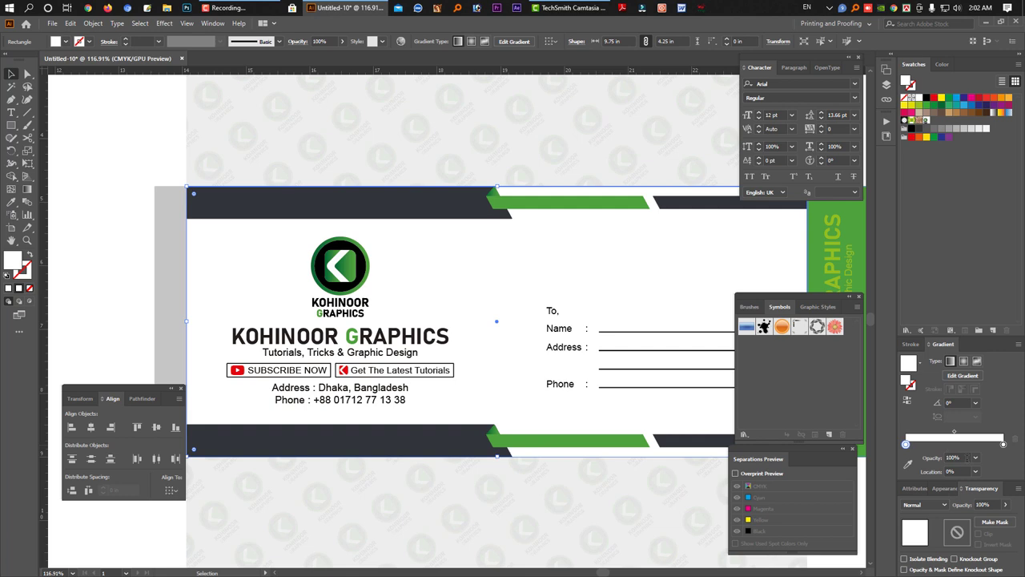
pyautogui.click(906, 444)
pyautogui.write('0')
pyautogui.press('Return')
# Set the gradient angle to 90° and move the white stop to about 18.72%
pyautogui.press('Tab')
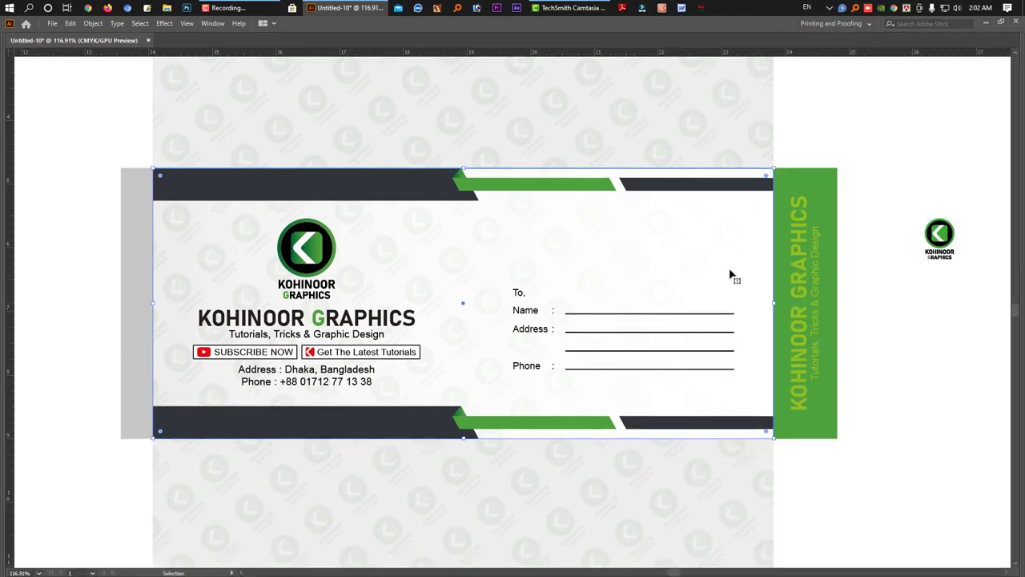
pyautogui.press('Tab')
pyautogui.click(958, 403)
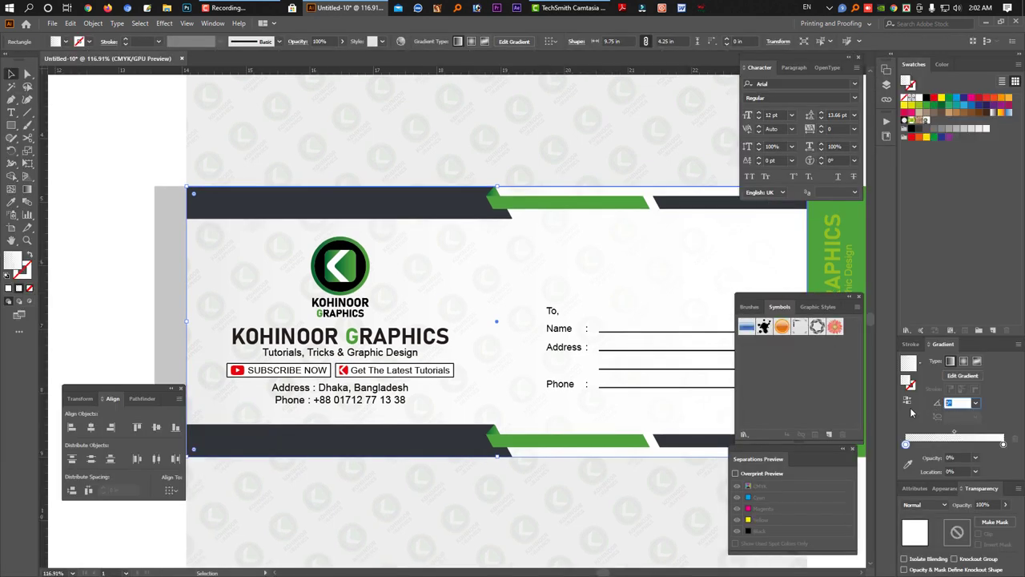
pyautogui.write('90')
pyautogui.press('Return')
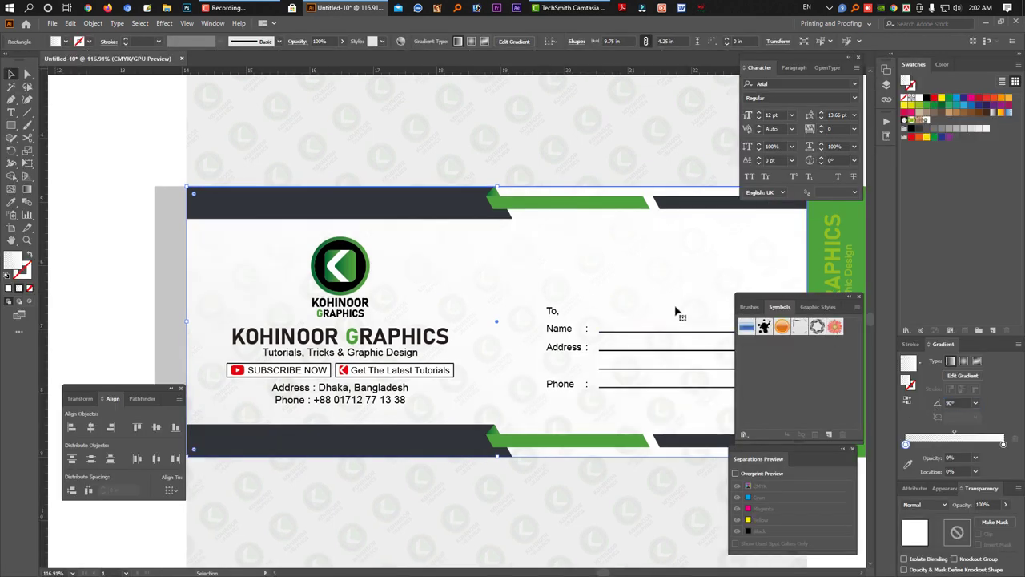
pyautogui.moveTo(1003, 444); pyautogui.dragTo(925, 445)
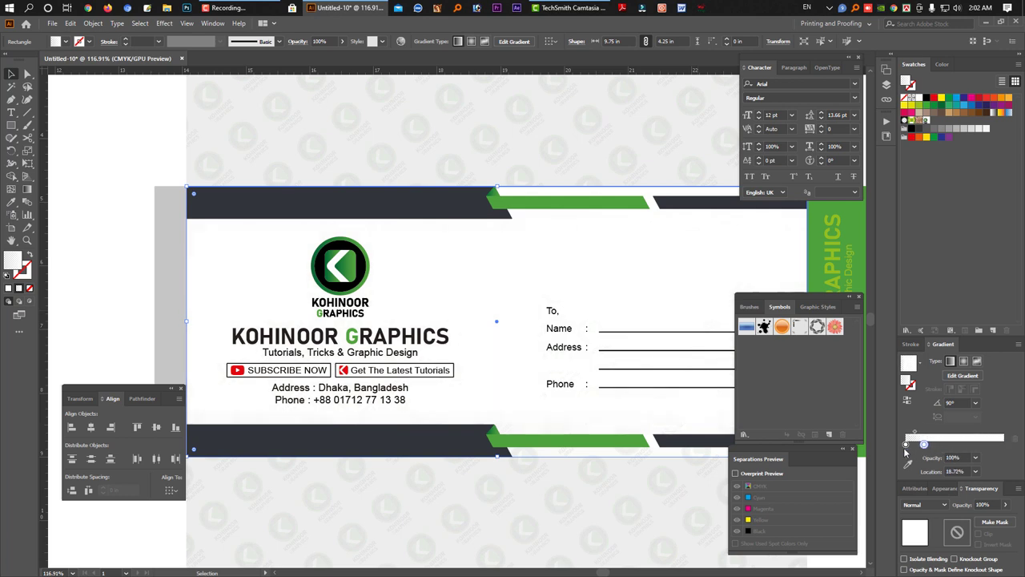
pyautogui.click(1004, 444)
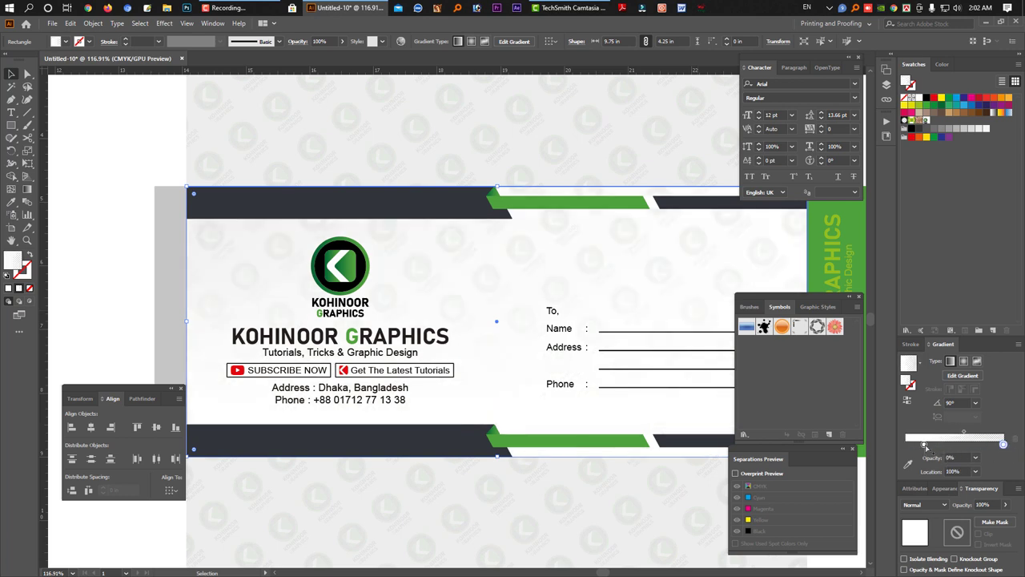
# Preview the vertical fade with panels hidden, checking the card's left side and bottom
pyautogui.press('Tab')
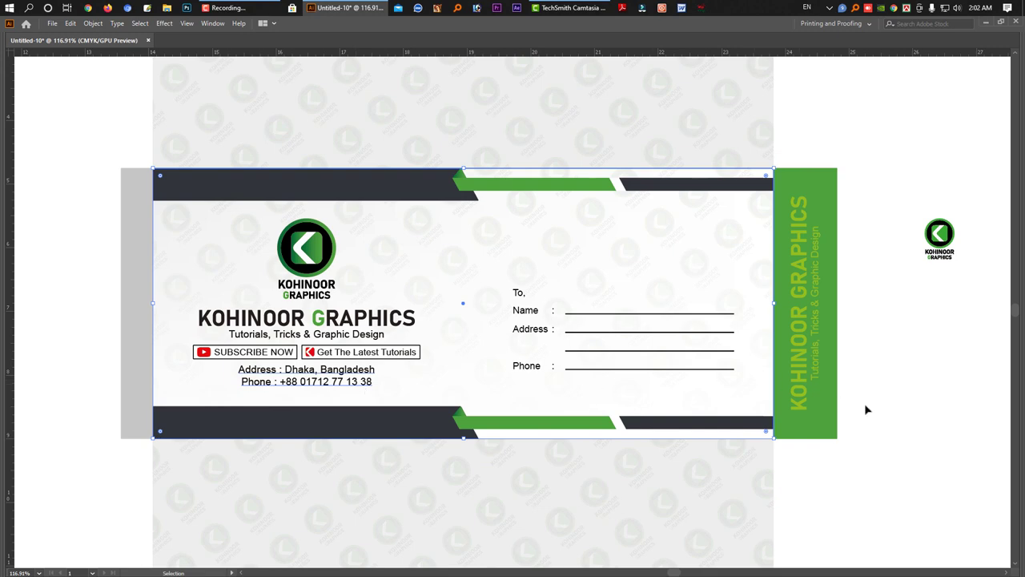
pyautogui.click(919, 455)
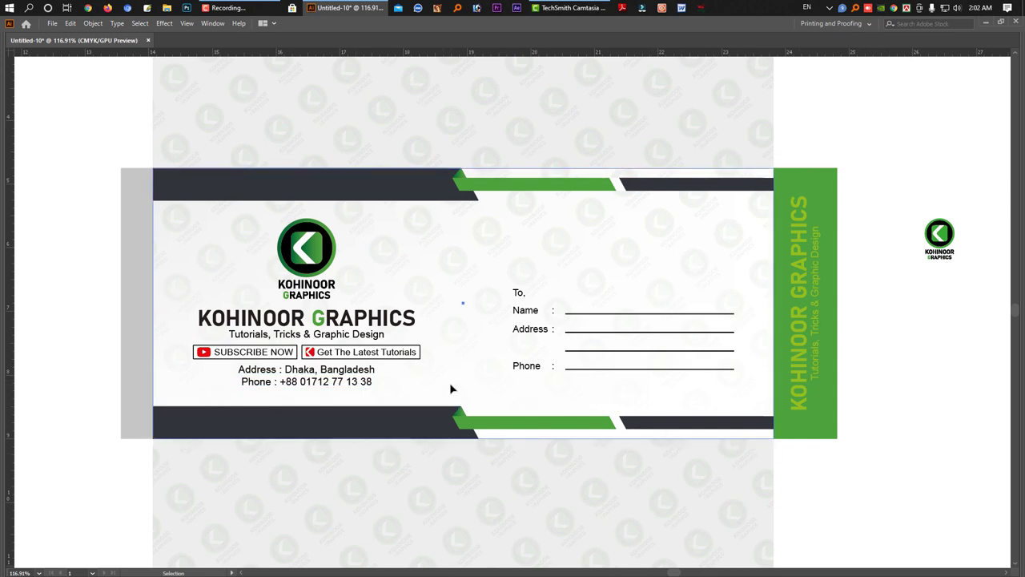
pyautogui.press('Tab')
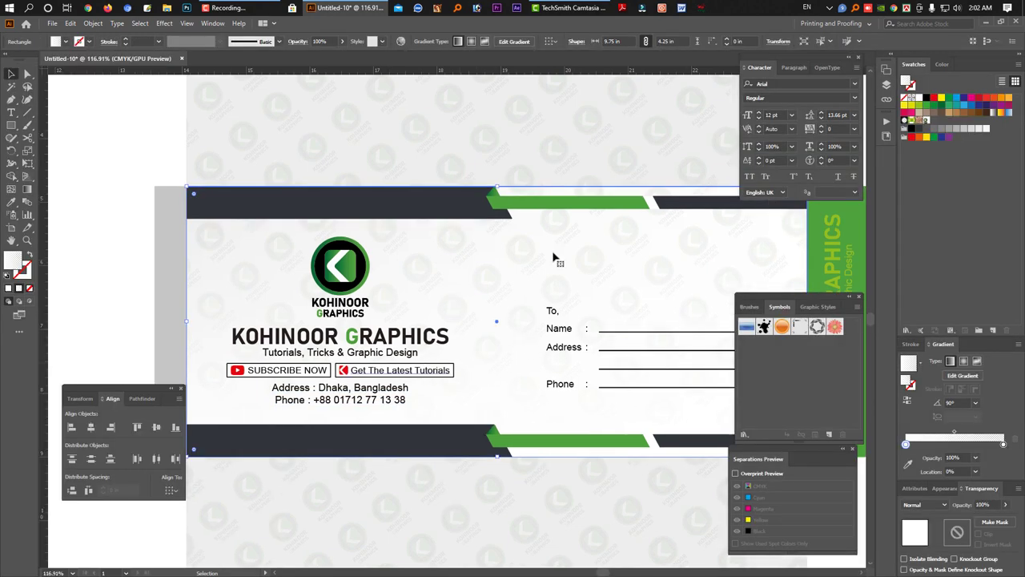
pyautogui.scroll(3, 618, 297)
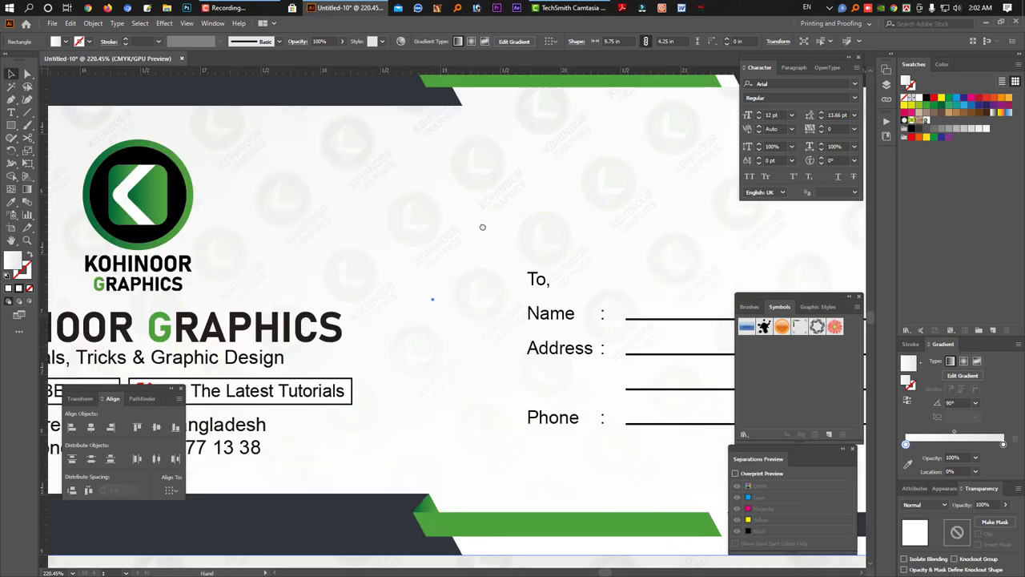
pyautogui.moveTo(398, 468); pyautogui.dragTo(412, 419)
pyautogui.moveTo(348, 421); pyautogui.dragTo(403, 425)
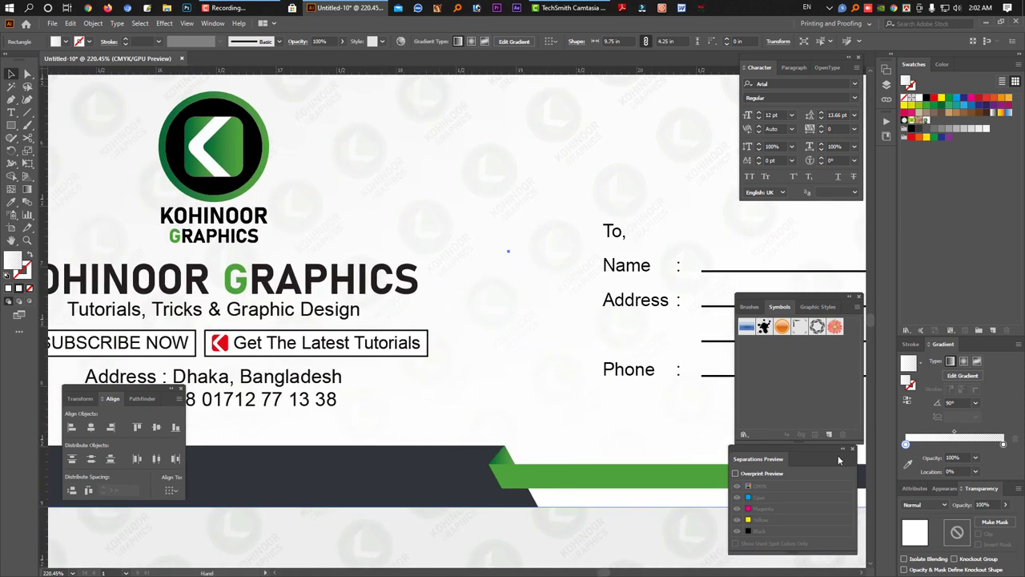
# Lower the gradient stop's opacity to 80% and preview the whole envelope
pyautogui.click(926, 457)
pyautogui.write('80')
pyautogui.press('Return')
pyautogui.click(931, 457)
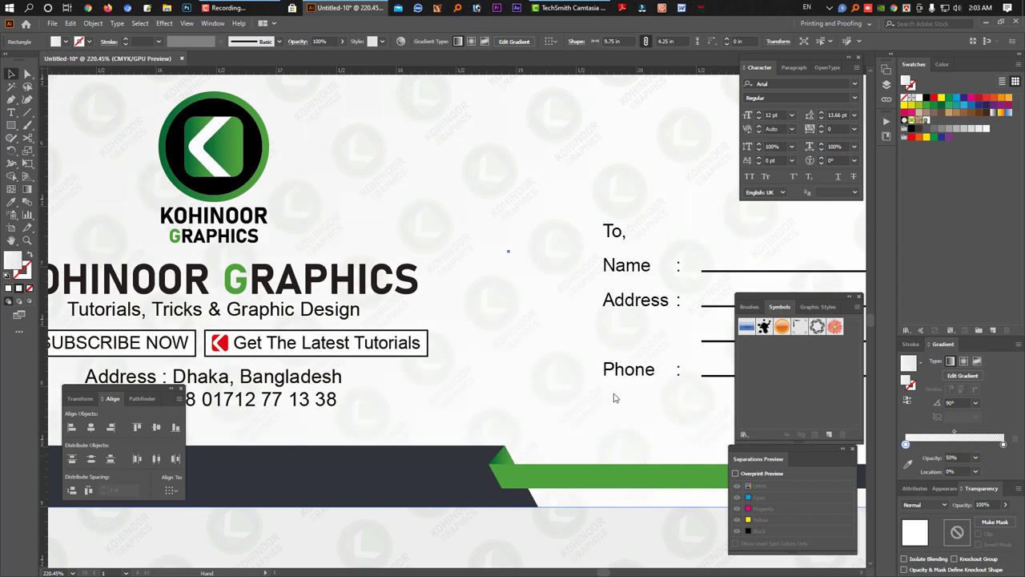
pyautogui.press('Tab')
pyautogui.moveTo(479, 355); pyautogui.dragTo(428, 377)
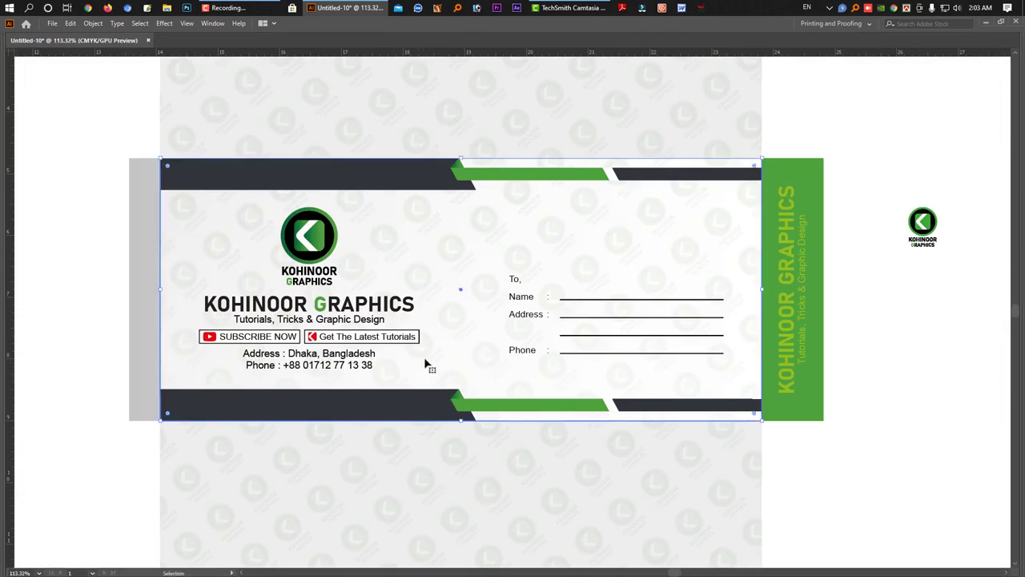
pyautogui.click(915, 416)
pyautogui.moveTo(442, 306)
pyautogui.mouseDown()
pyautogui.moveTo(569, 366)
pyautogui.moveTo(528, 365)
pyautogui.mouseUp()
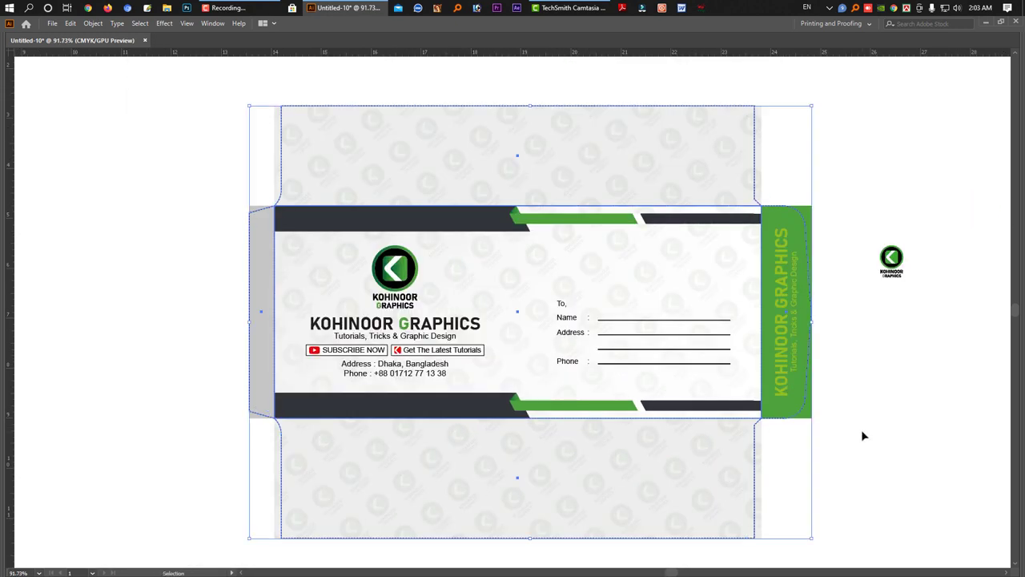
pyautogui.moveTo(748, 457)
pyautogui.mouseDown()
pyautogui.moveTo(760, 458)
pyautogui.moveTo(749, 424)
pyautogui.mouseUp()
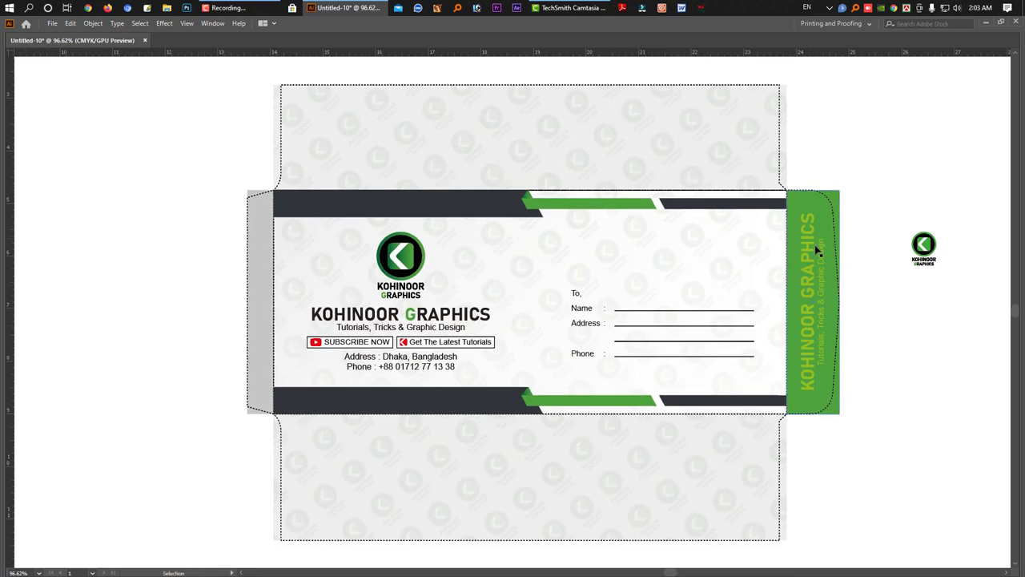
pyautogui.click(816, 445)
pyautogui.moveTo(849, 471); pyautogui.dragTo(785, 468)
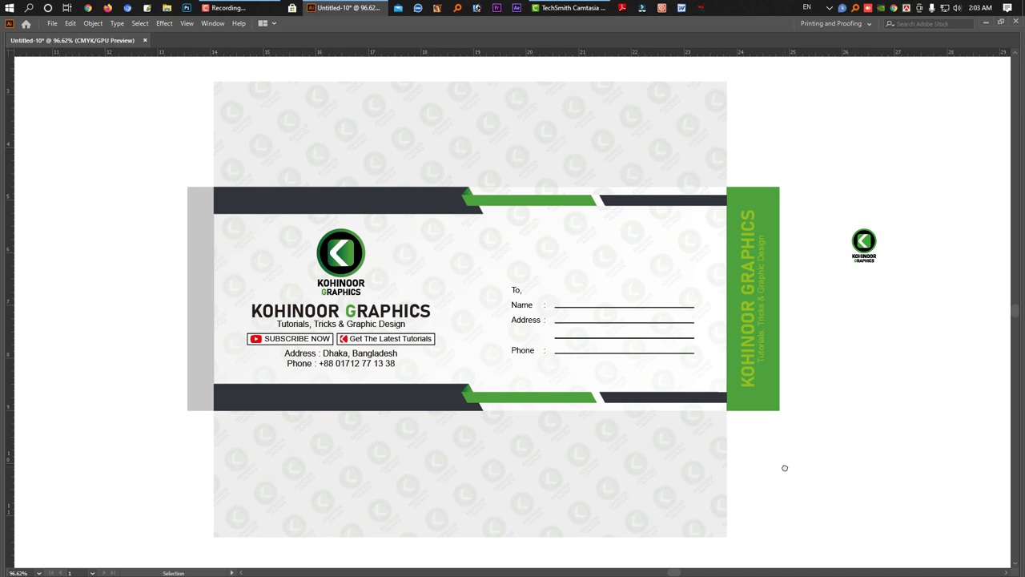
pyautogui.click(802, 497)
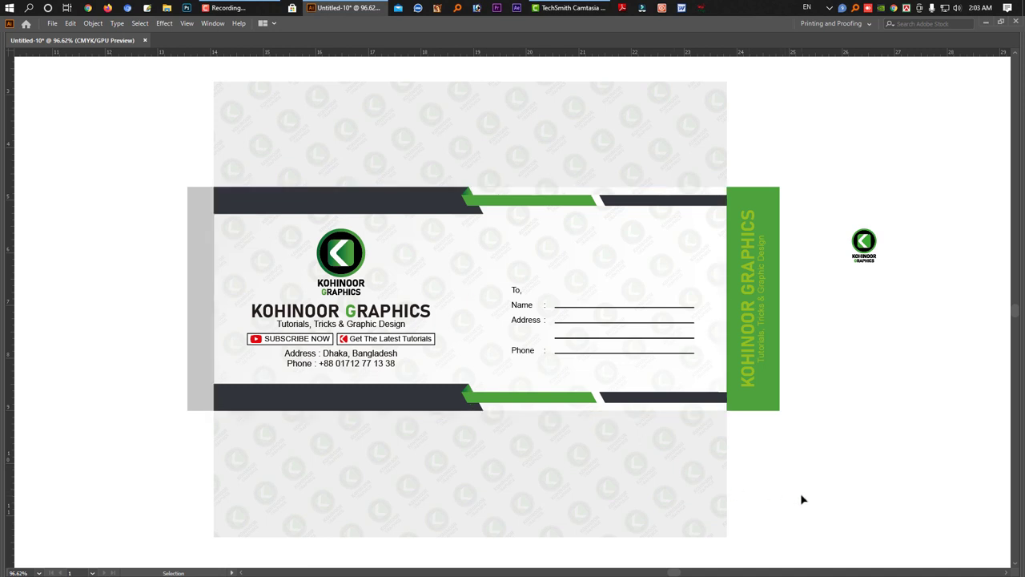